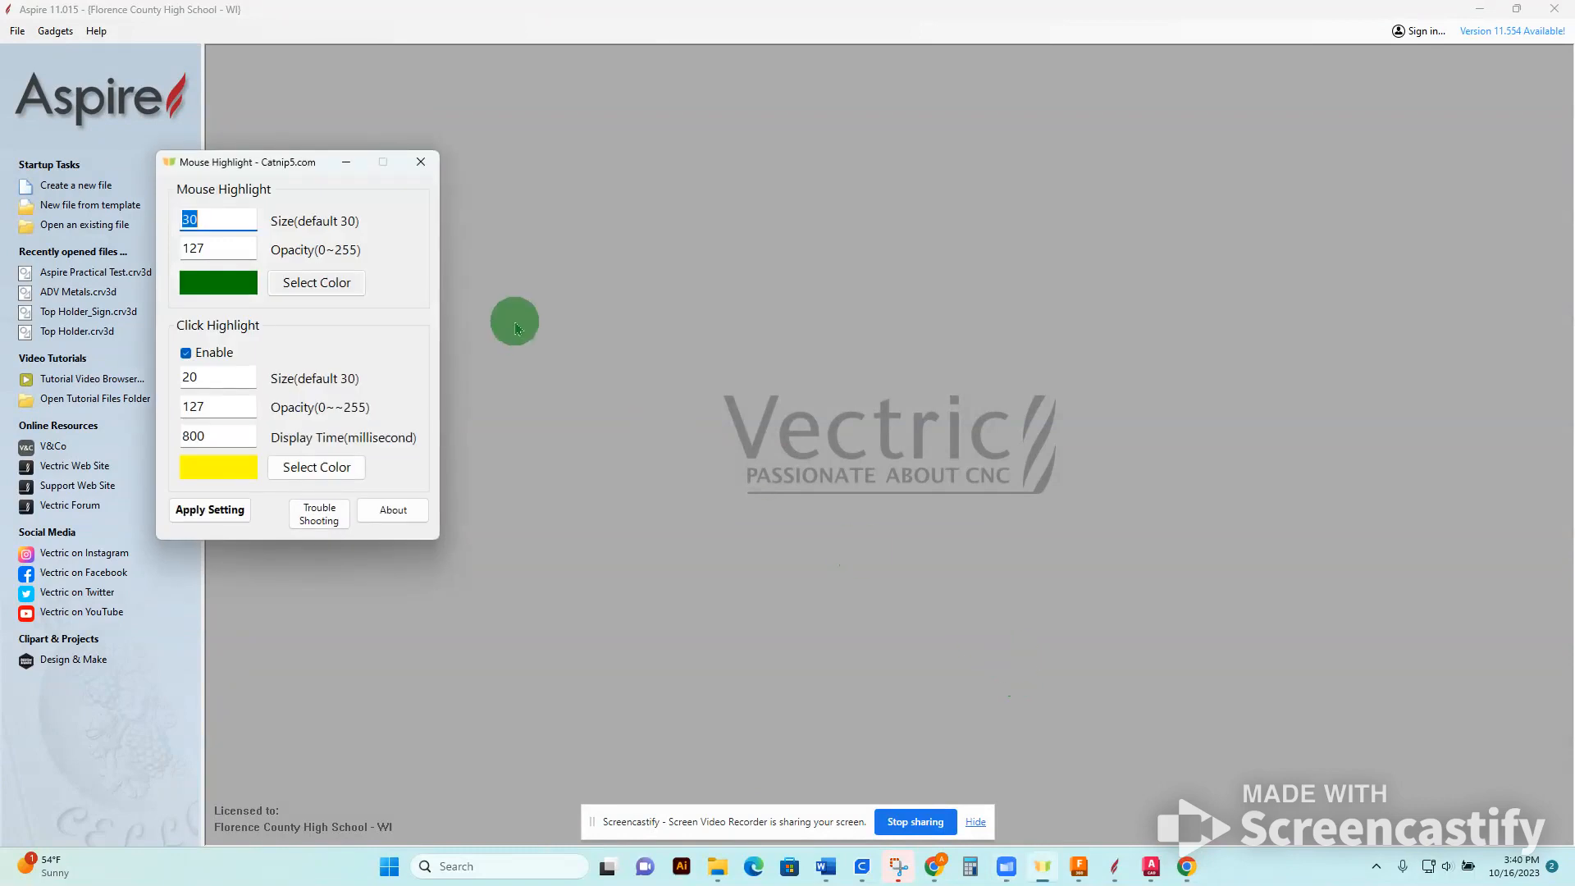
Create a new file with the XY datum at the job's lower-left corner and a job size of 24 by 44 inches.
left_click(355, 158)
left_click(105, 185)
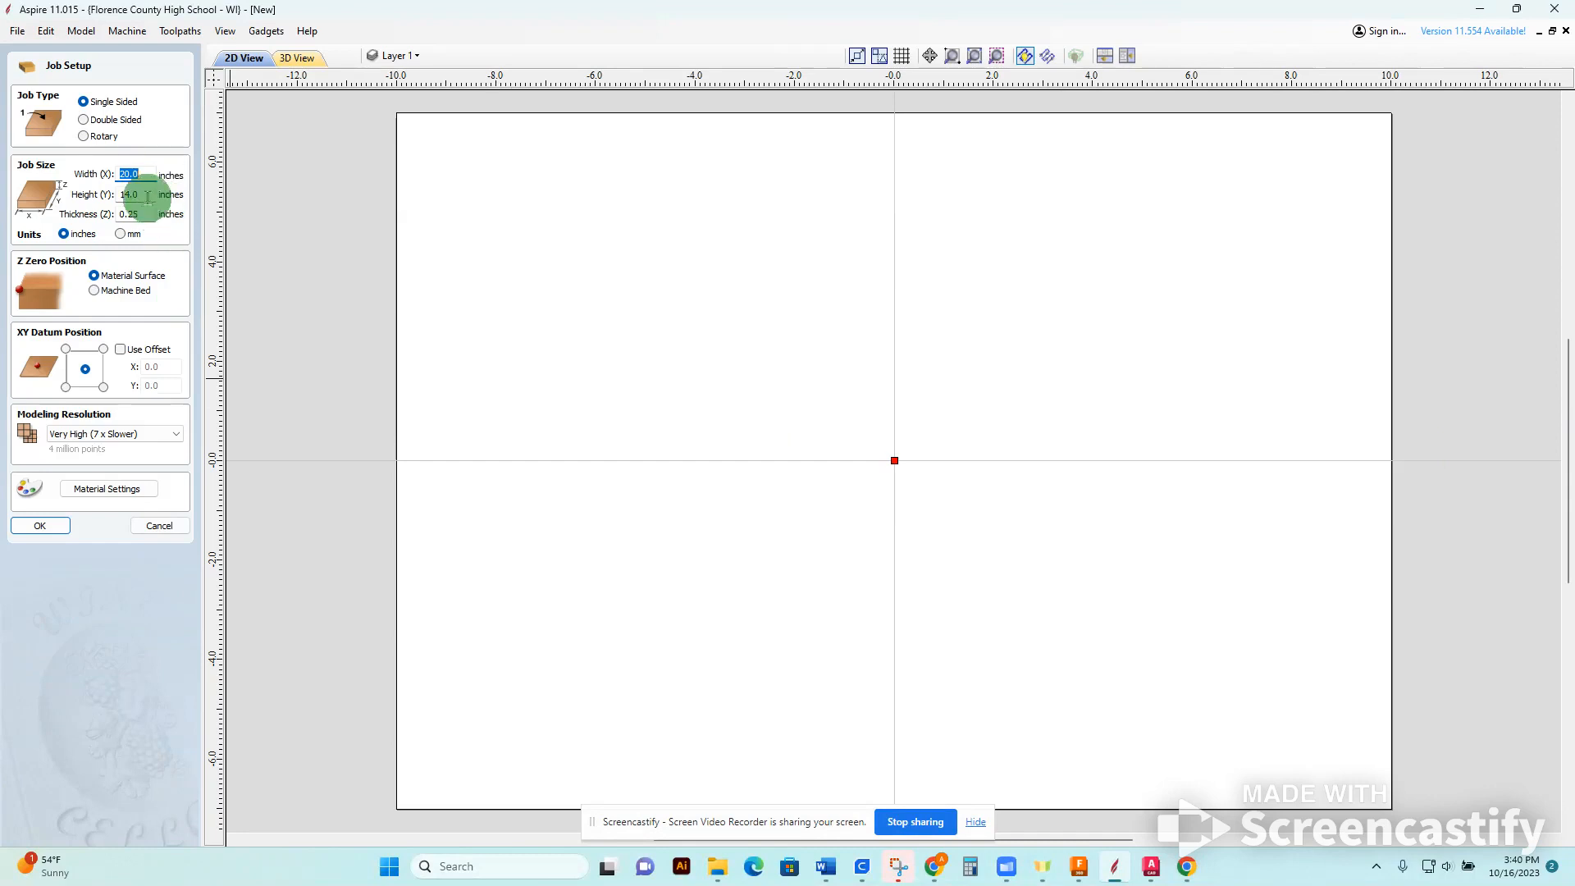
left_click(65, 387)
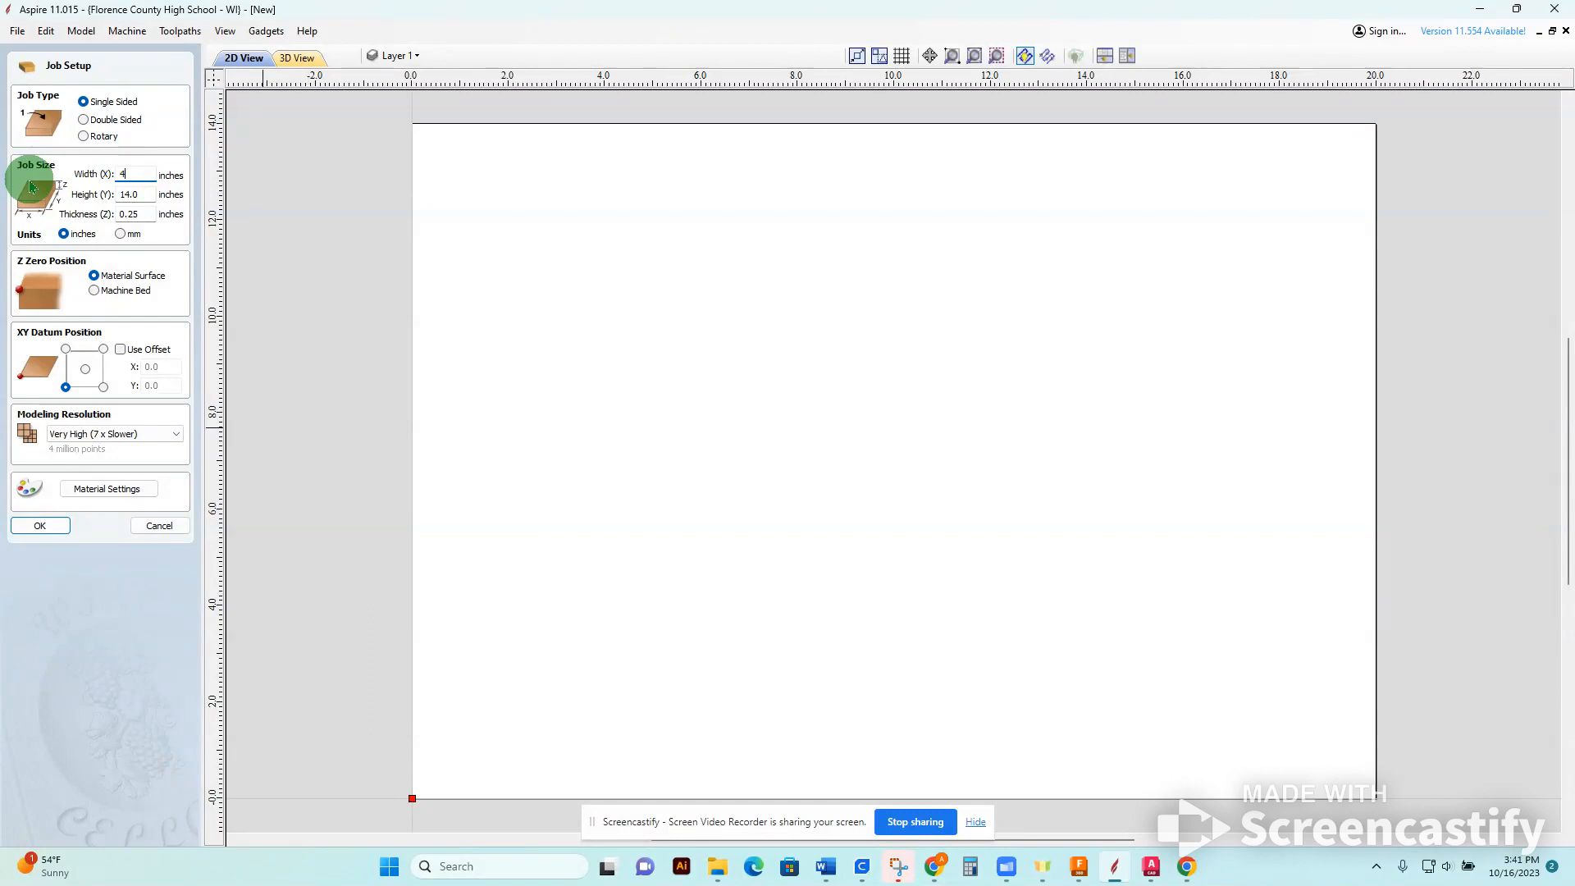
left_click(138, 194)
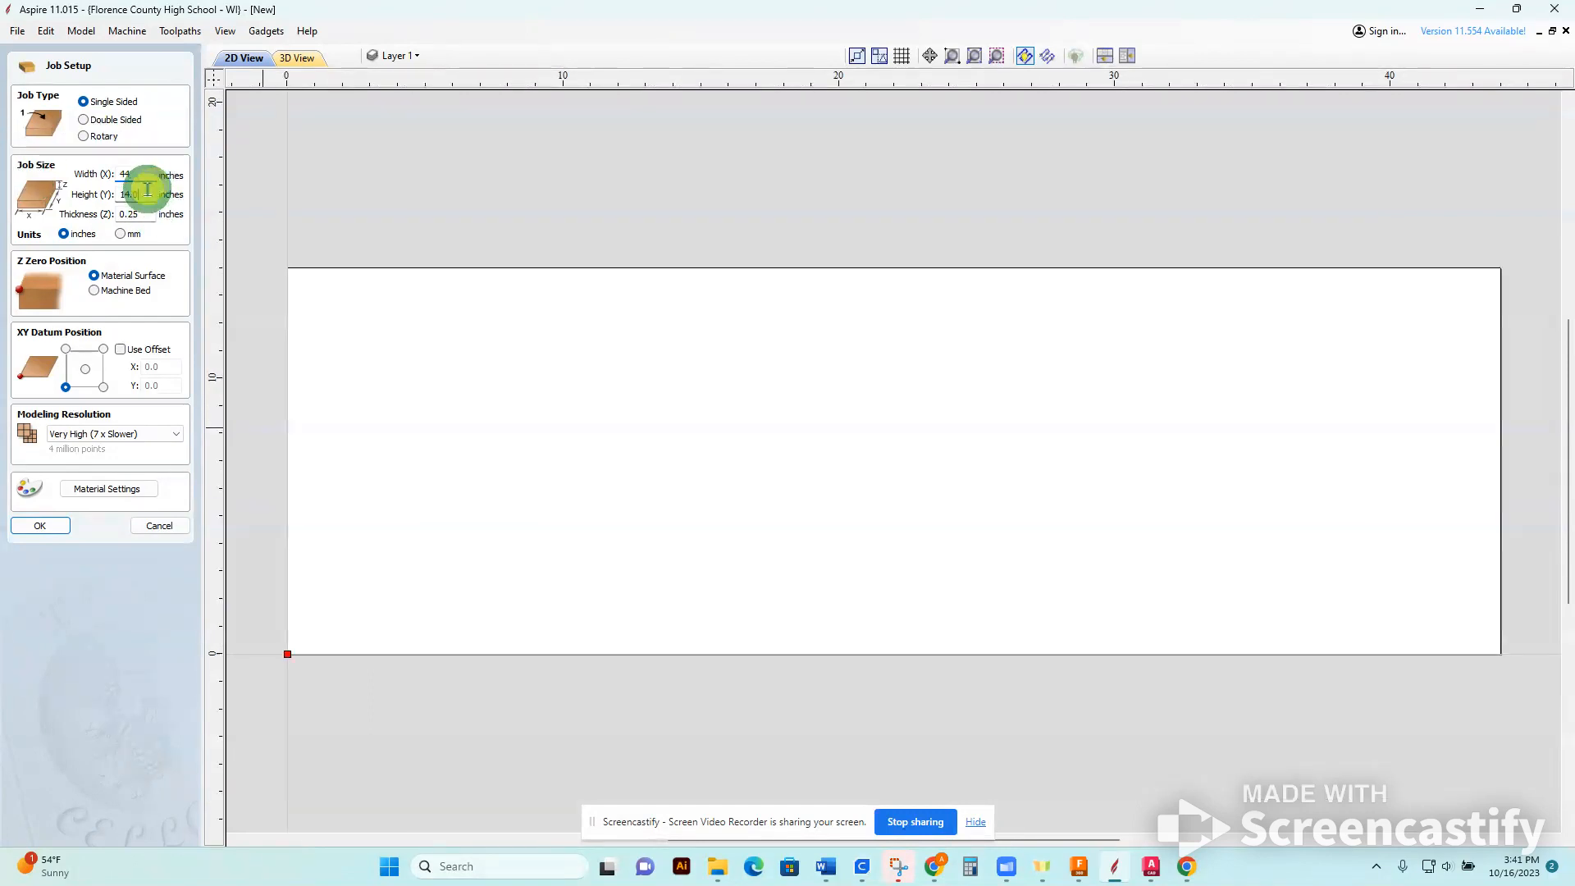
left_click(133, 174)
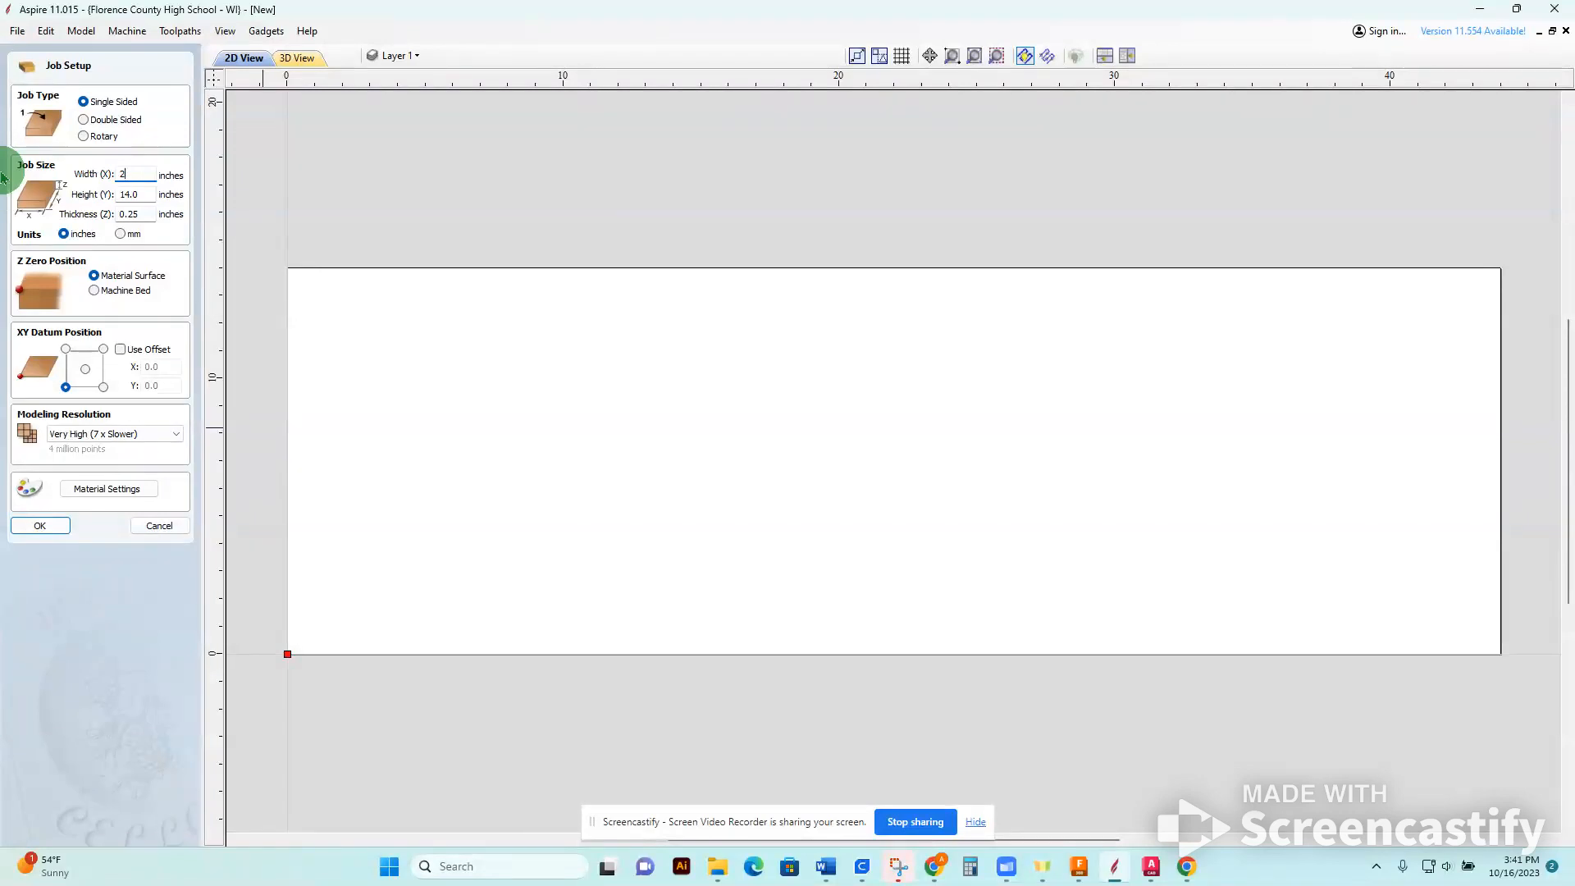
left_click(141, 194)
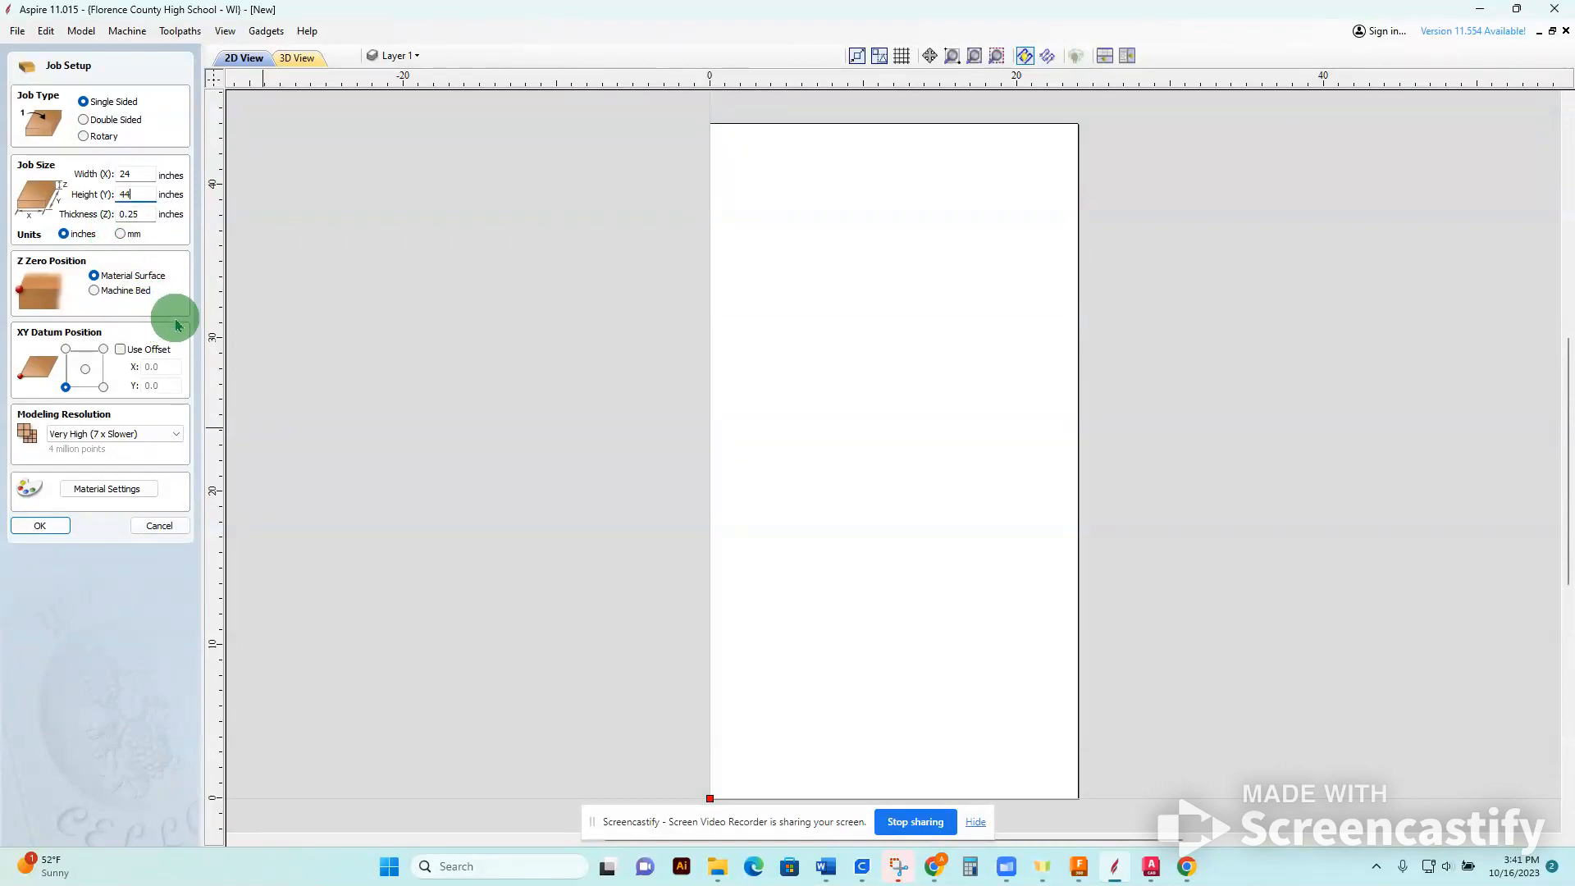
Set the material appearance to Steel and accept the job setup.
left_click(90, 492)
left_click(123, 530)
scroll(170, 751, "down", 5)
left_click(172, 790)
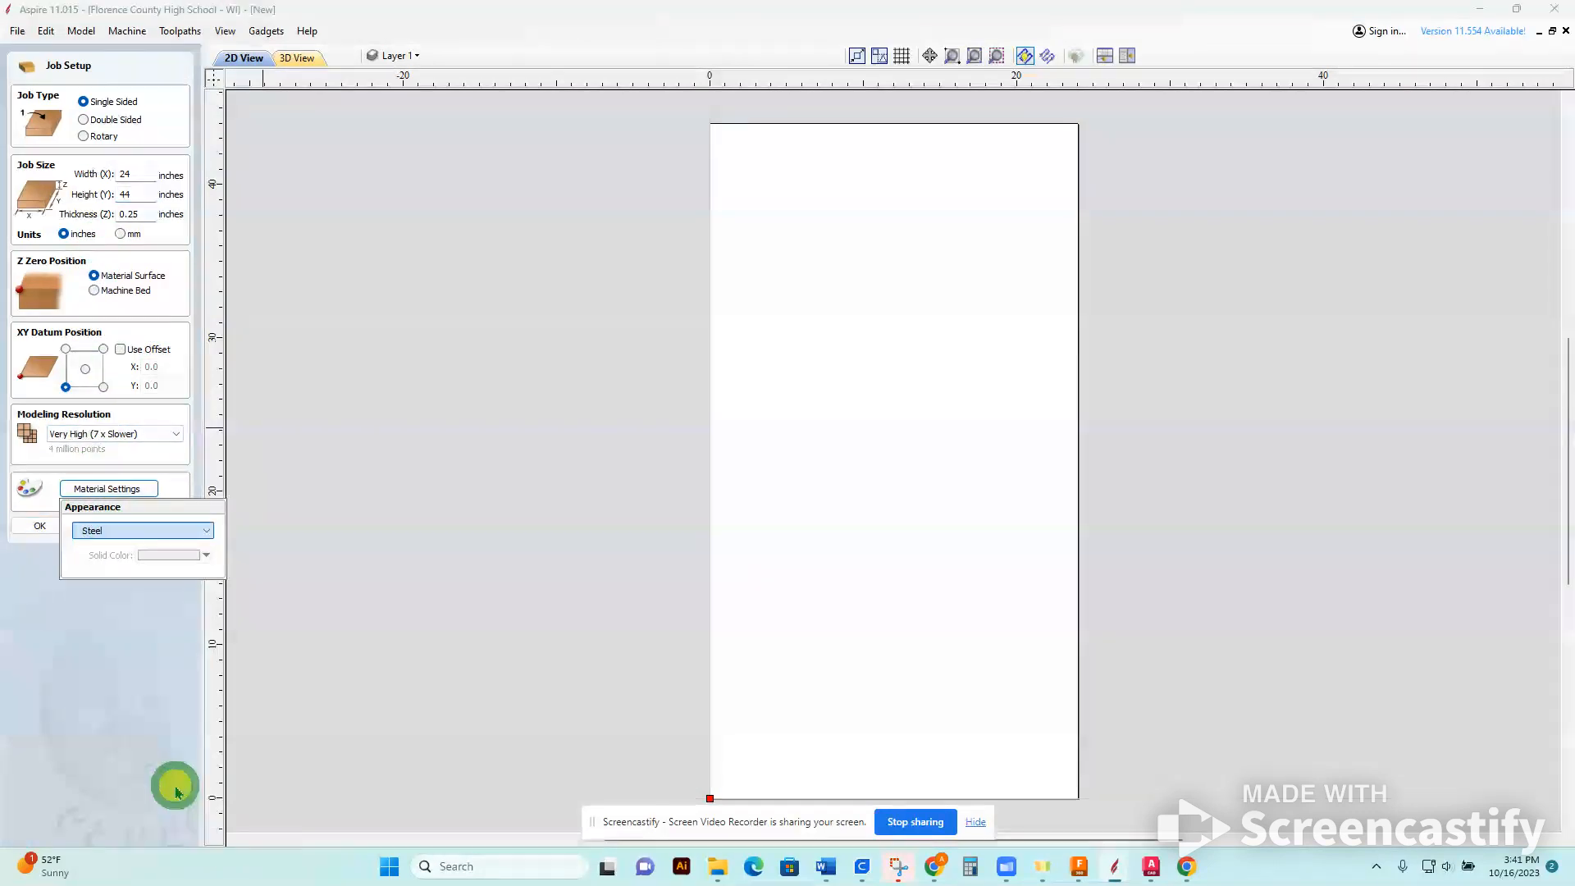
left_click(174, 623)
left_click(41, 530)
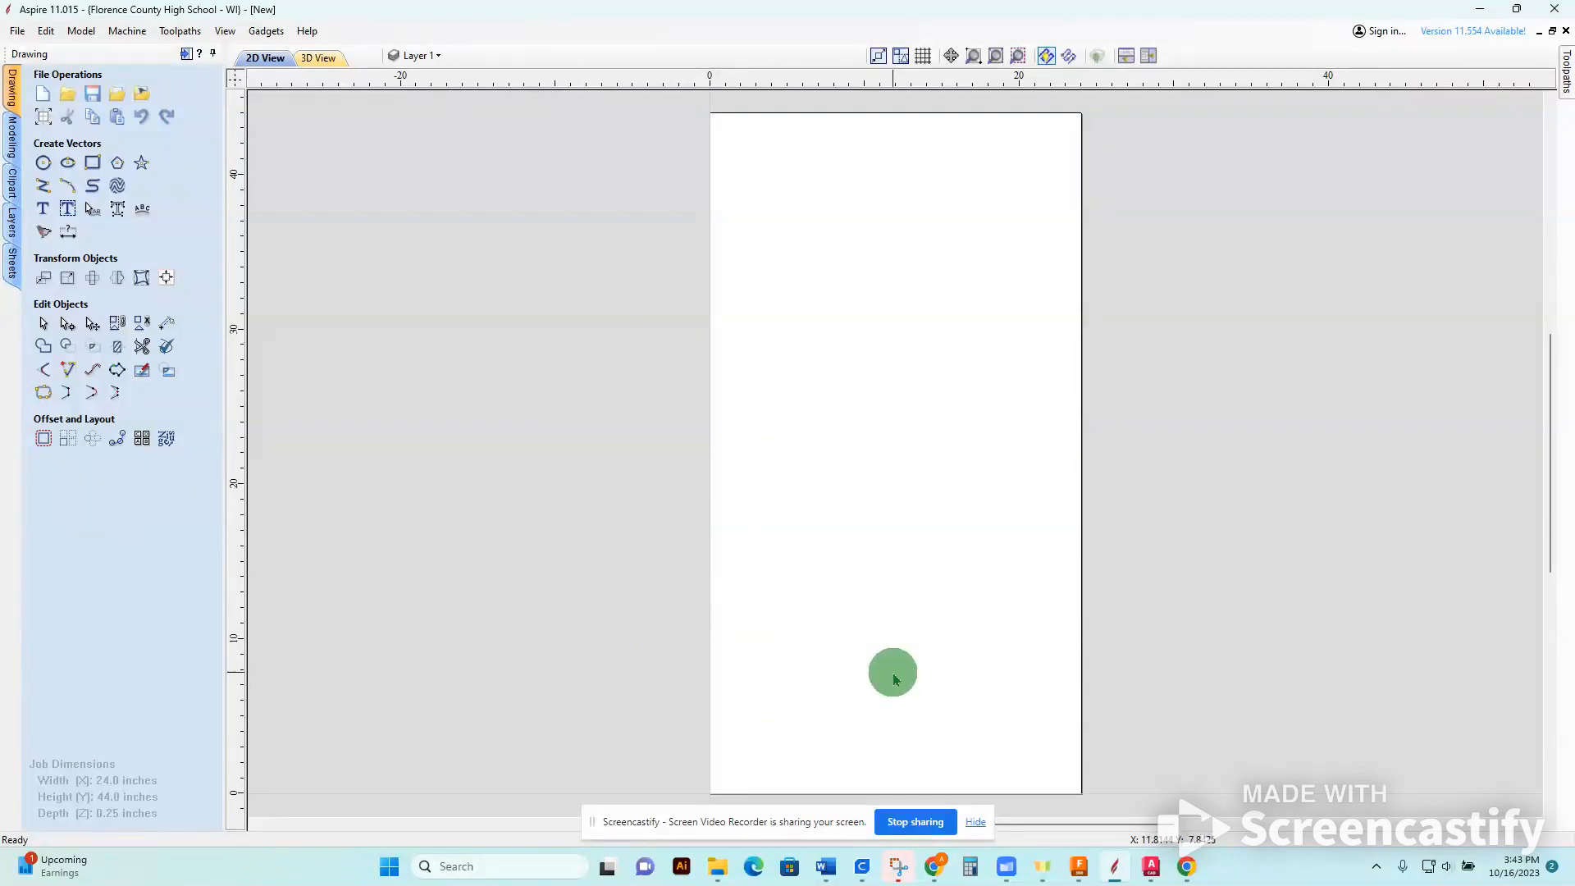
left_click(1567, 92)
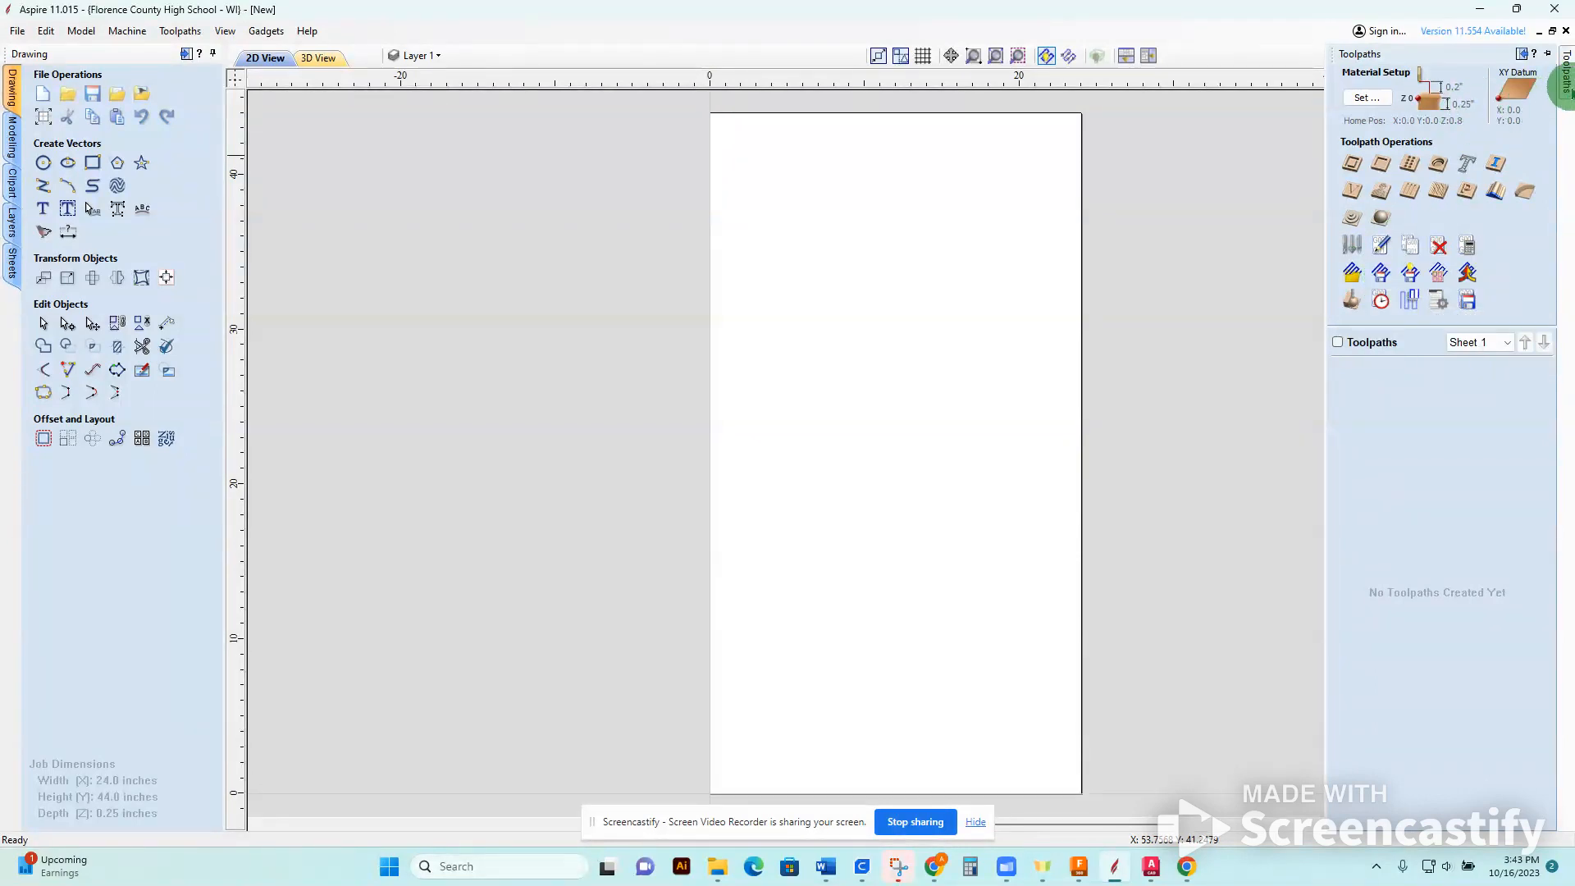
left_click(1564, 86)
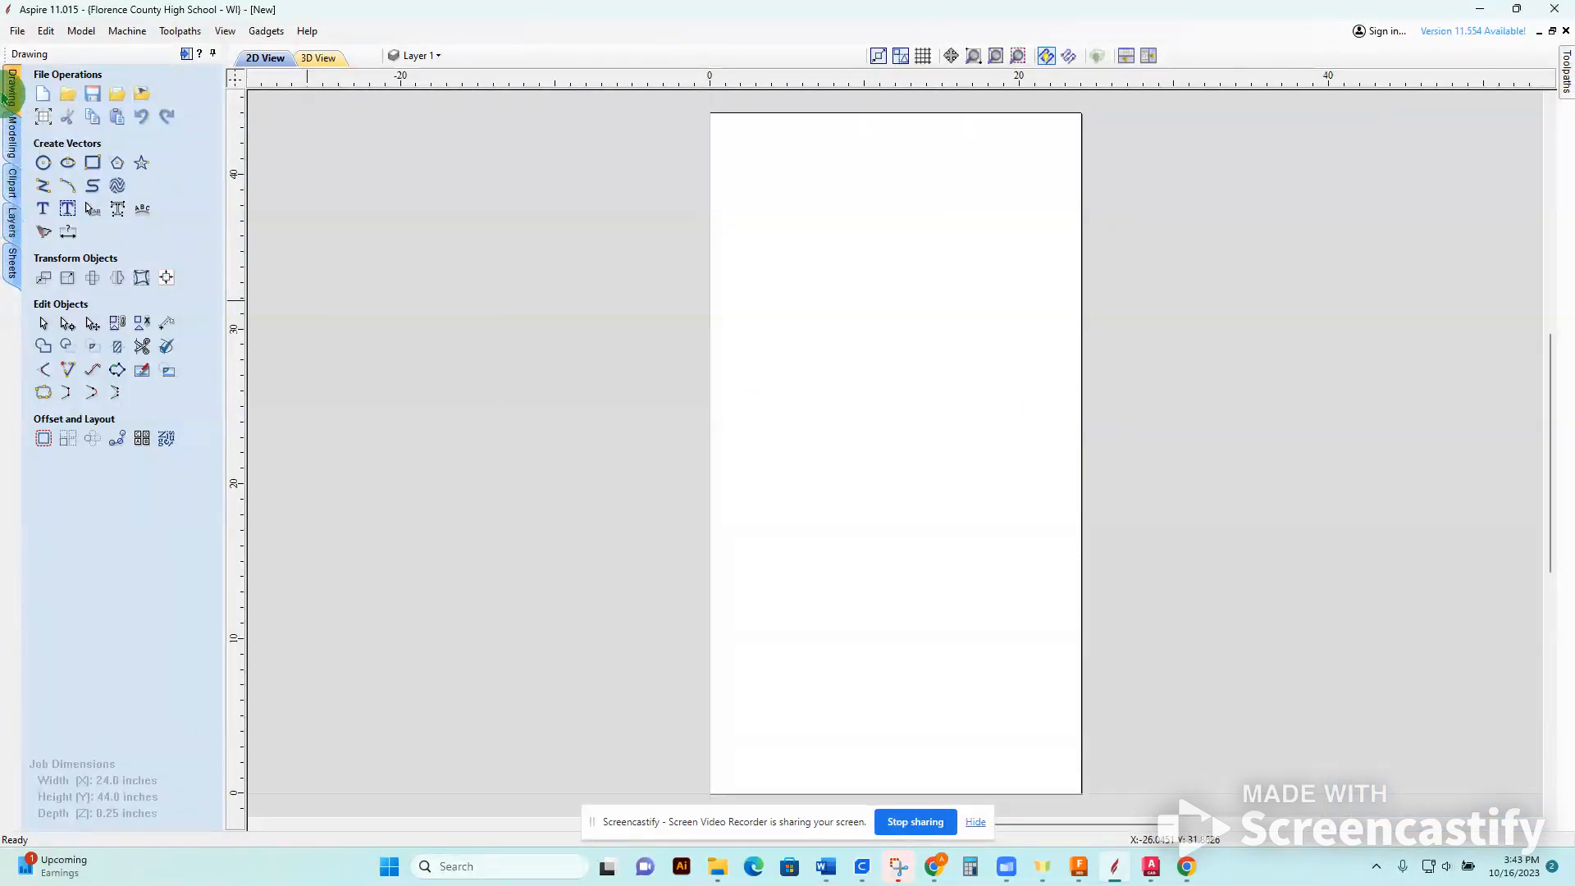
left_click(13, 133)
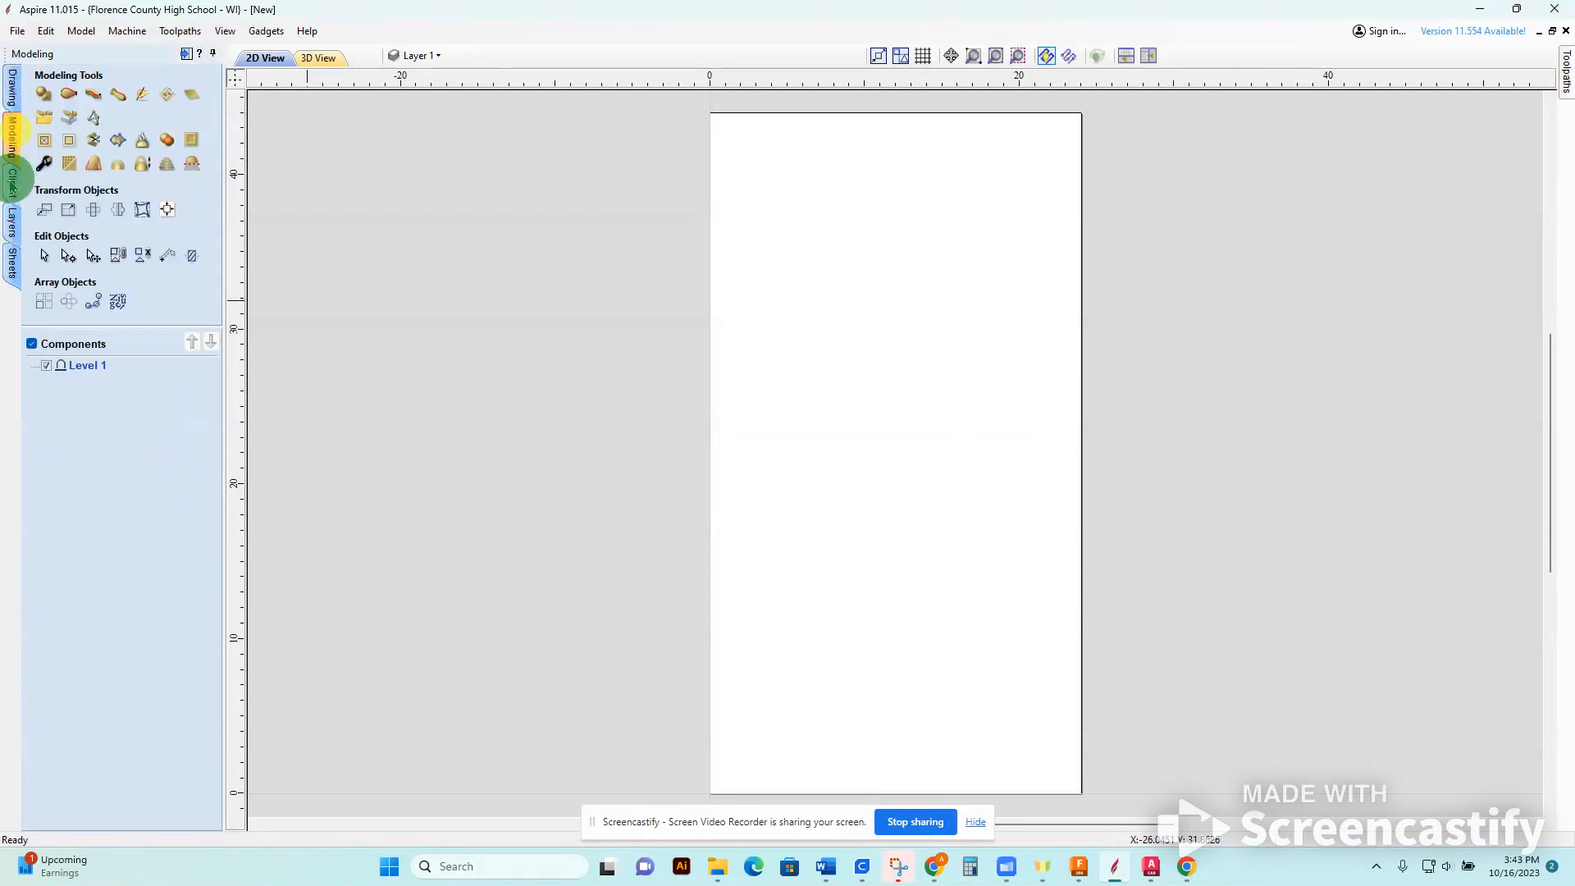
left_click(12, 182)
left_click(12, 264)
left_click(11, 217)
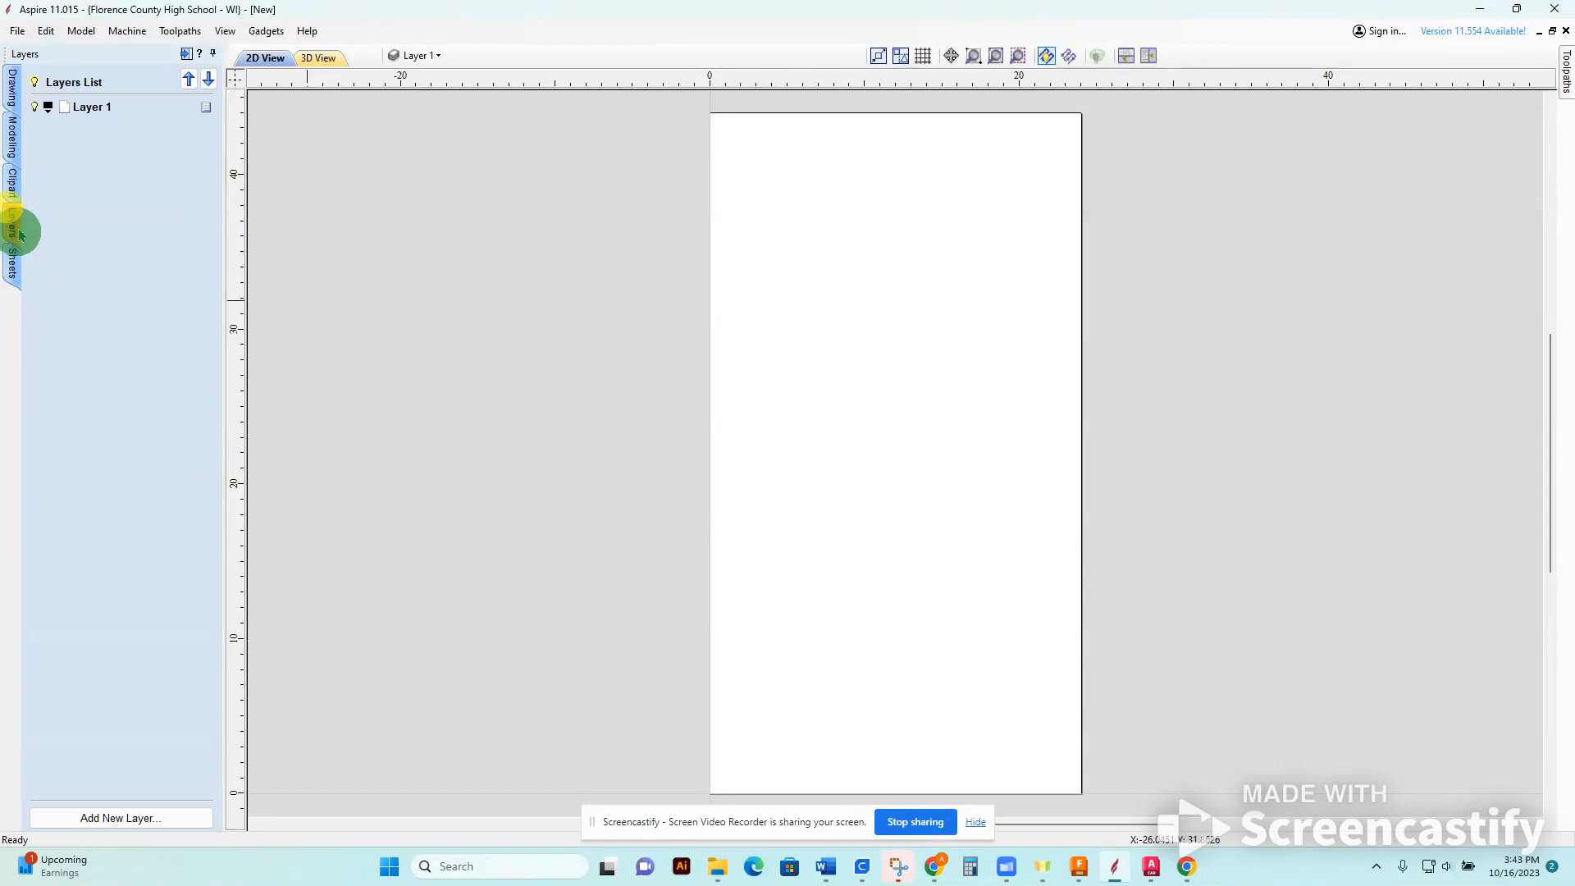
left_click(13, 264)
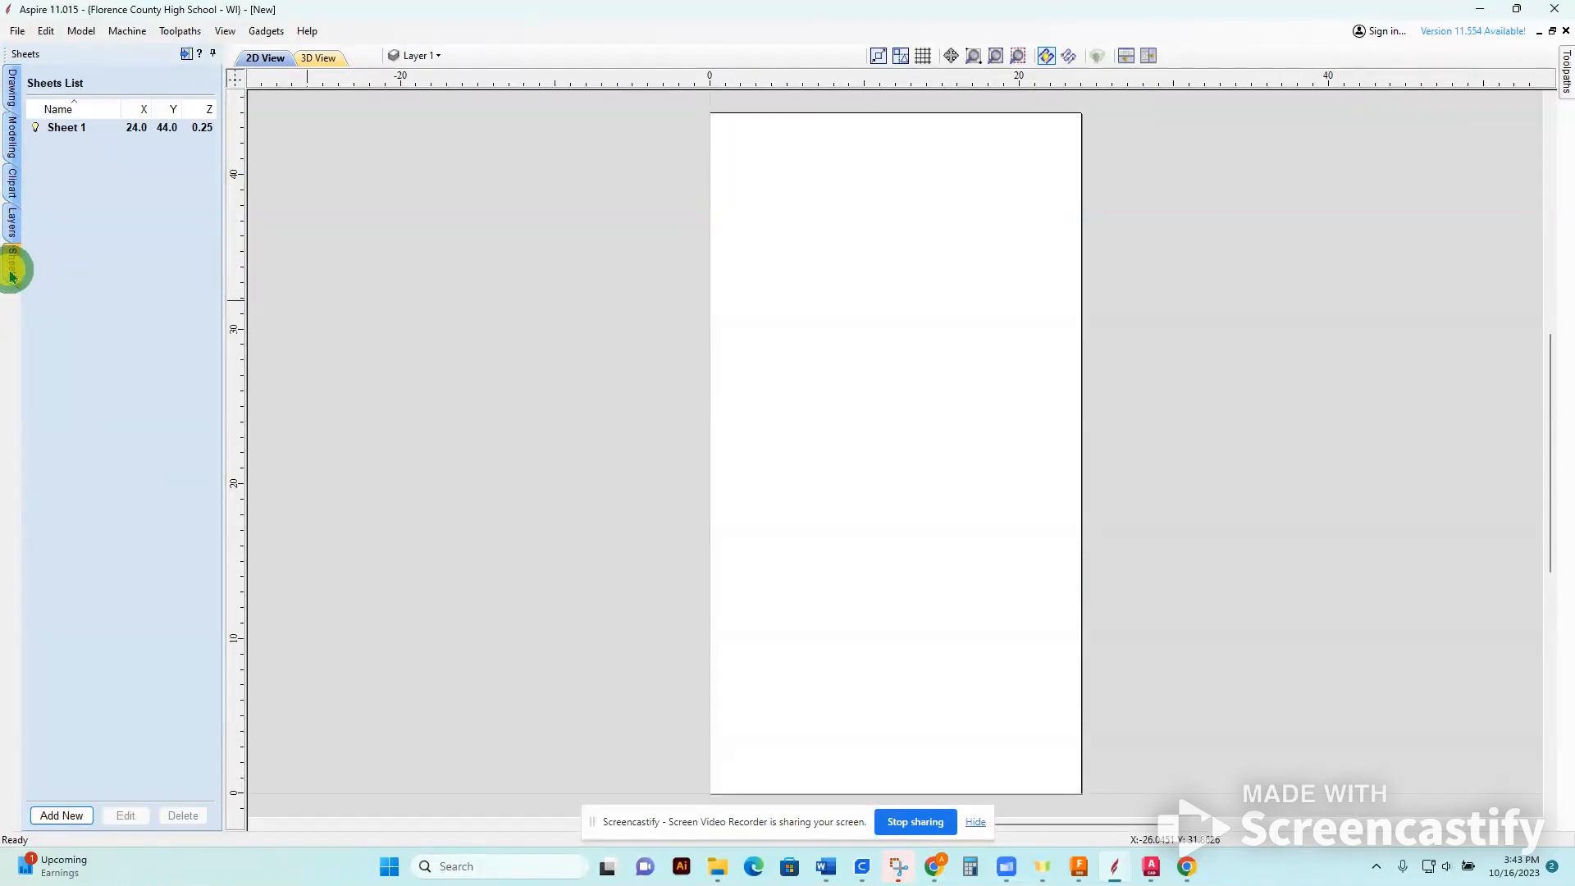
Set up three layers named Circle Cuts, Sign and Lettering, renaming the existing layer and adding two new ones.
left_click(17, 223)
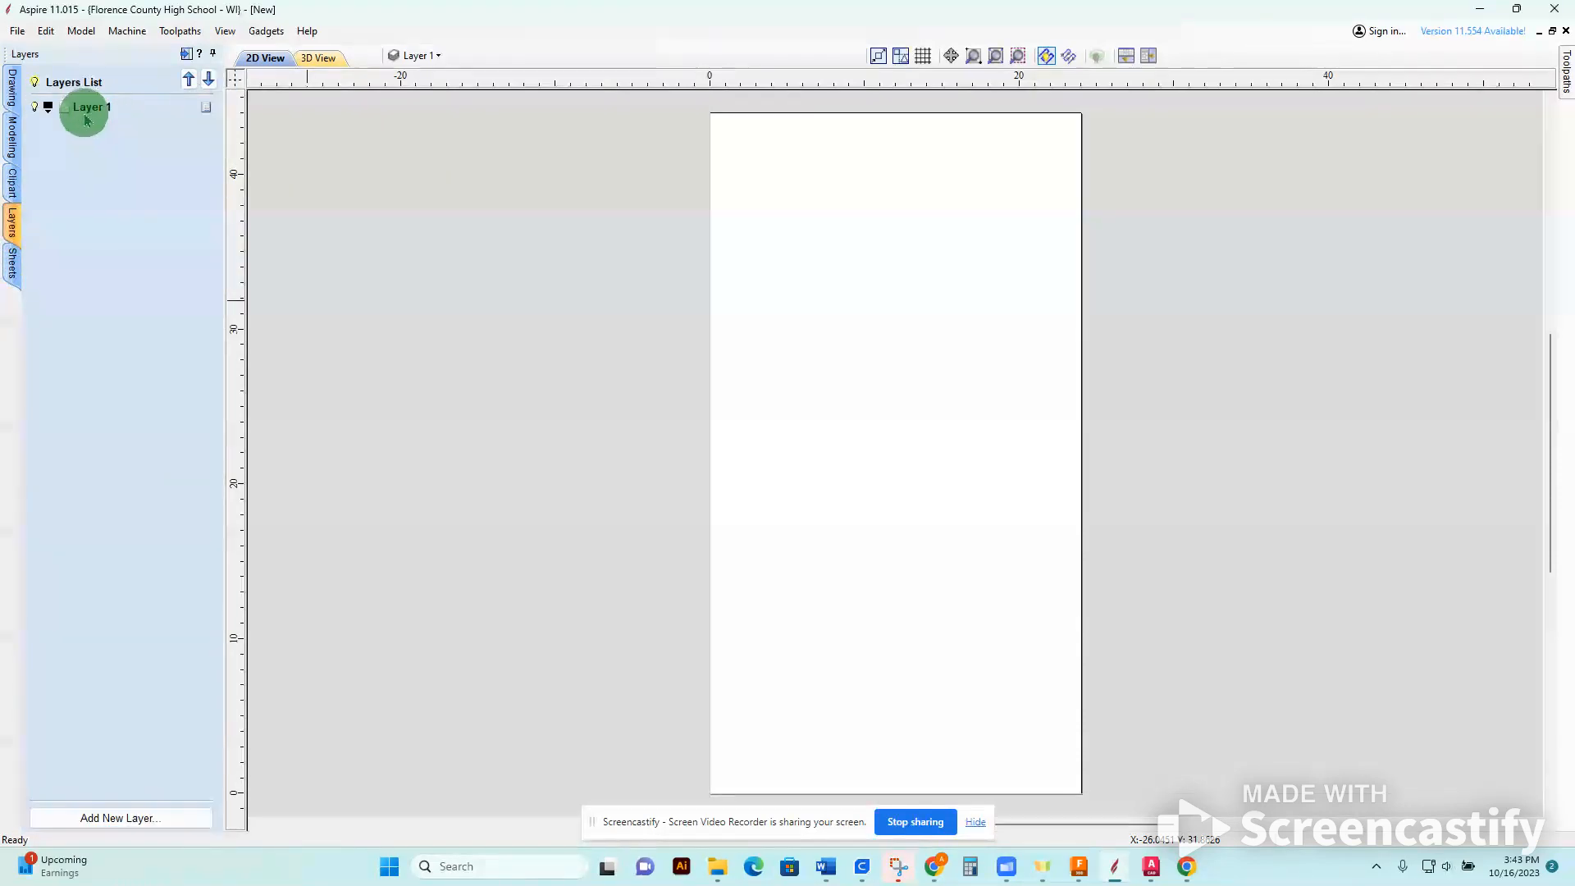
left_click(129, 819)
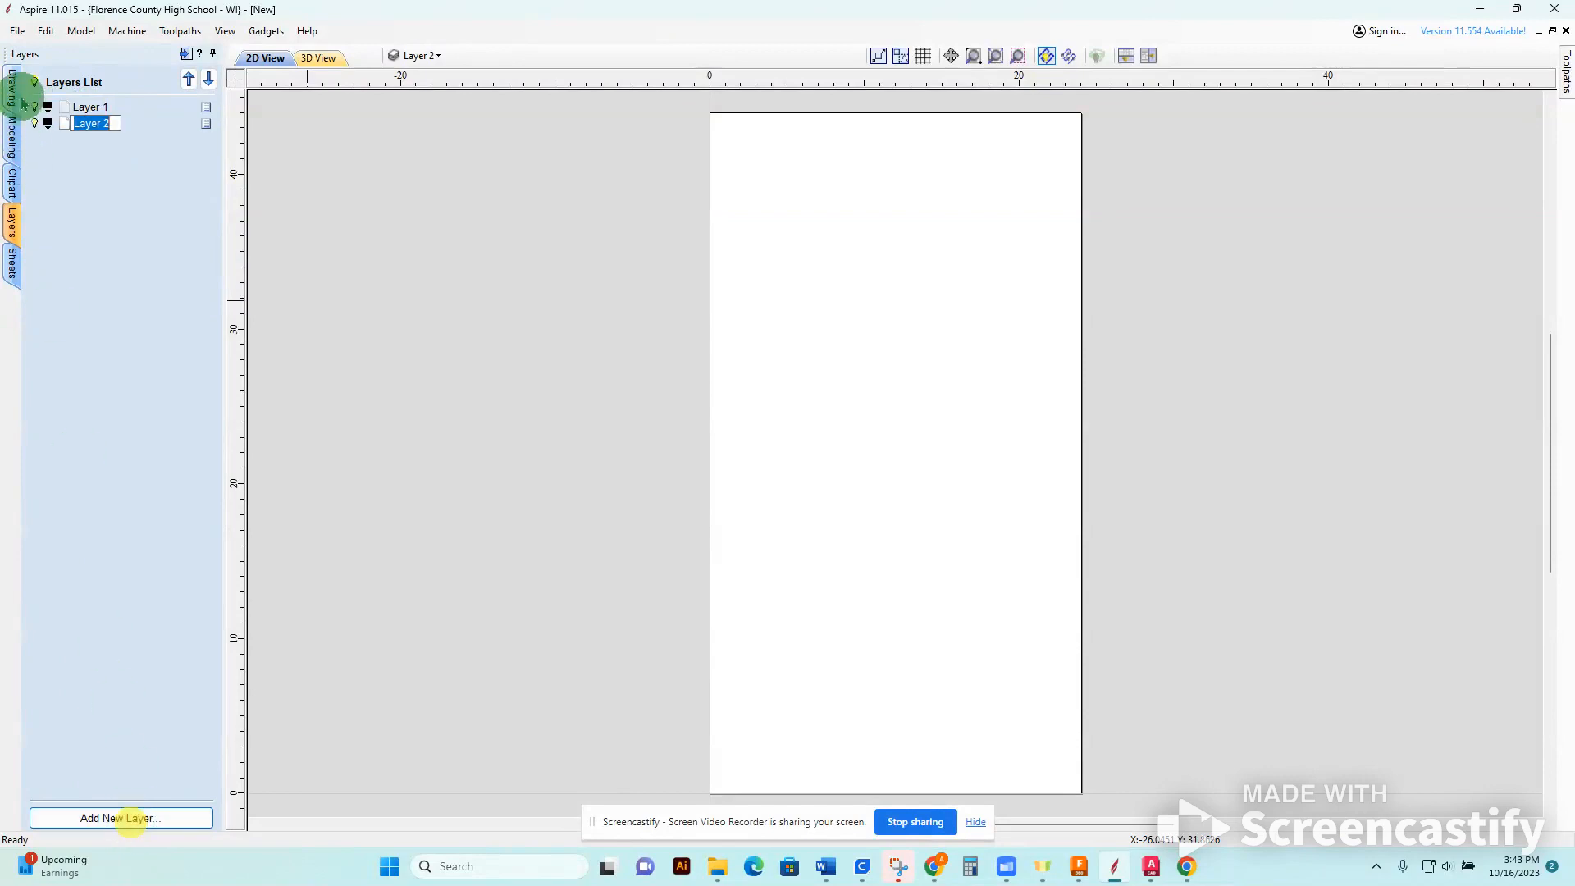
left_click(90, 108)
double_click(97, 108)
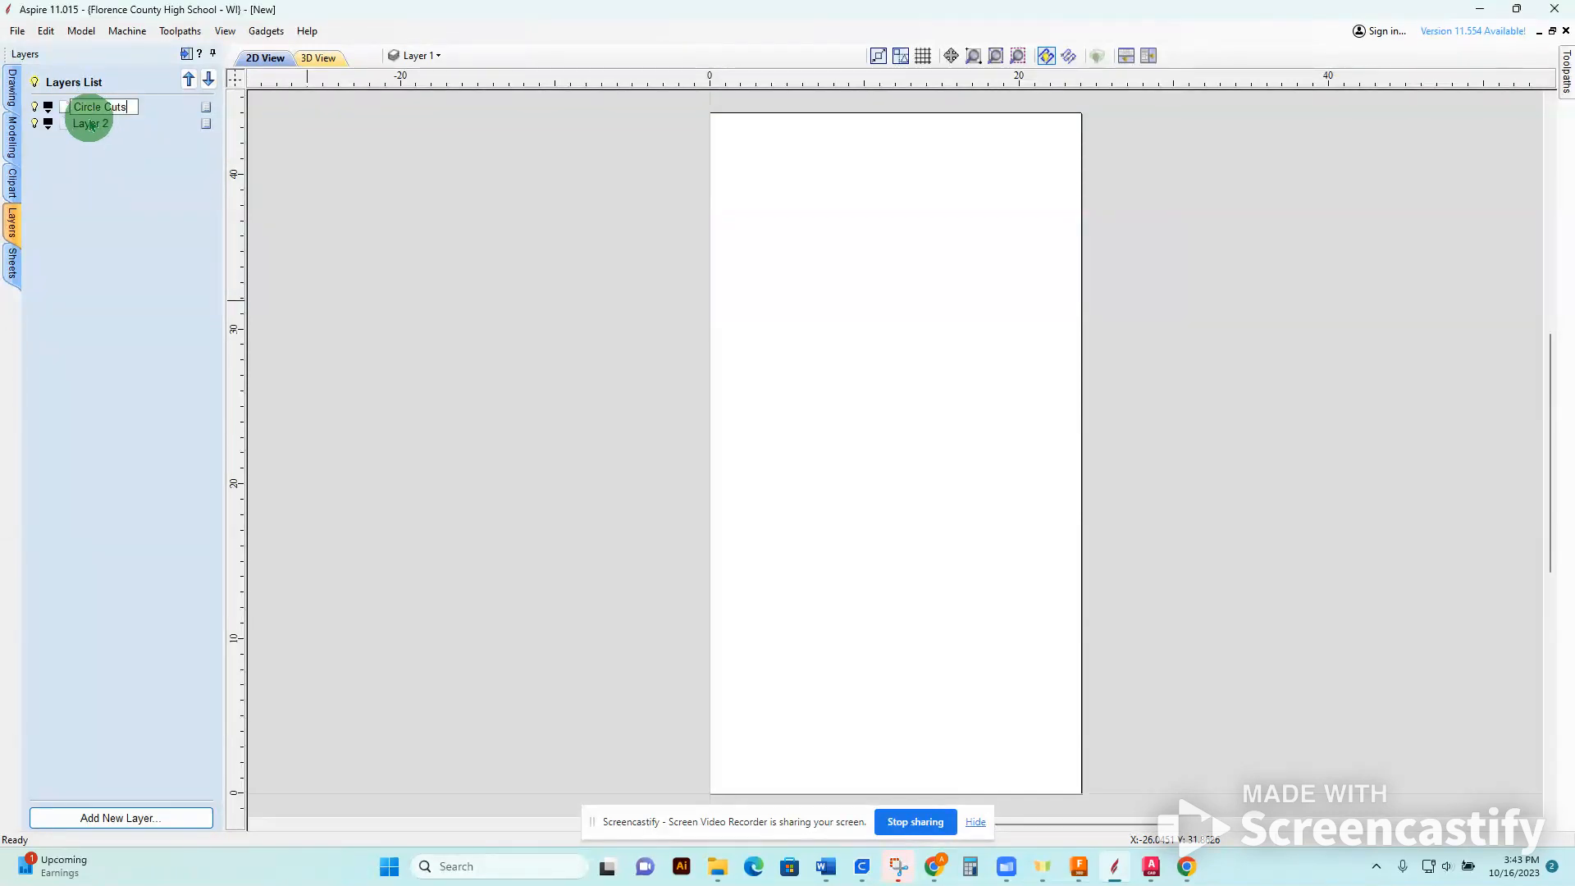
double_click(97, 125)
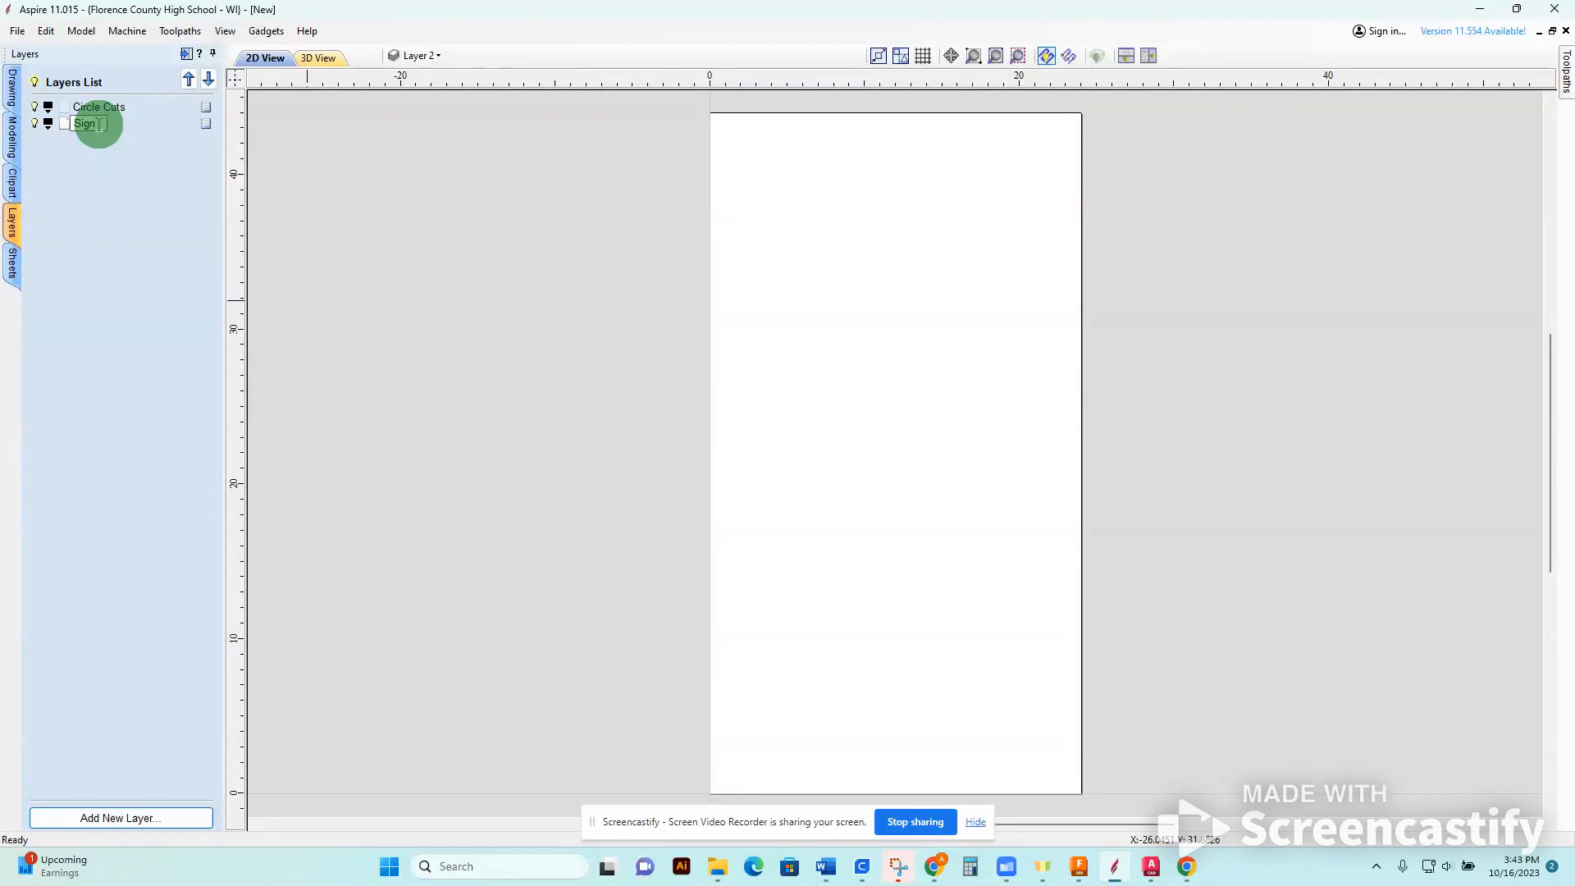
left_click(131, 822)
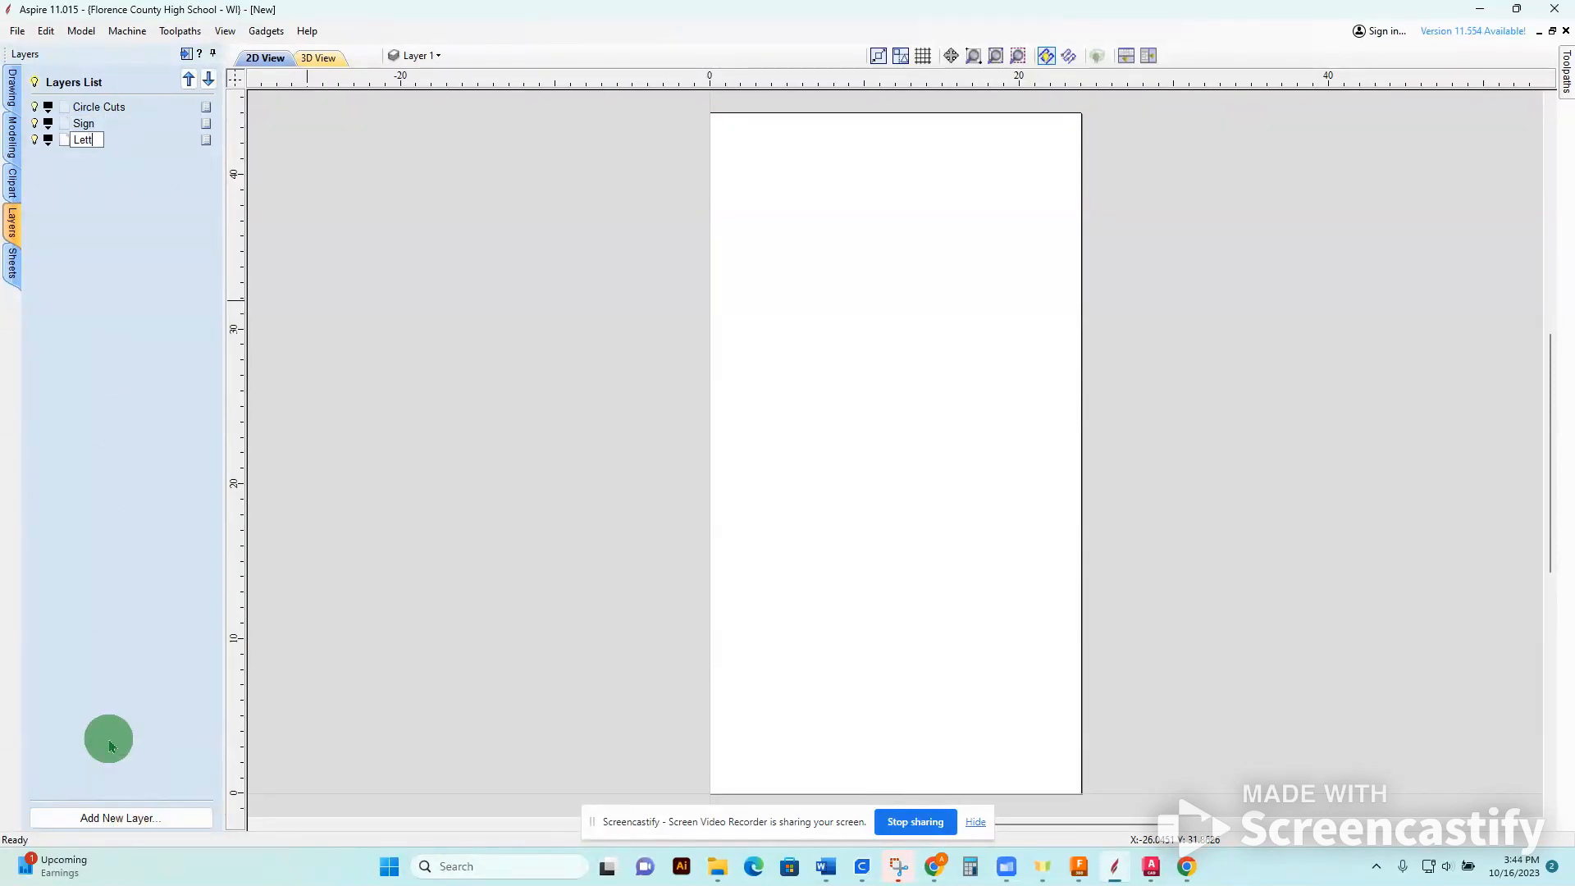
key("Return")
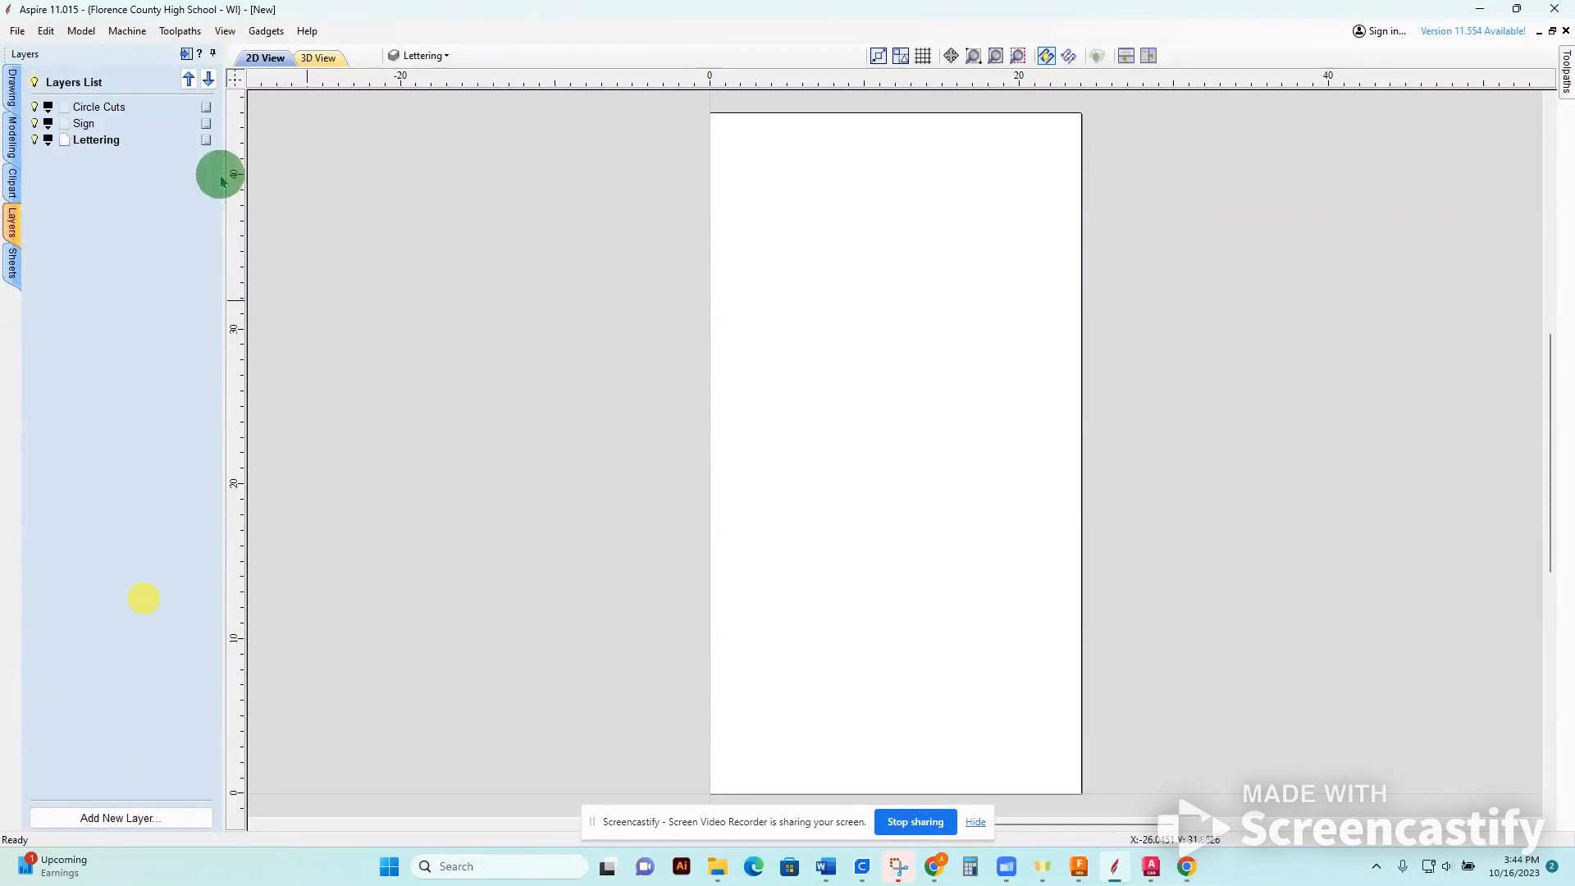
Color the Circle Cuts layer red and the Sign layer green.
left_click(49, 114)
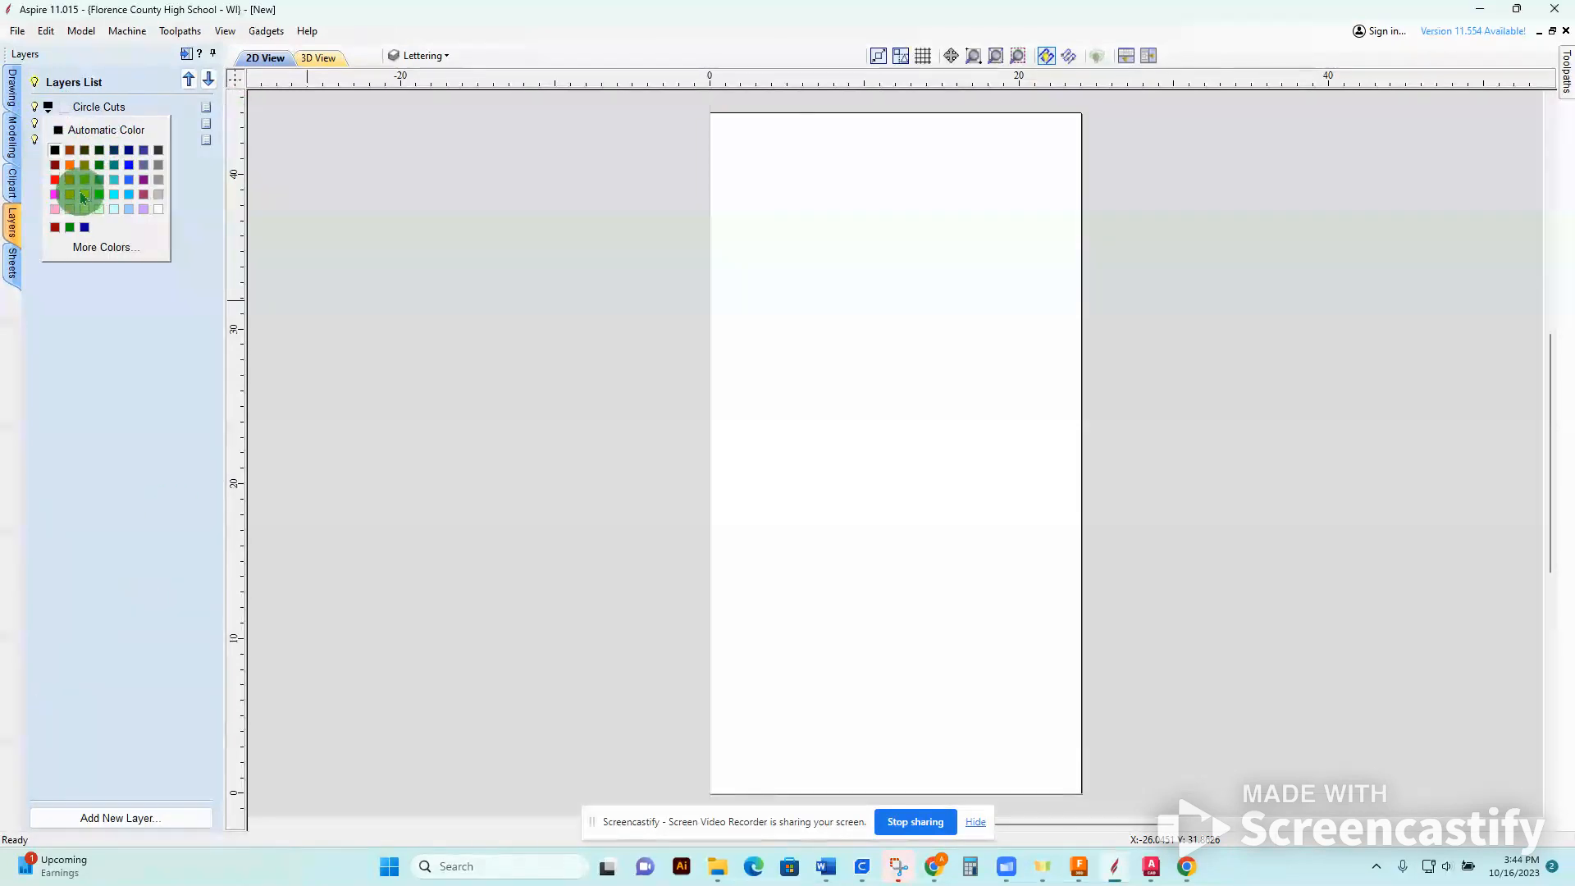
left_click(55, 180)
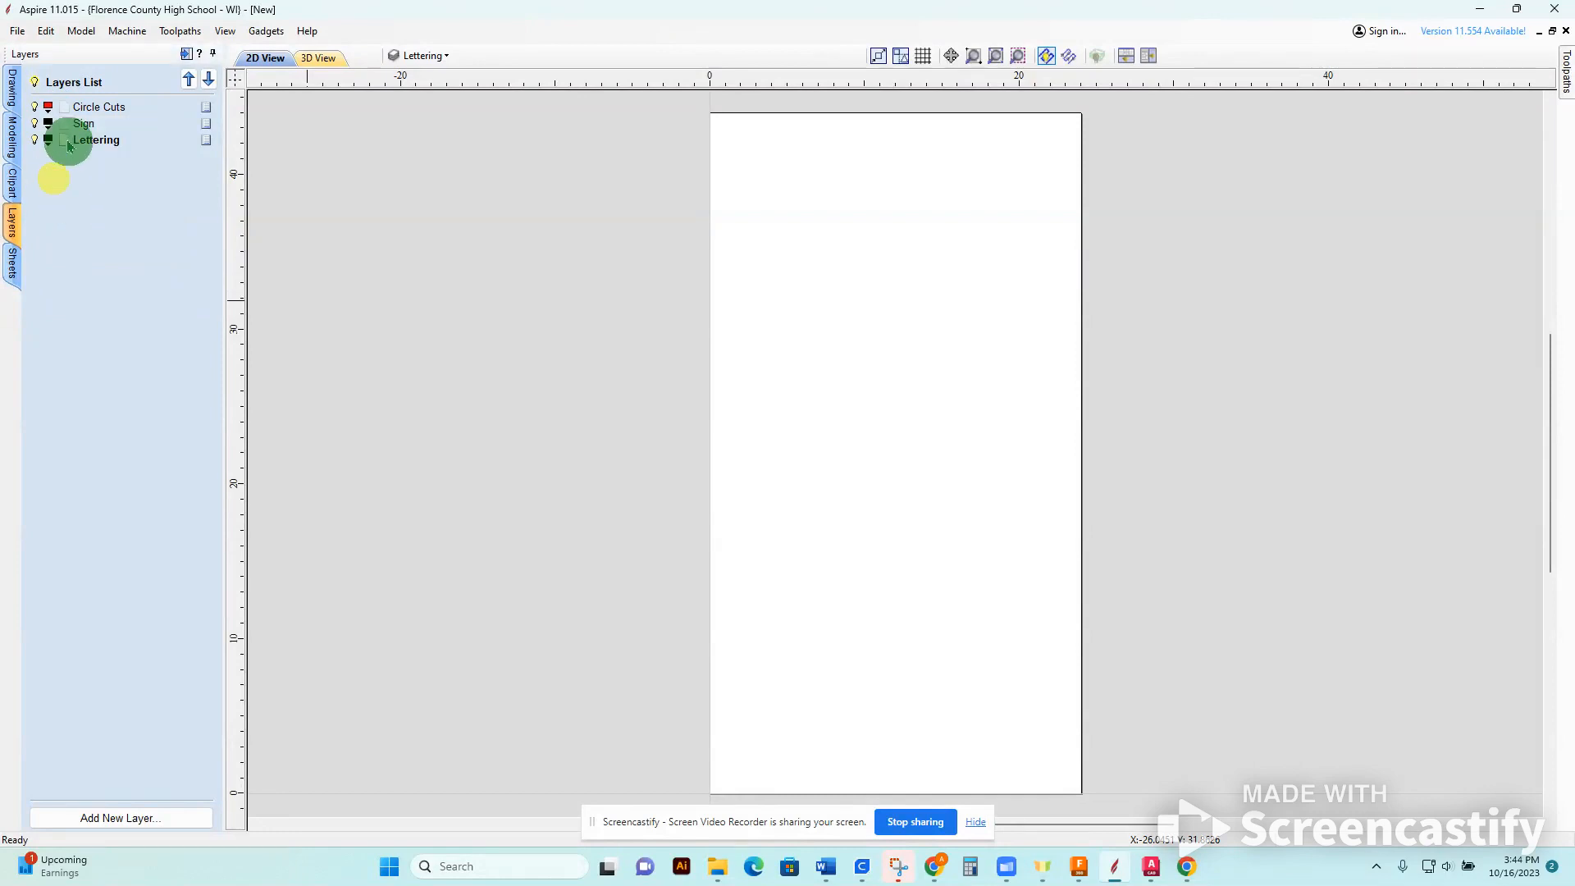
left_click(49, 138)
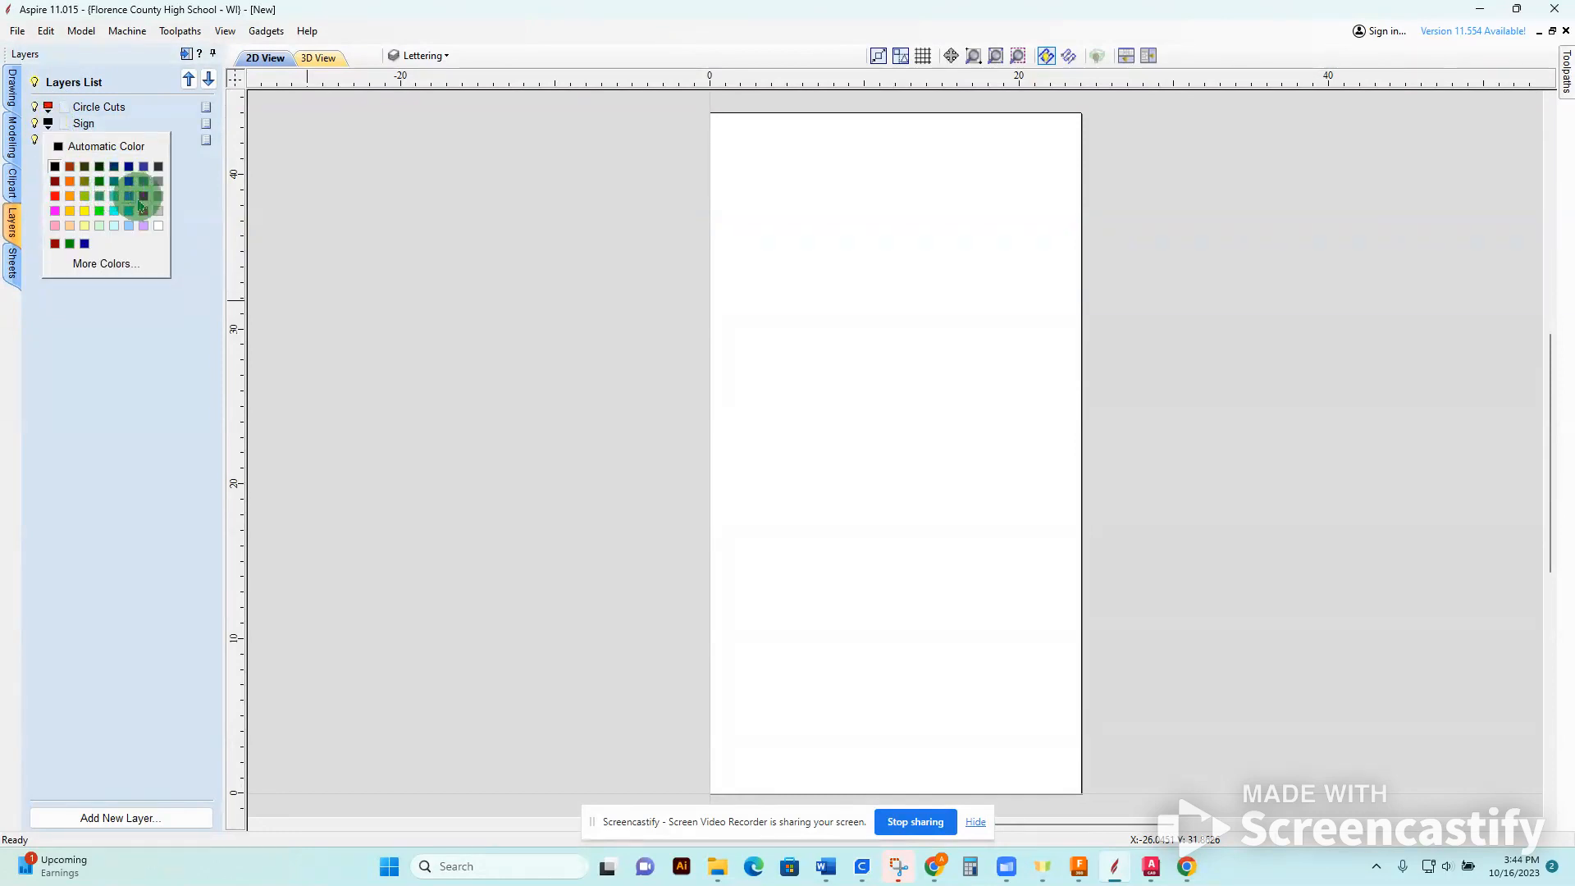
left_click(100, 215)
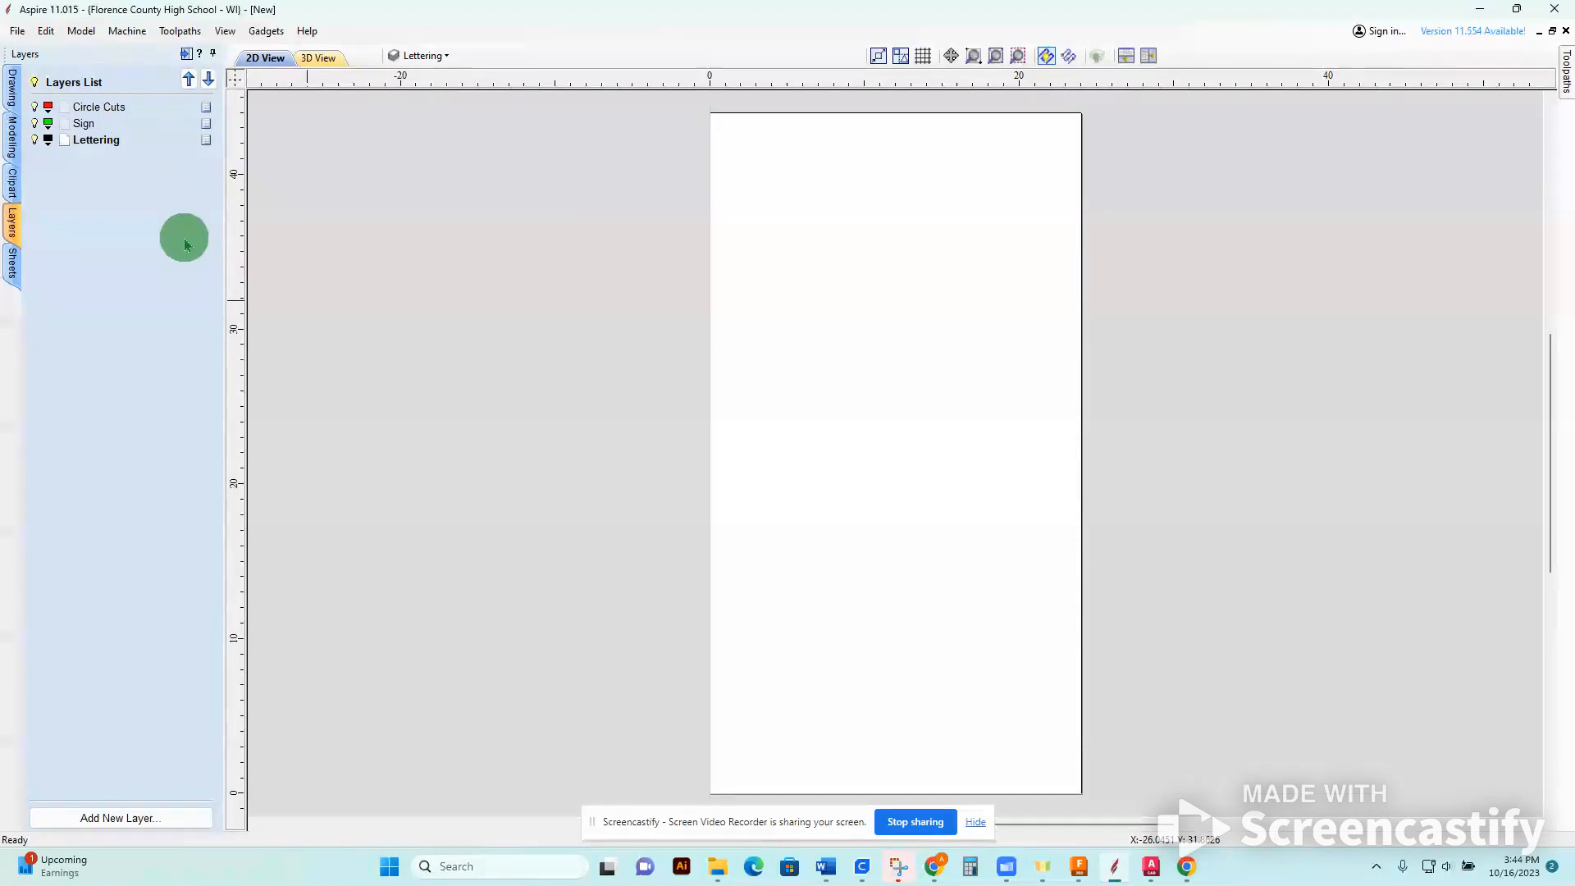
left_click(164, 152)
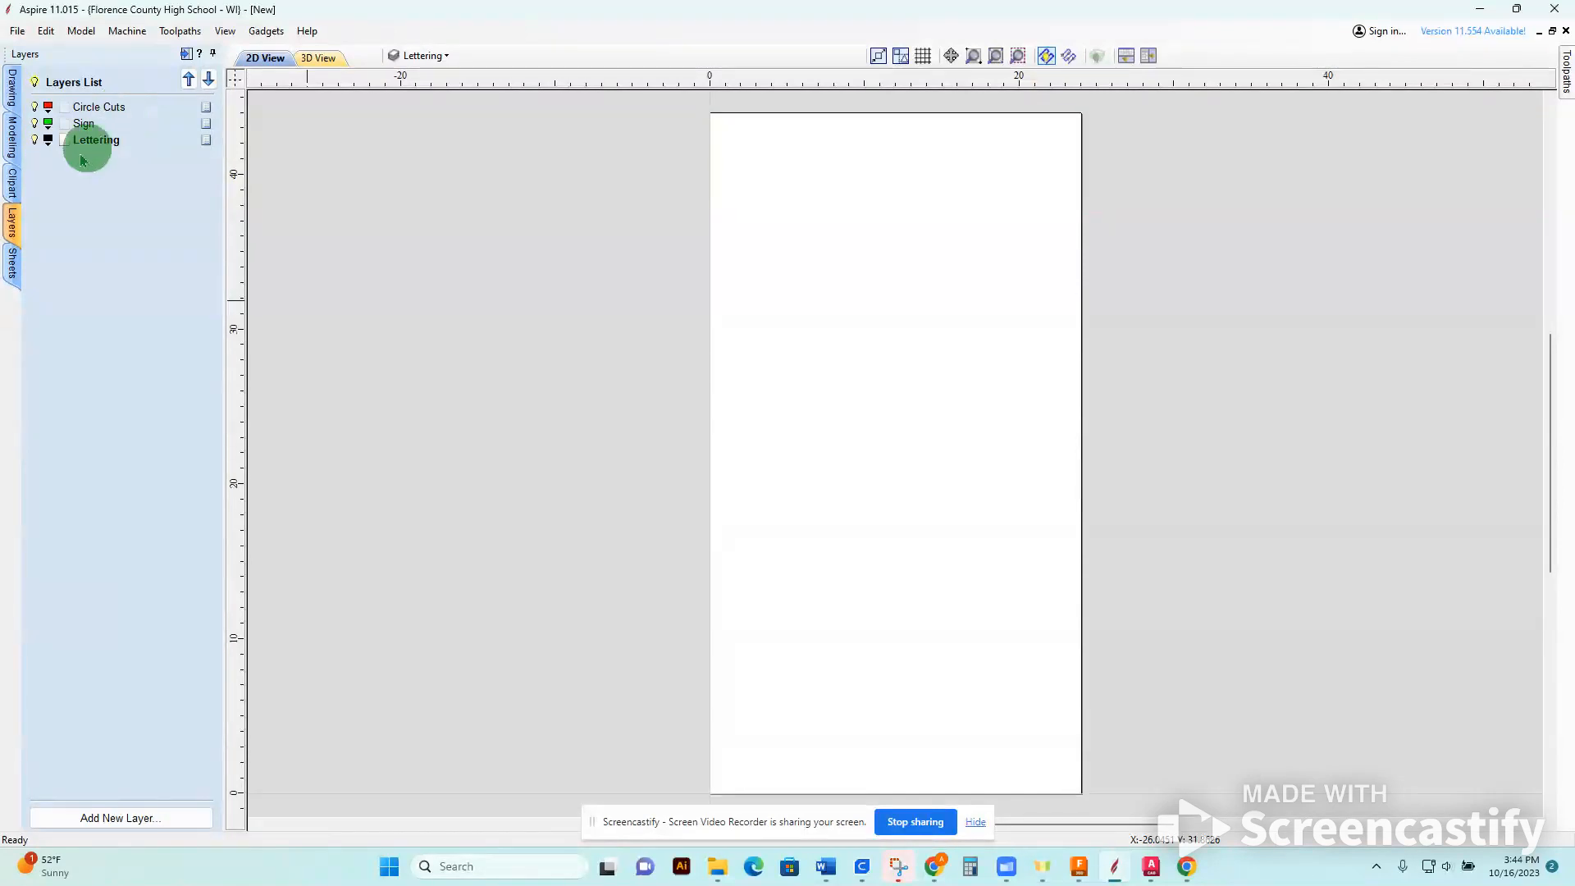
Add a second sheet to the job, keeping its default name.
left_click(13, 270)
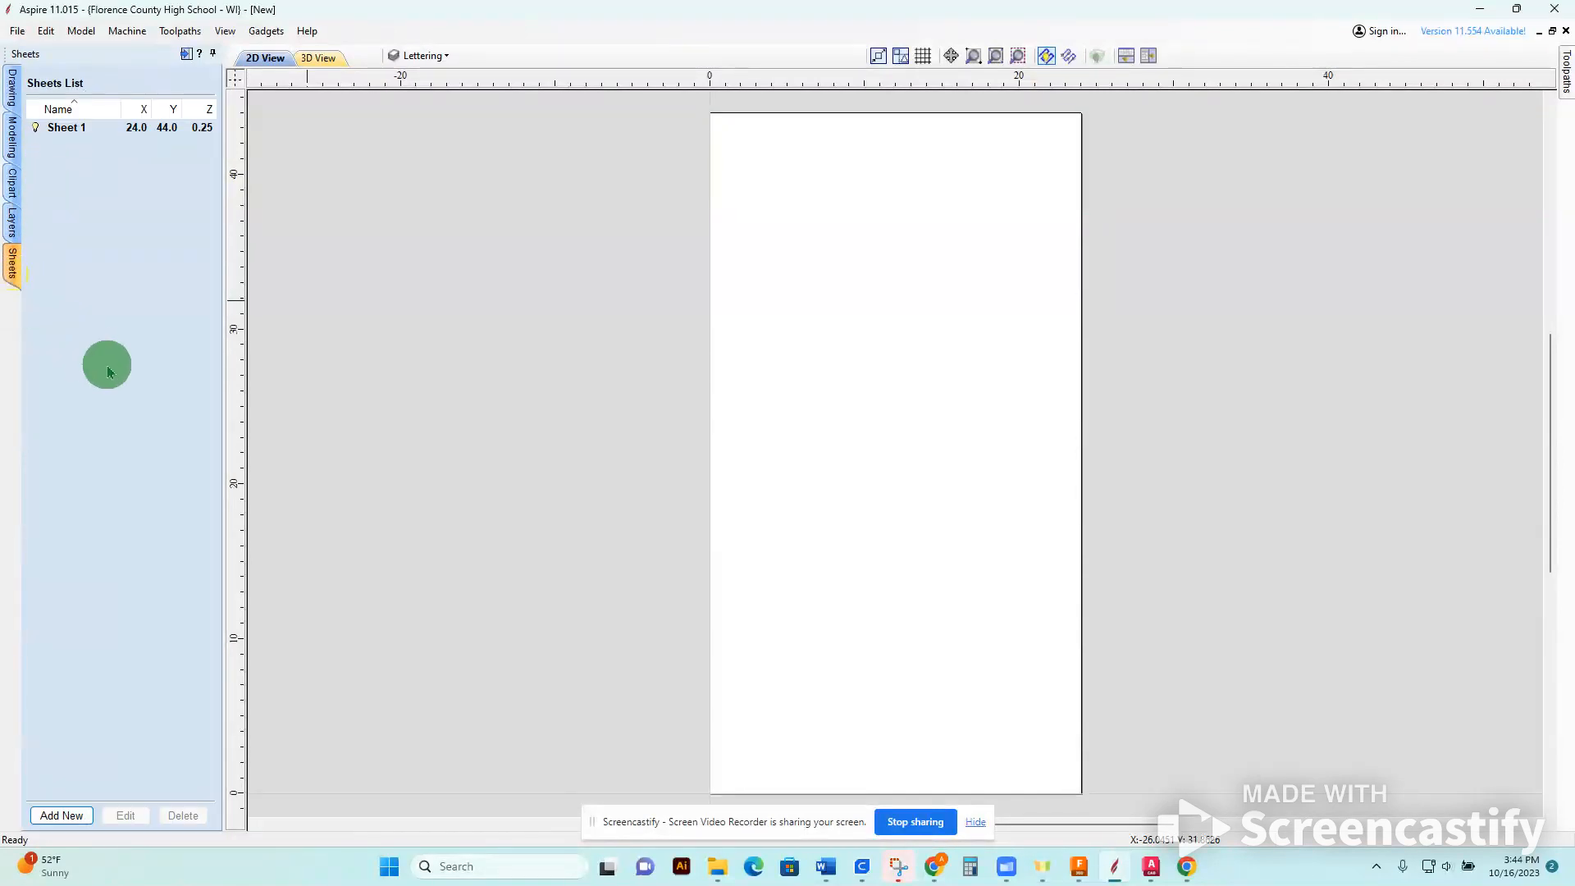
left_click(61, 815)
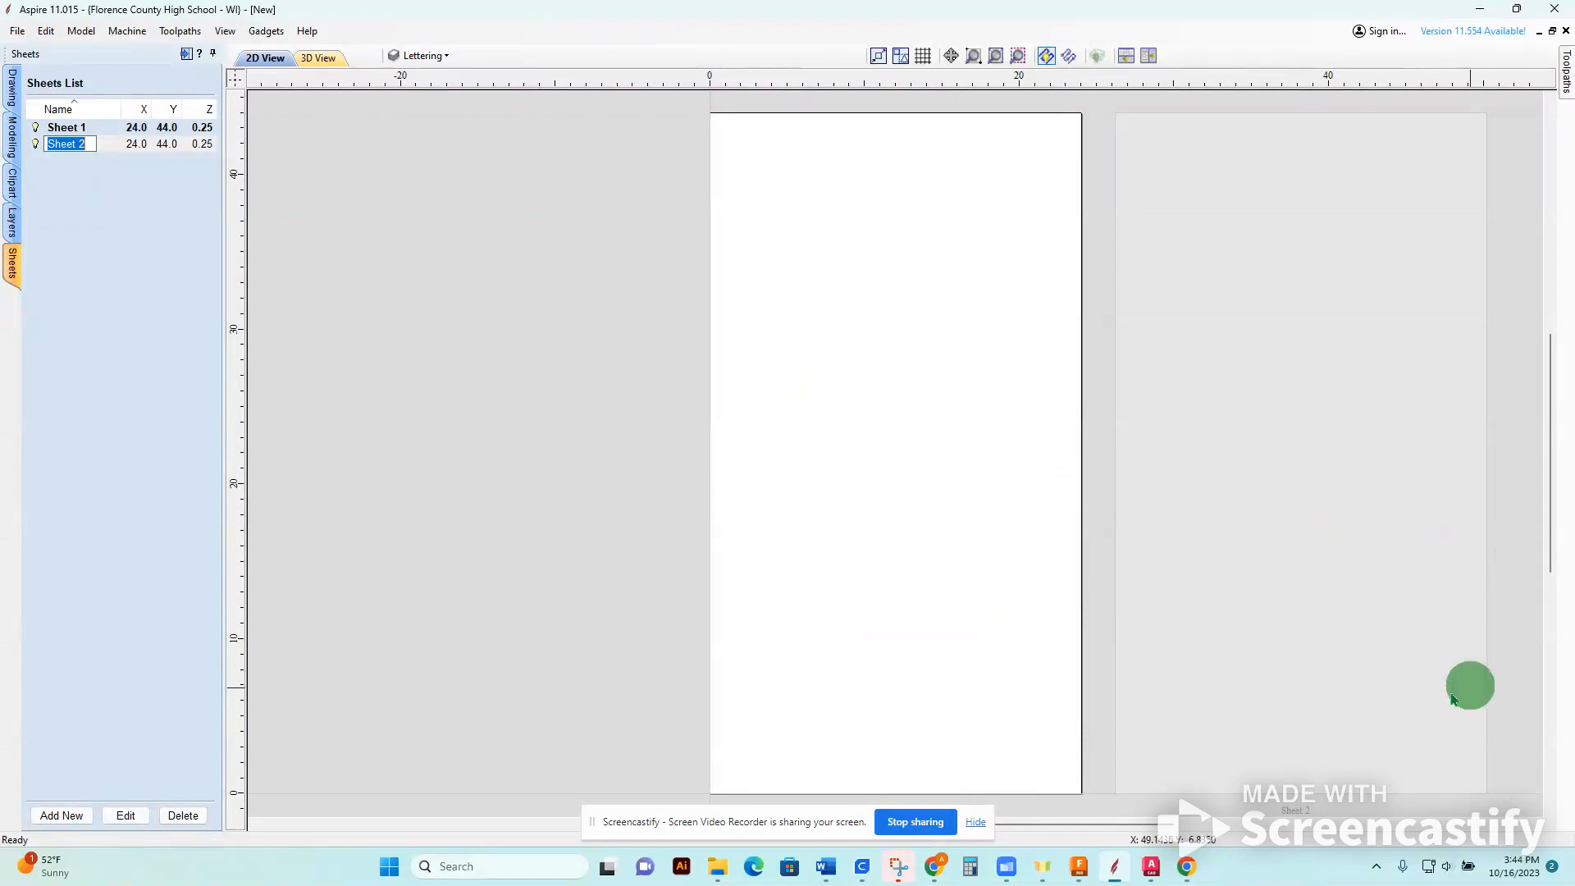
left_click(145, 254)
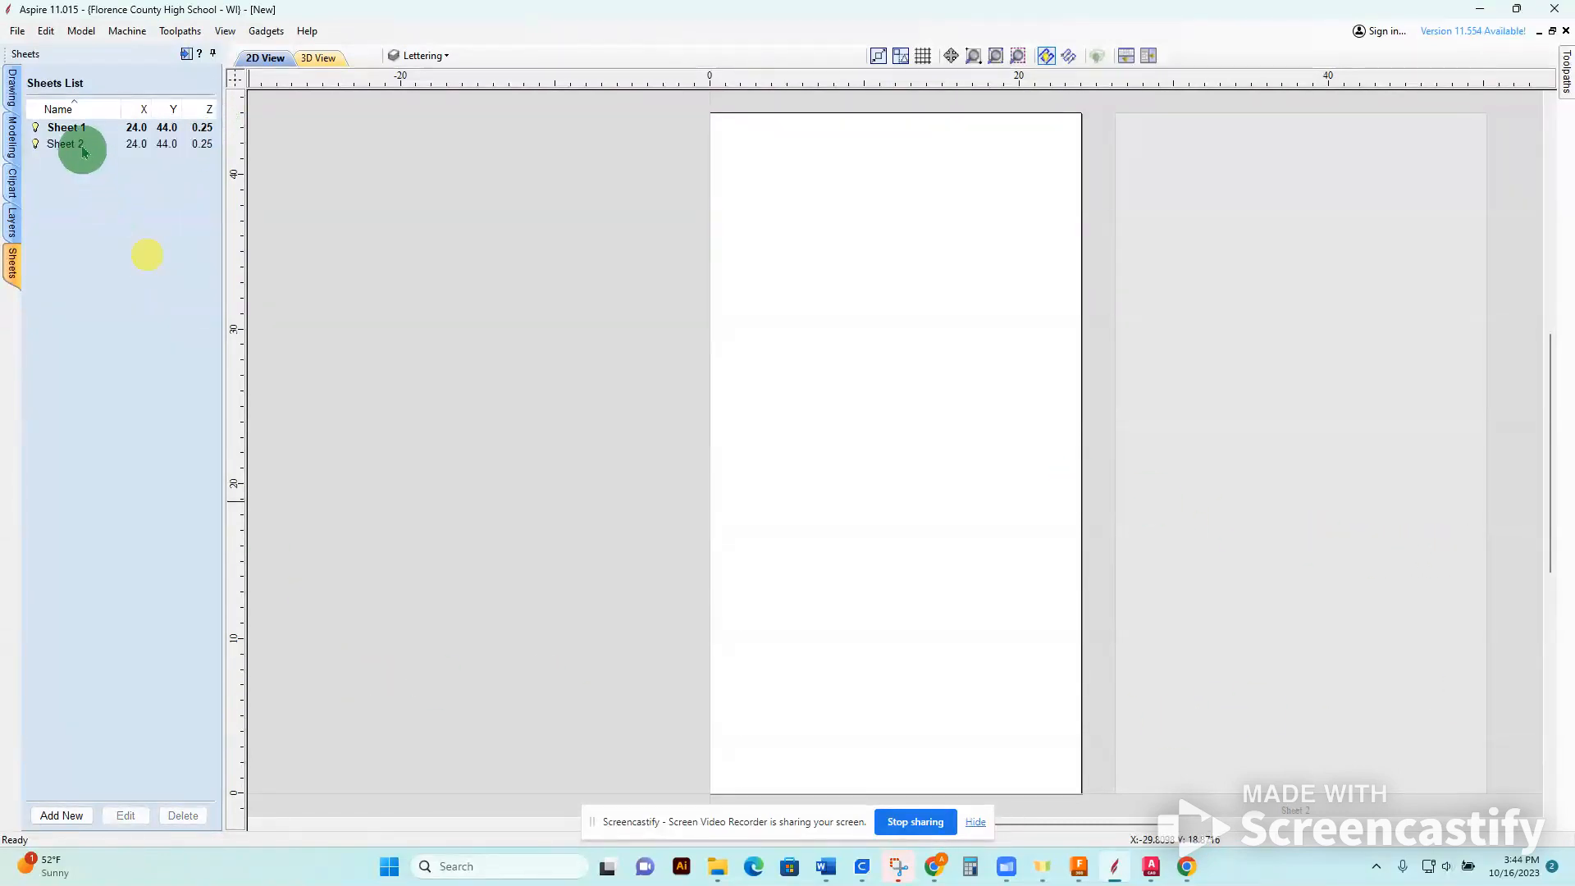
On the Circle Cuts layer, create a circle 2 inches in diameter centered at X 1, Y 1.
left_click(11, 91)
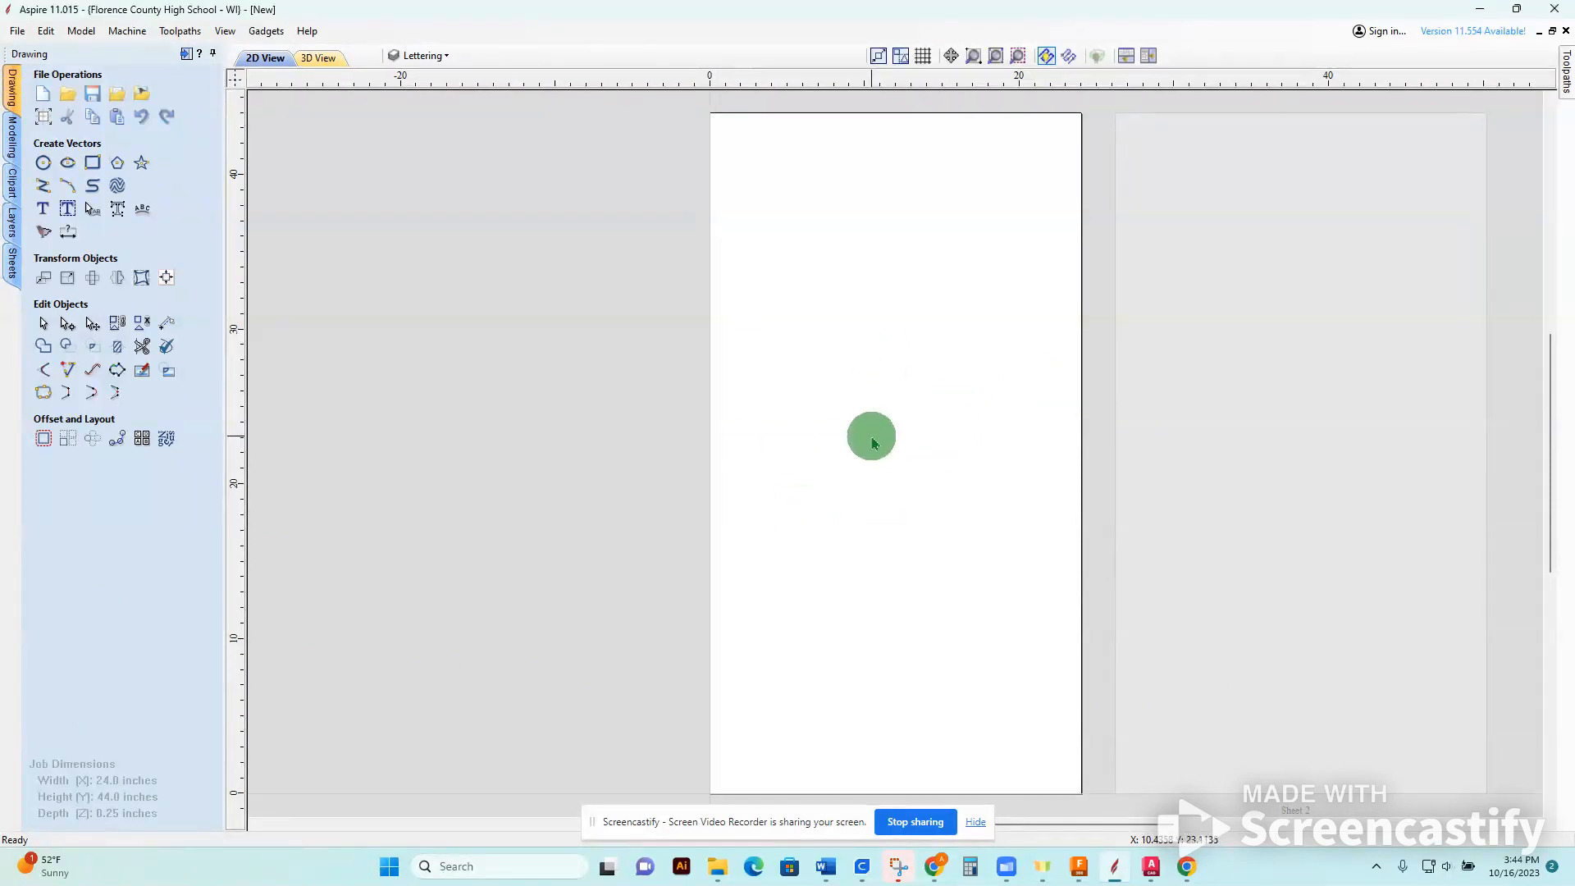
left_click(446, 55)
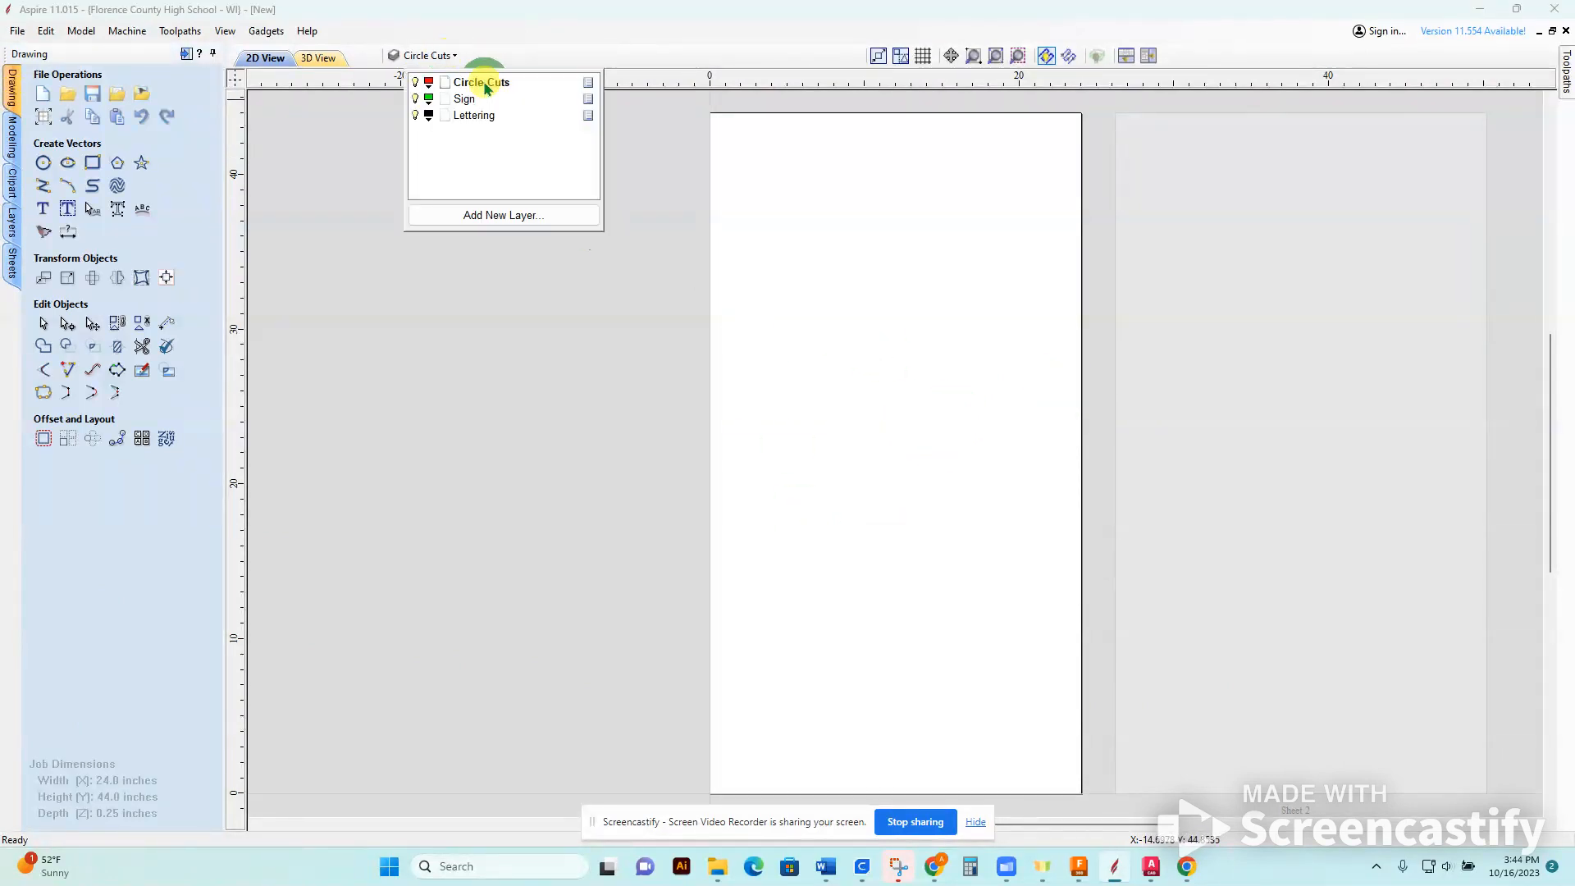
left_click(587, 533)
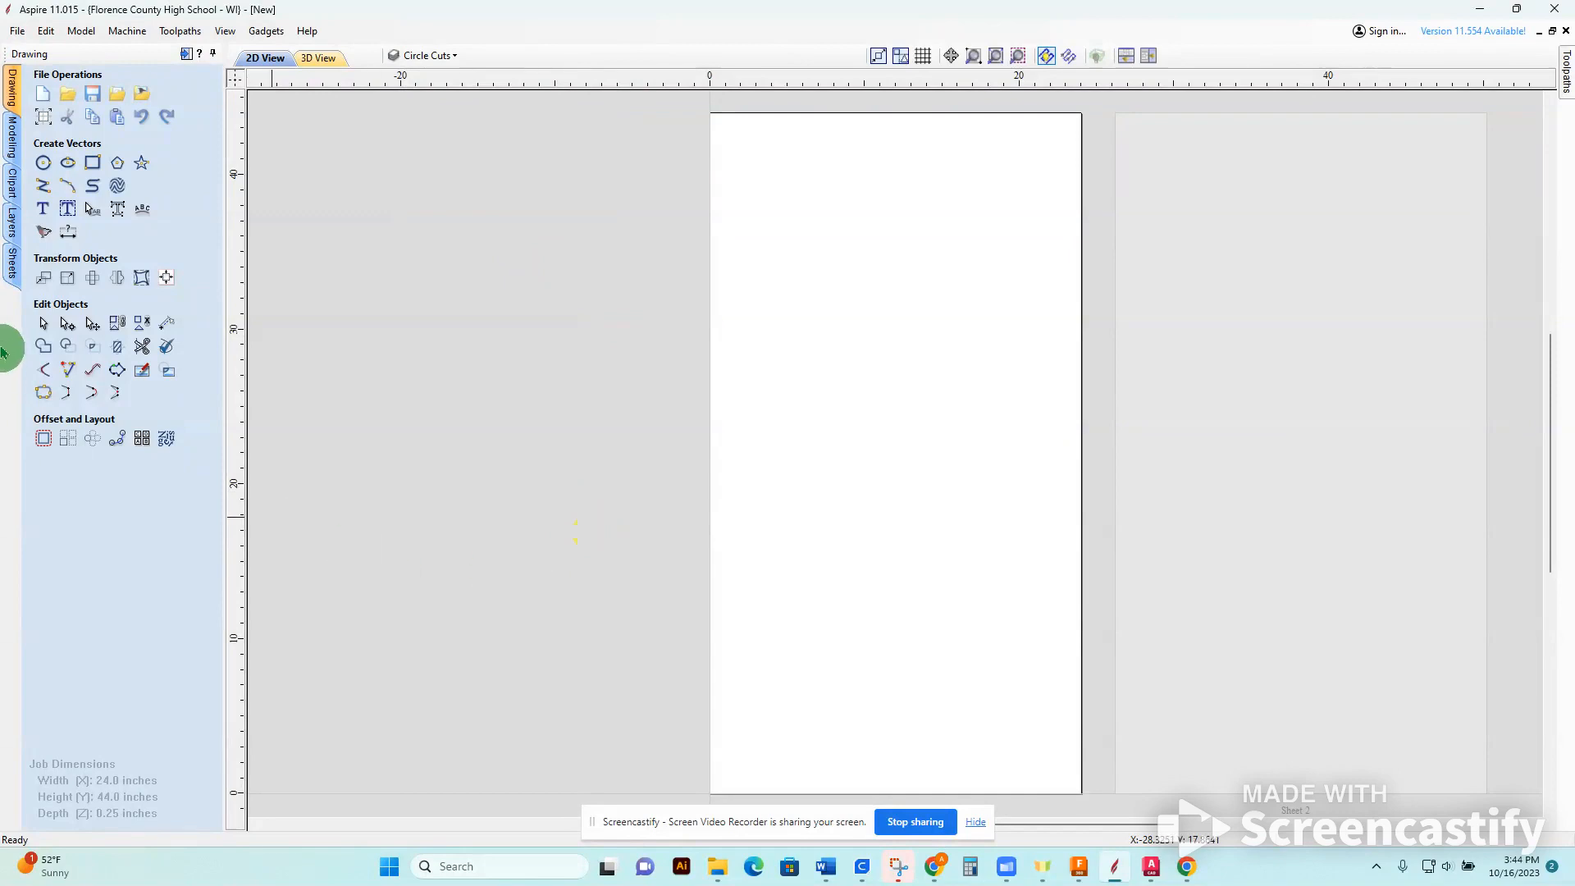
left_click(44, 163)
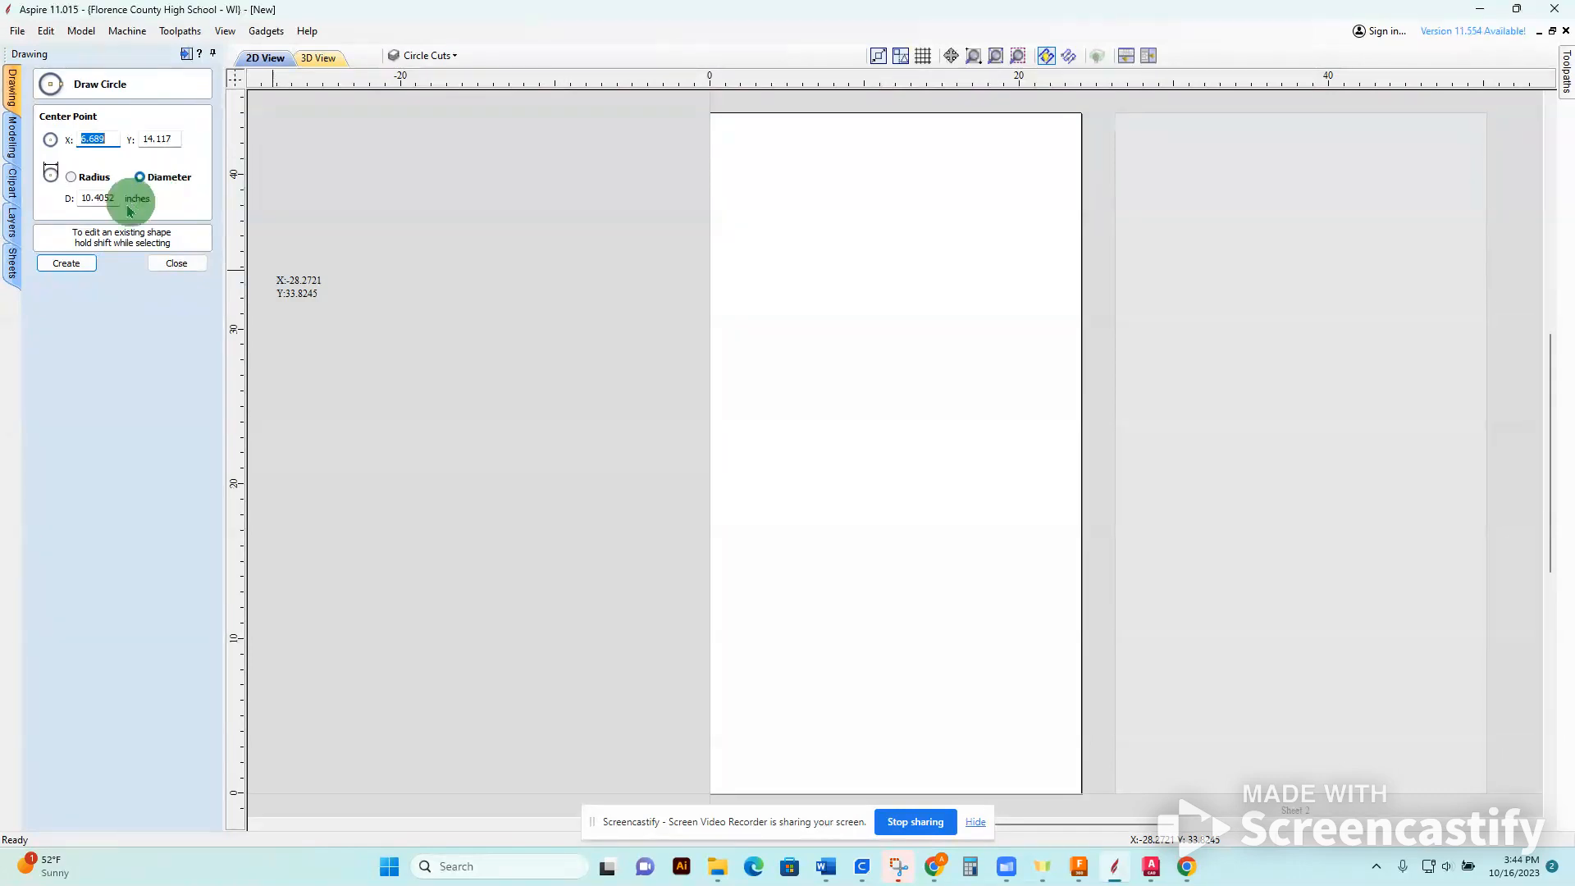
double_click(117, 200)
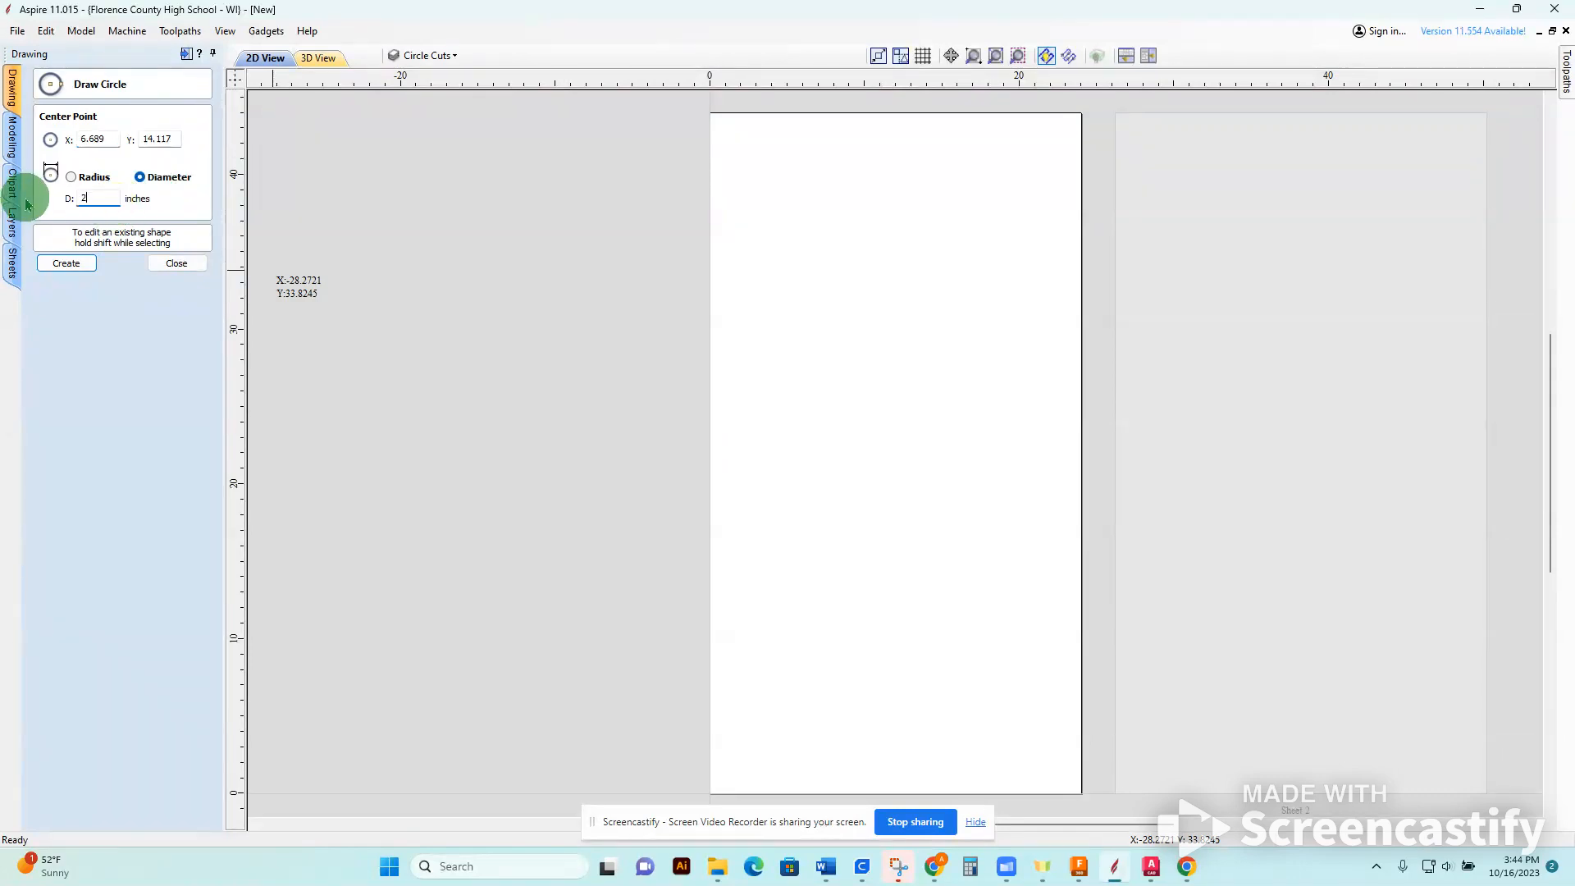
double_click(105, 140)
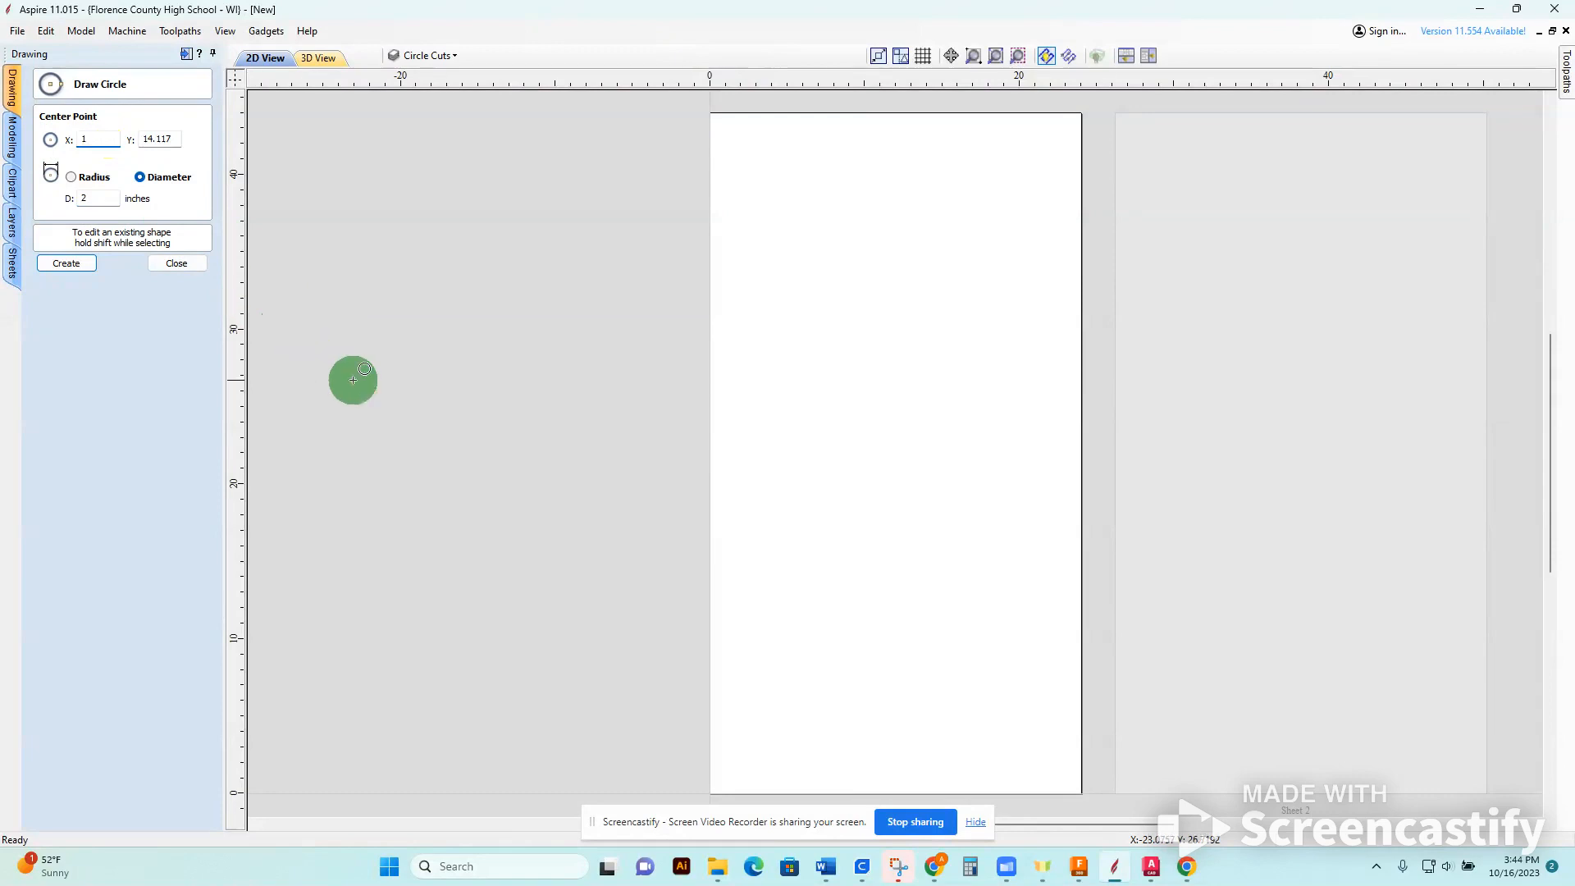
double_click(172, 139)
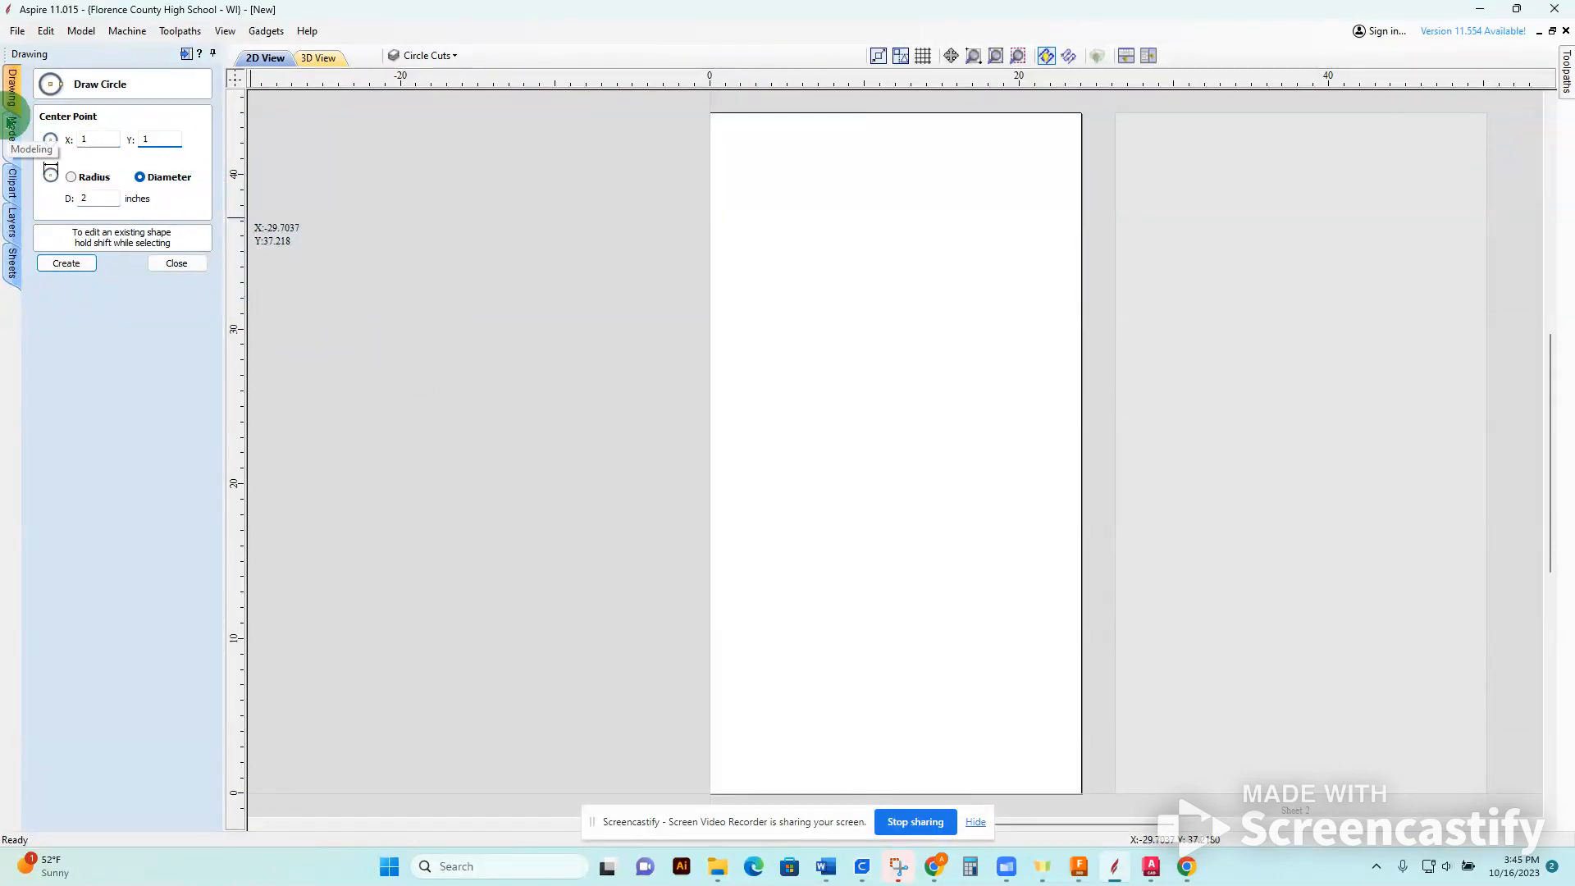
key("Return")
scroll(595, 743, "up", 4)
scroll(710, 719, "down", 5)
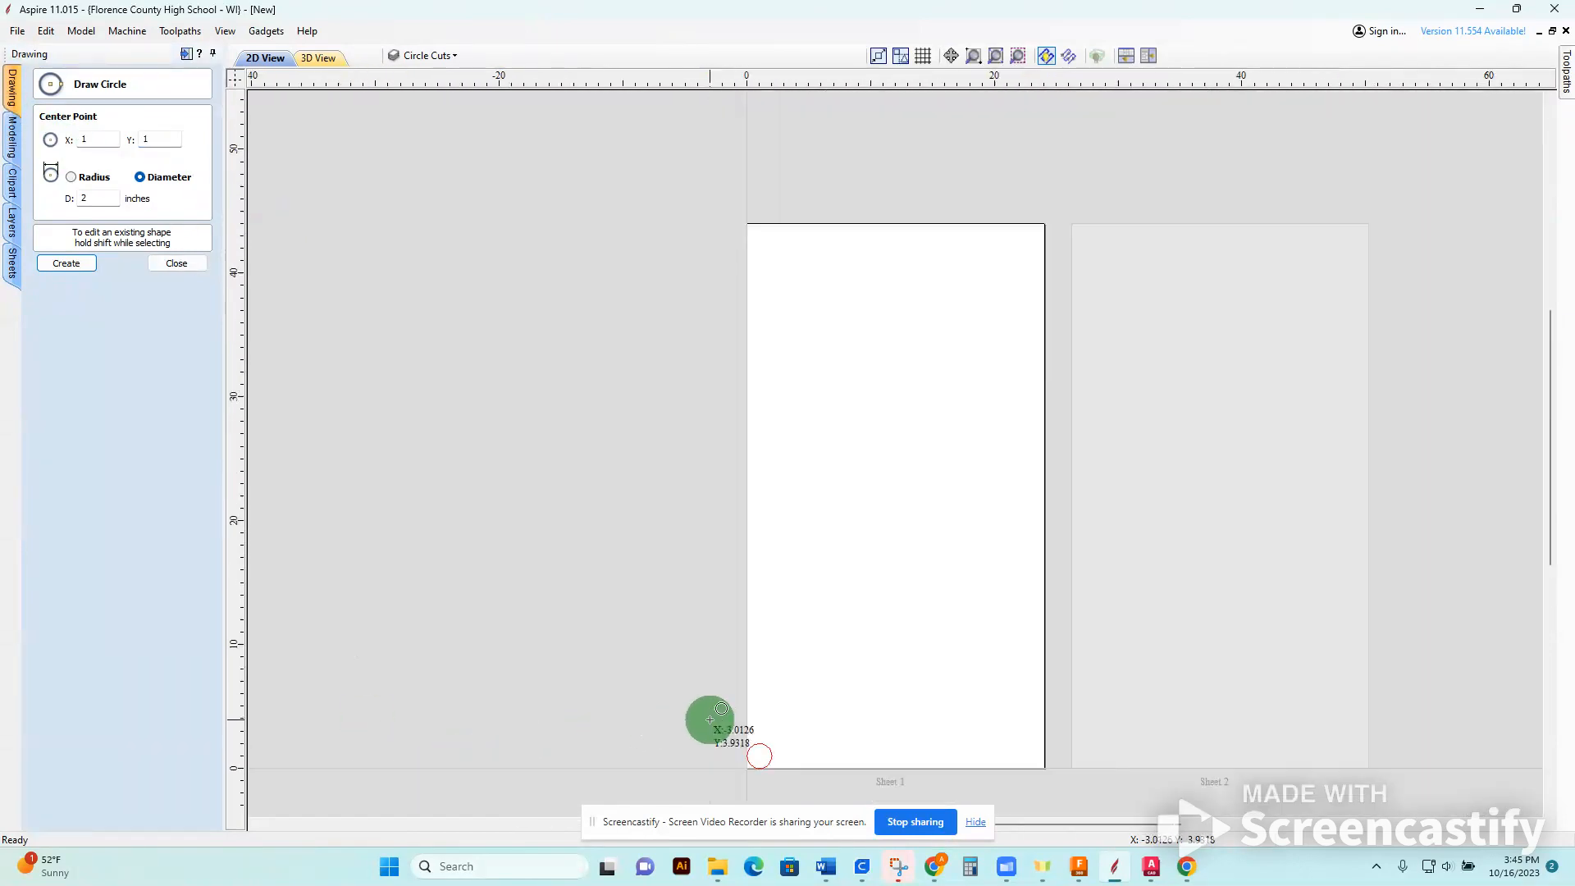
scroll(709, 720, "up", 8)
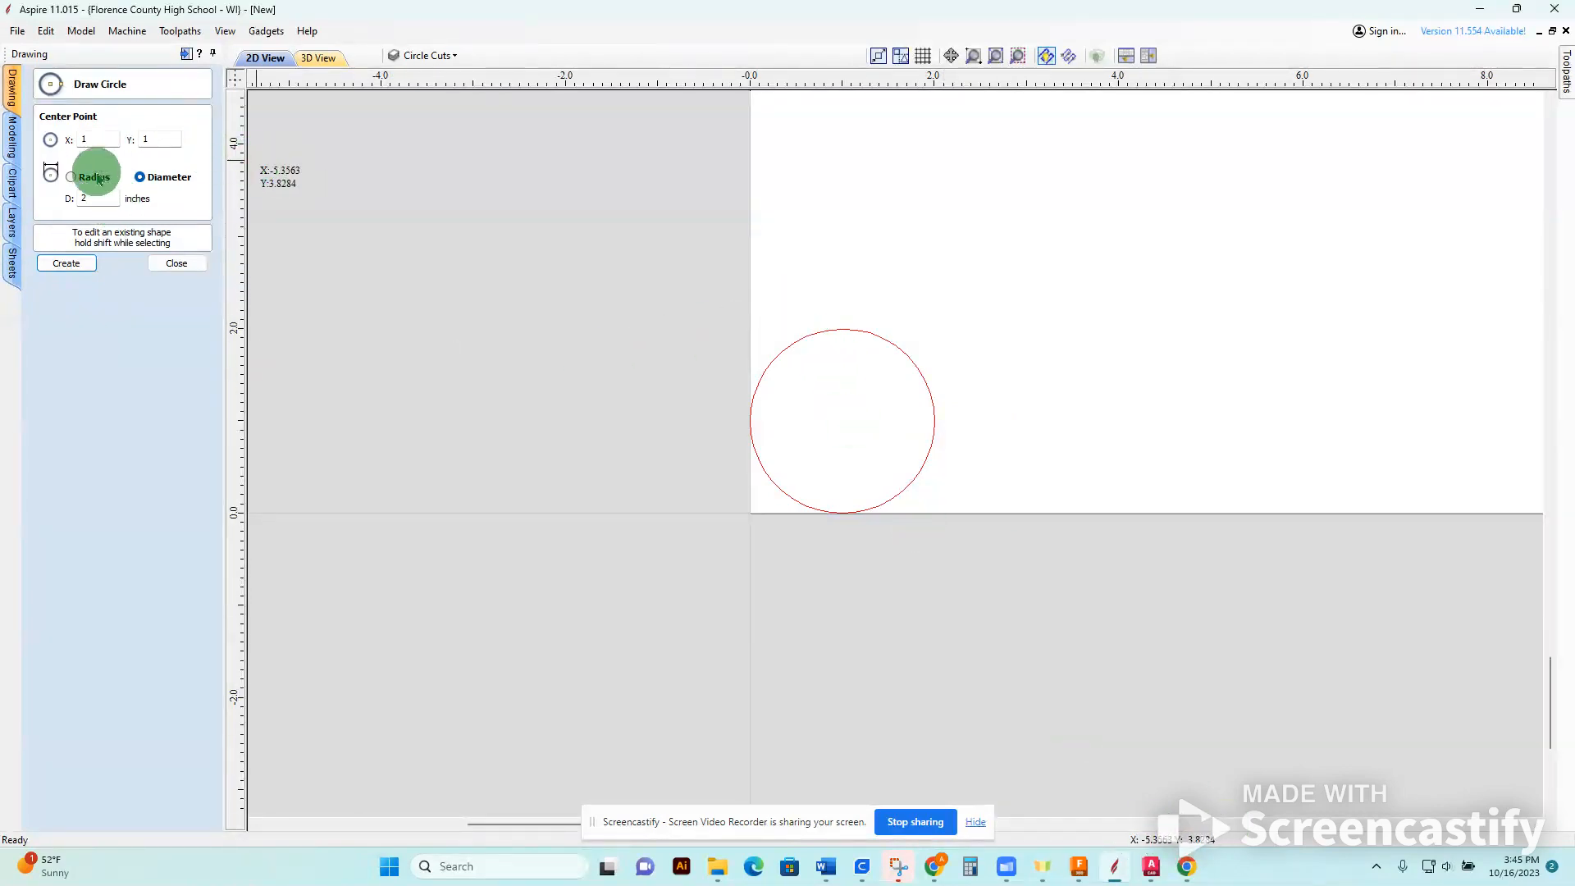
Select the 2-inch circle and set up an Array Copy with 2 rows and 6 columns.
left_click(190, 264)
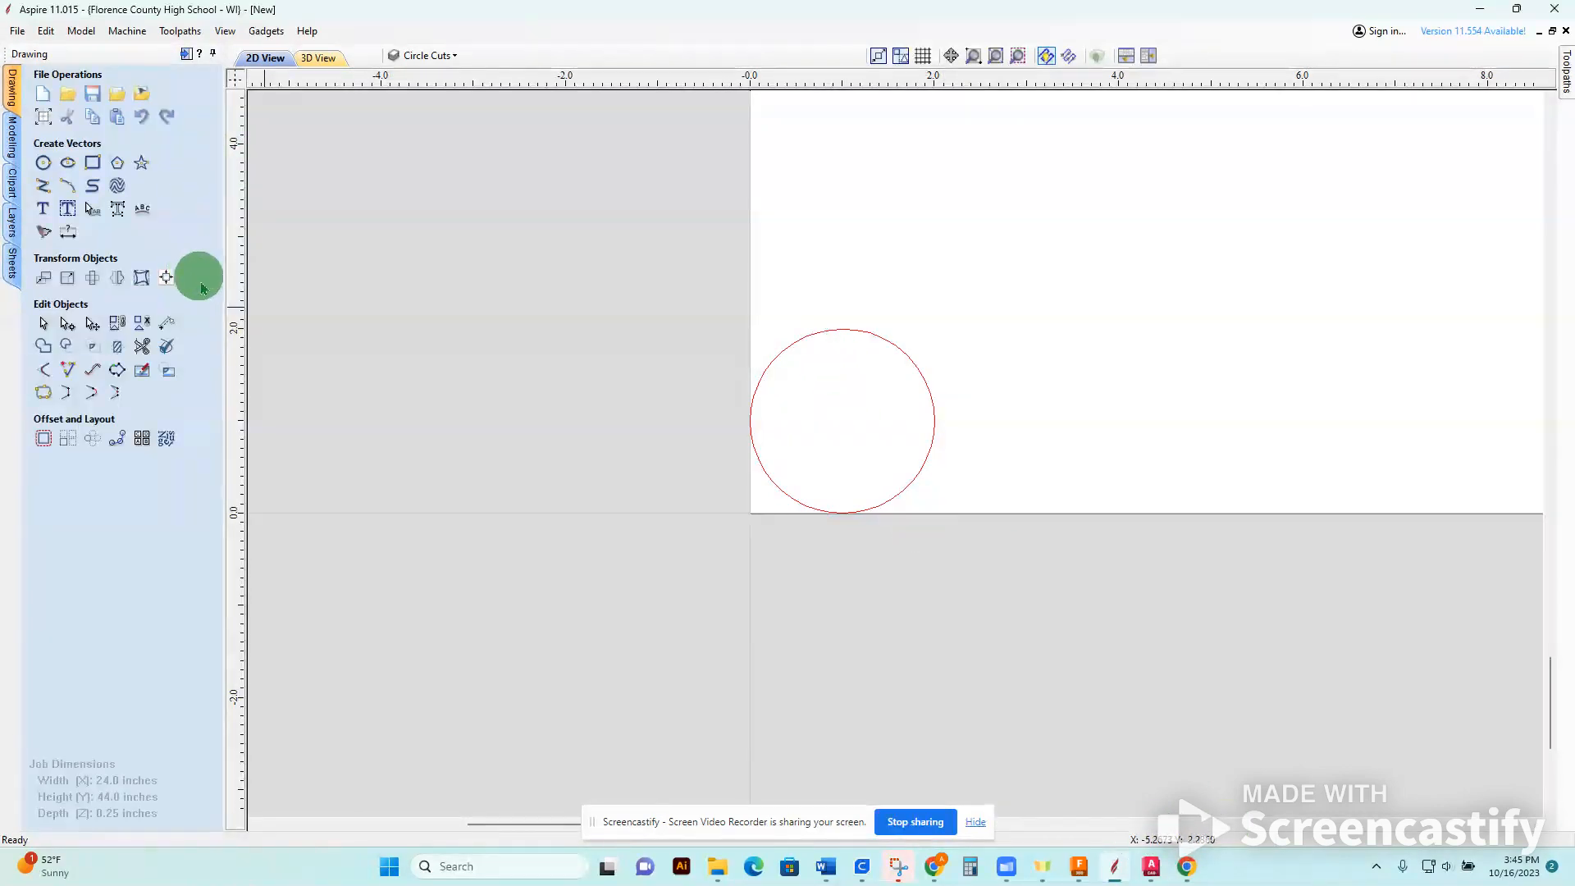
left_click(909, 358)
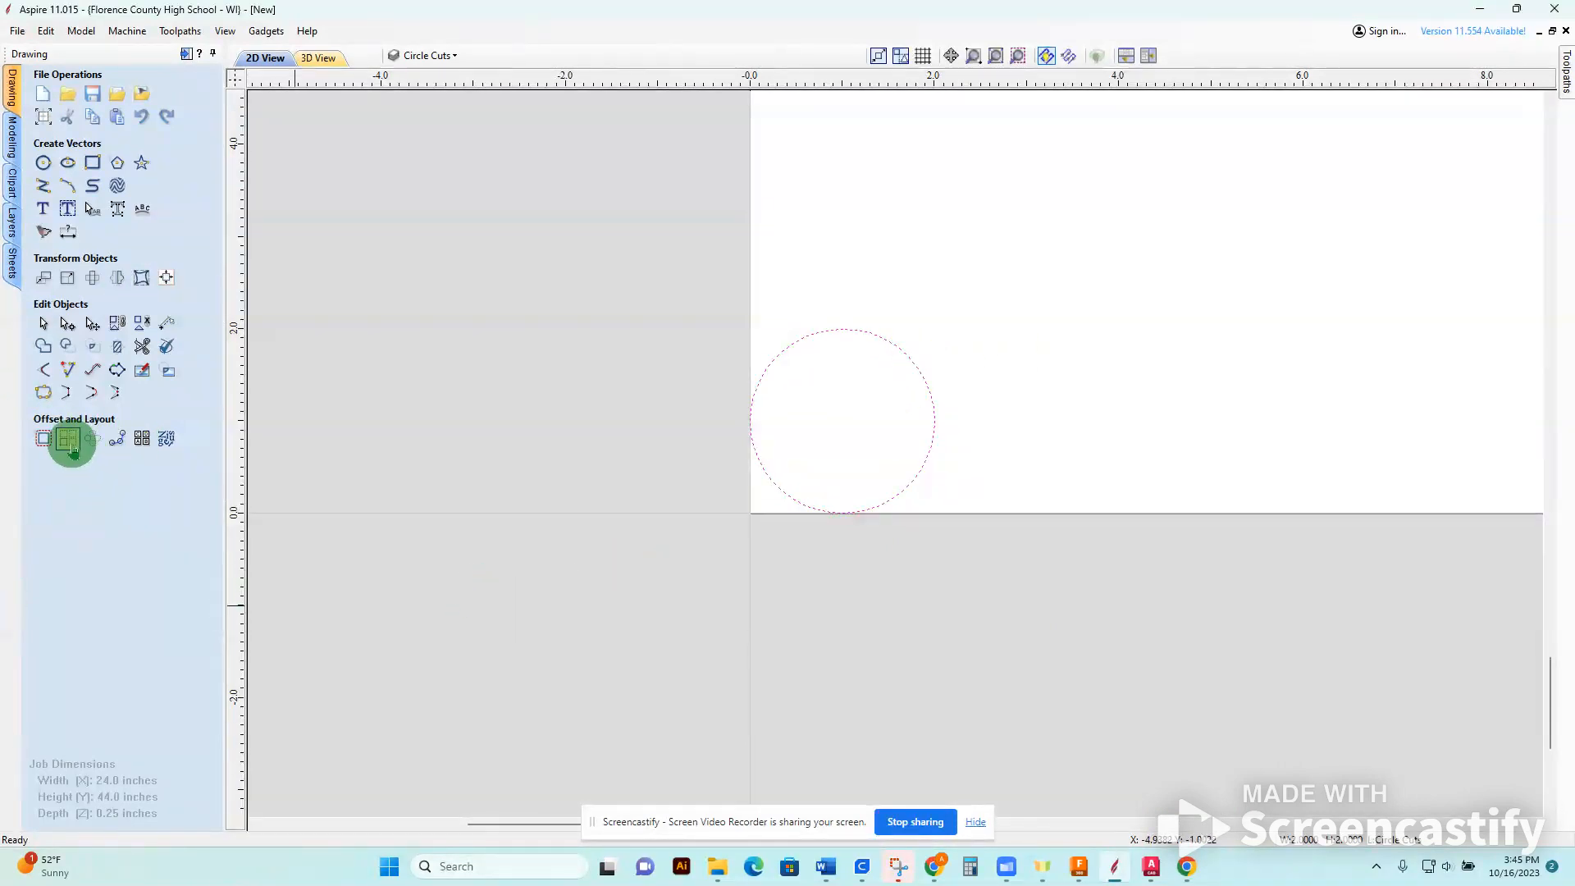
left_click(68, 439)
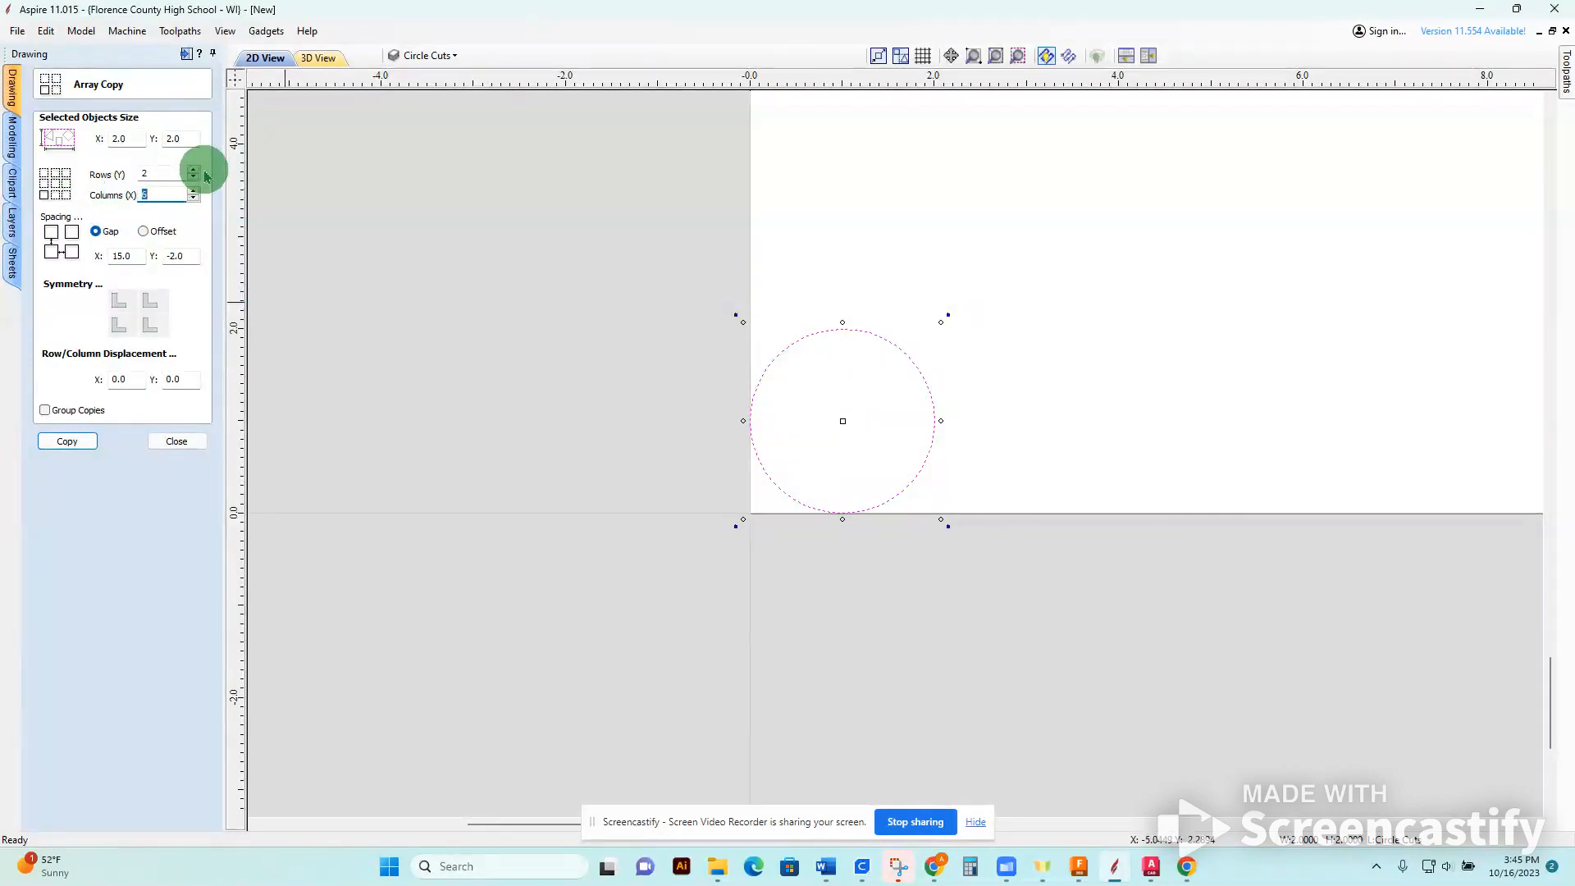
Try the array copy of the circle with gaps of 15 inches in X and -2 inches in Y.
left_click(72, 447)
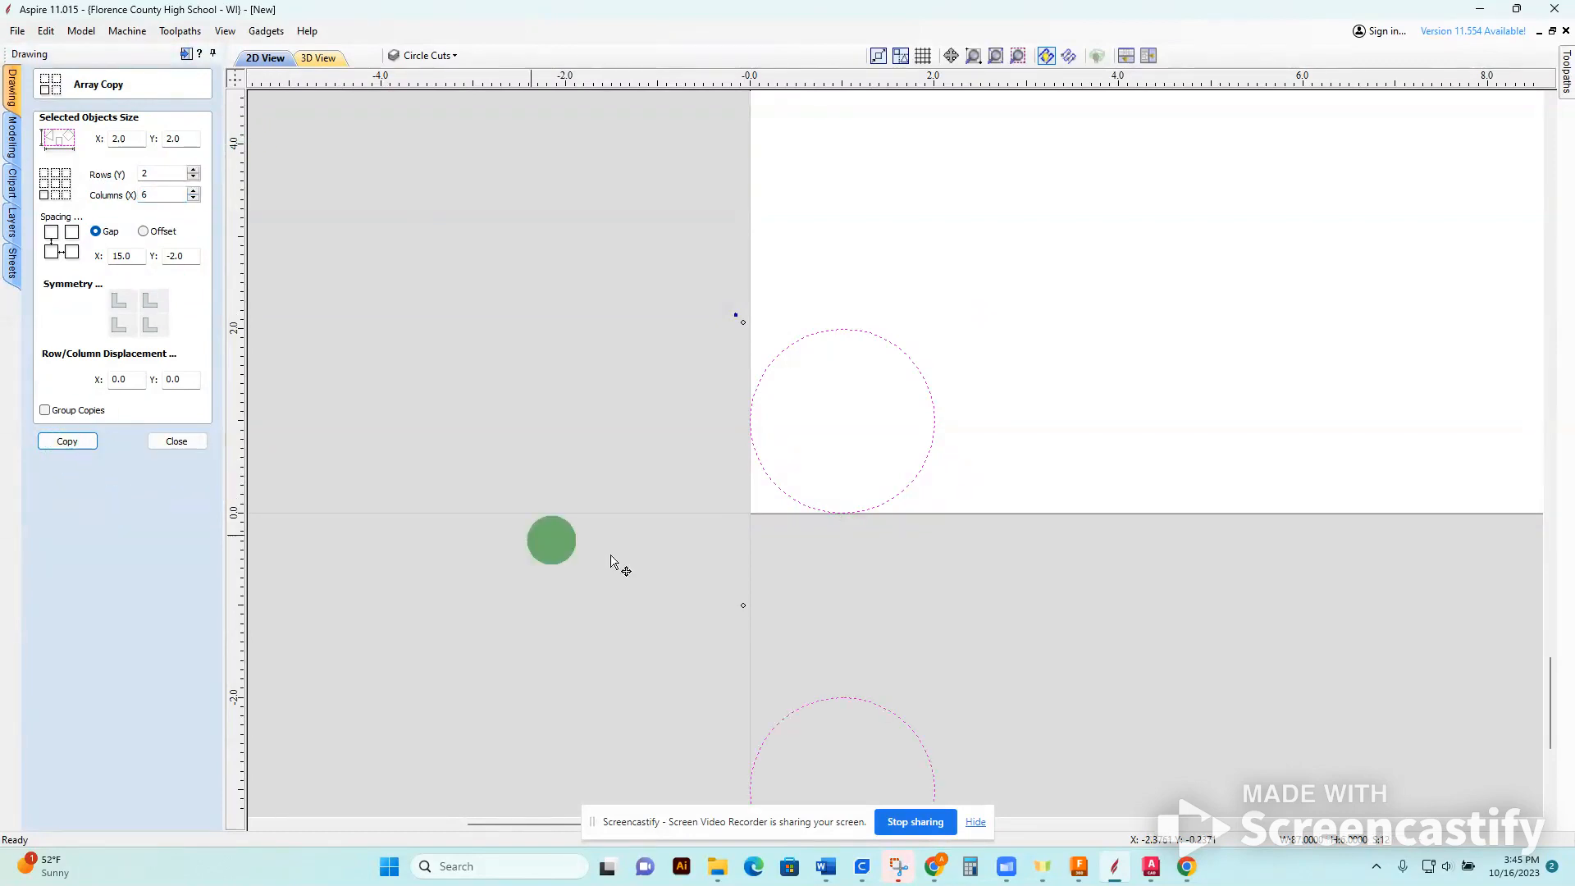
scroll(728, 579, "down", 4)
scroll(903, 655, "up", 11)
scroll(896, 668, "up", 1)
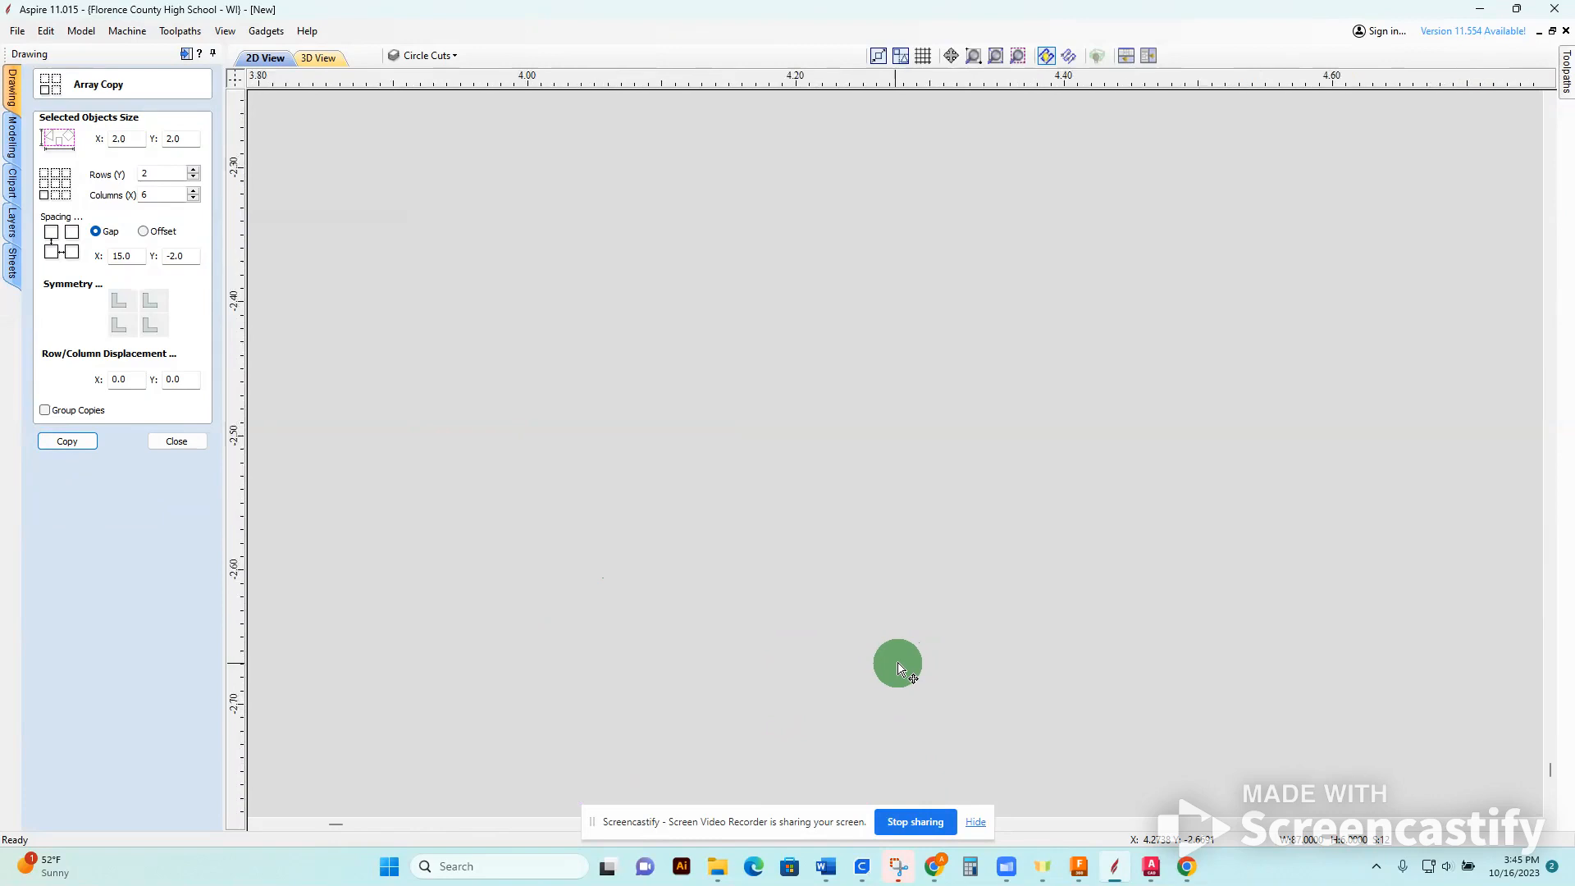
scroll(722, 554, "up", 6)
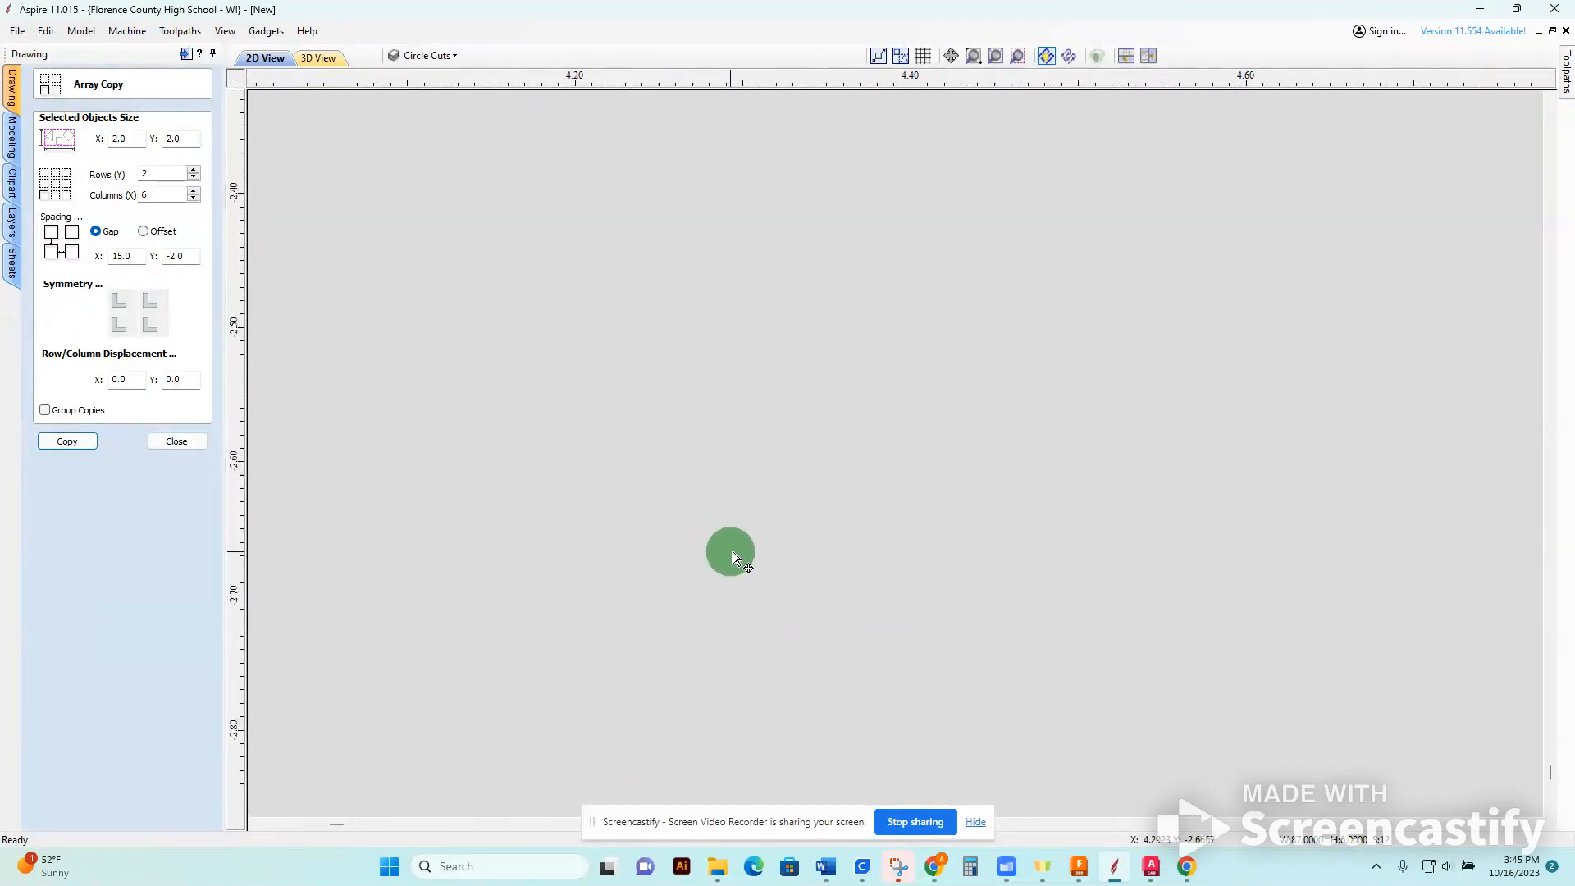
scroll(734, 557, "down", 15)
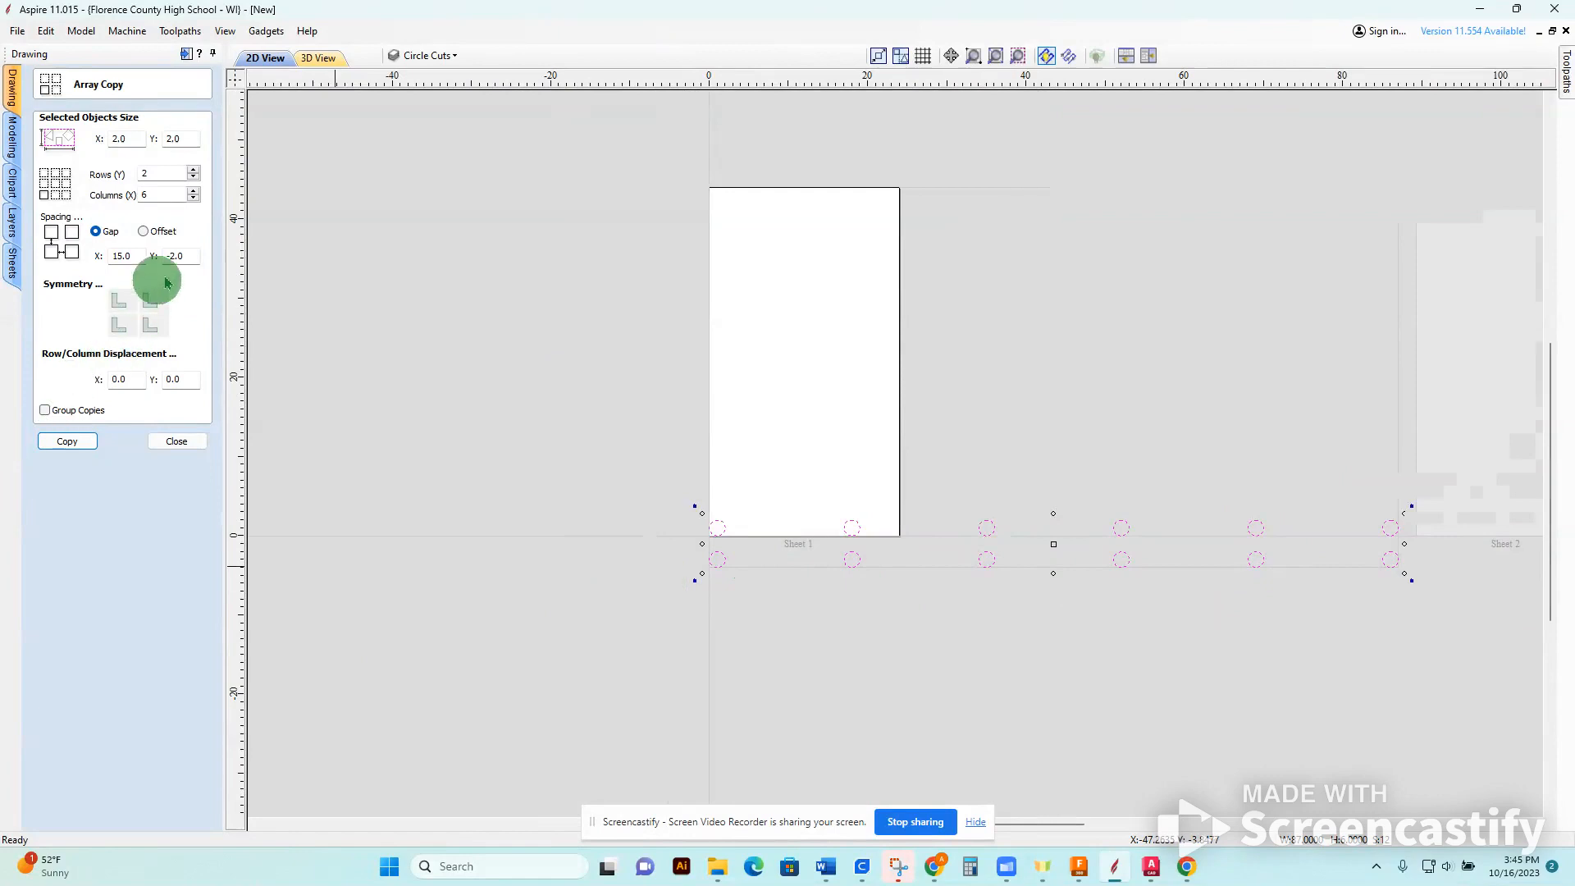
Undo the widely spaced copies and array the circle in 2 rows and 6 columns with a .25 inch gap in X and Y.
double_click(125, 255)
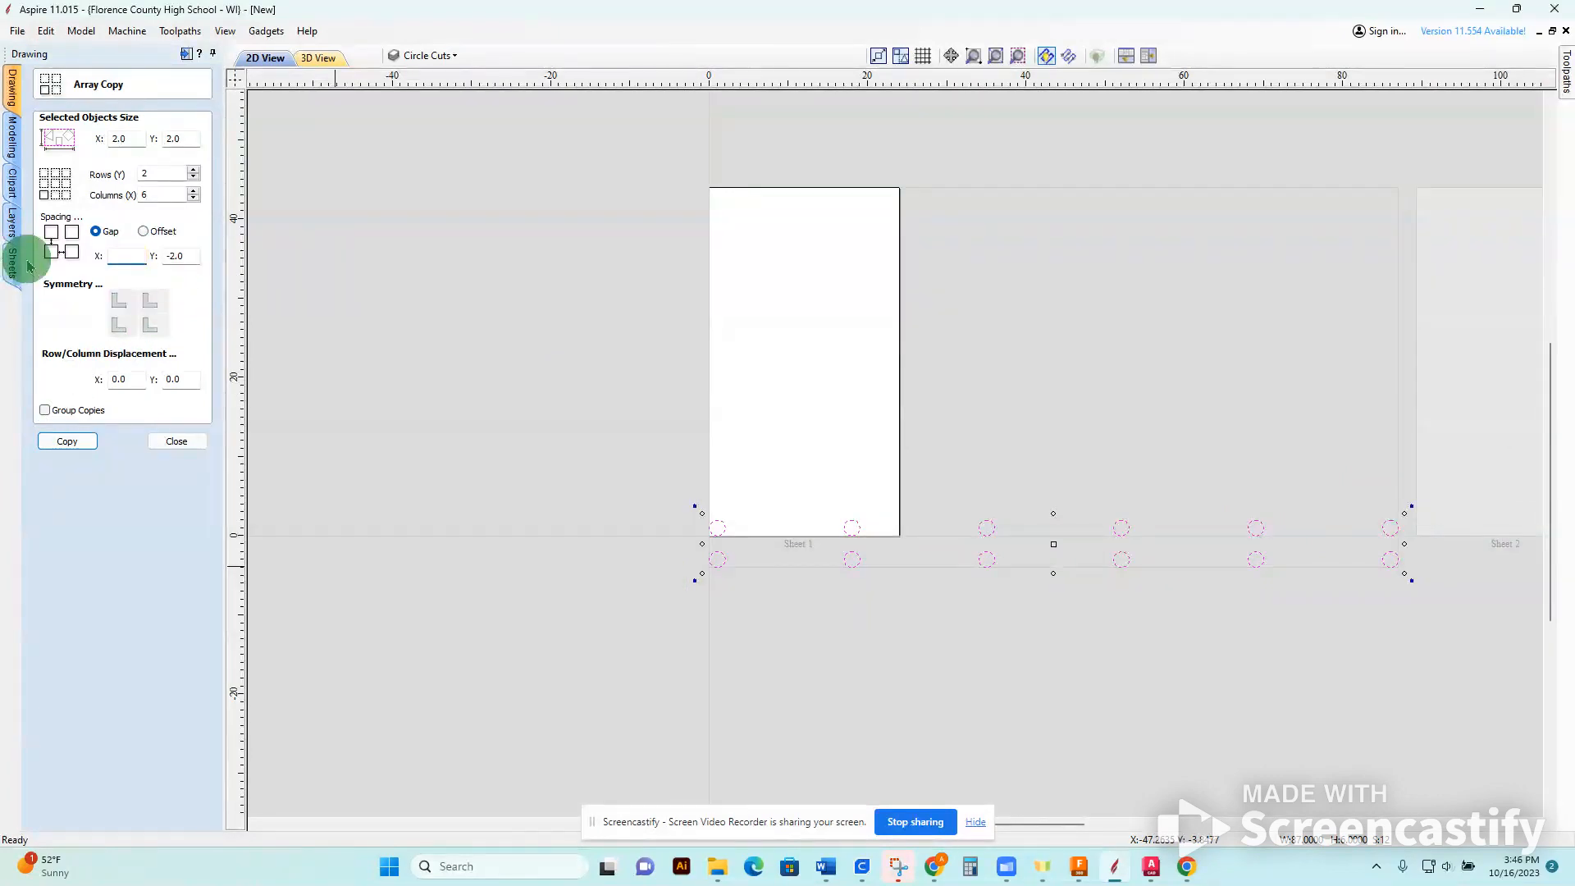
double_click(195, 255)
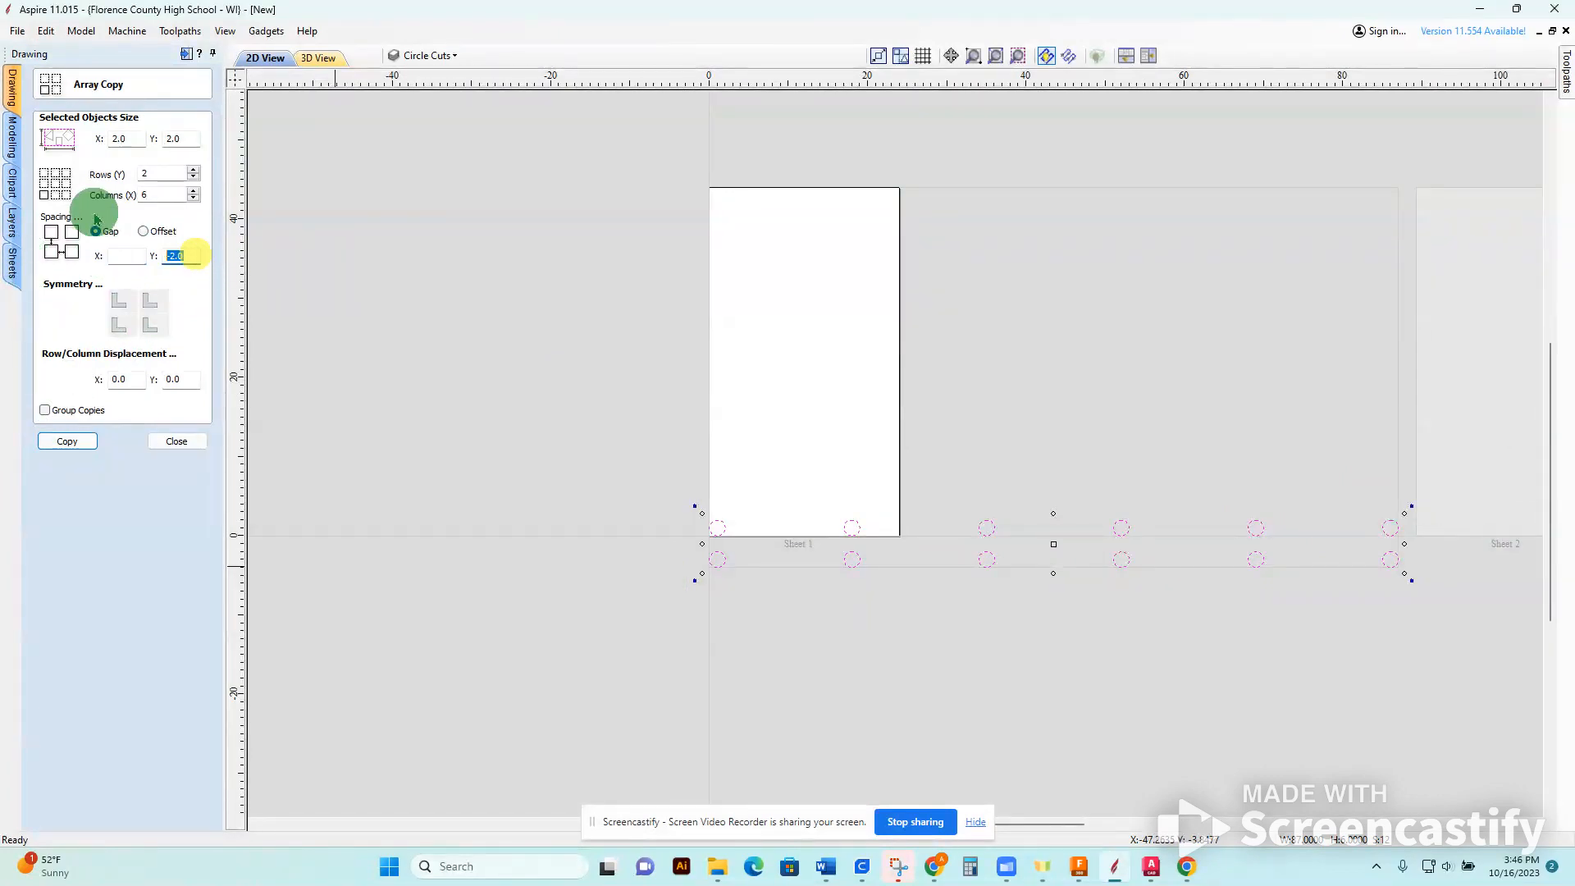
left_click(143, 231)
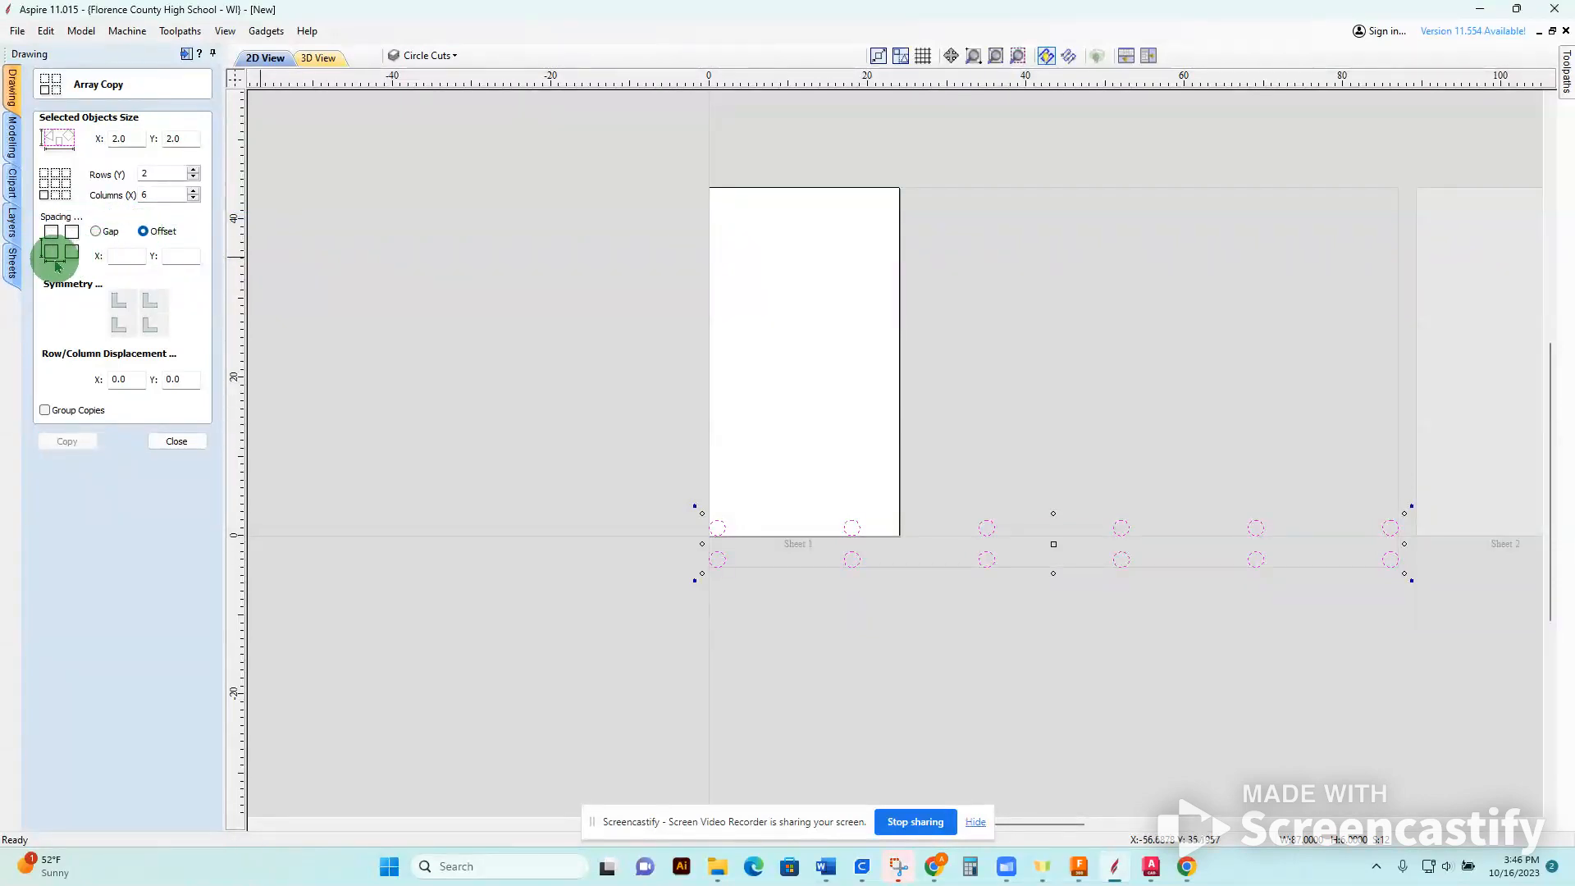
left_click(95, 233)
left_click(125, 260)
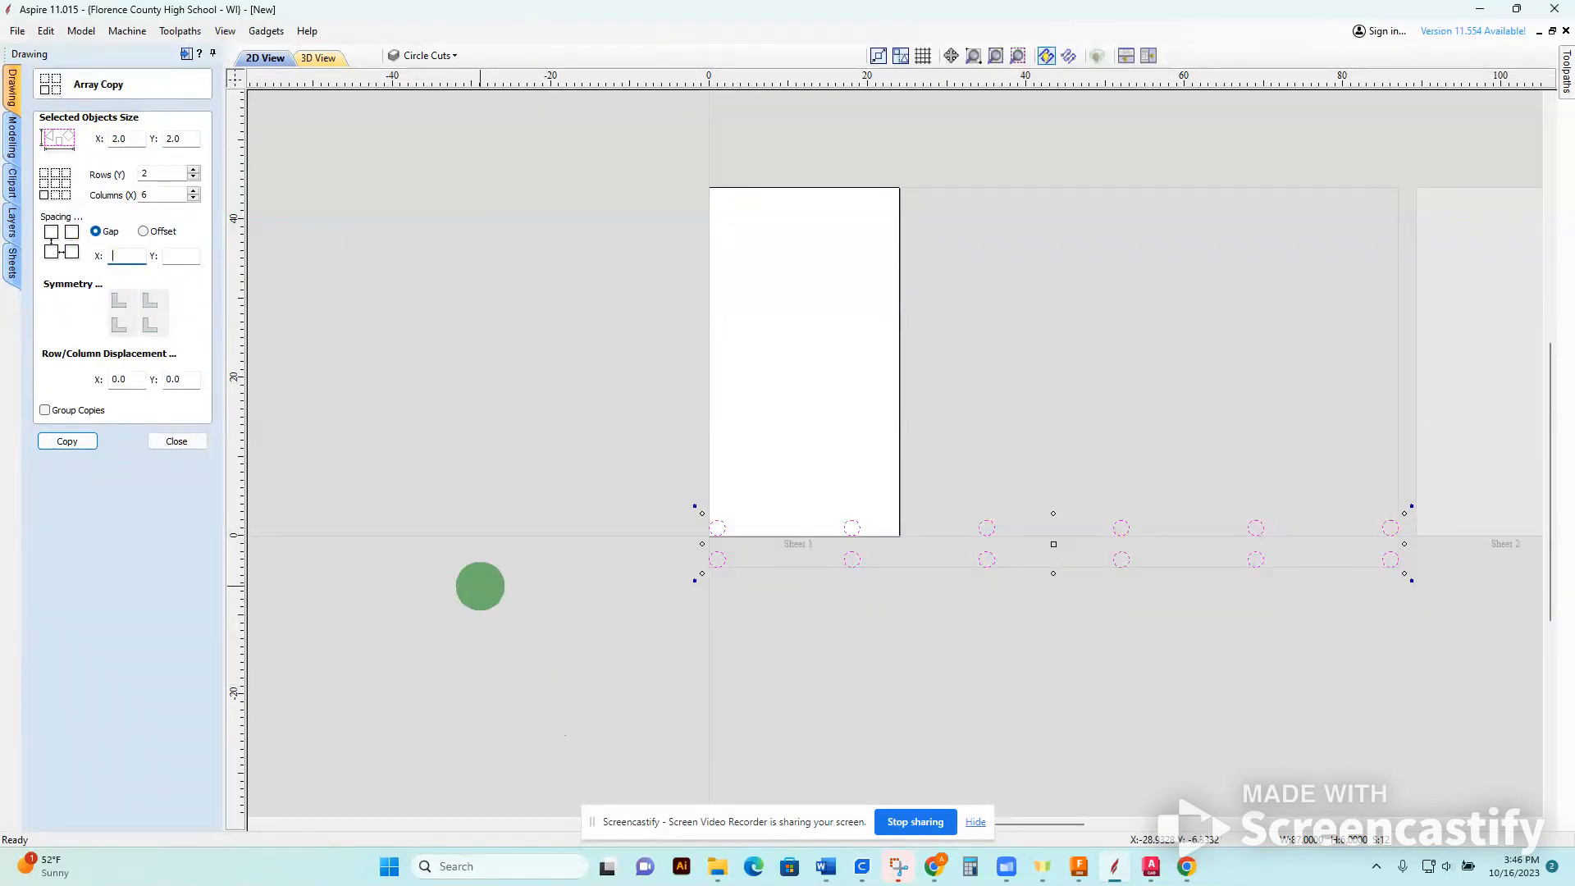
left_click(180, 256)
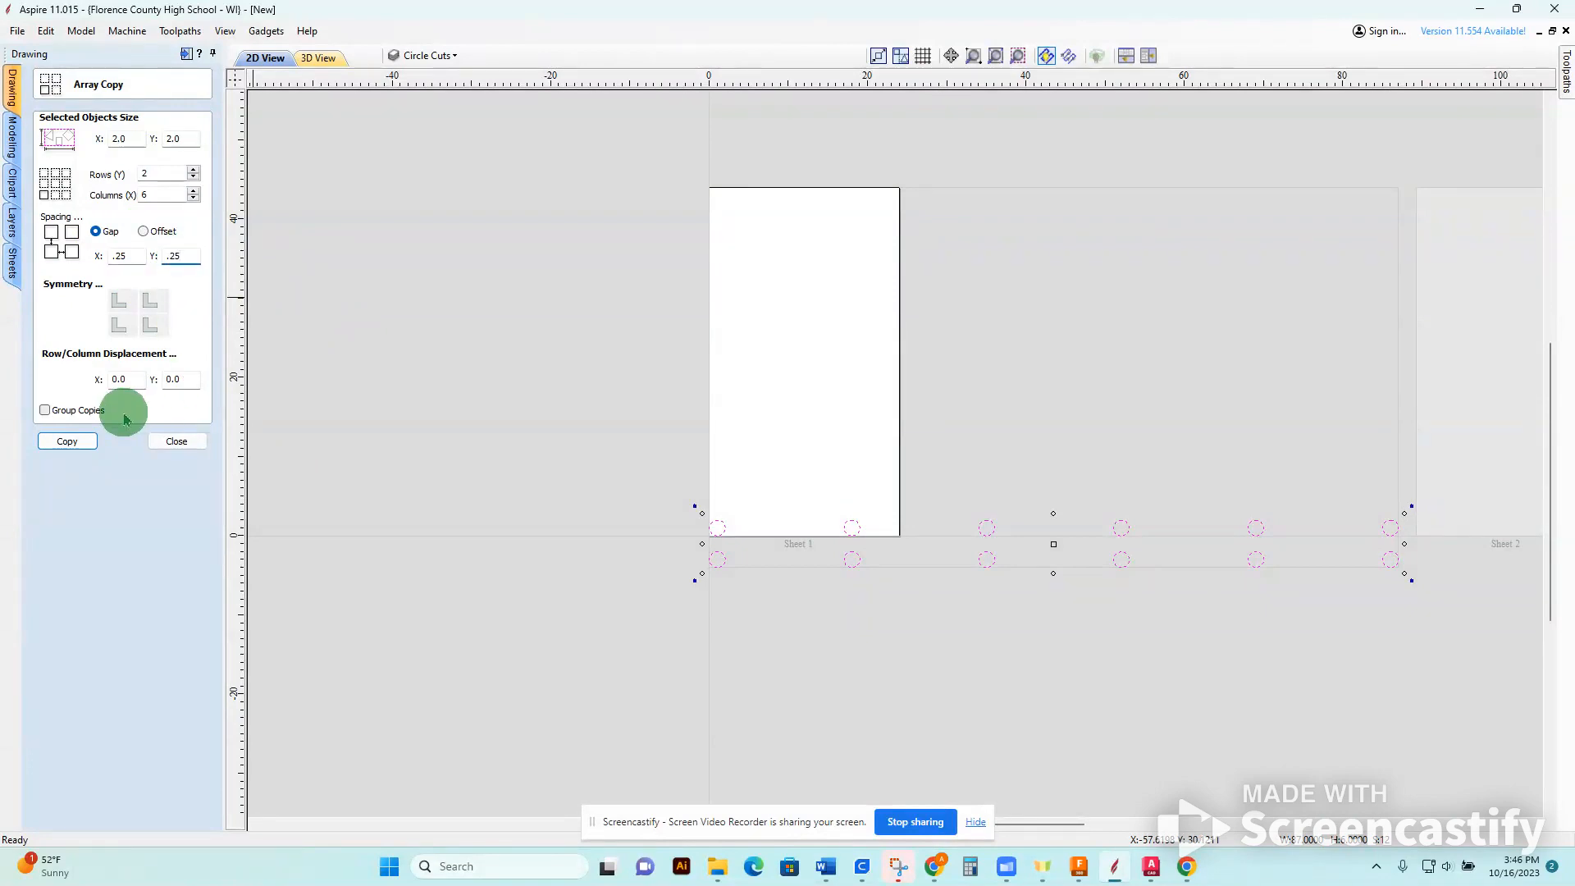
key("ctrl+z")
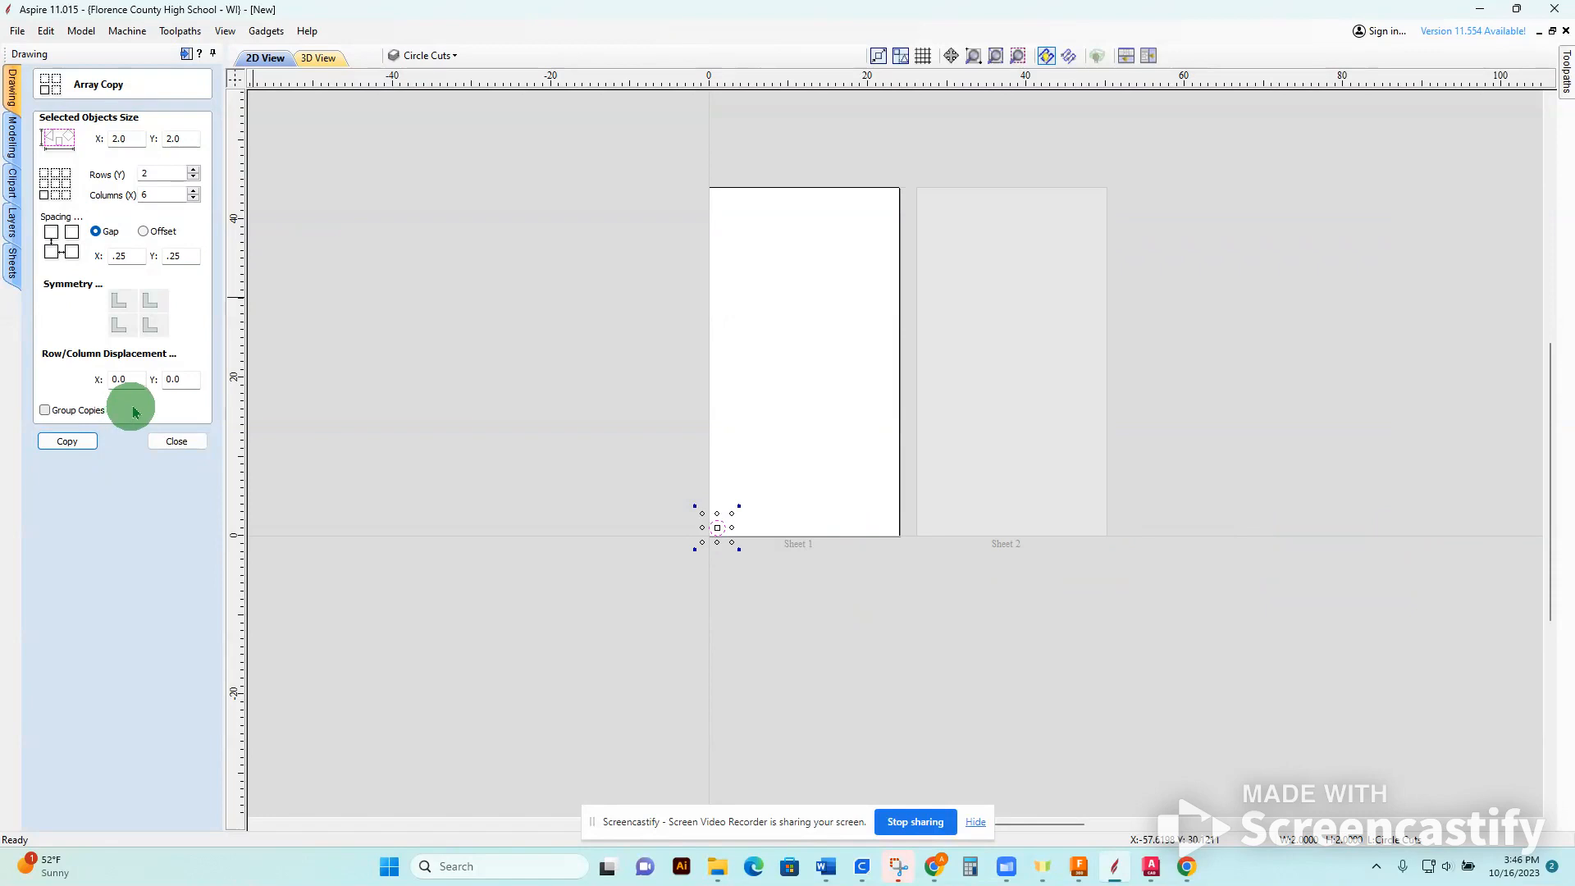
left_click(74, 441)
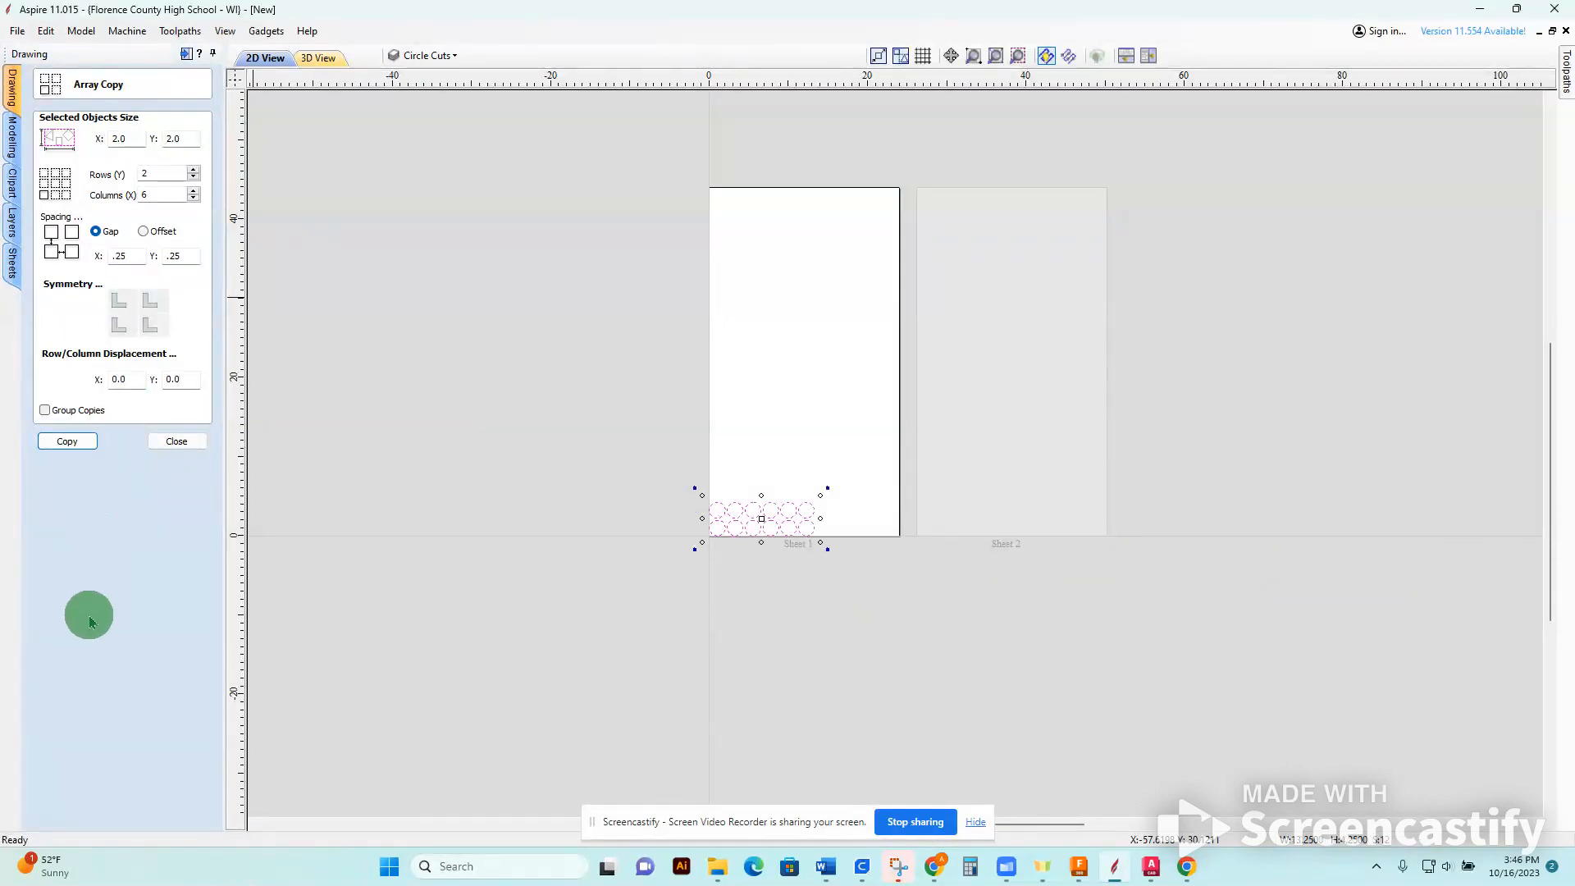
scroll(739, 508, "up", 4)
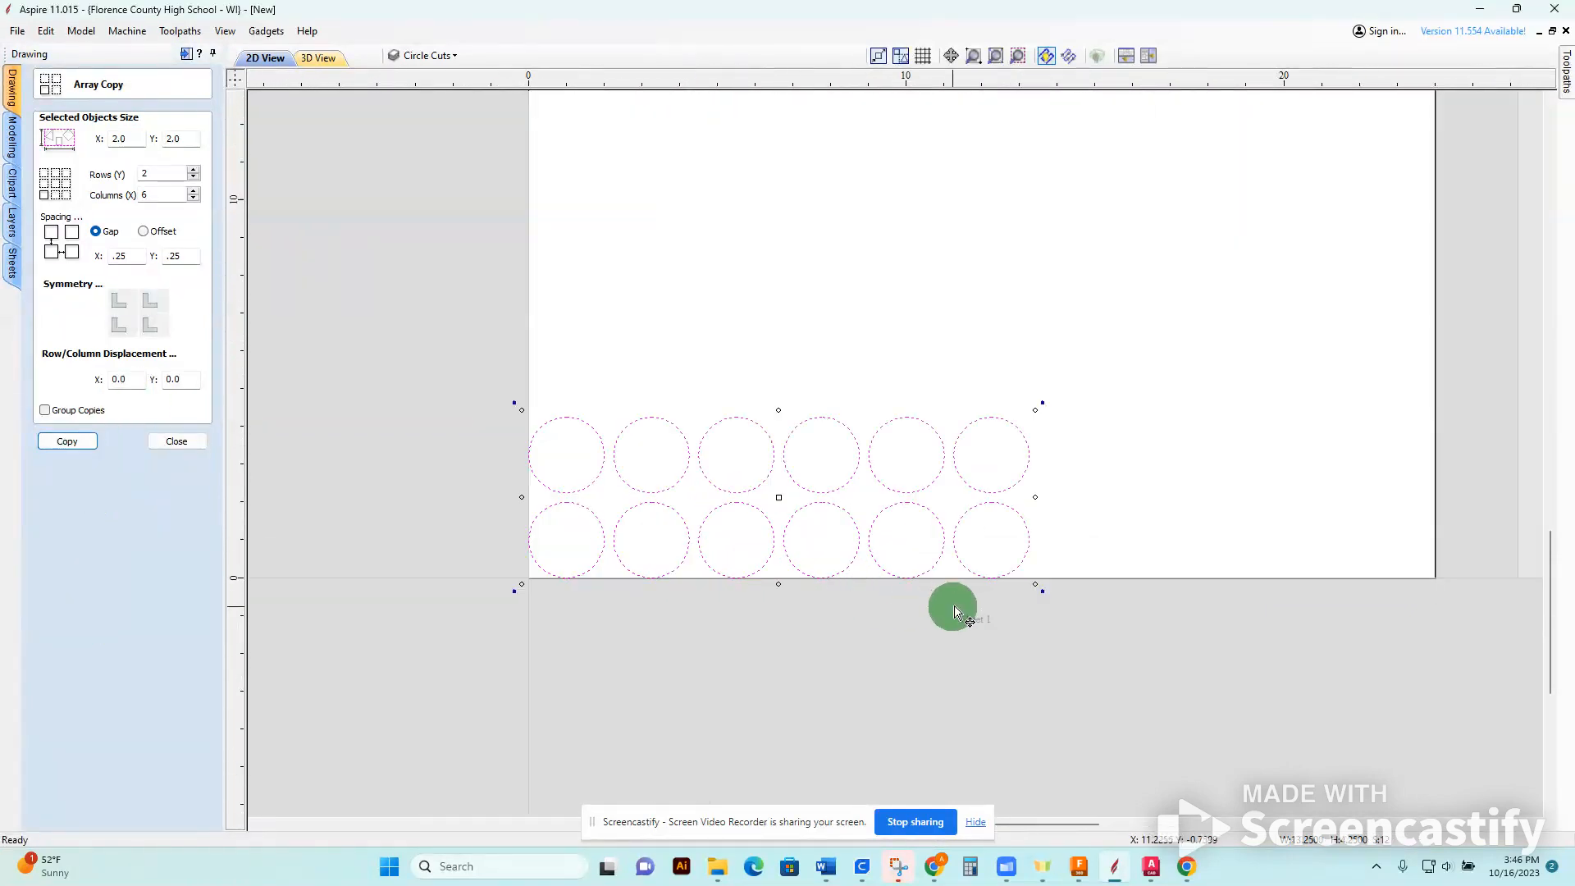
left_click(172, 441)
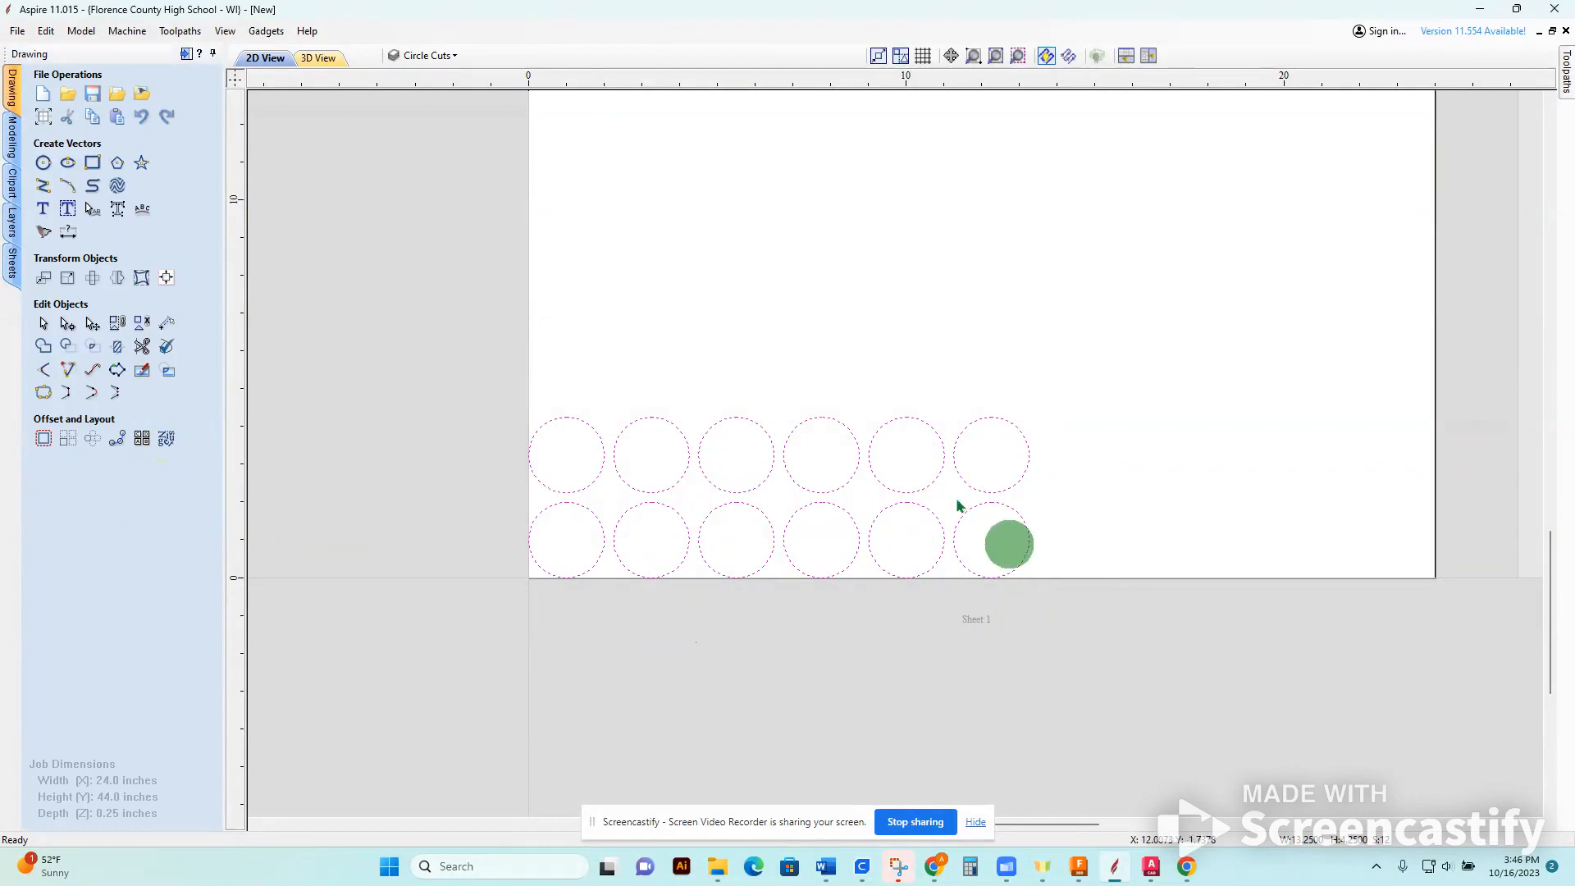
Select the upper row of six circles and nudge it right and down to stagger it over the lower row.
left_click_drag(352, 341, 1234, 495)
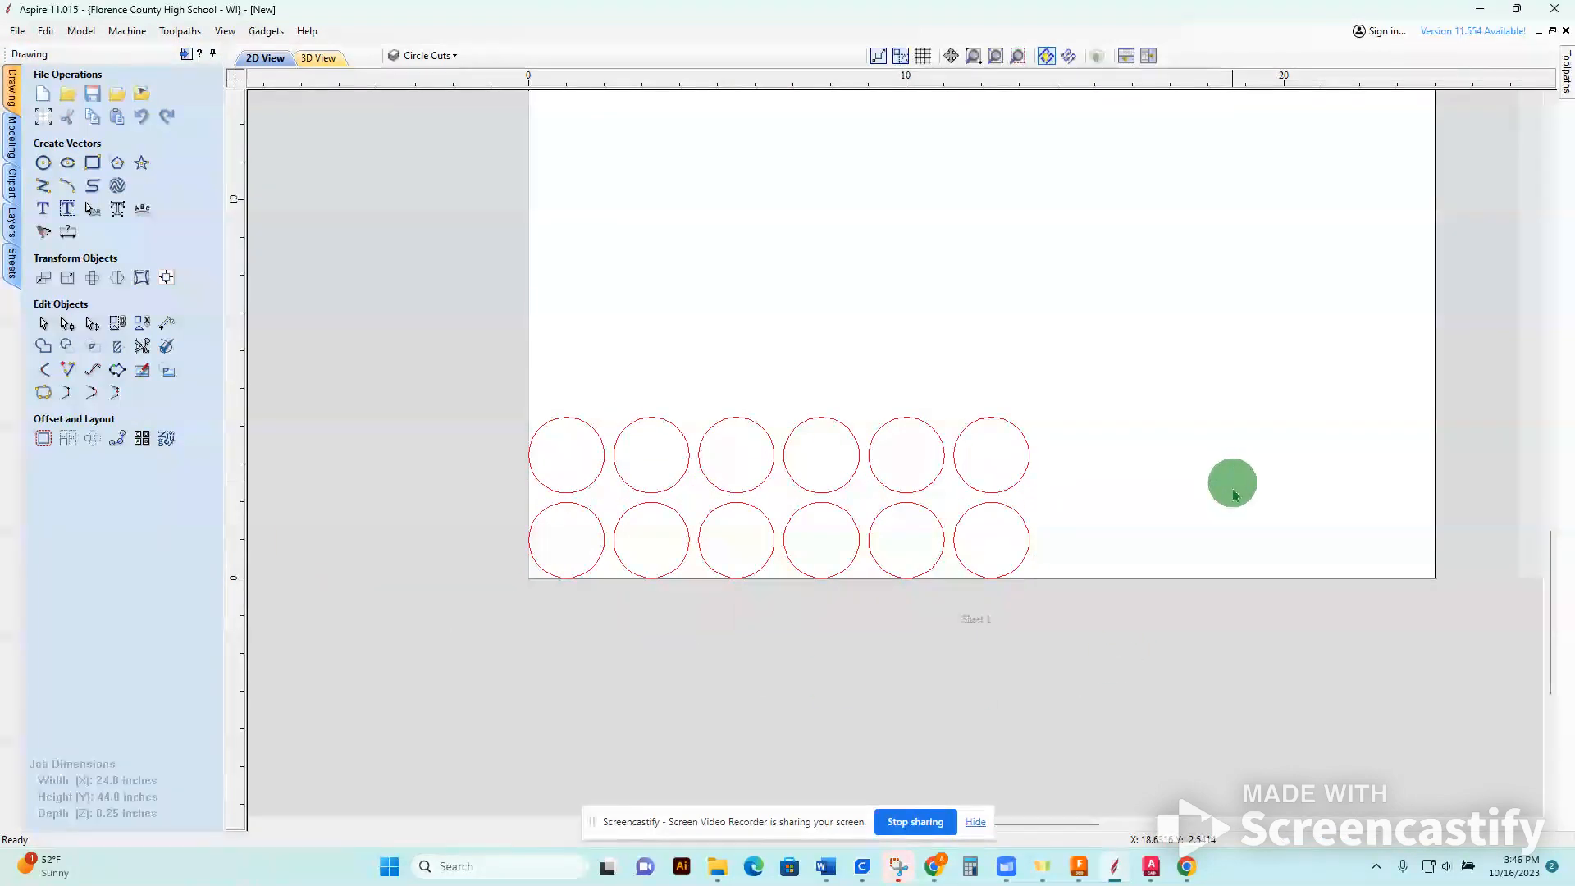
left_click_drag(1105, 469, 424, 444)
left_click(556, 338)
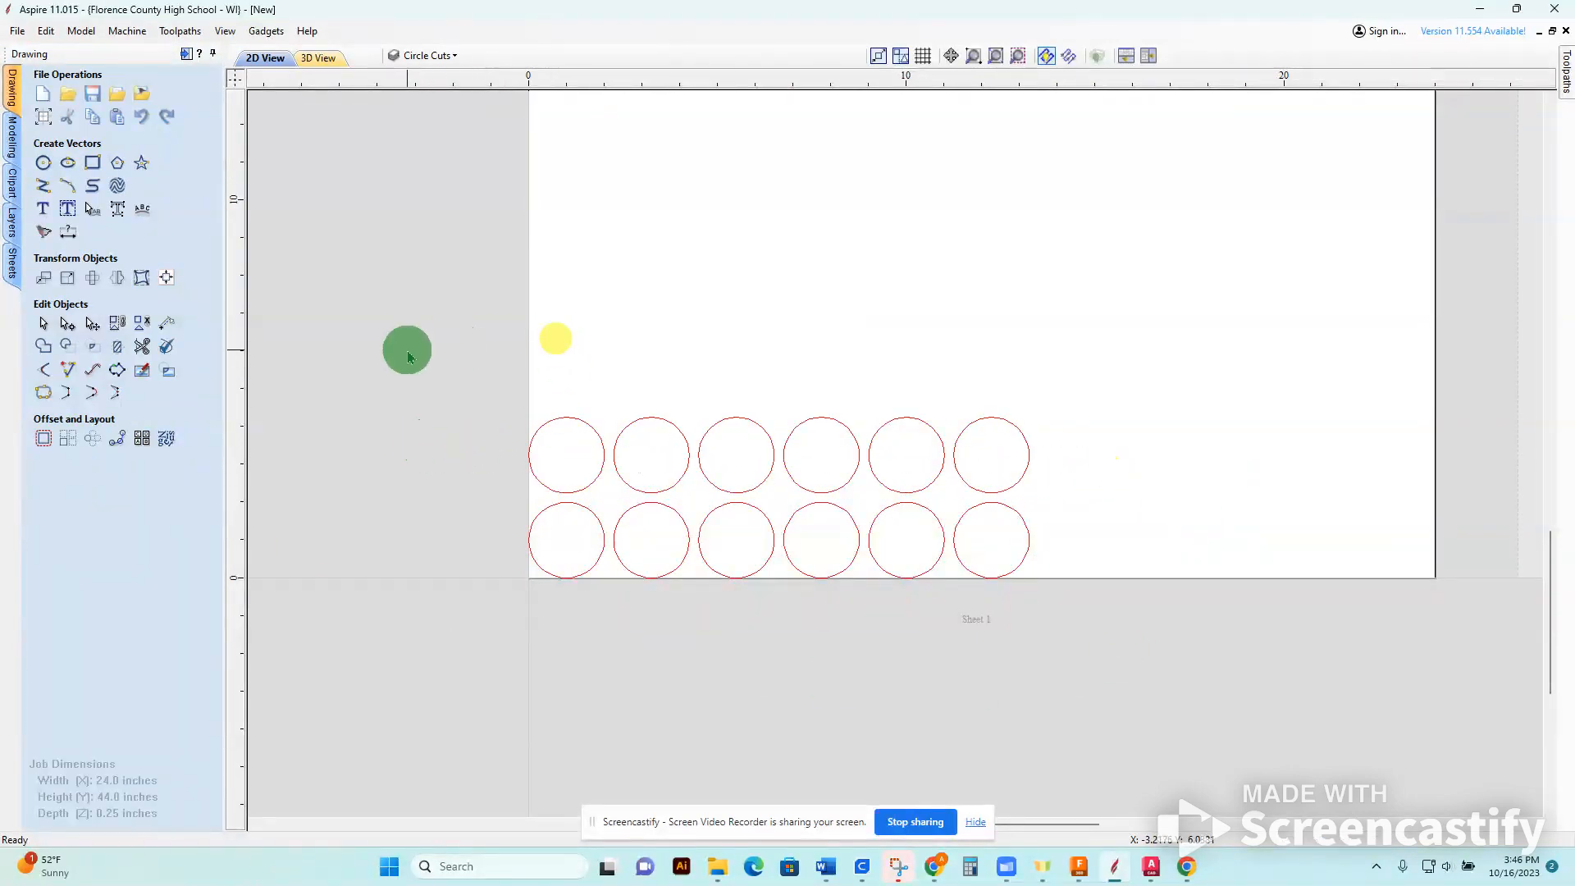
left_click_drag(439, 349, 1090, 469)
left_click_drag(419, 353, 1088, 466)
left_click_drag(465, 358, 490, 414)
left_click(1120, 421)
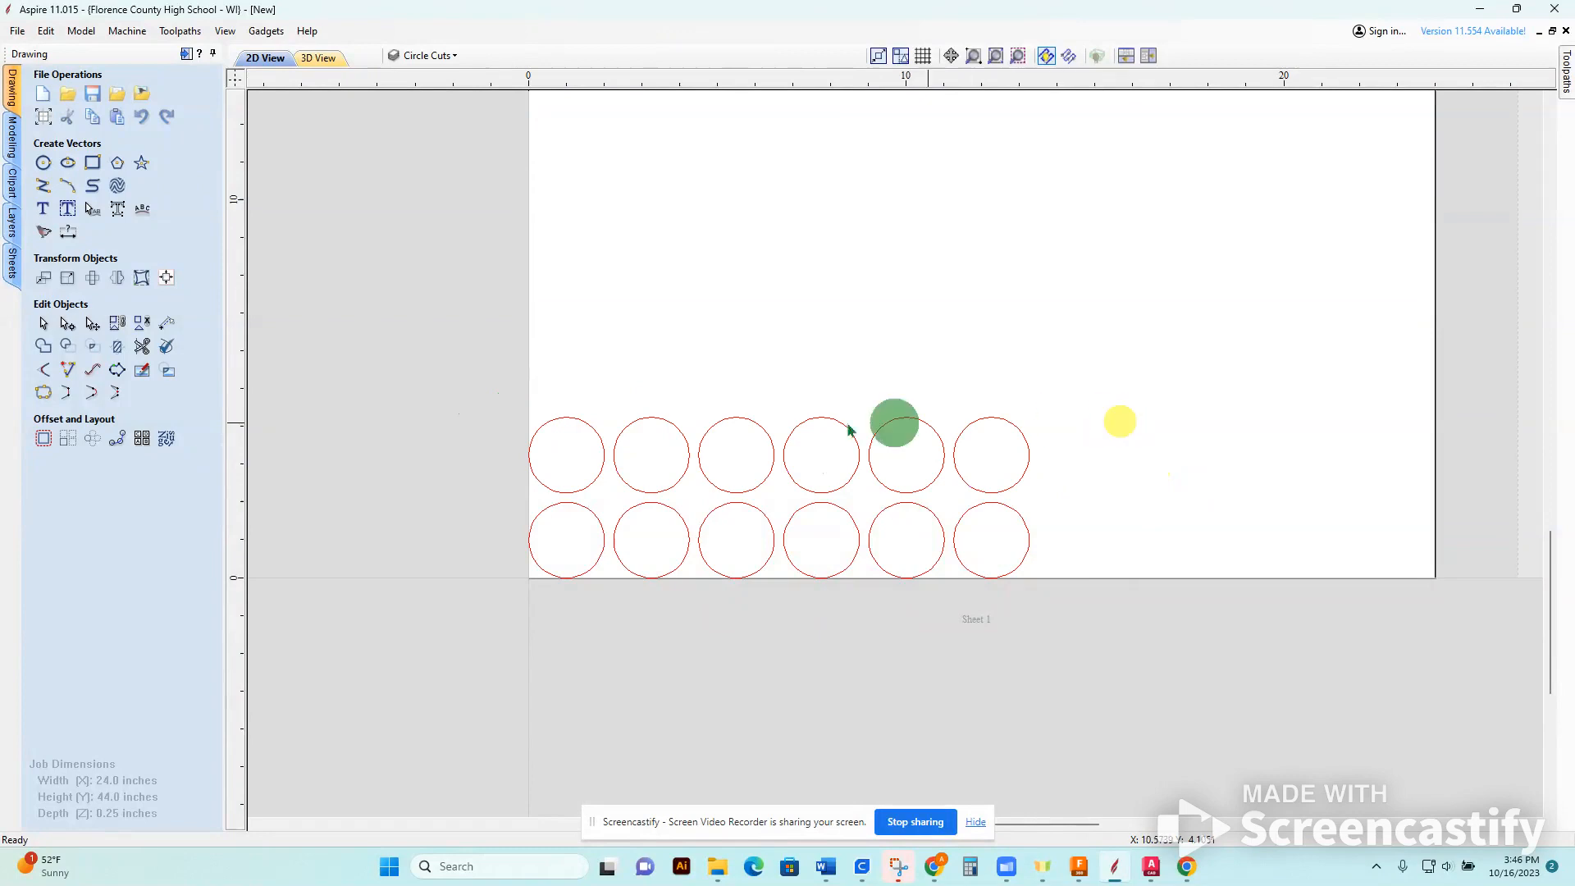
left_click_drag(1101, 449, 478, 404)
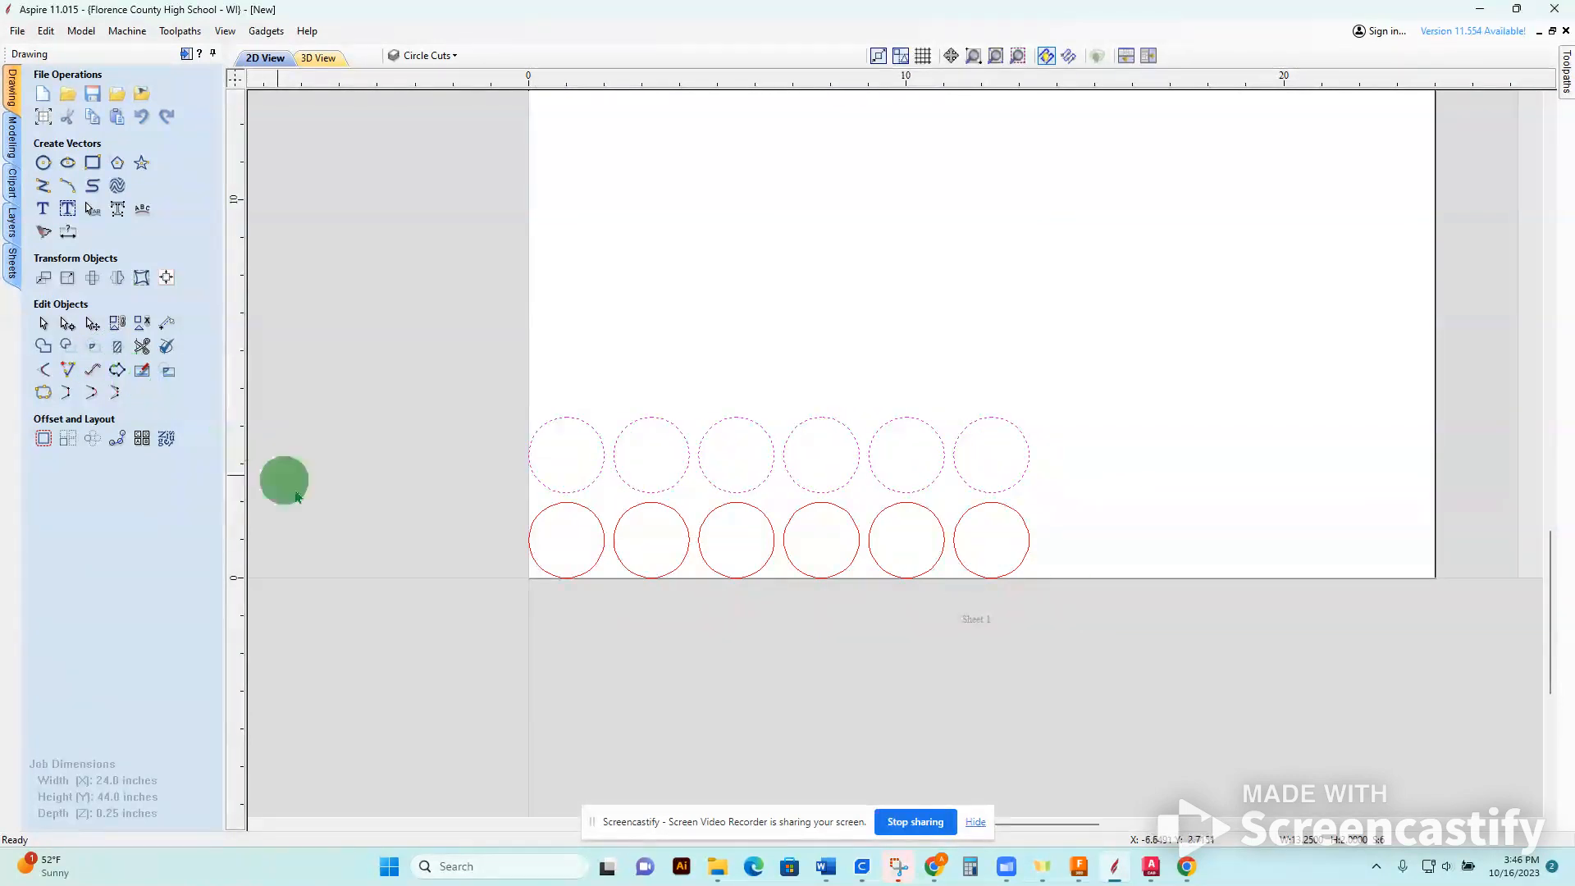
key("Right")
key("Right")
key("Right")
key("Right")
key("Right")
key("Right")
key("Right")
key("Right")
key("Right")
key("Down")
key("Down")
key("Down")
key("Down")
key("Right")
key("Right")
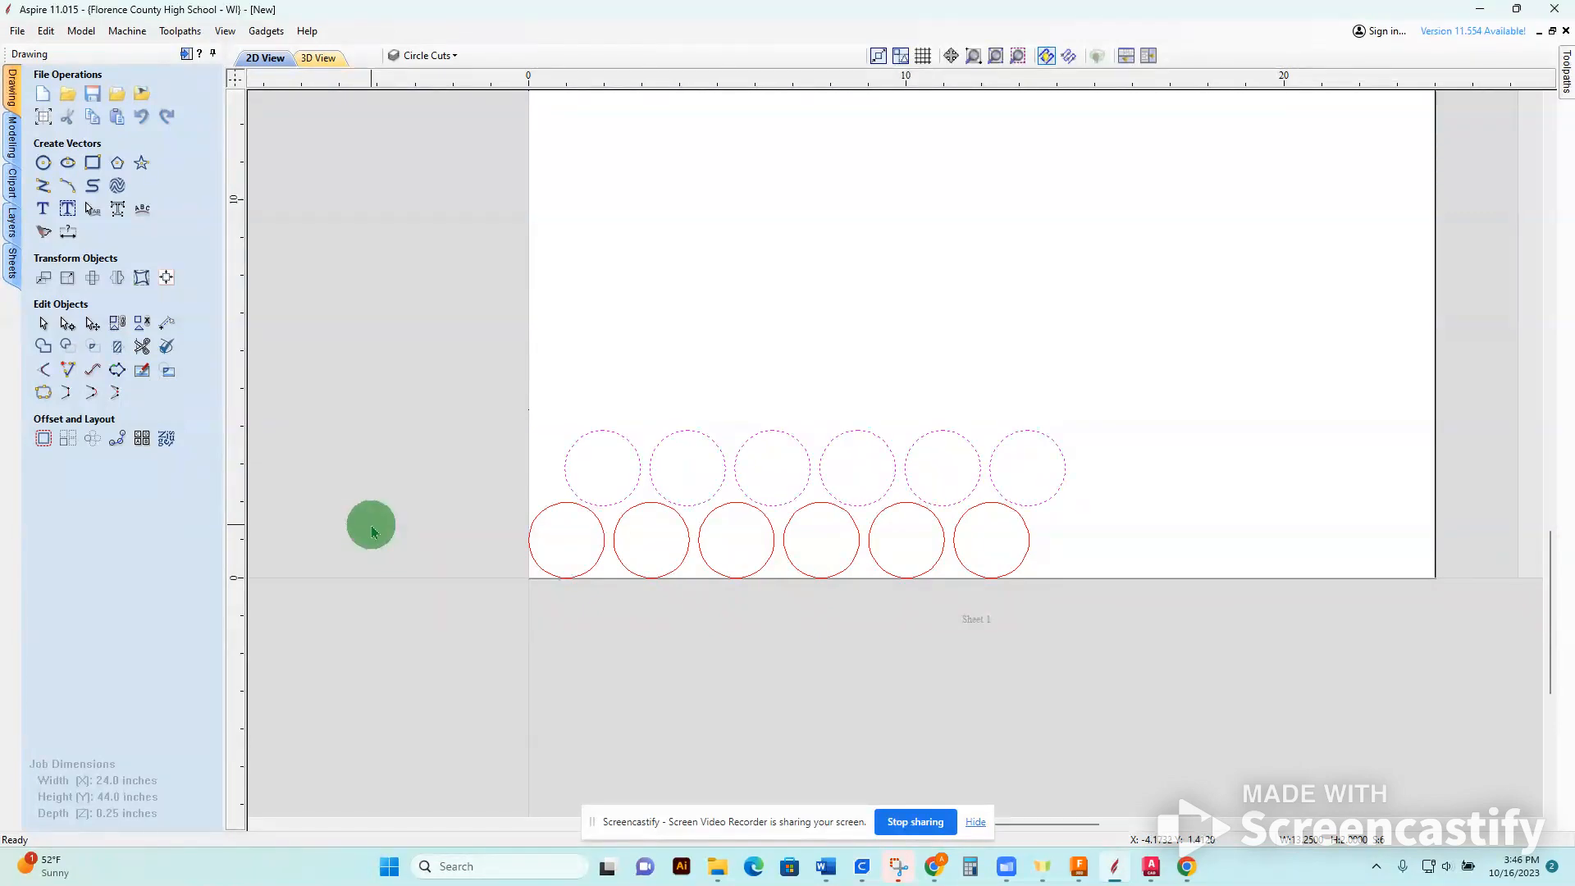
key("Up")
key("Up")
key("Up")
key("Up")
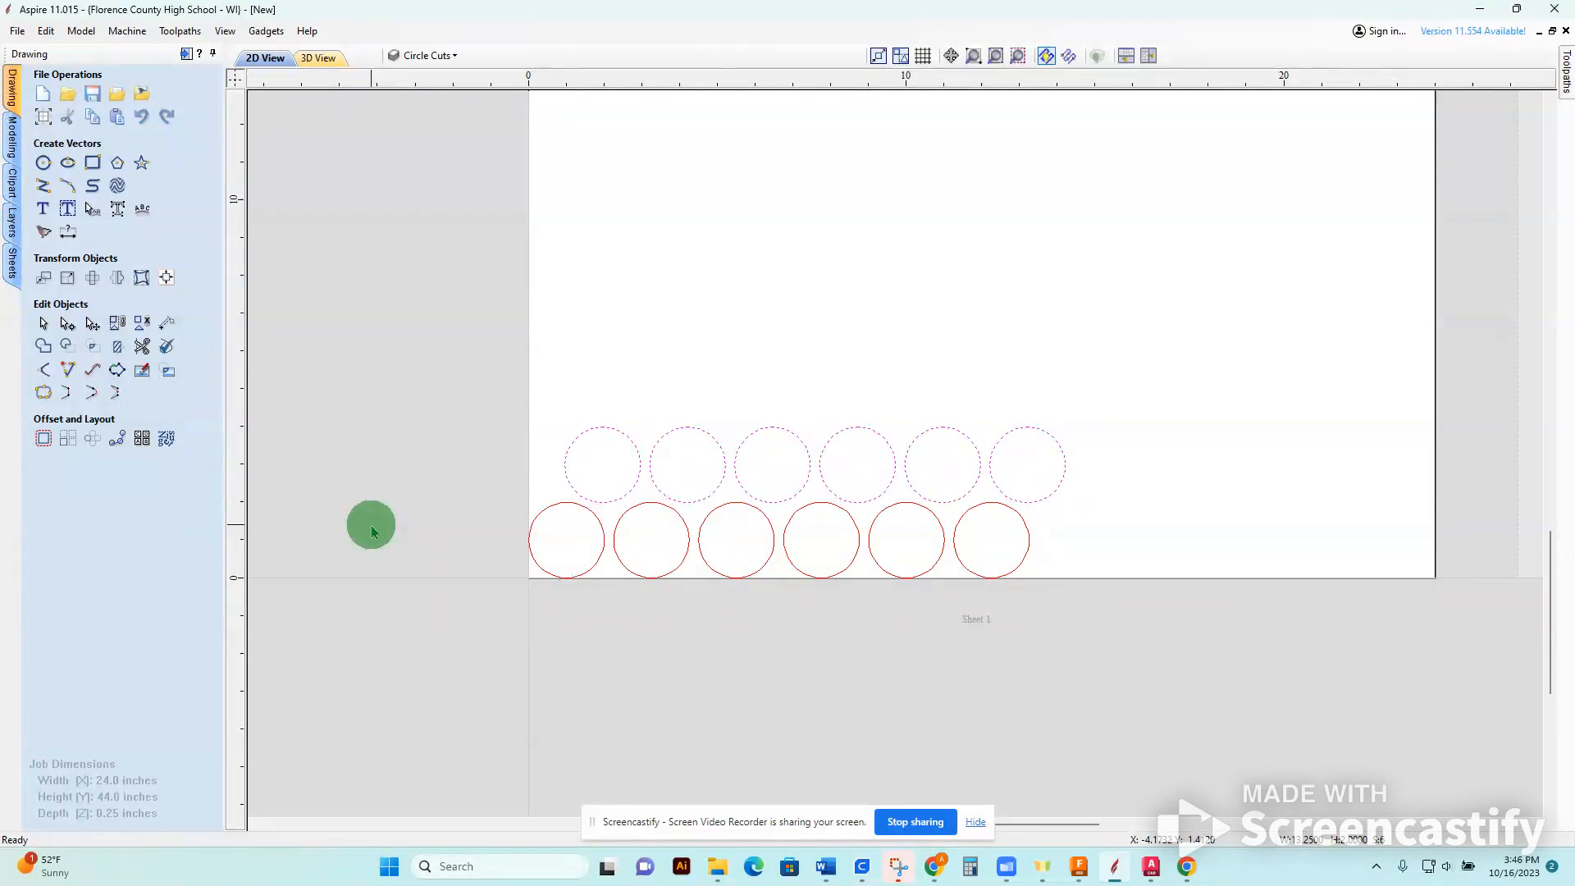
Nudge the upper row of circles back left and up, almost in line with the lower row.
key("Left")
key("Left")
key("Left")
key("Left")
key("Left")
key("Left")
key("Left")
key("Left")
key("Left")
Select all twelve circles and set up part nesting with tool diameter 0.0625, clearance 0.2 and border gap .25 inches.
left_click_drag(390, 362, 1160, 692)
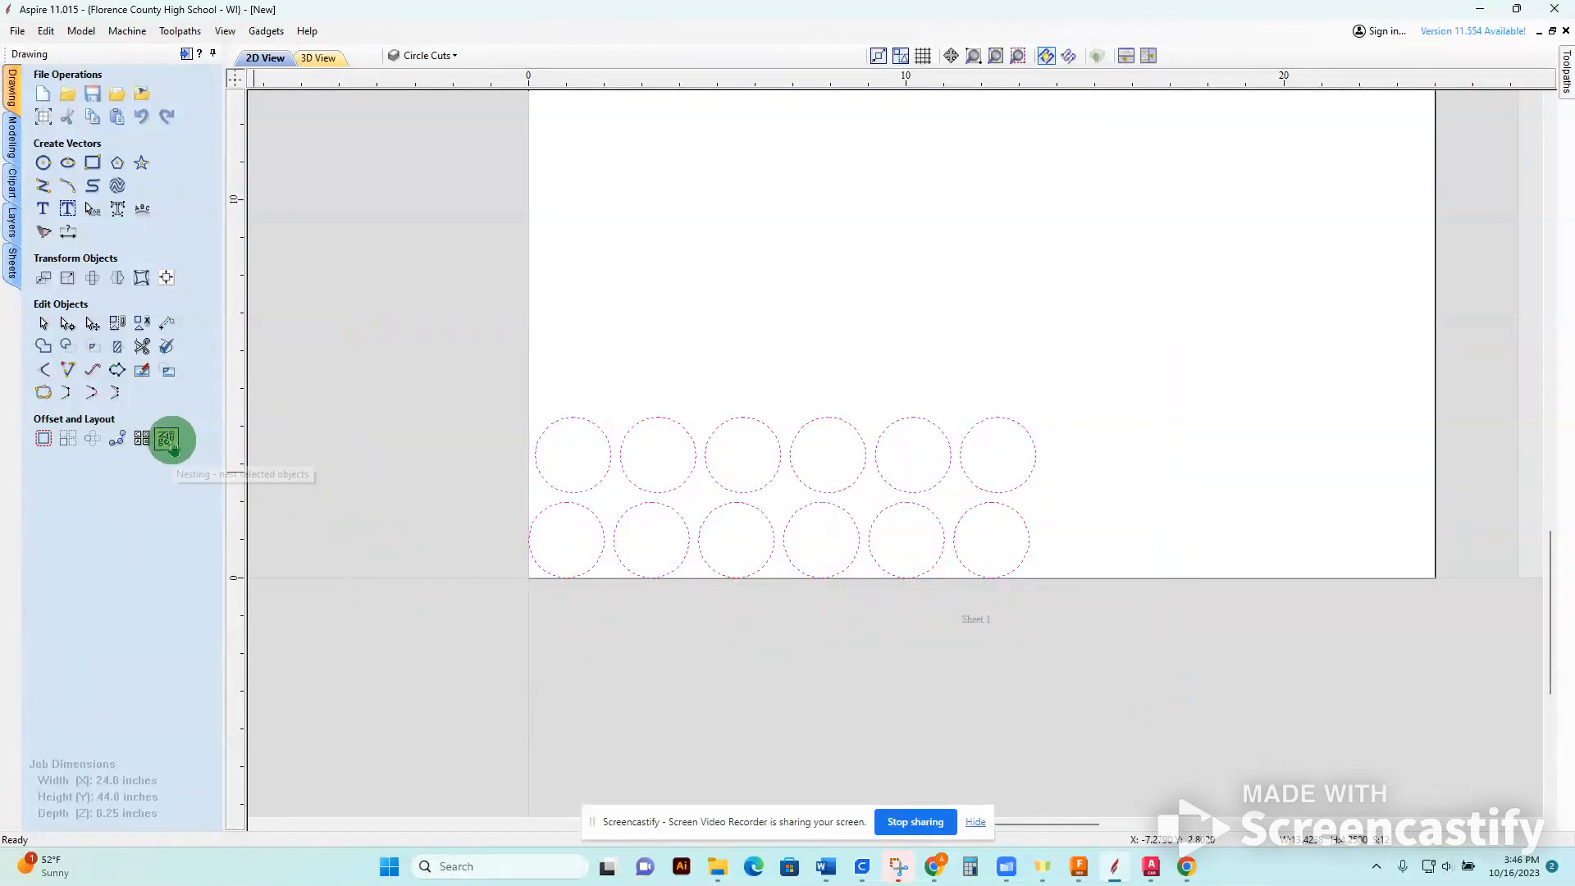
left_click(174, 450)
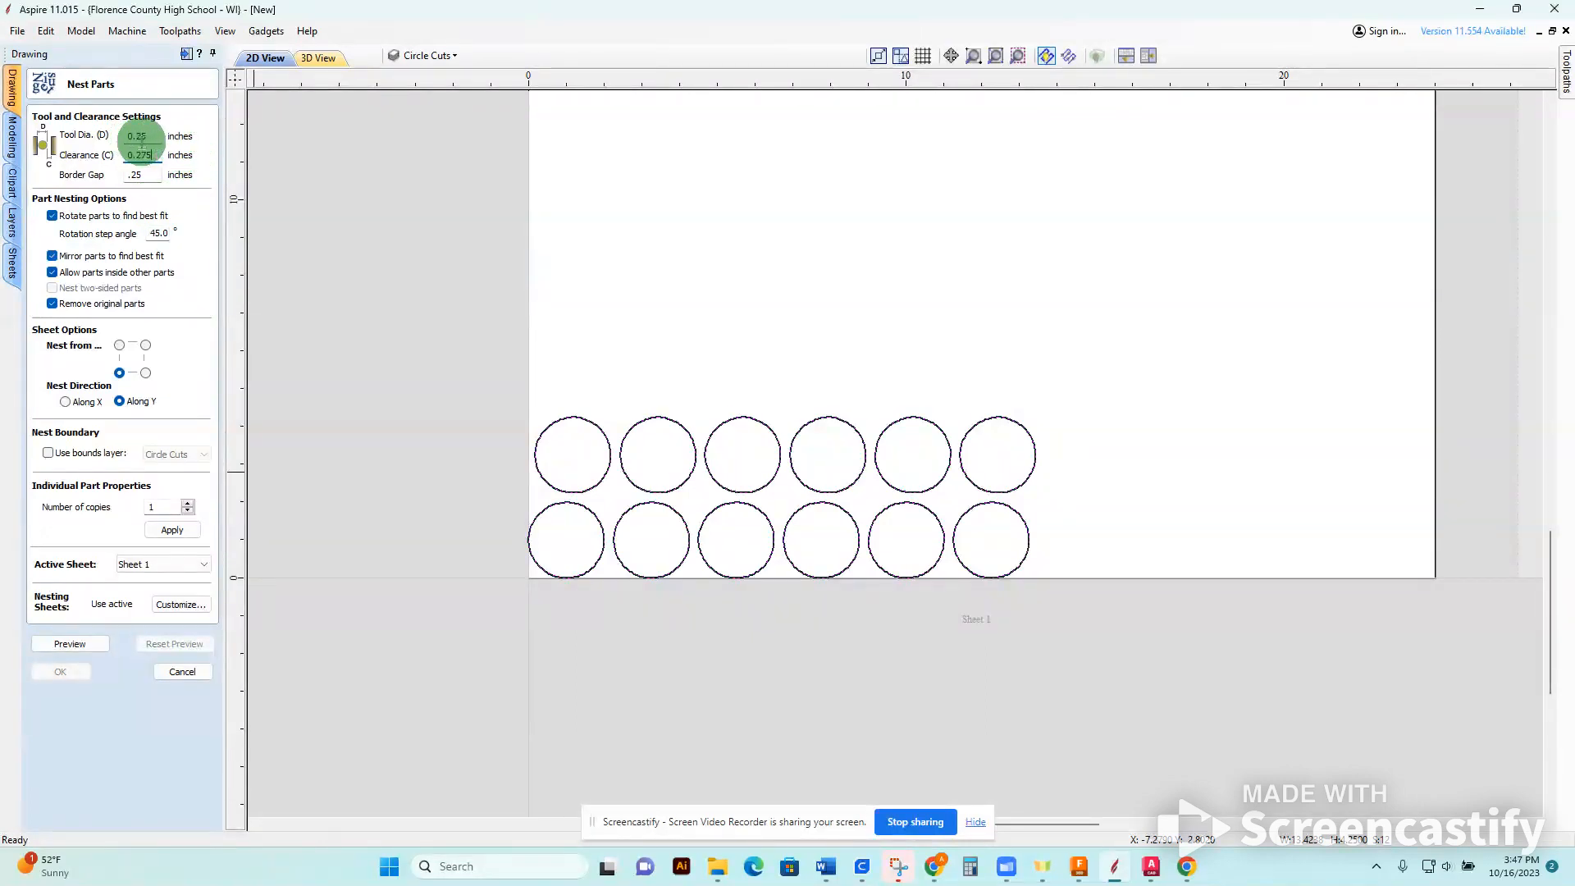
left_click(139, 135)
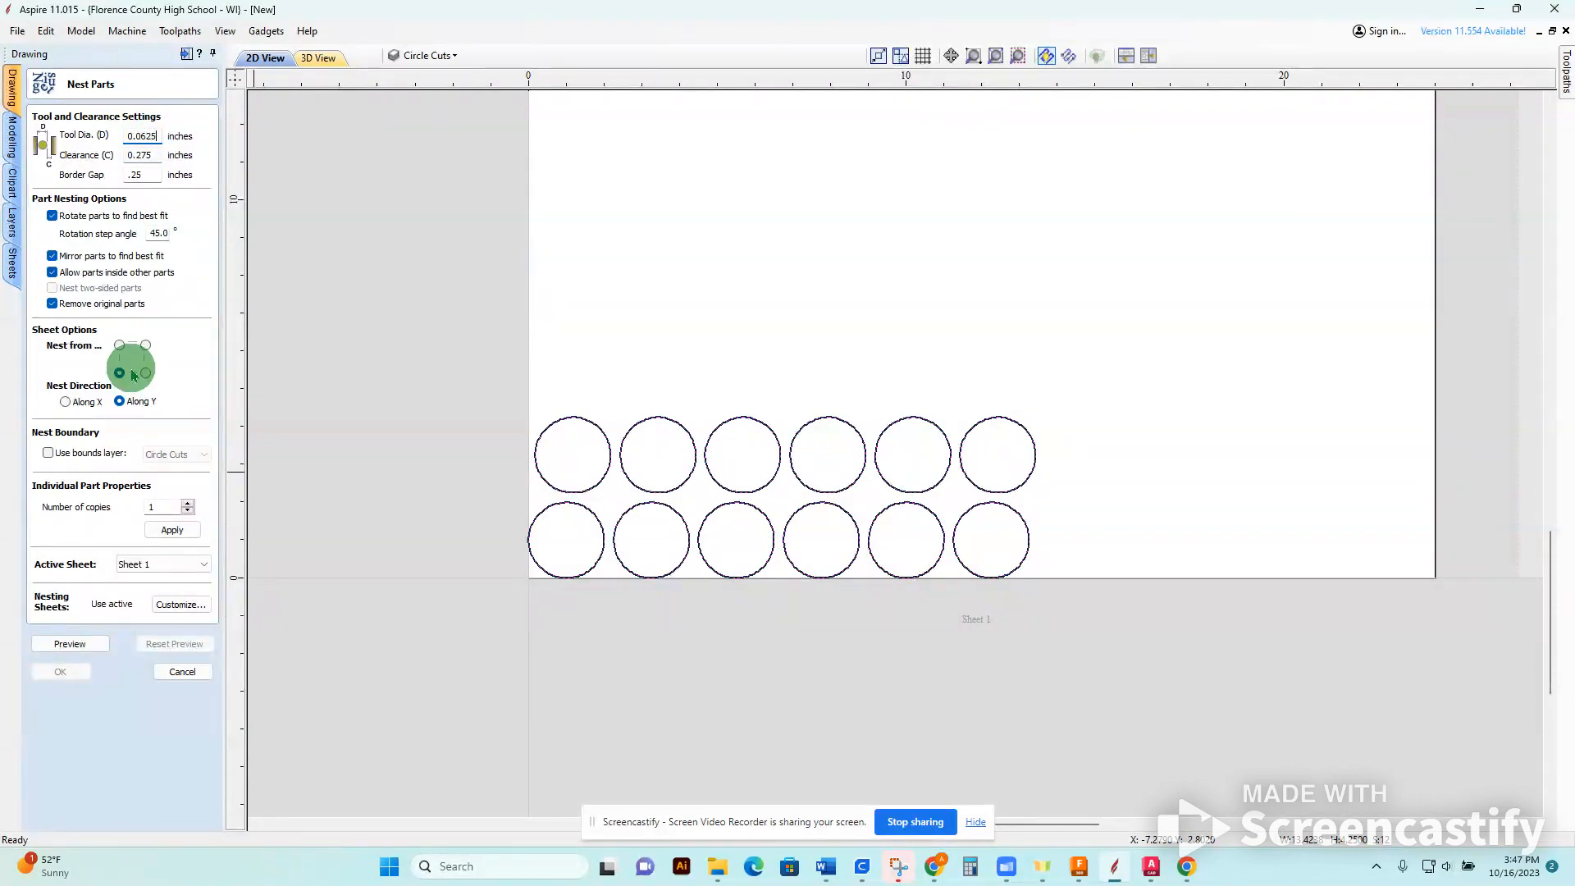
left_click(154, 154)
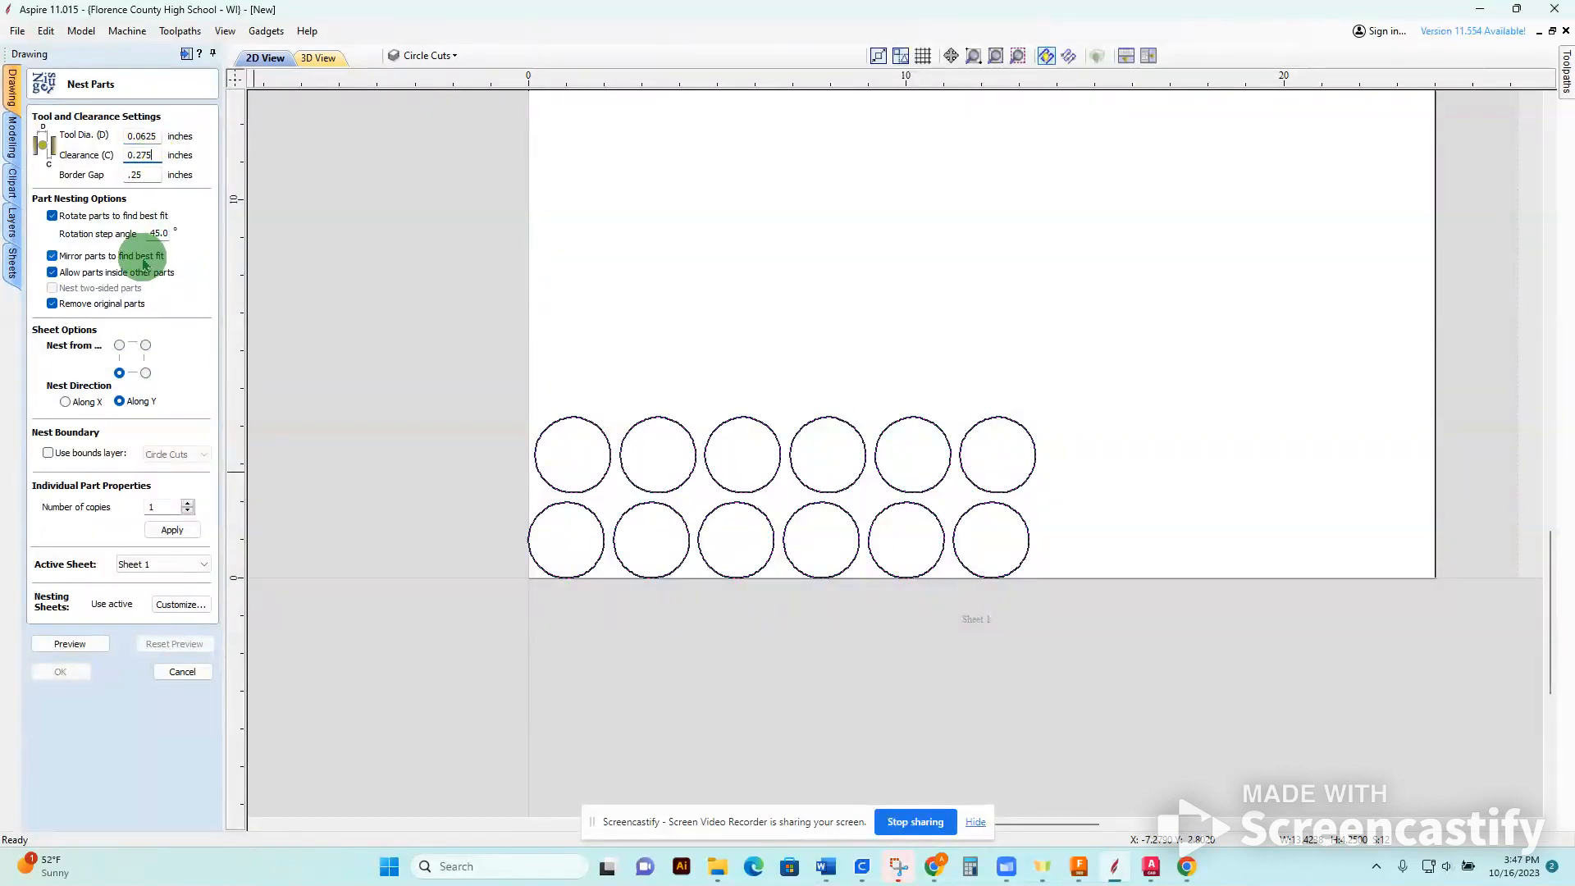
key("BackSpace")
Preview the nested circle layout on Sheet 1, inspect it across the sheet and accept it.
left_click(69, 645)
left_click(668, 609)
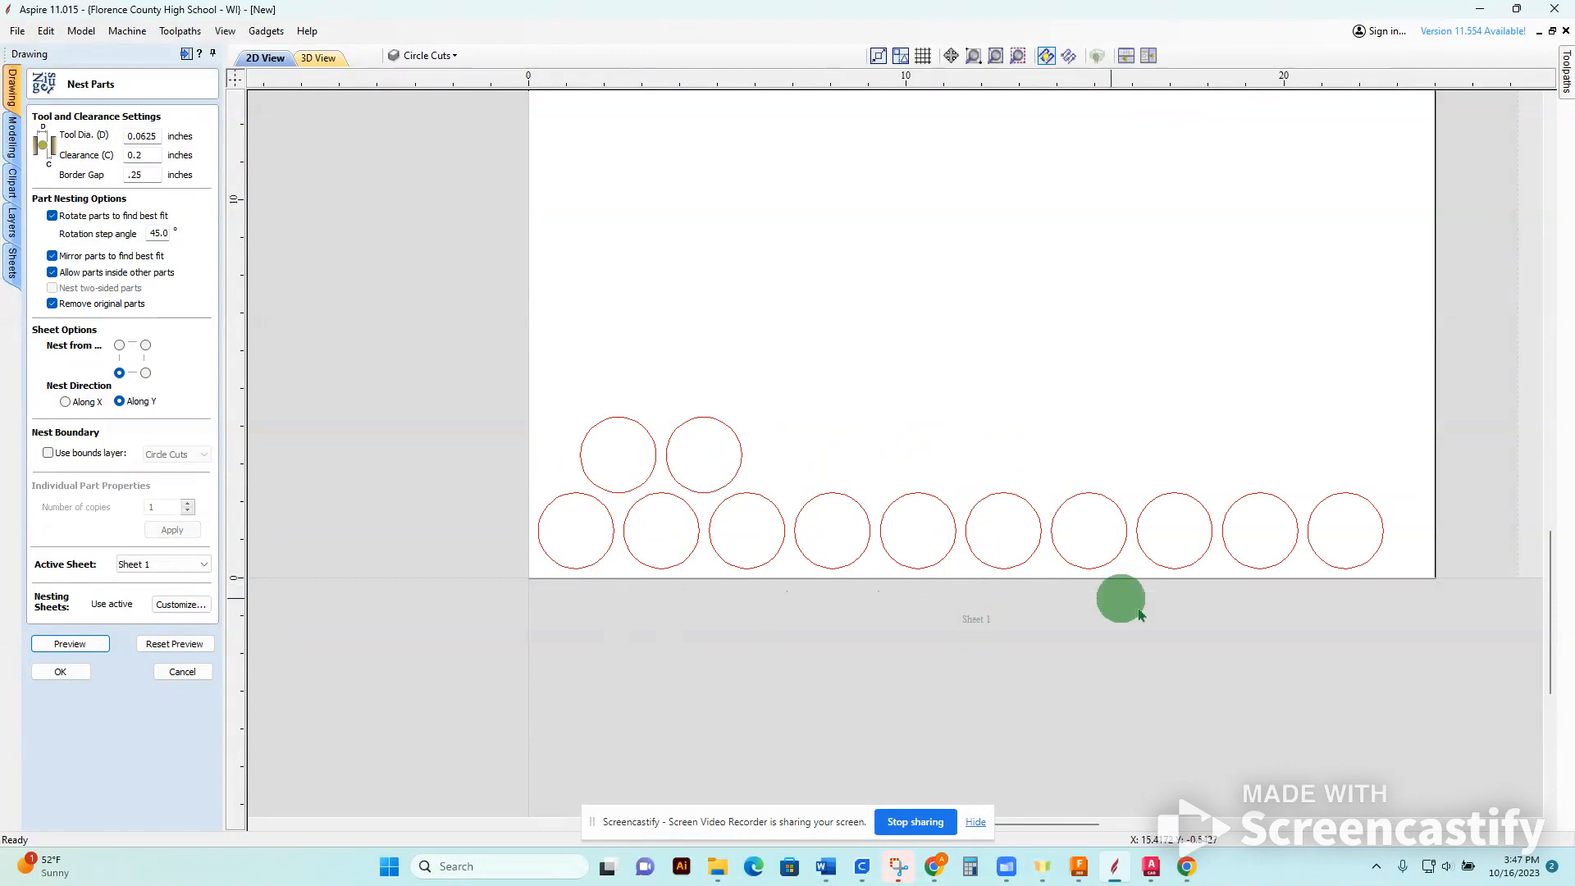
scroll(1230, 632, "up", 2)
scroll(1293, 636, "down", 4)
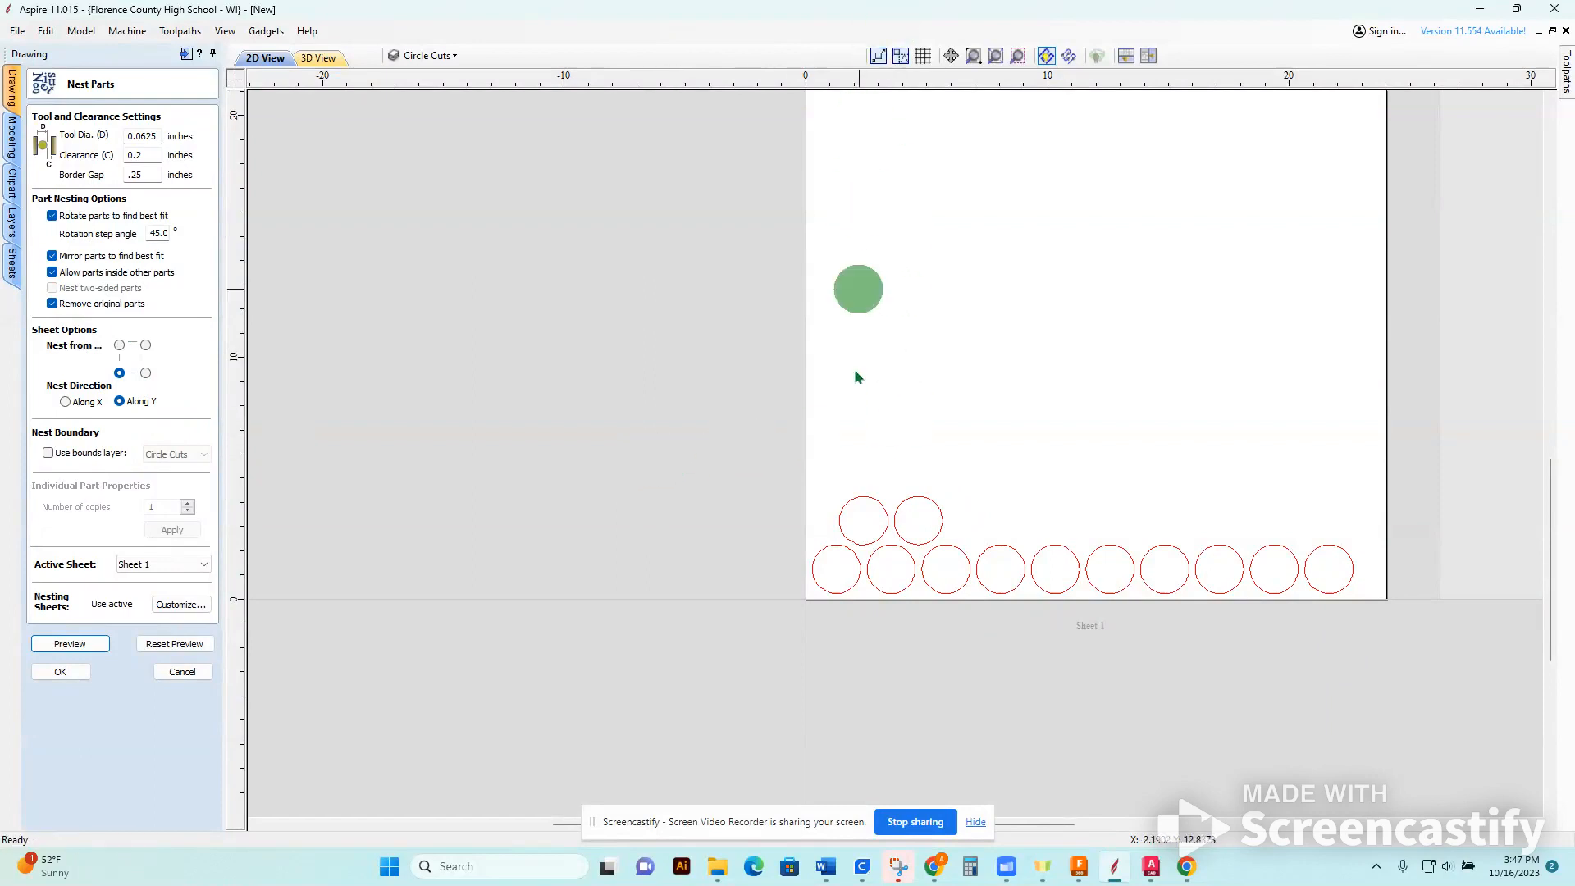
scroll(841, 525, "down", 4)
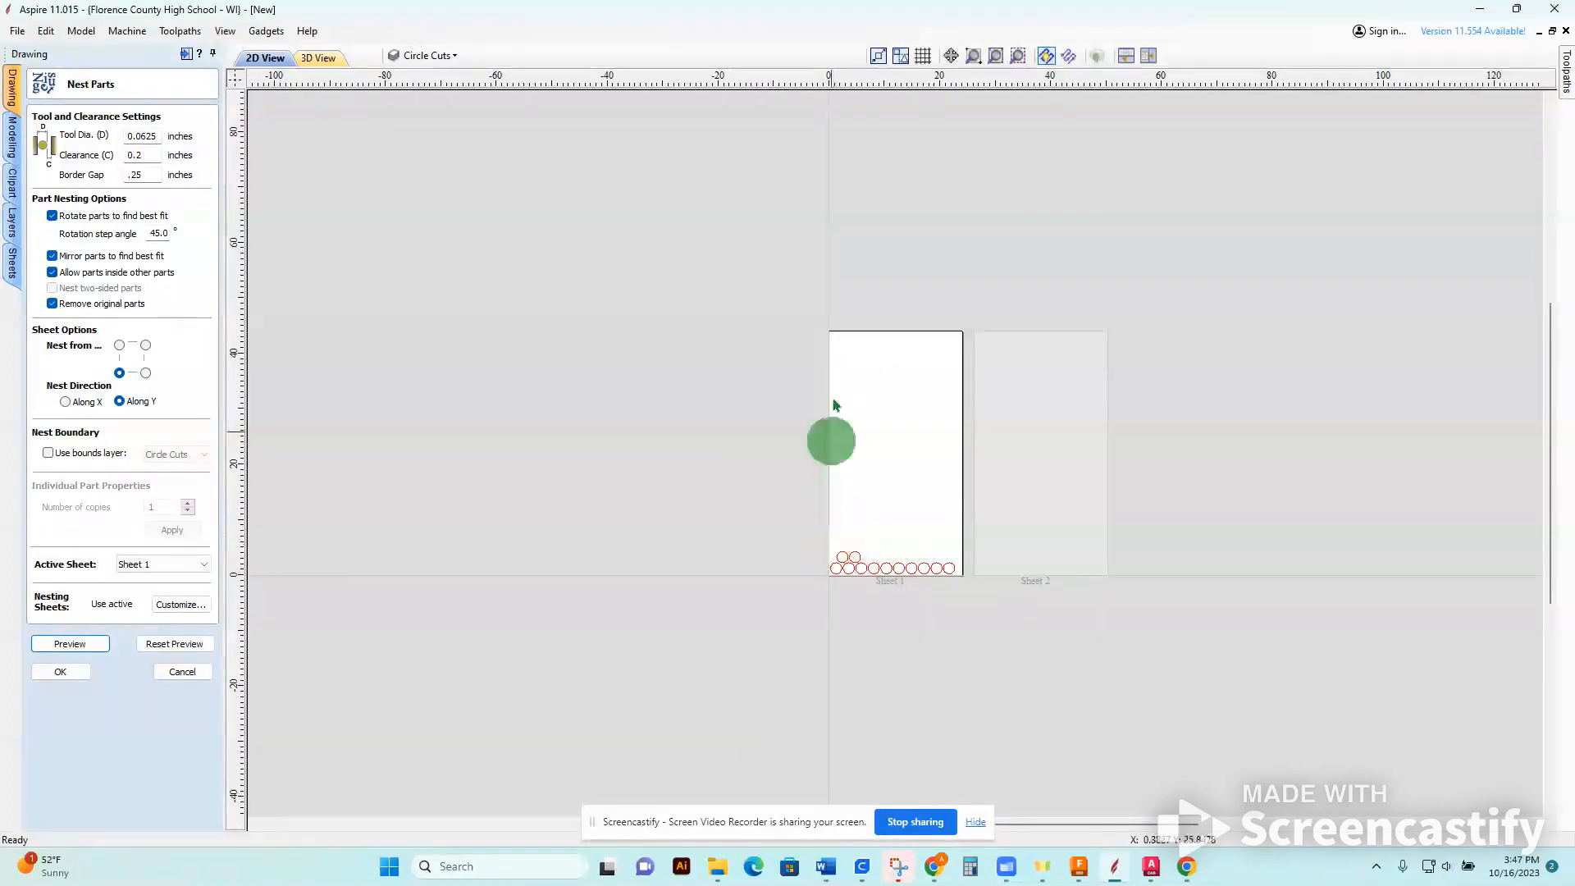
scroll(887, 571, "up", 4)
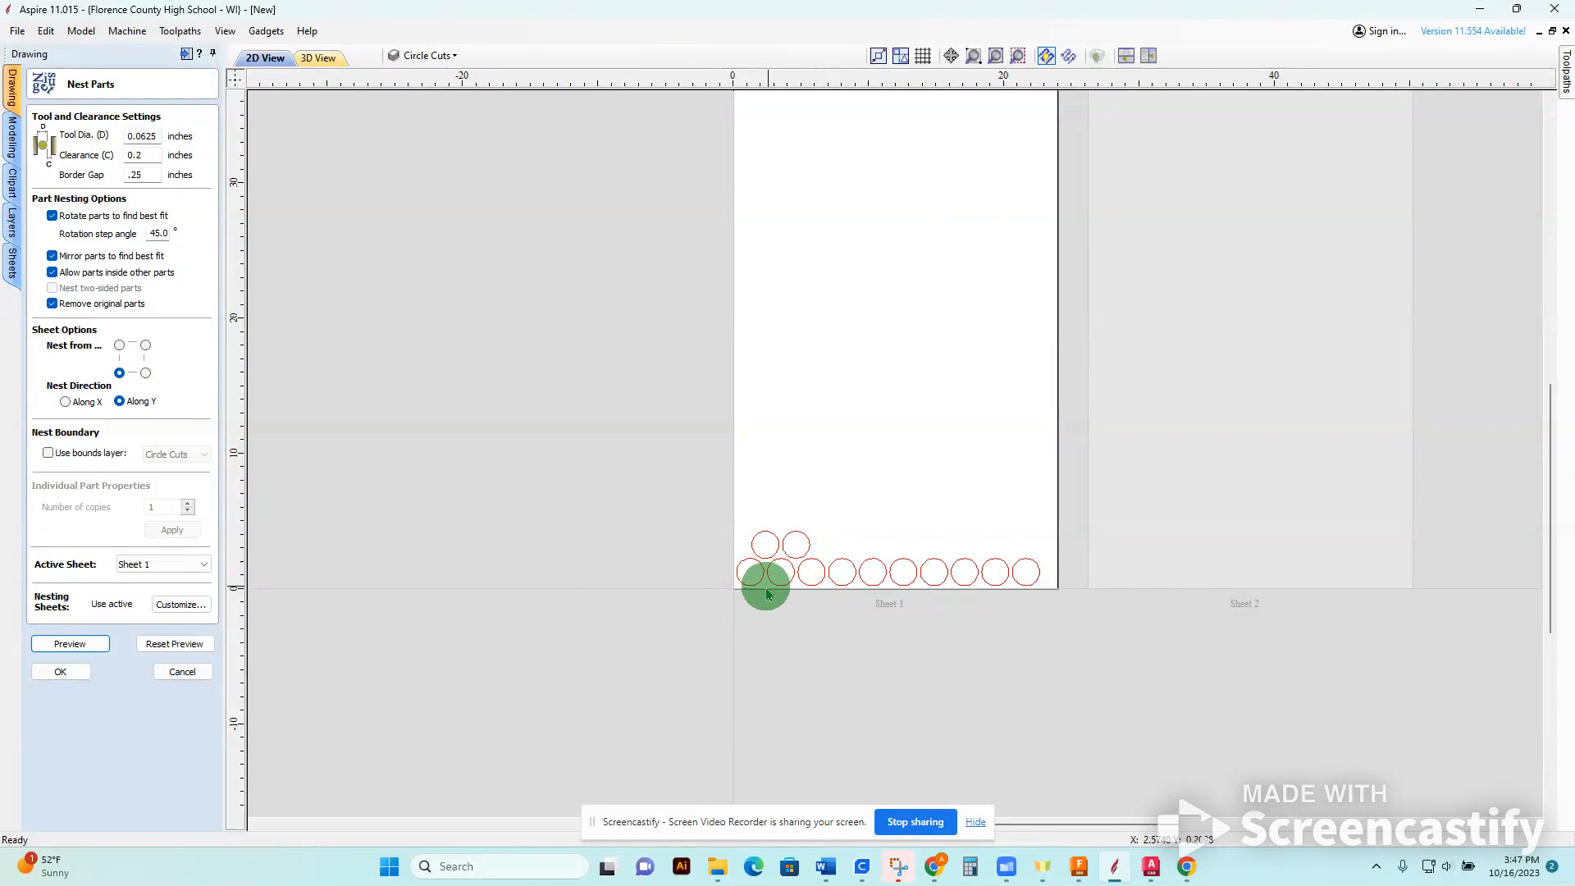
left_click(60, 671)
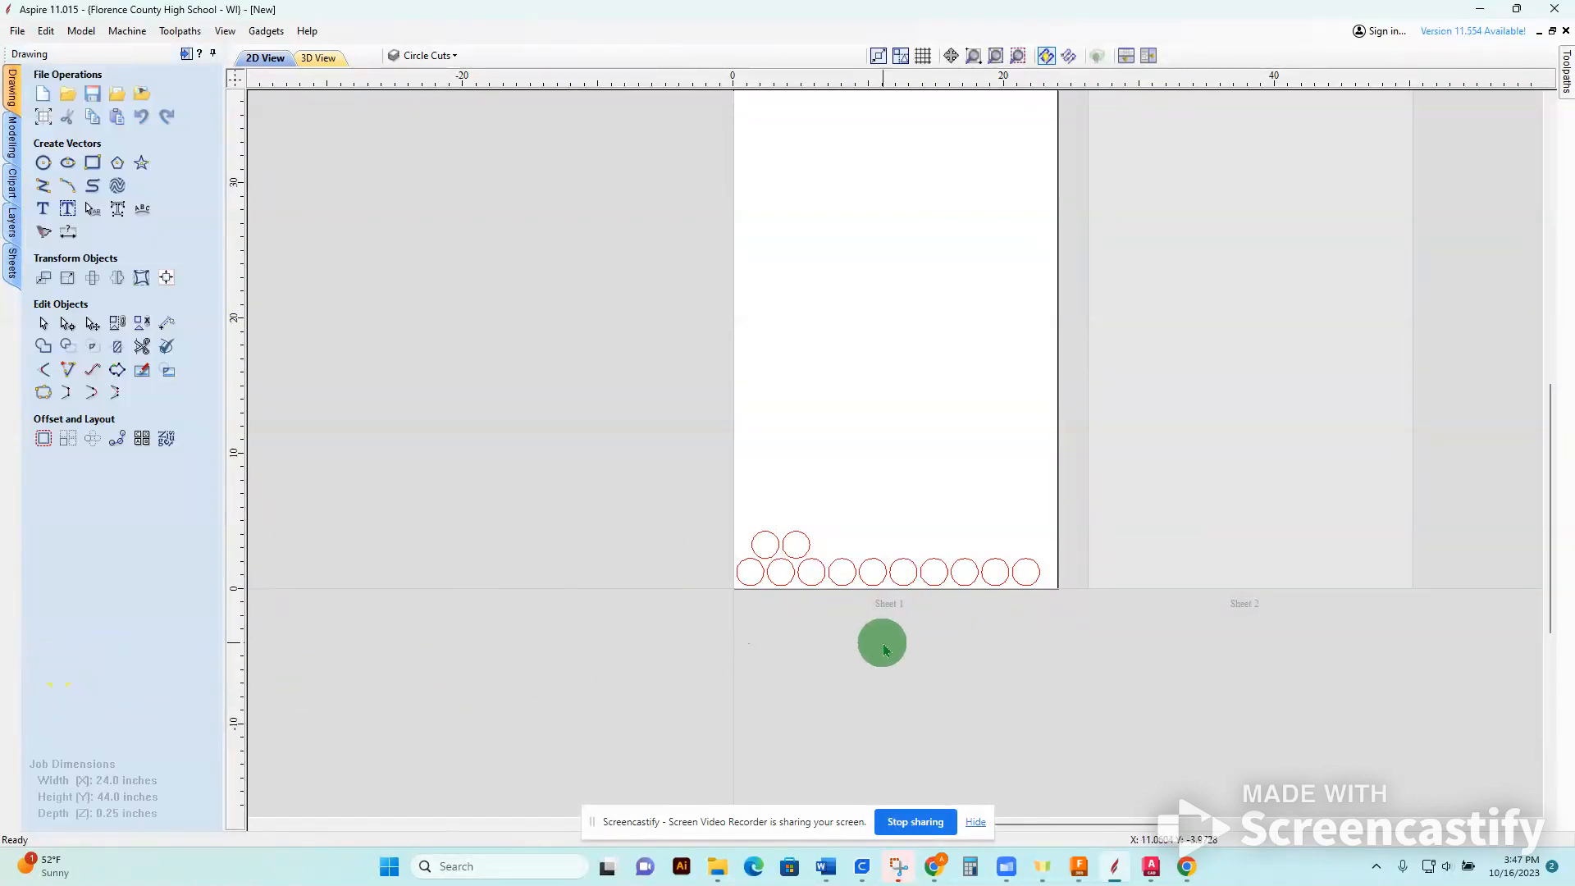
Start a rectangle with its lower-left anchor at X 4, Y 1 and a size of 22 by 6 inches.
middle_click_drag(740, 362, 733, 415)
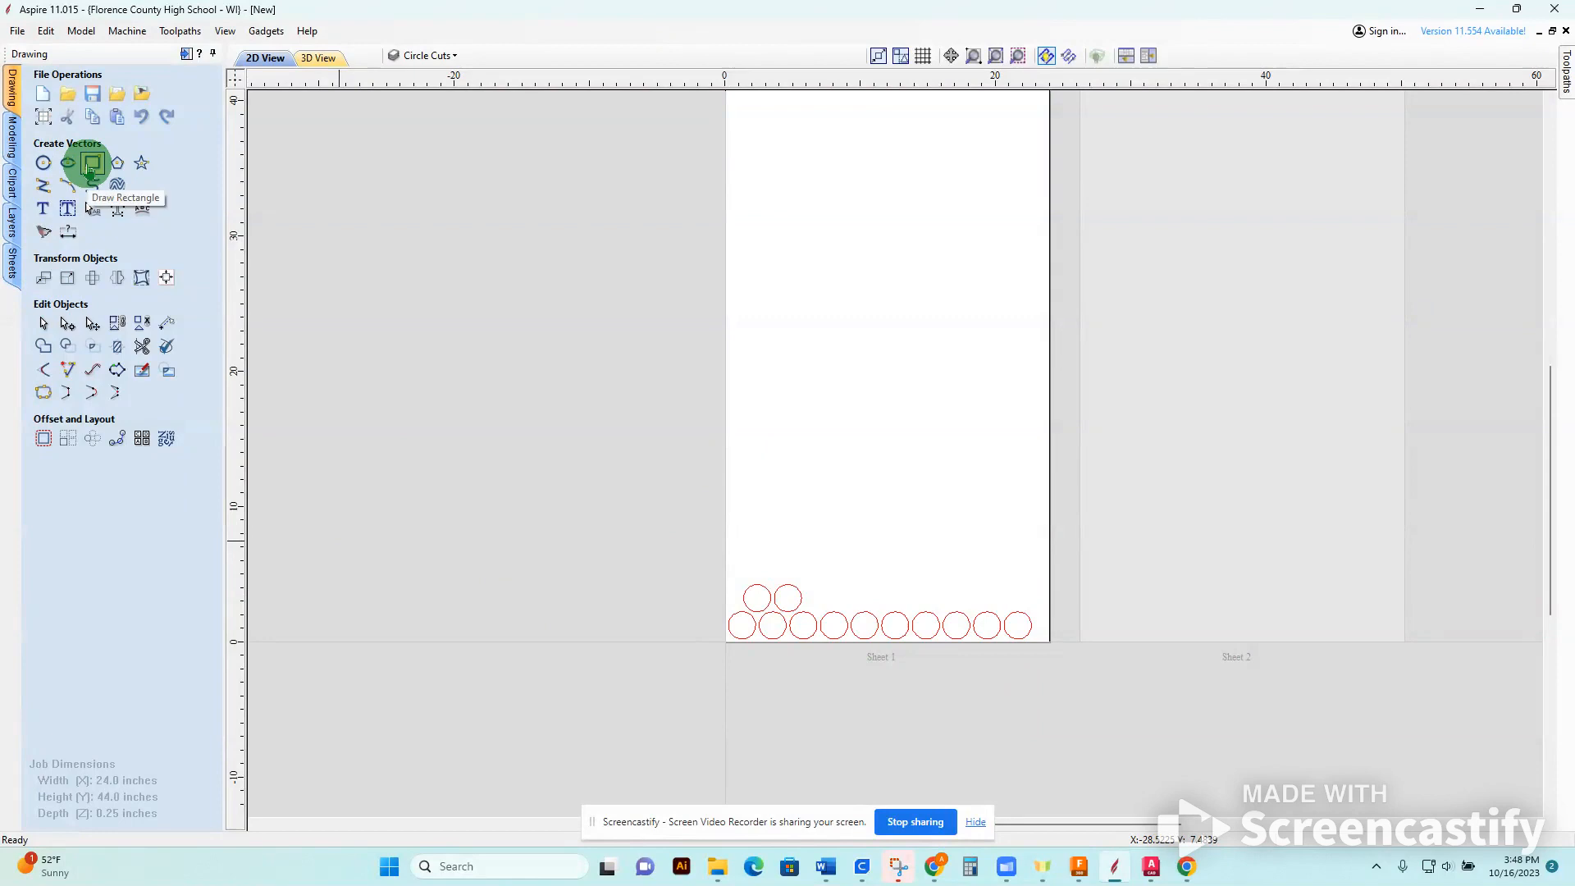
left_click(92, 164)
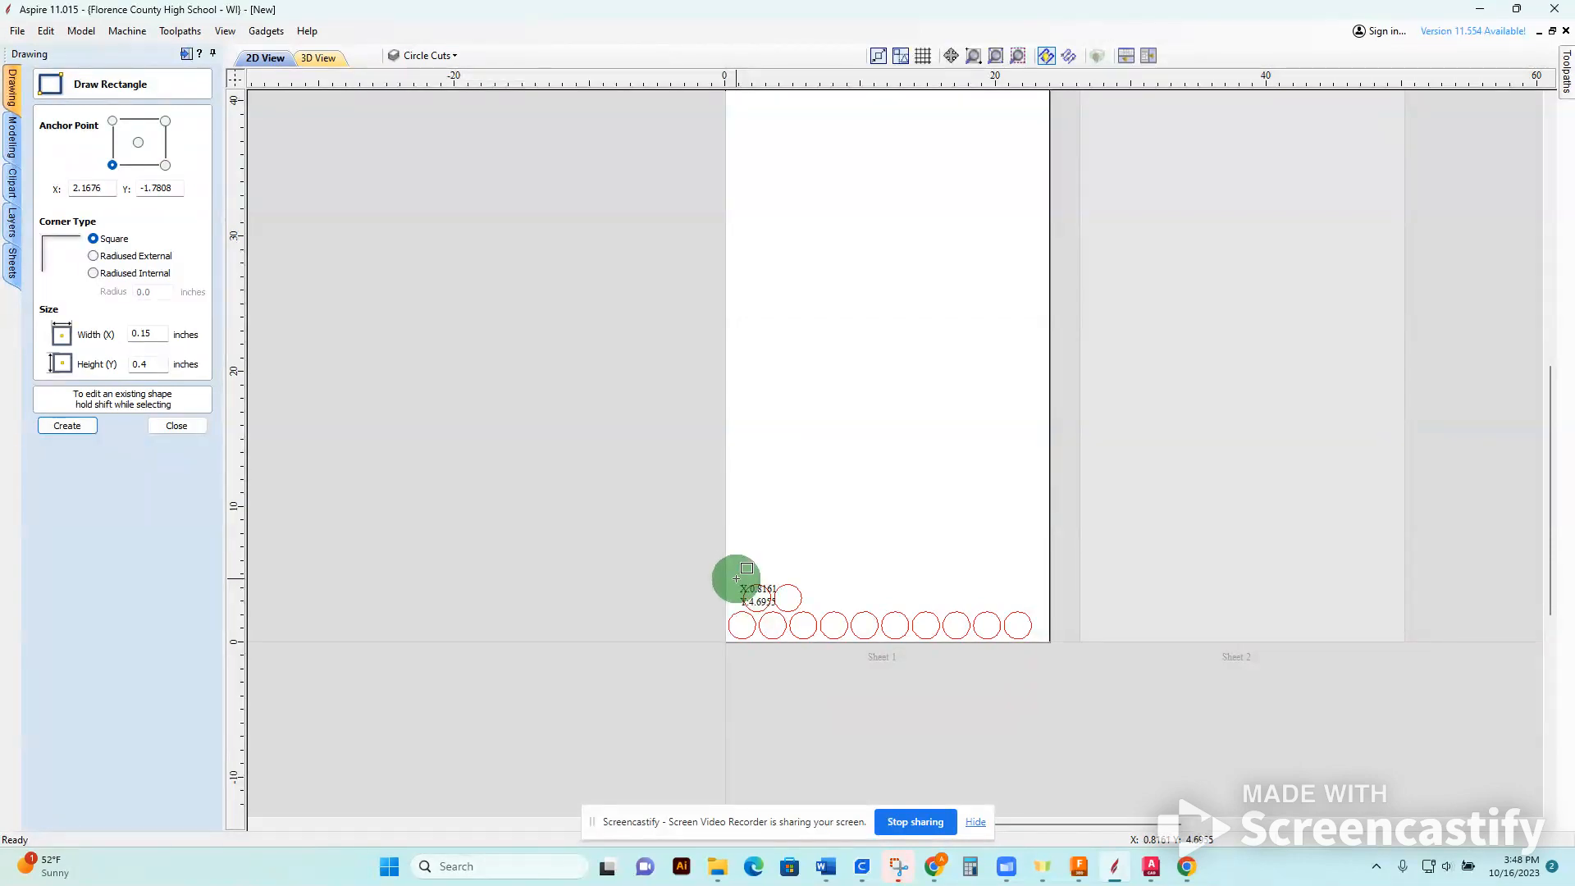
double_click(108, 187)
left_click(59, 425)
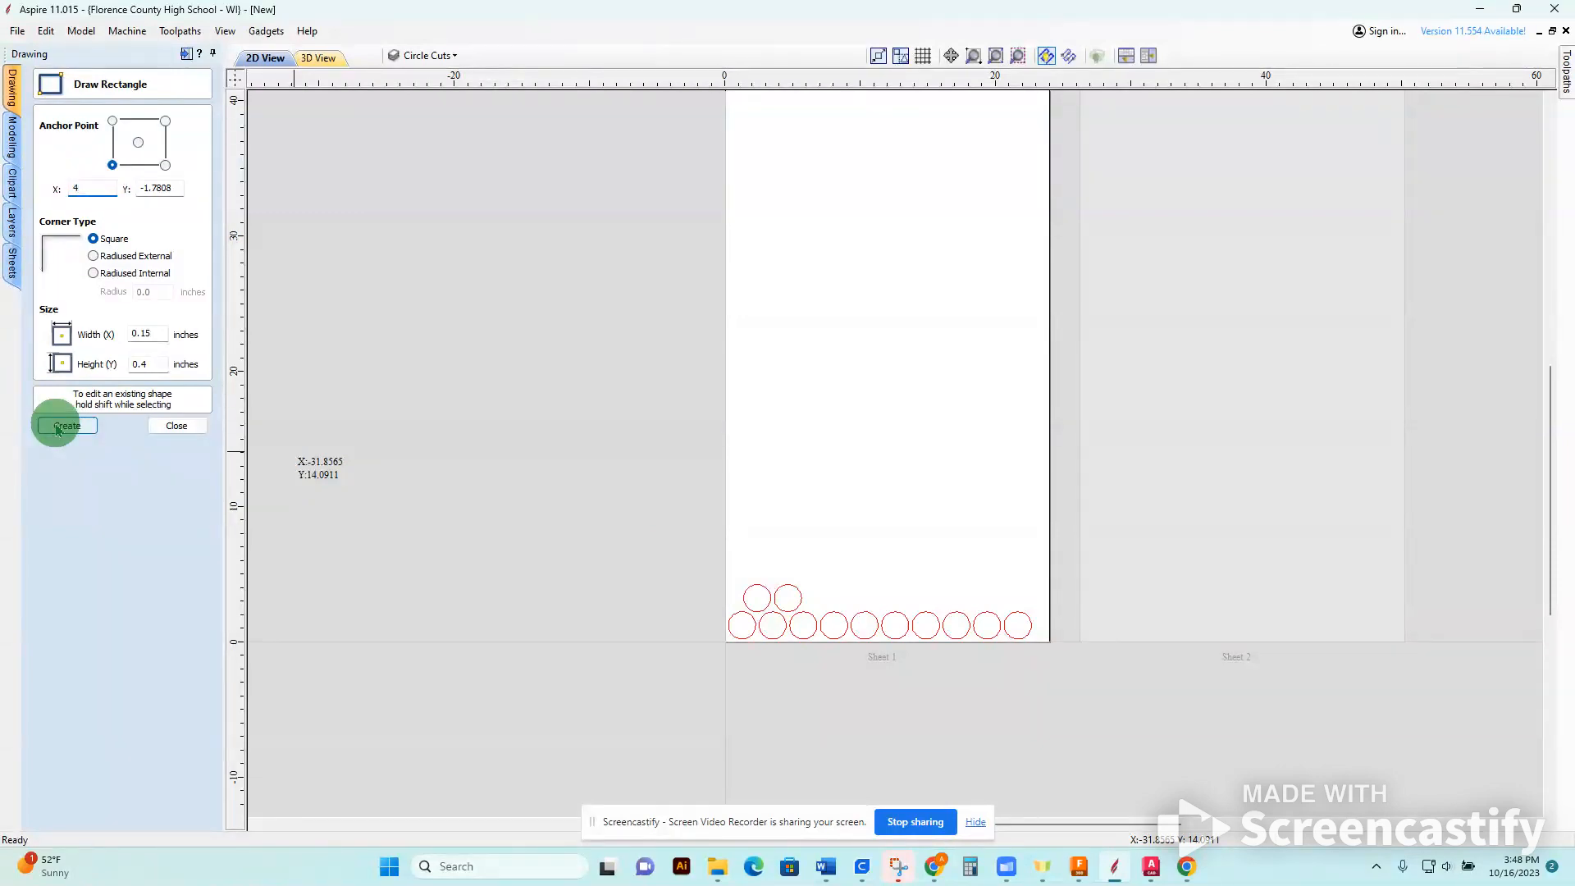
left_click(174, 189)
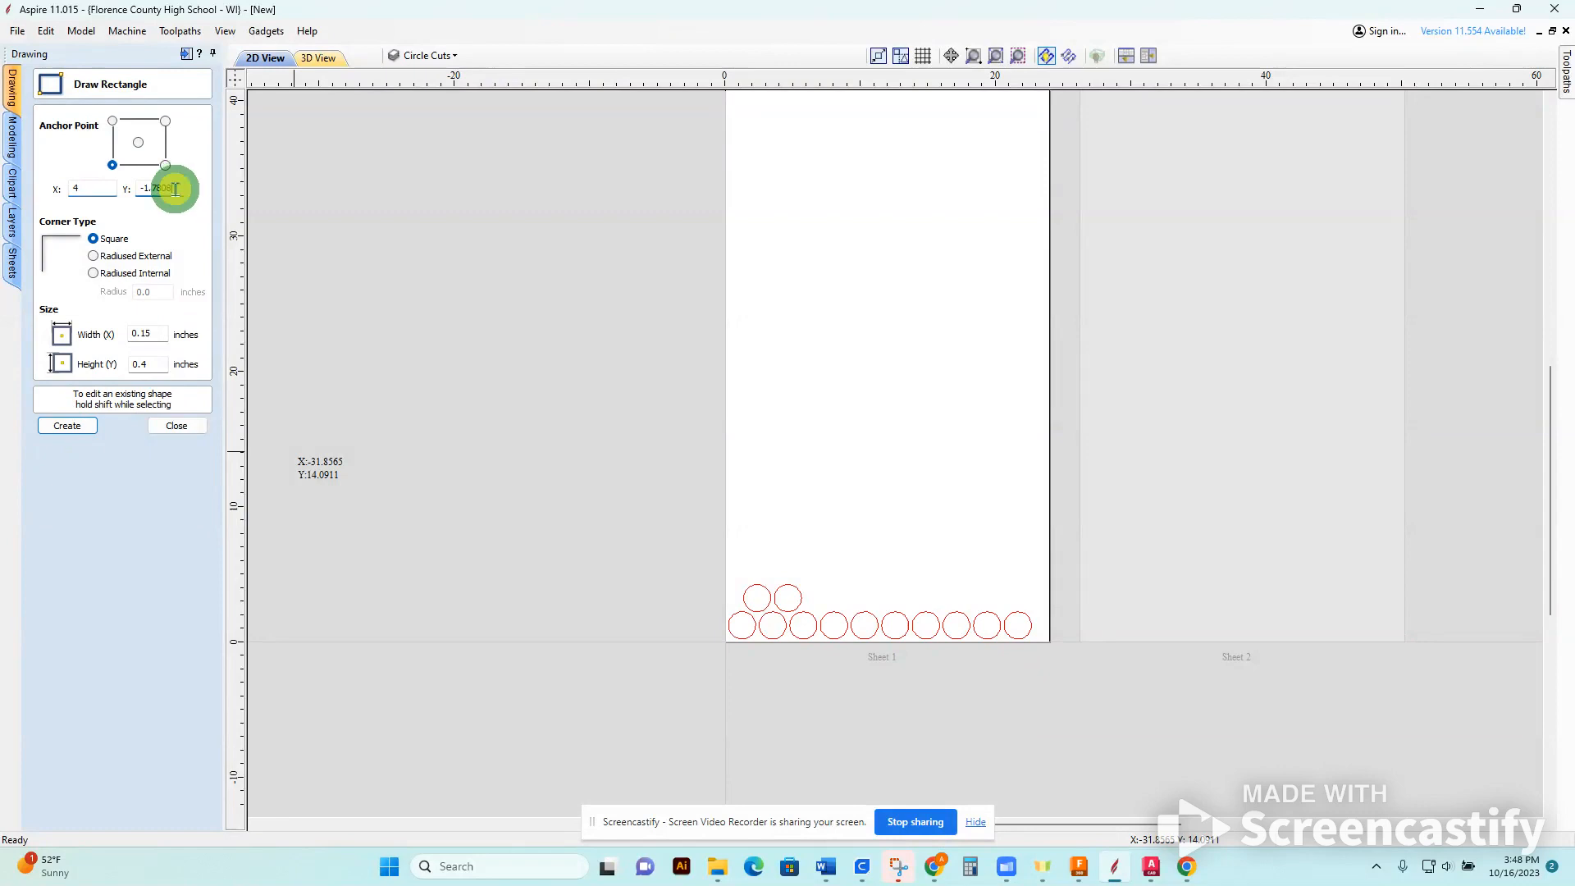
double_click(176, 188)
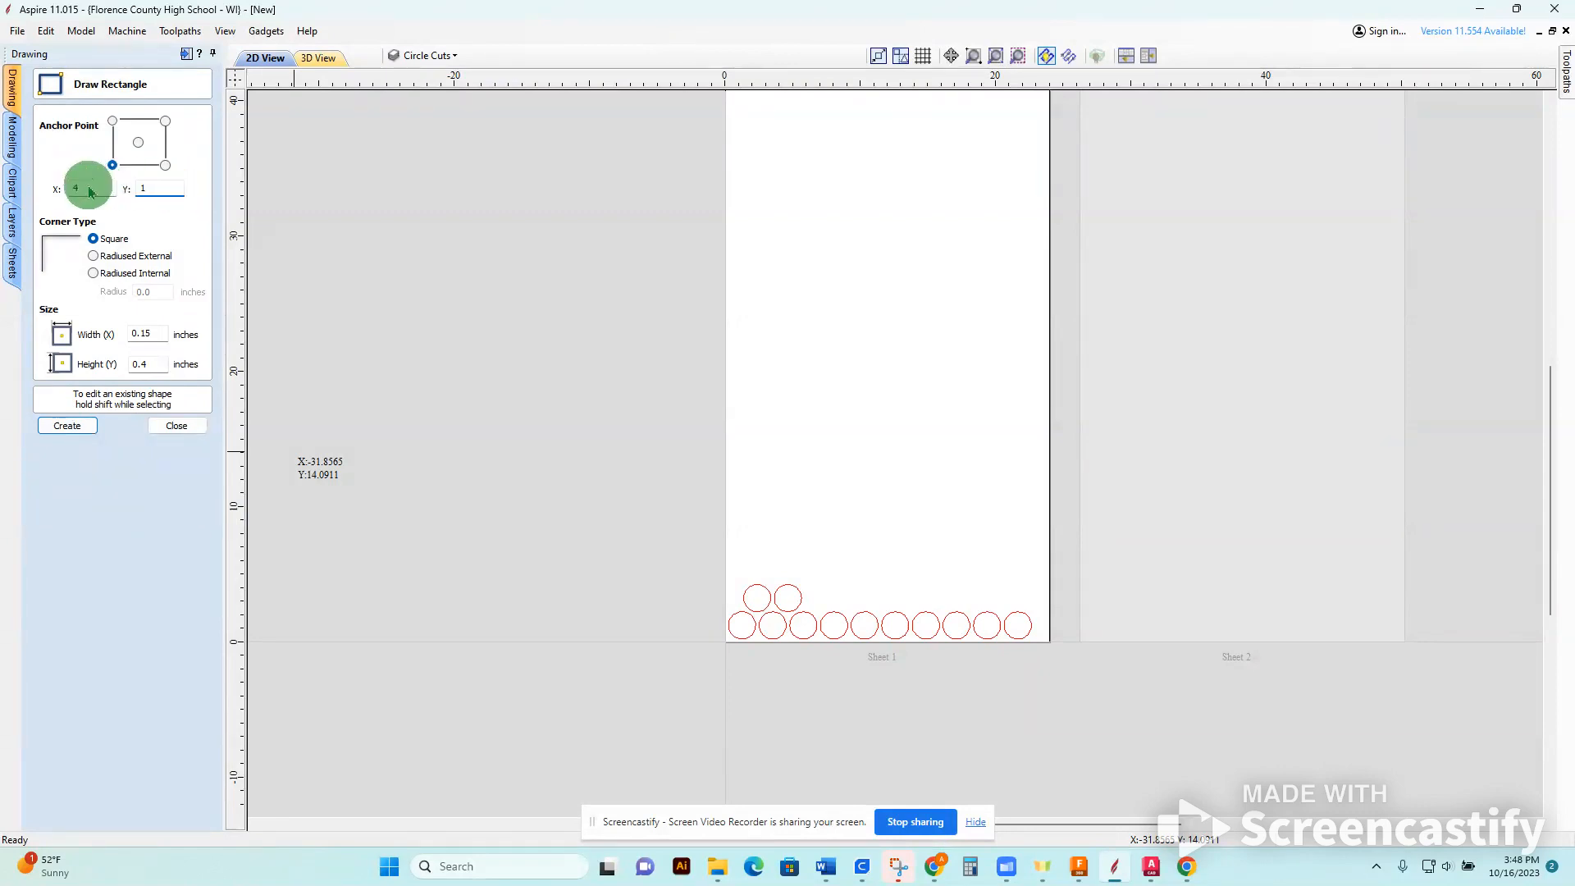
double_click(146, 333)
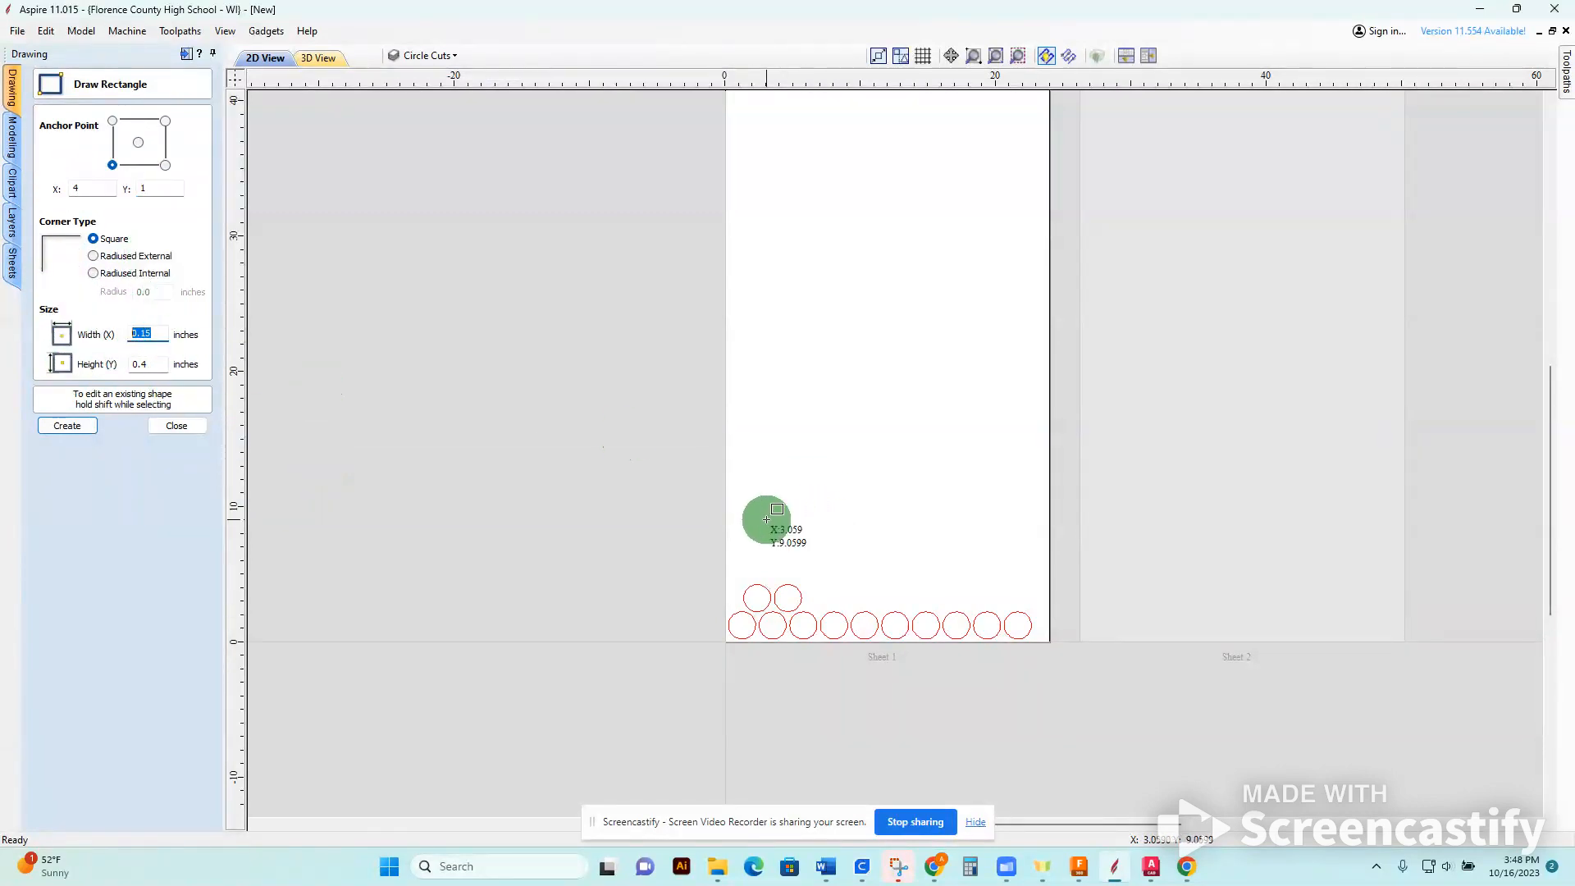
type("20")
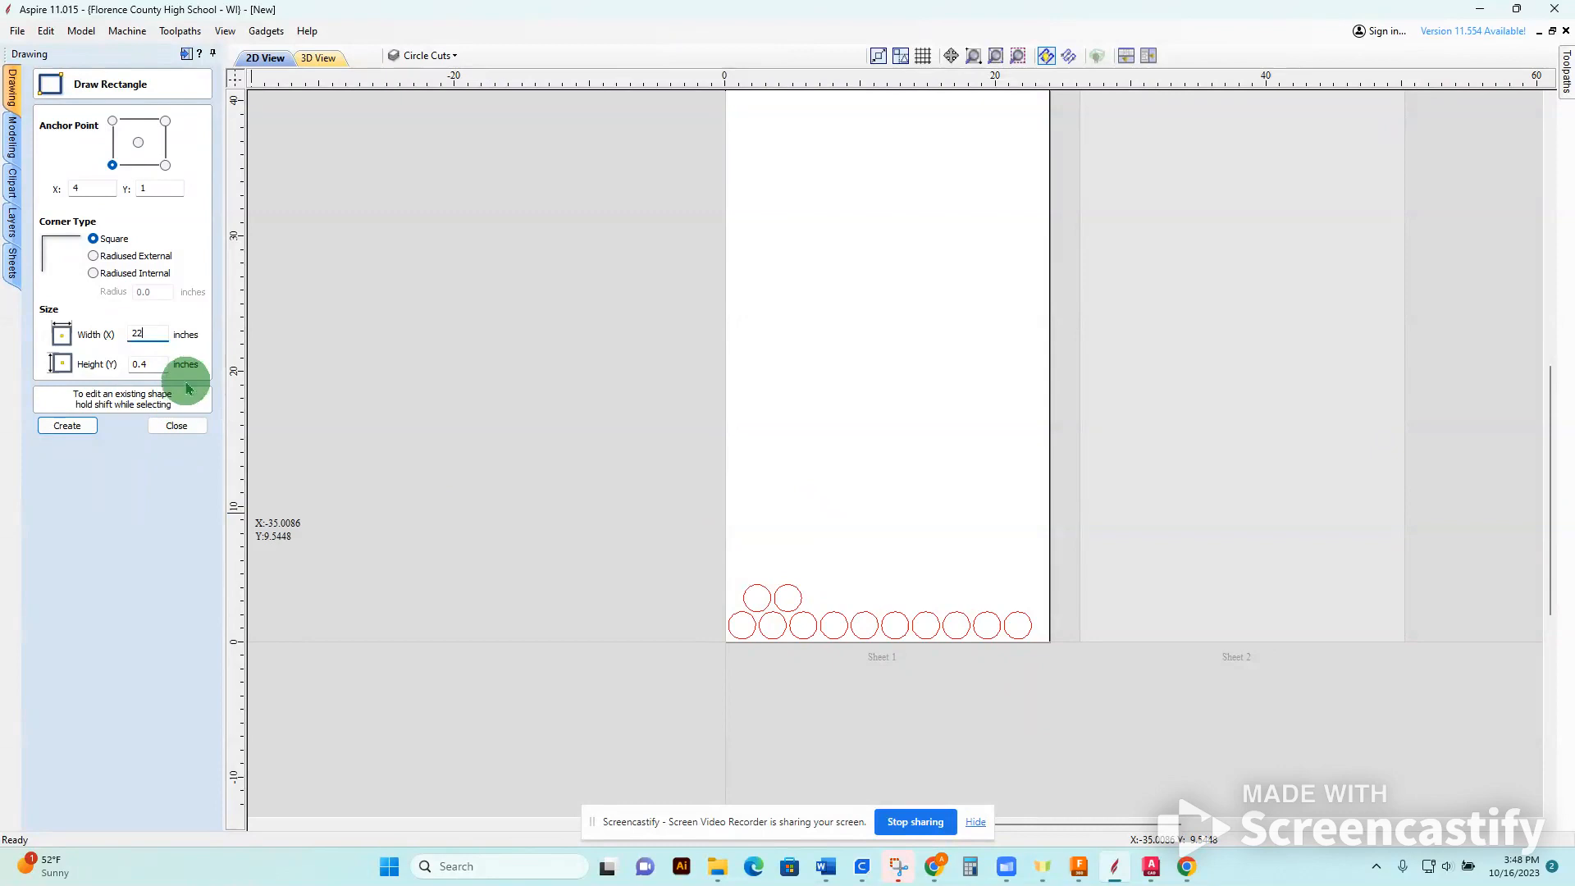
left_click(164, 365)
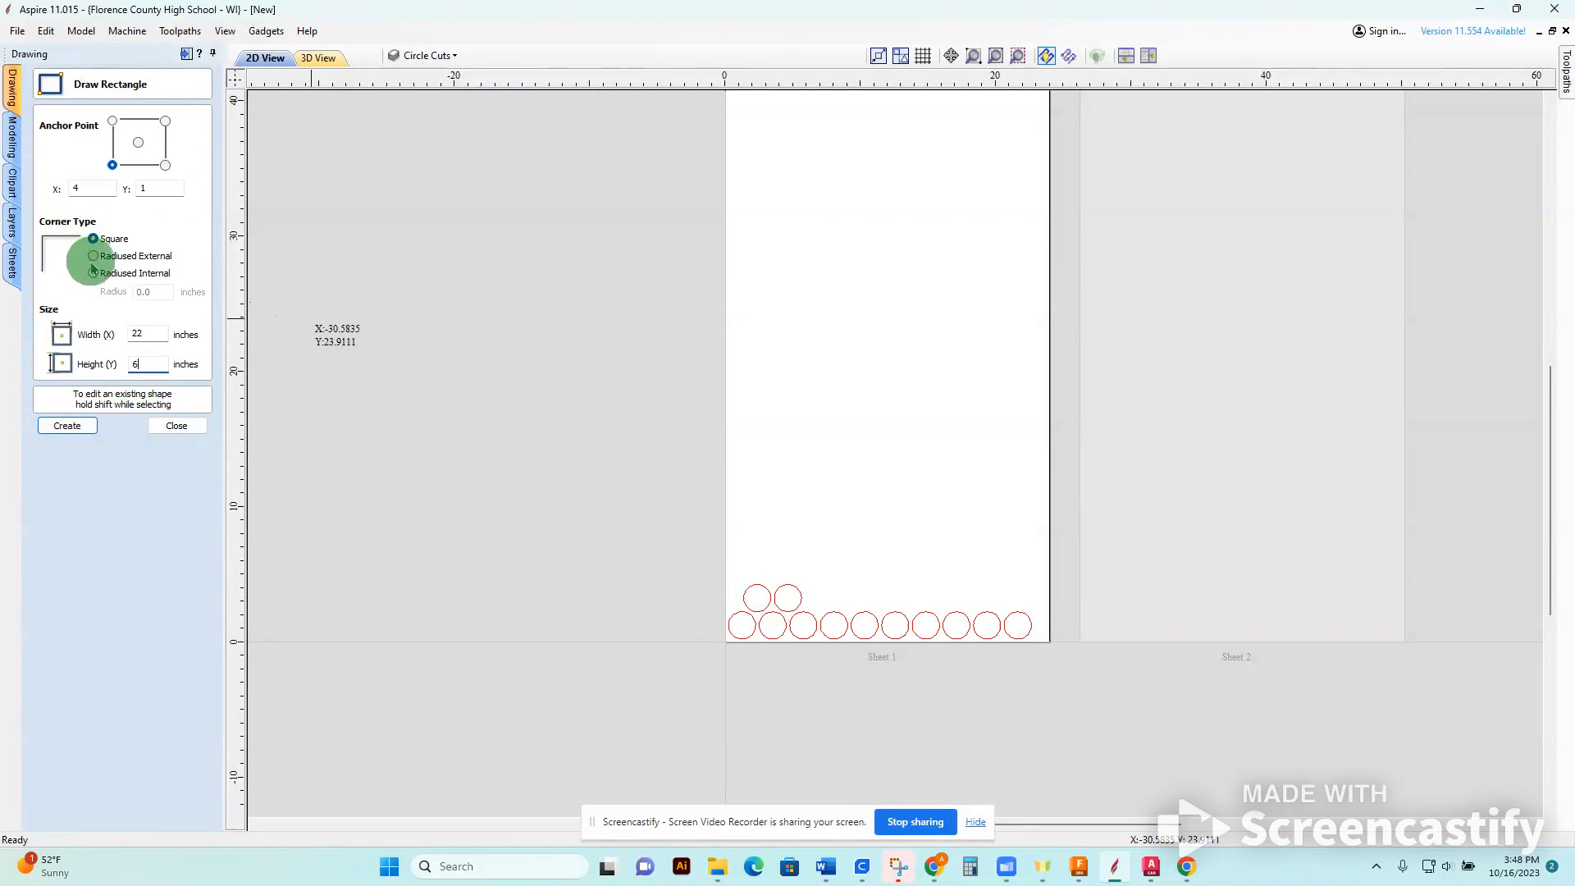
Try out the corner types, create the rectangle with square corners at X 4, Y 1, and undo it.
left_click(93, 273)
left_click(93, 257)
left_click(94, 275)
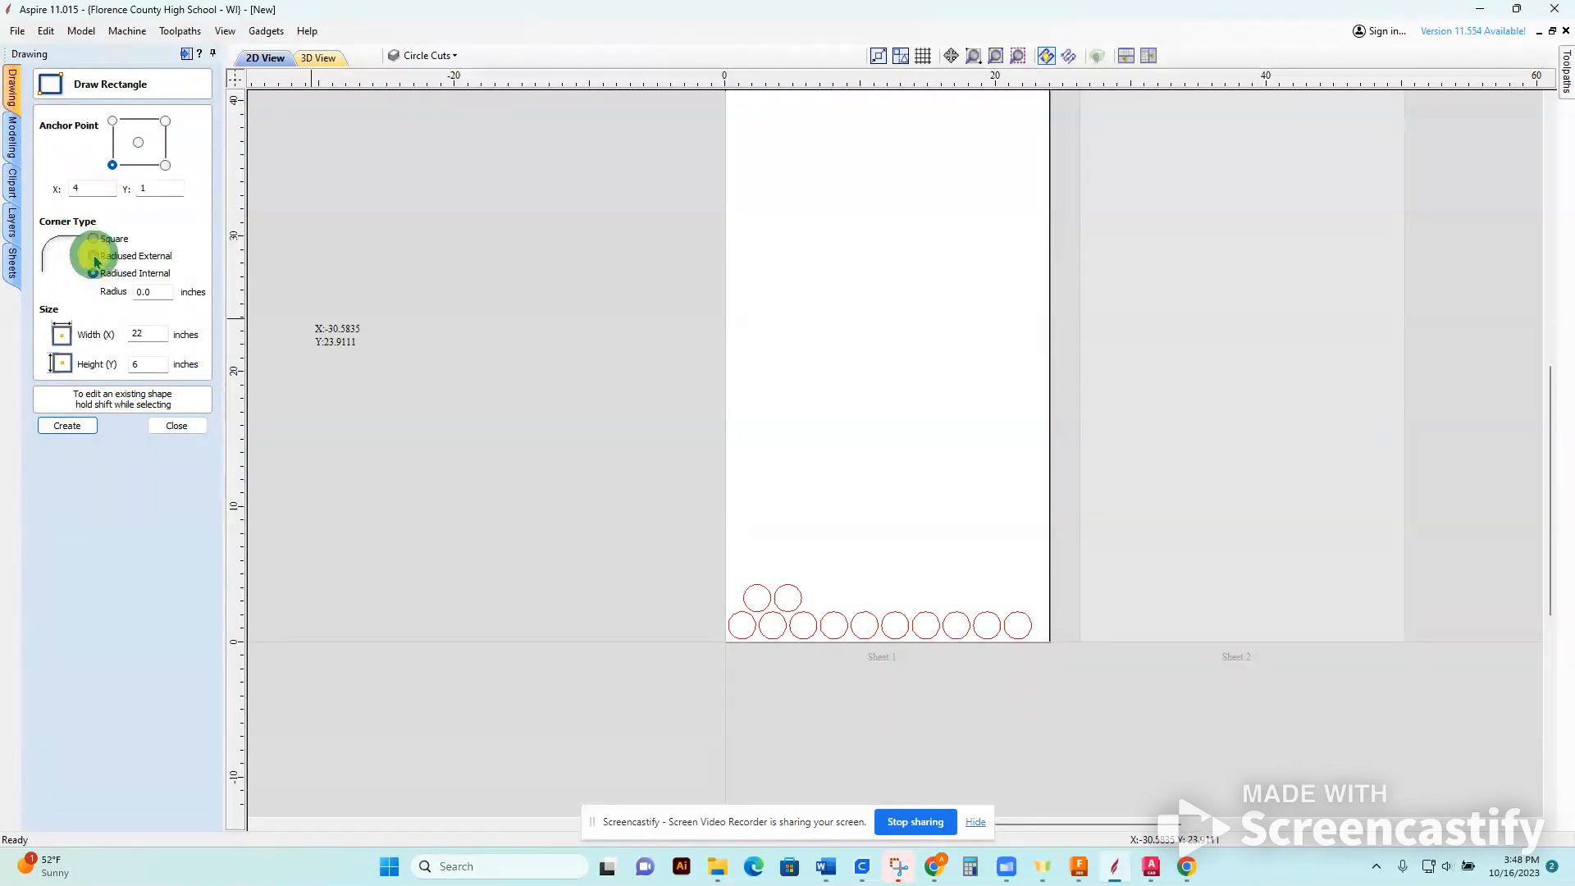
left_click(93, 238)
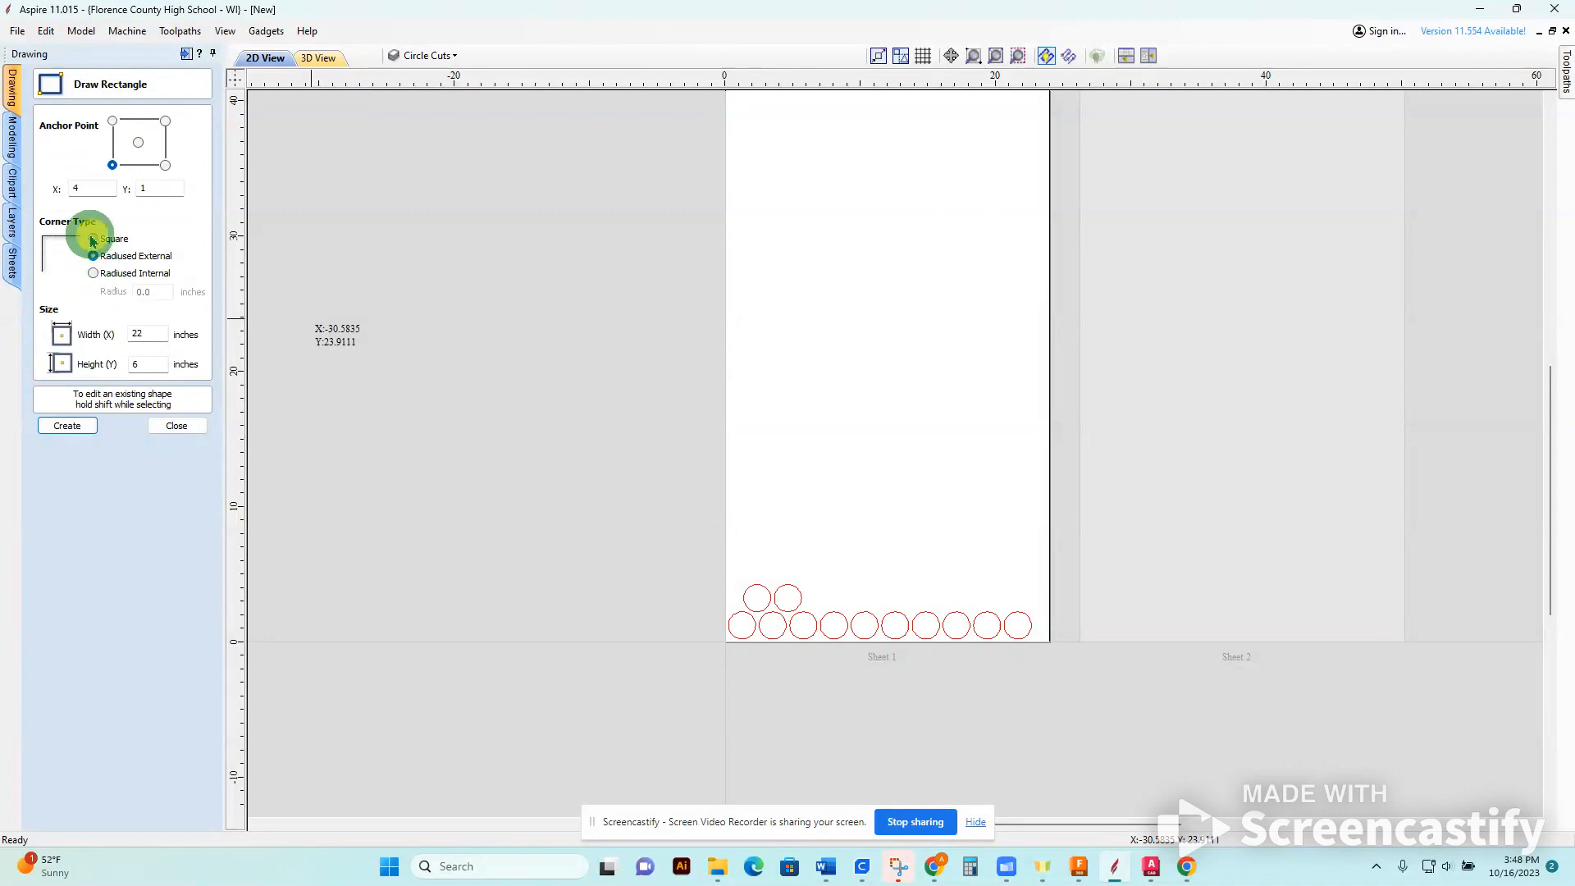
left_click(69, 425)
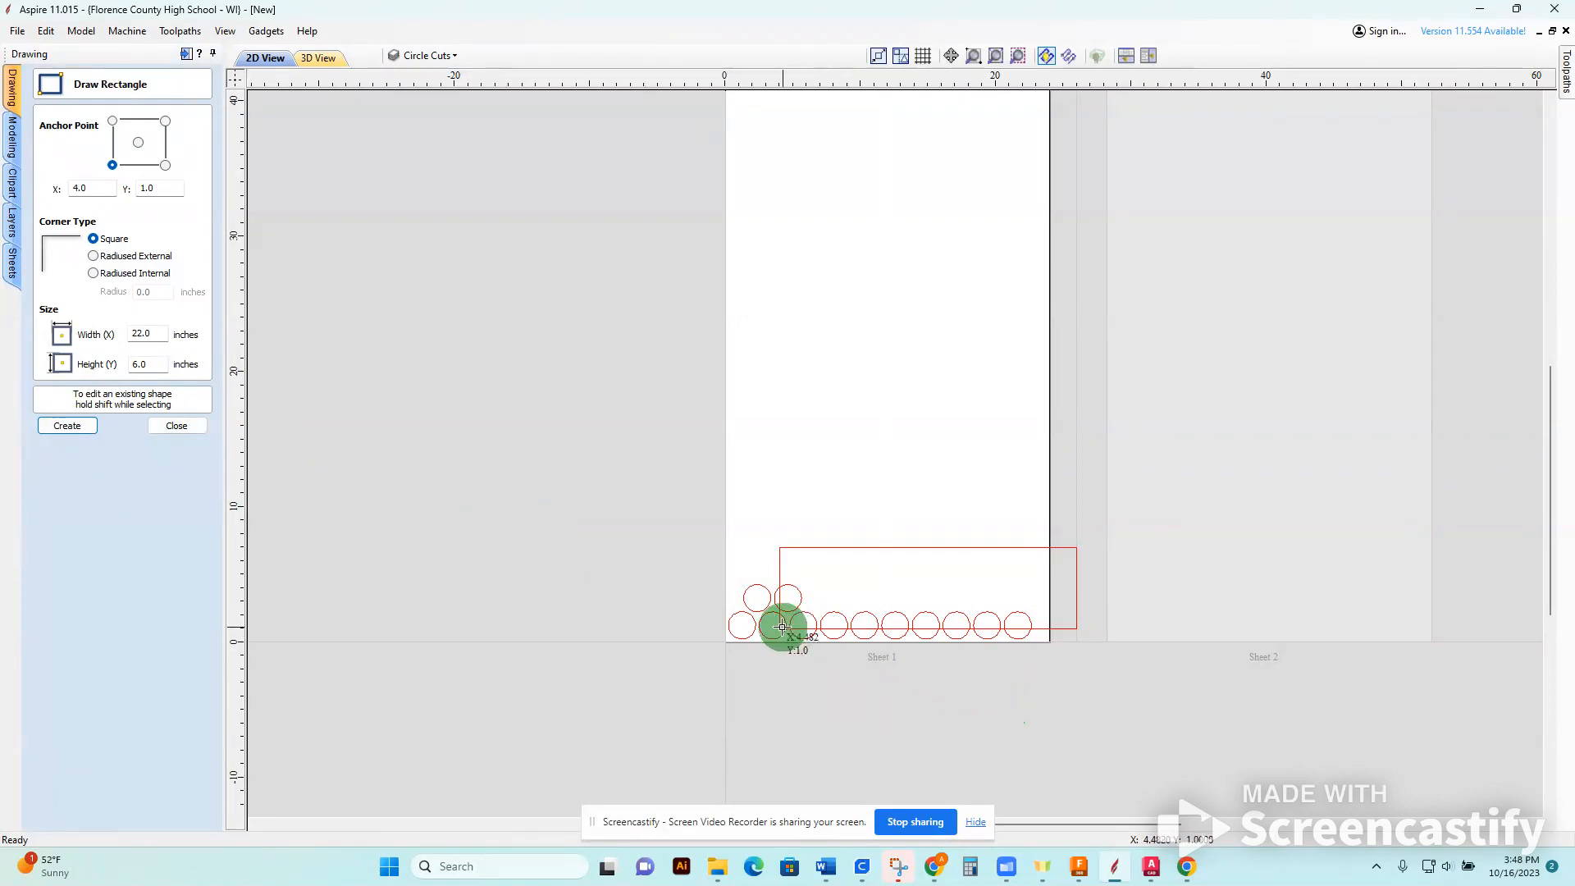
left_click(112, 187)
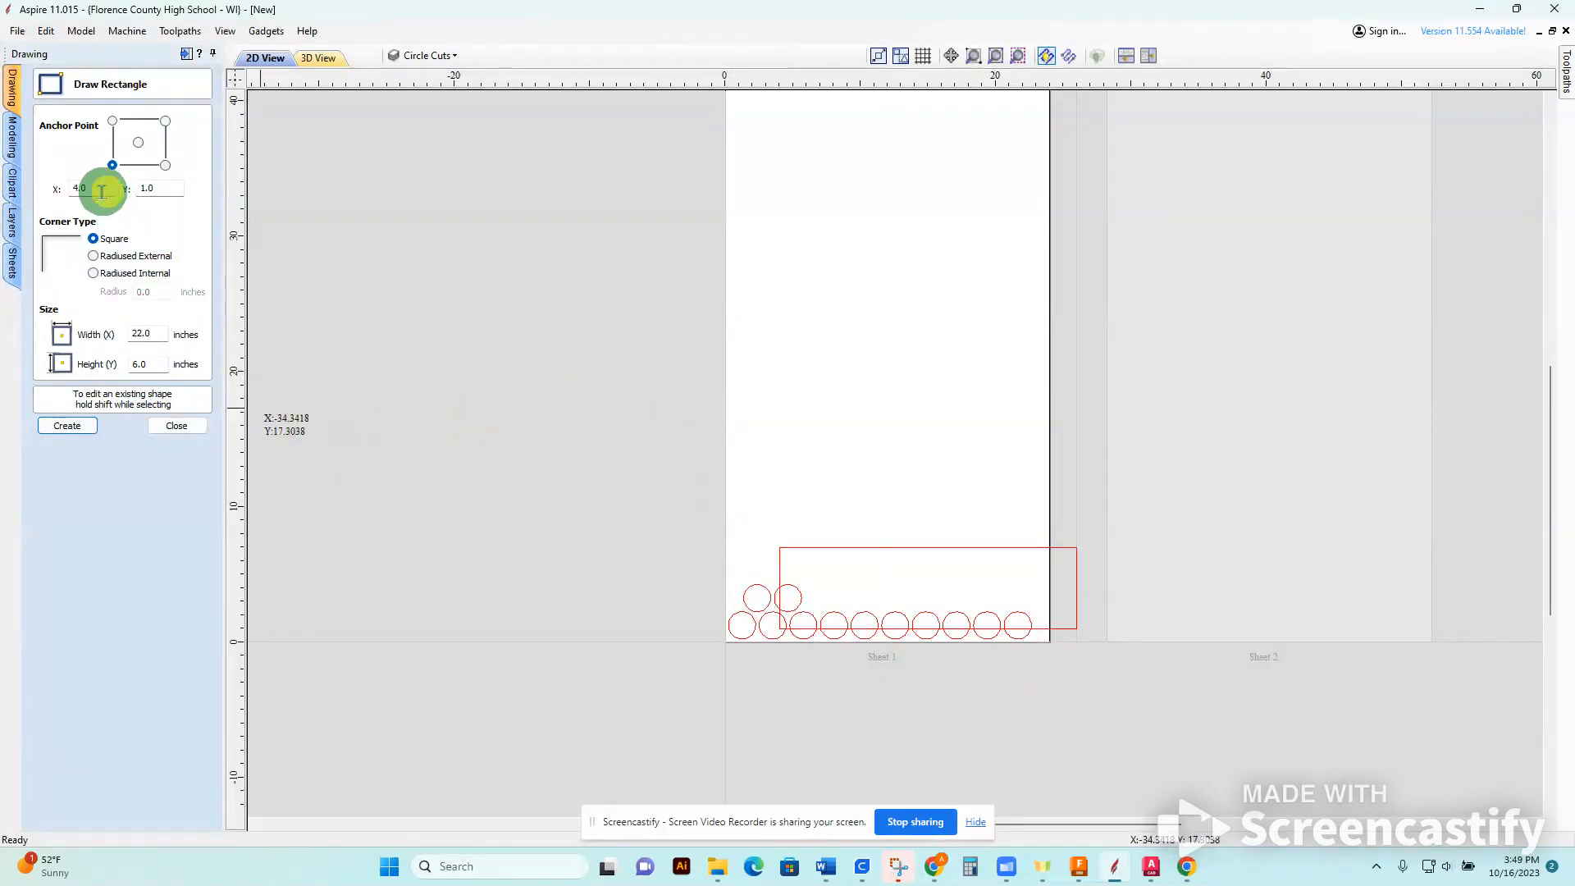
key("ctrl+z")
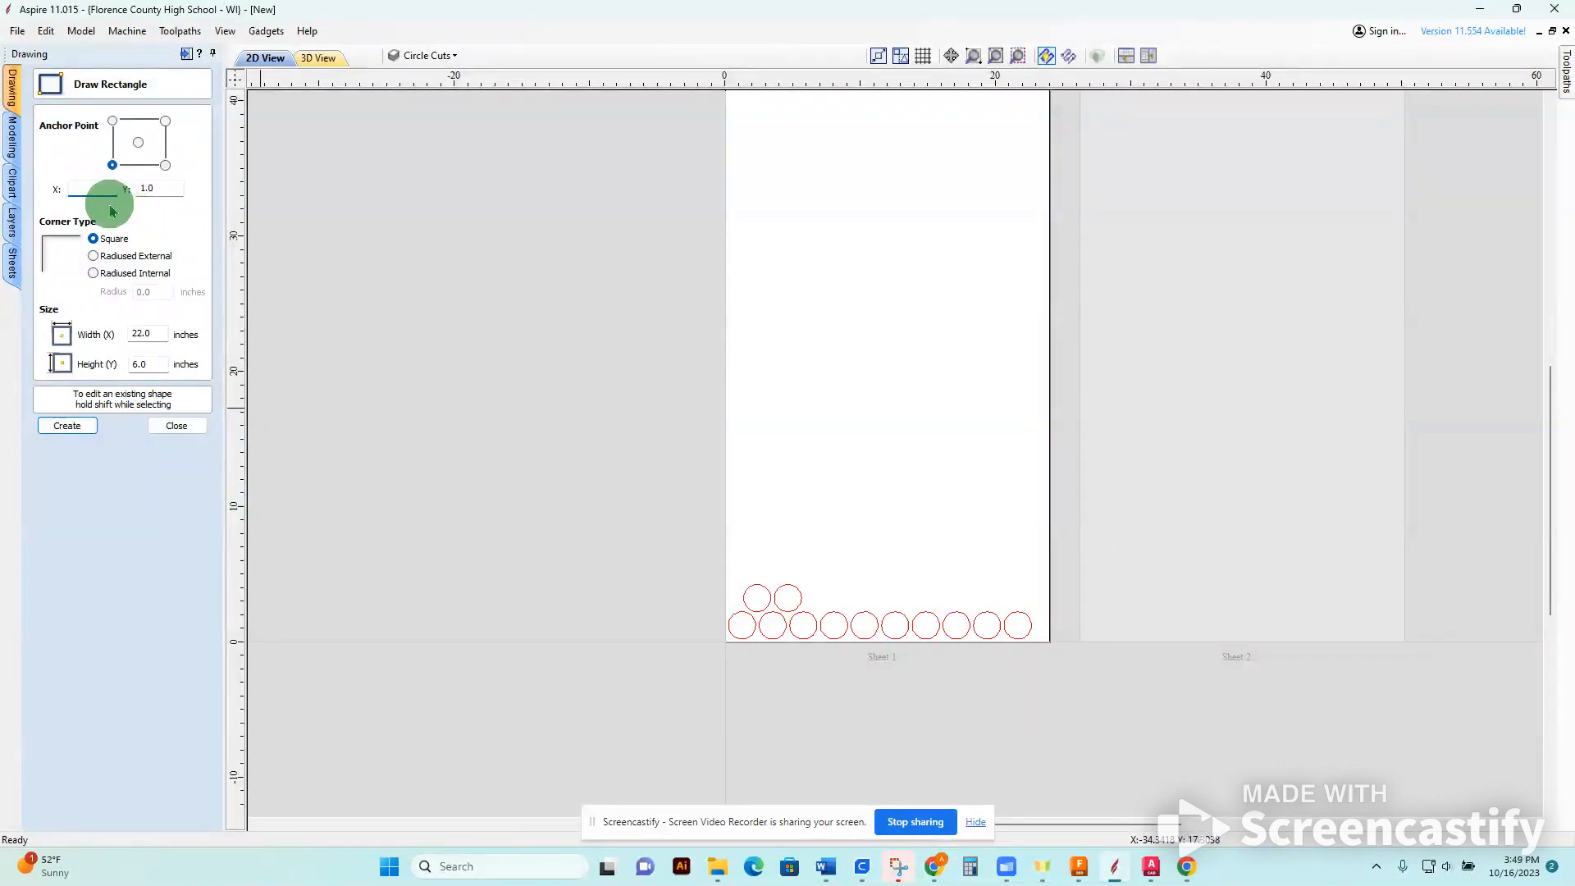
Create the 22 by 6 inch rectangle above the circles with its lower-left anchor at X 1, Y 5.
type("1")
double_click(152, 188)
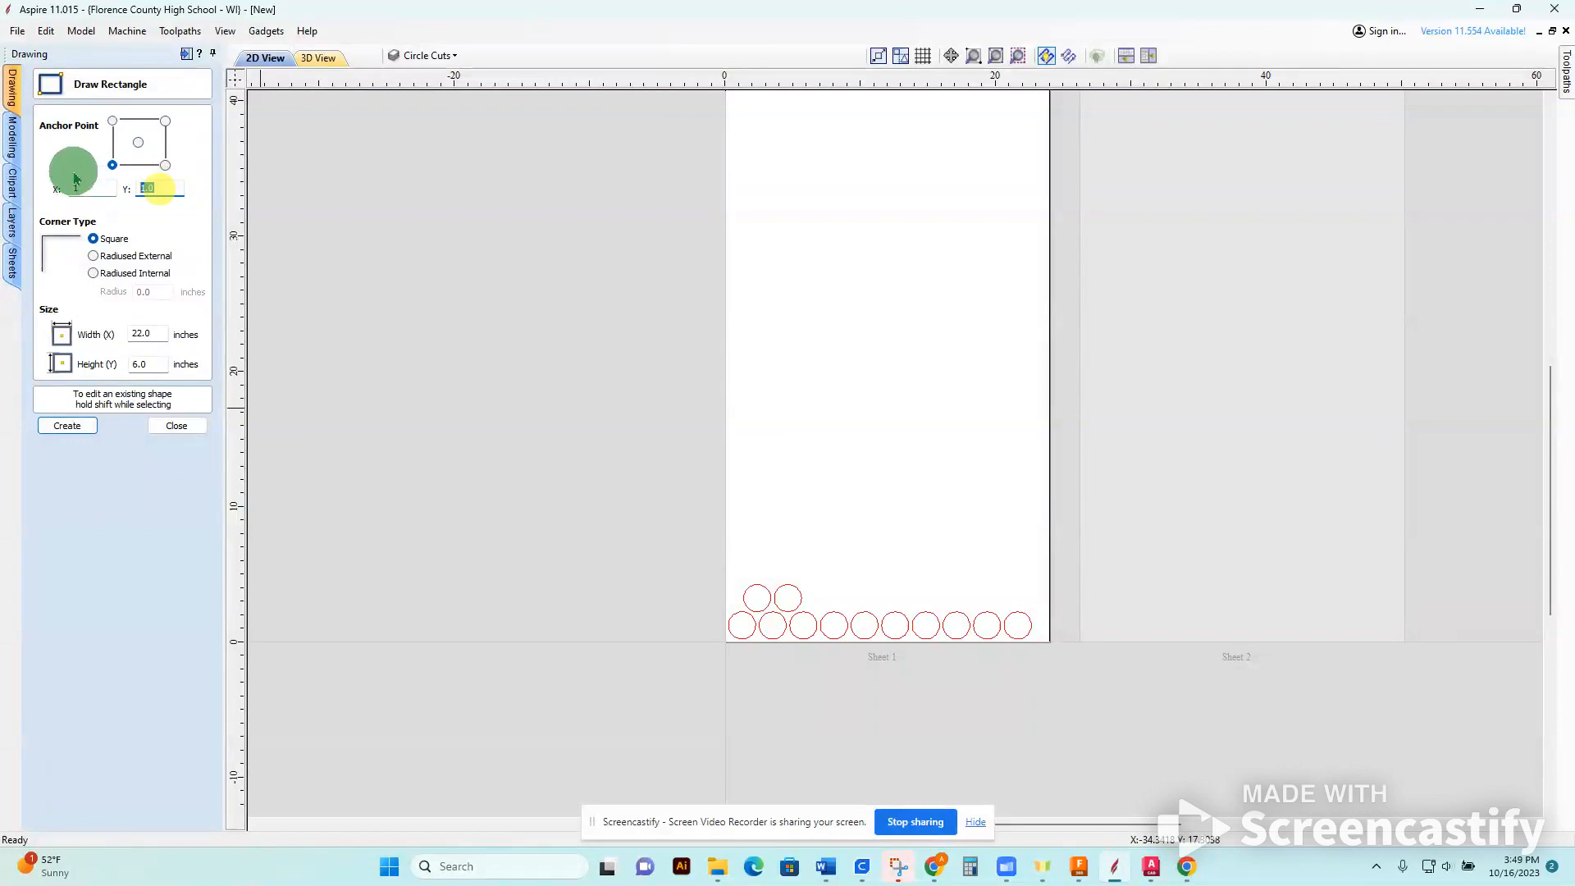
key("Return")
scroll(826, 608, "up", 5)
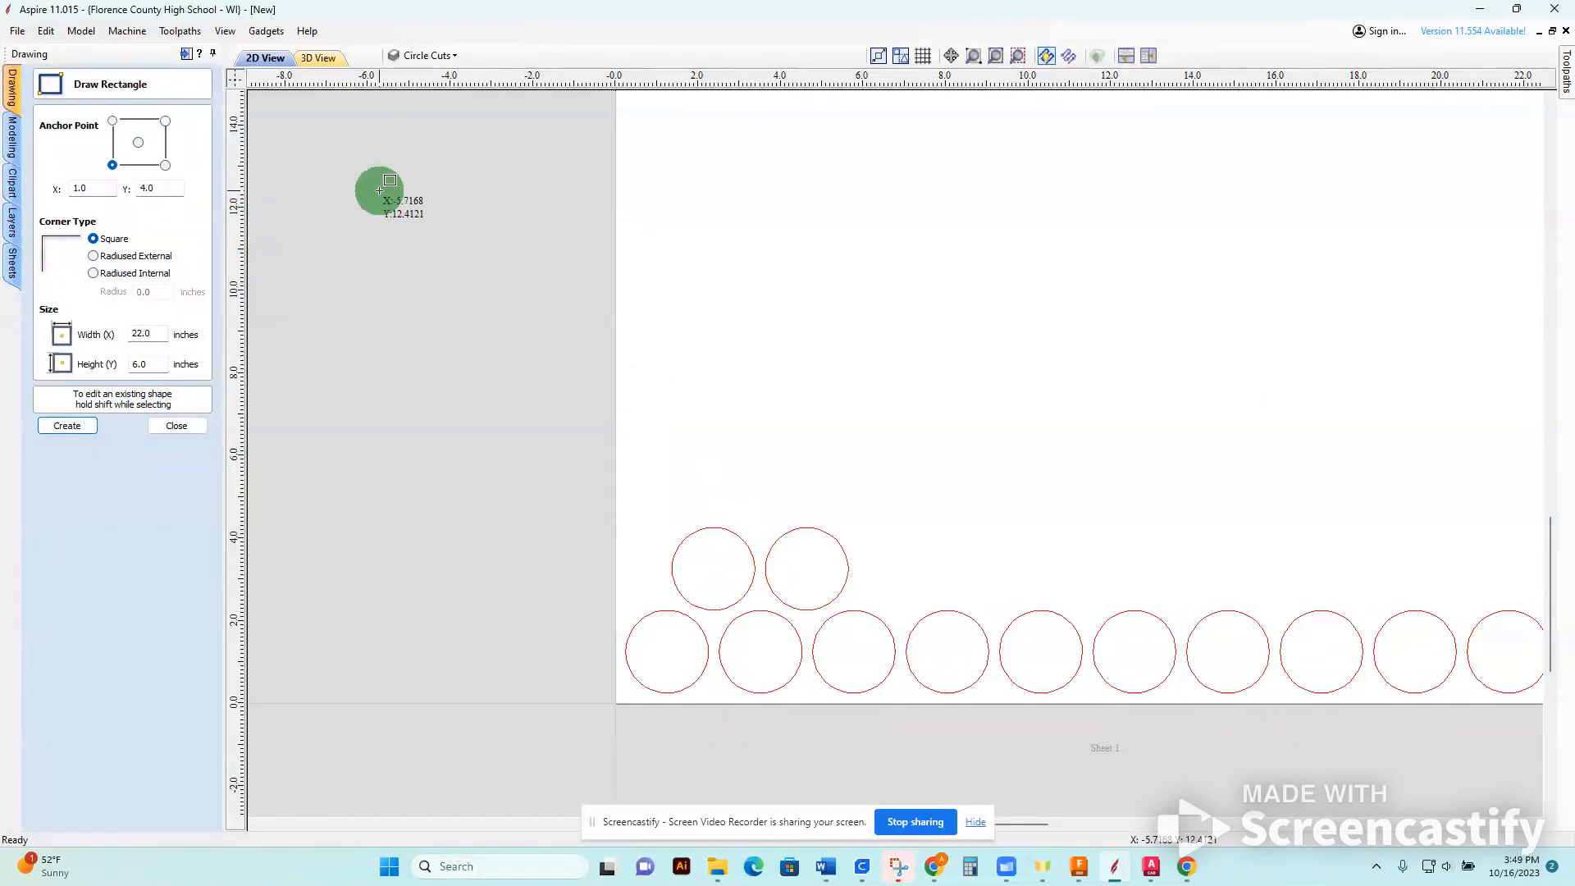
double_click(168, 188)
type("5")
key("Tab")
scroll(949, 520, "up", 3)
scroll(1021, 521, "down", 5)
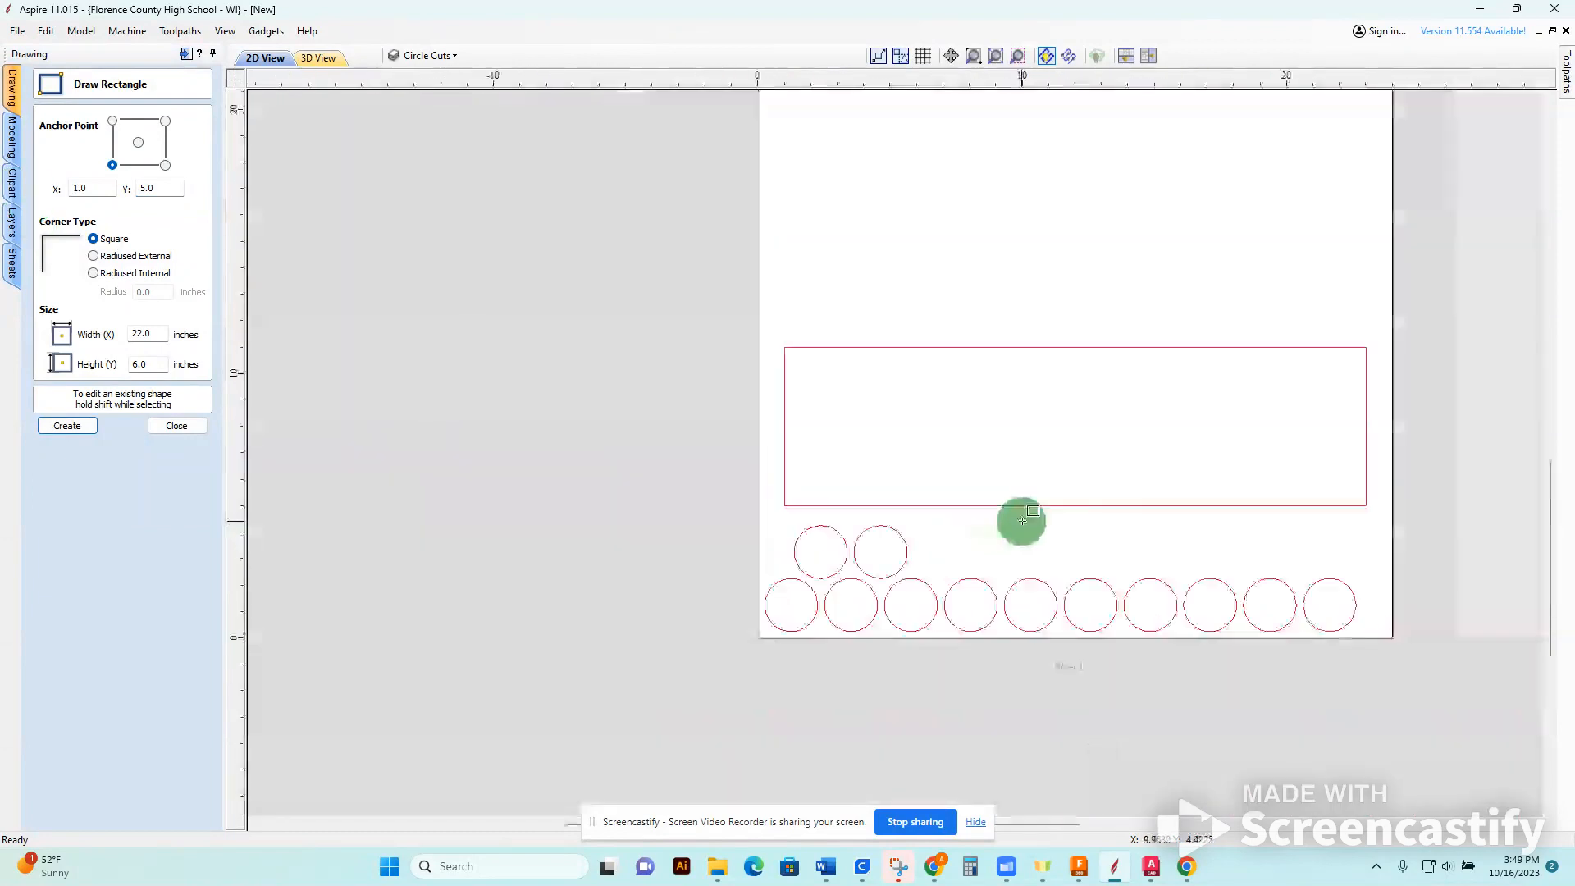
middle_click_drag(1083, 527, 984, 619)
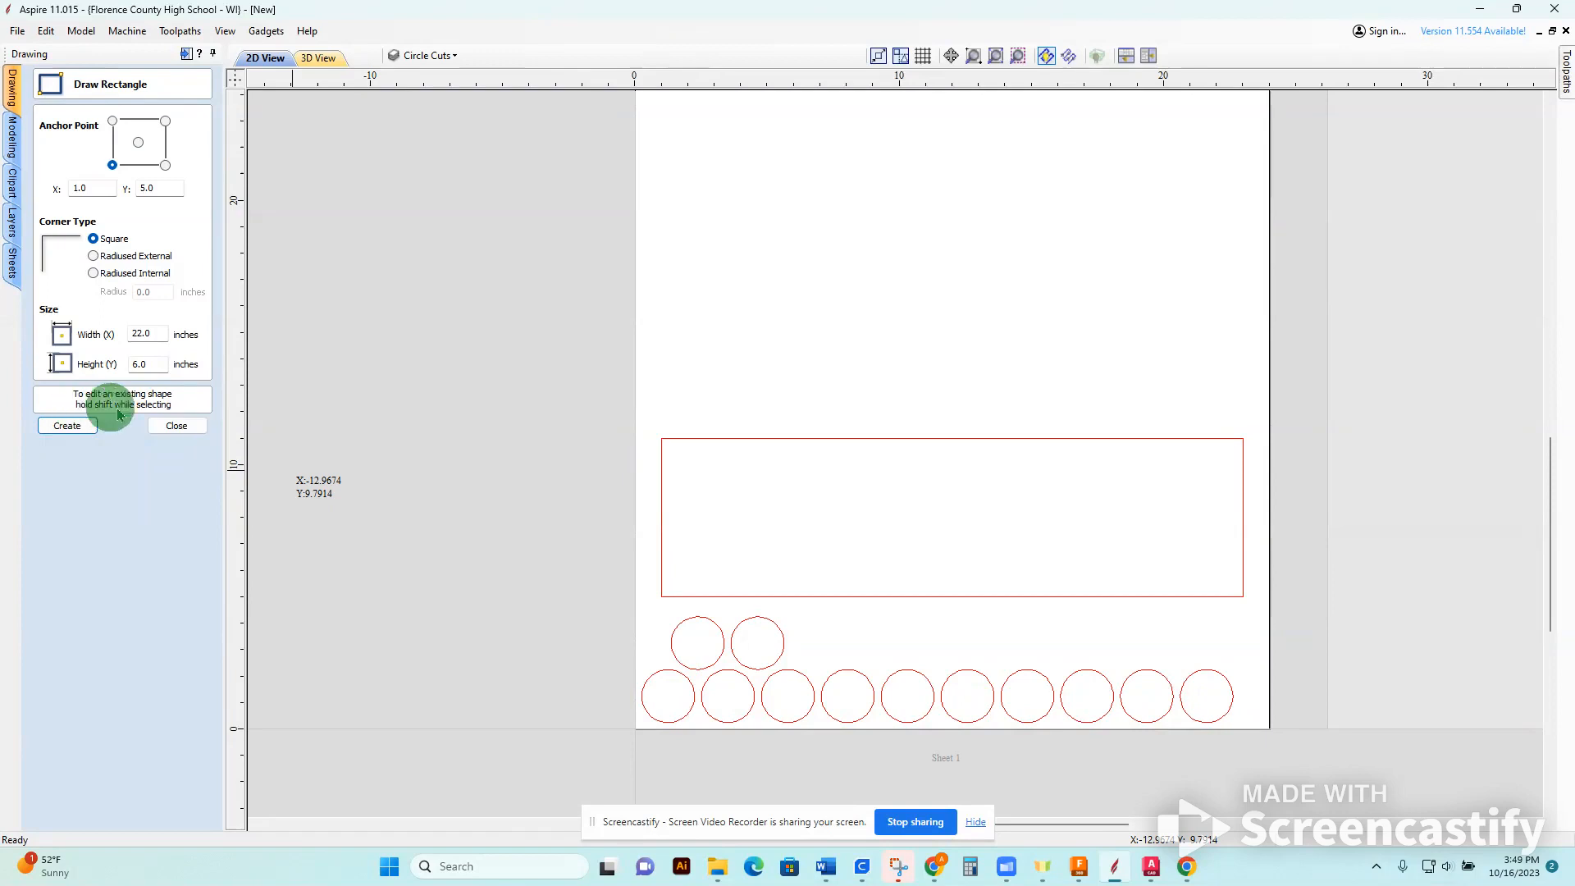
left_click(175, 425)
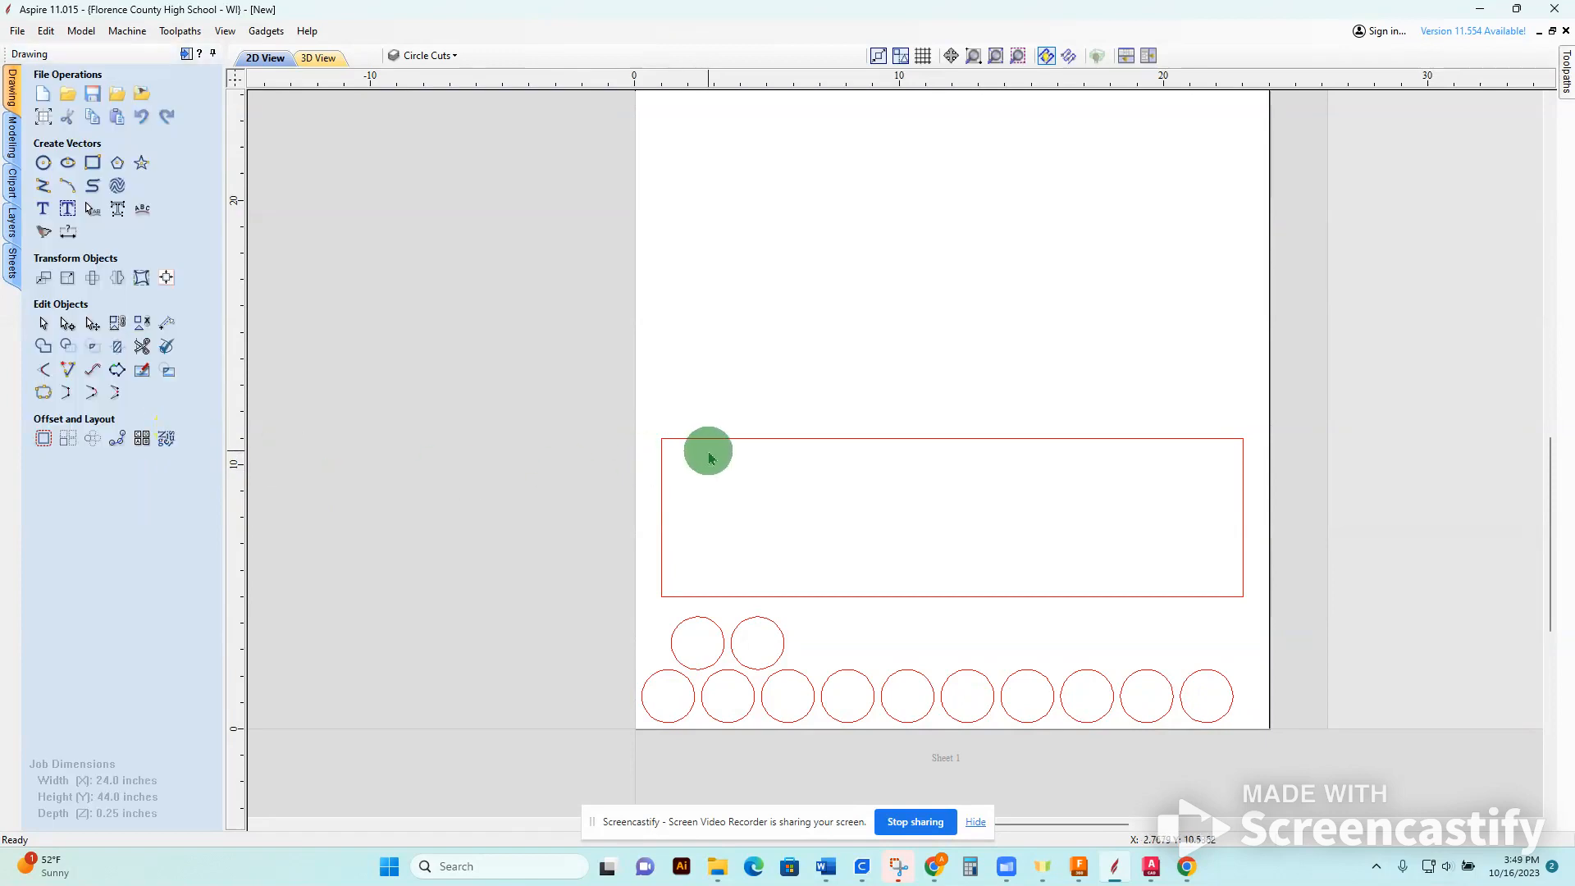
Move the rectangle from the Circle Cuts layer to the Sign layer.
left_click(743, 441)
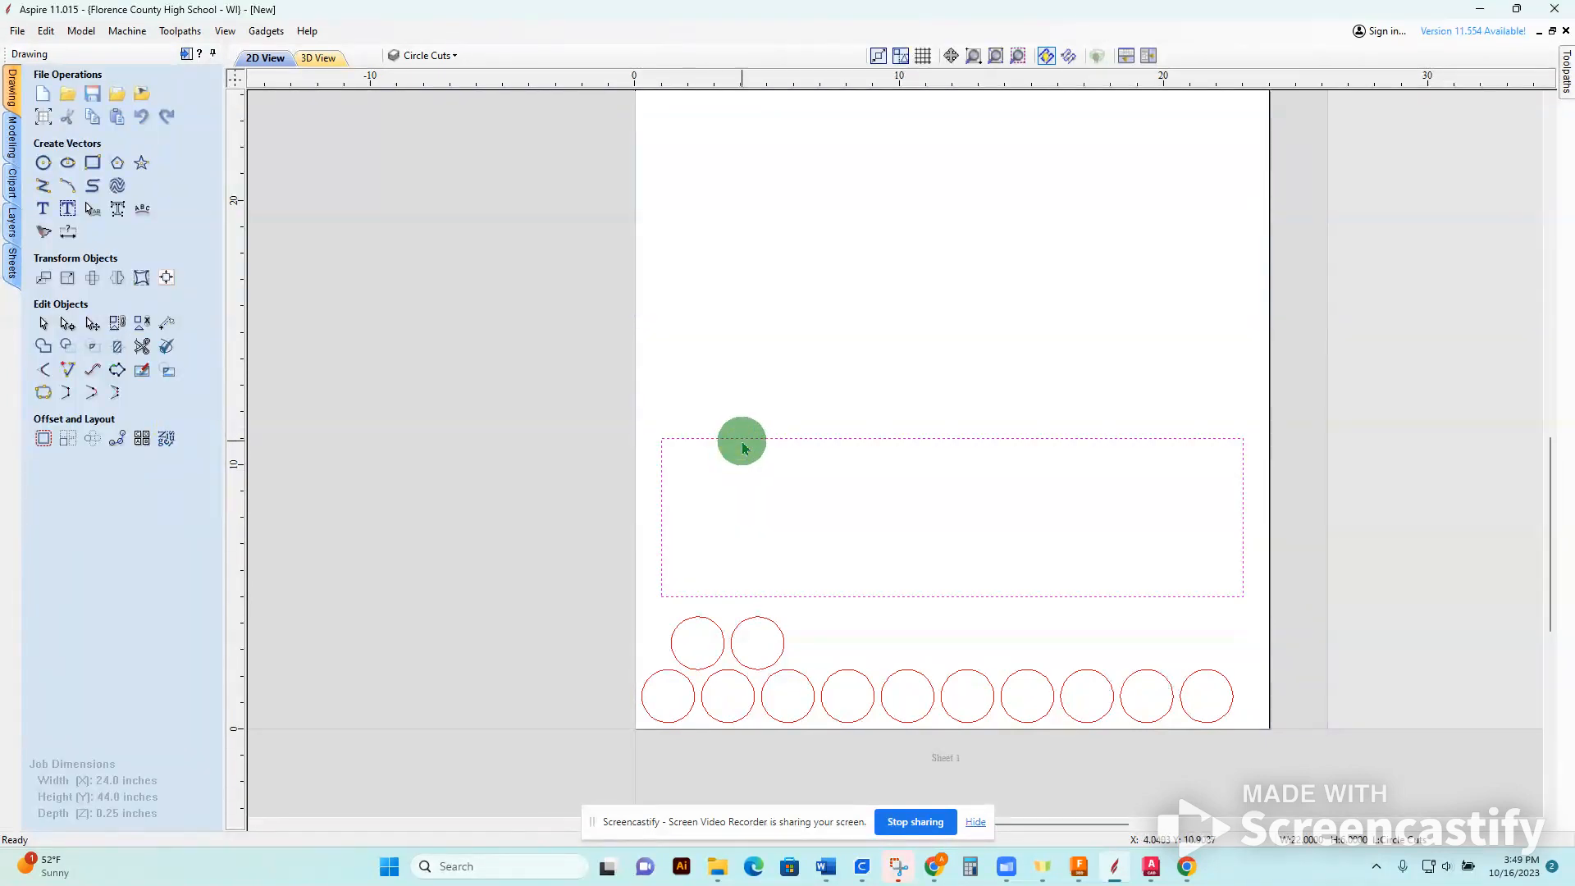
left_click(569, 291)
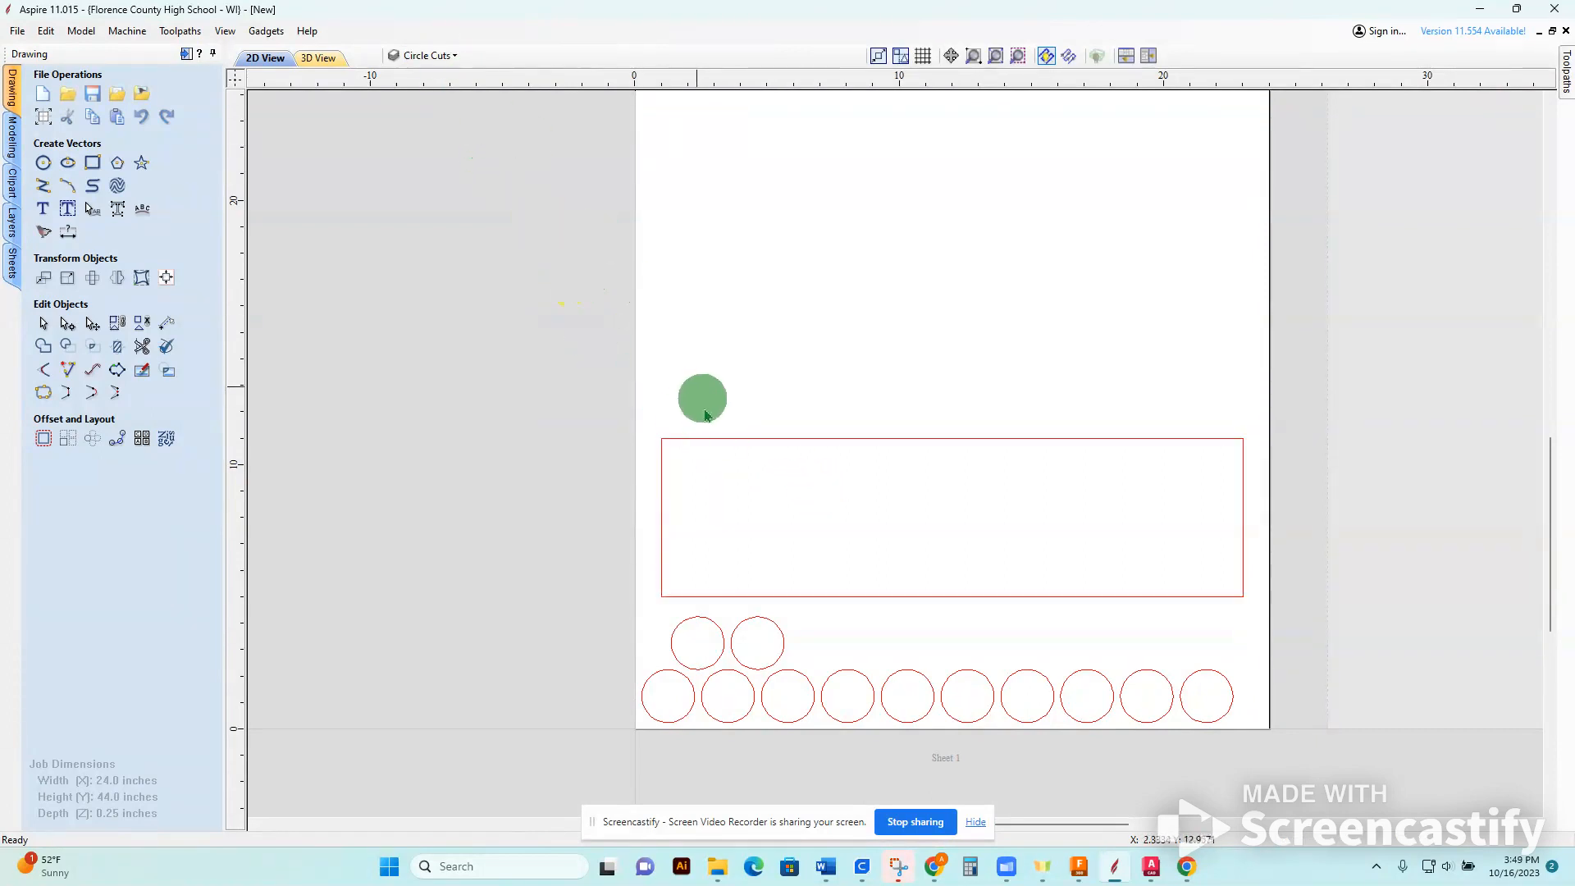
right_click(713, 444)
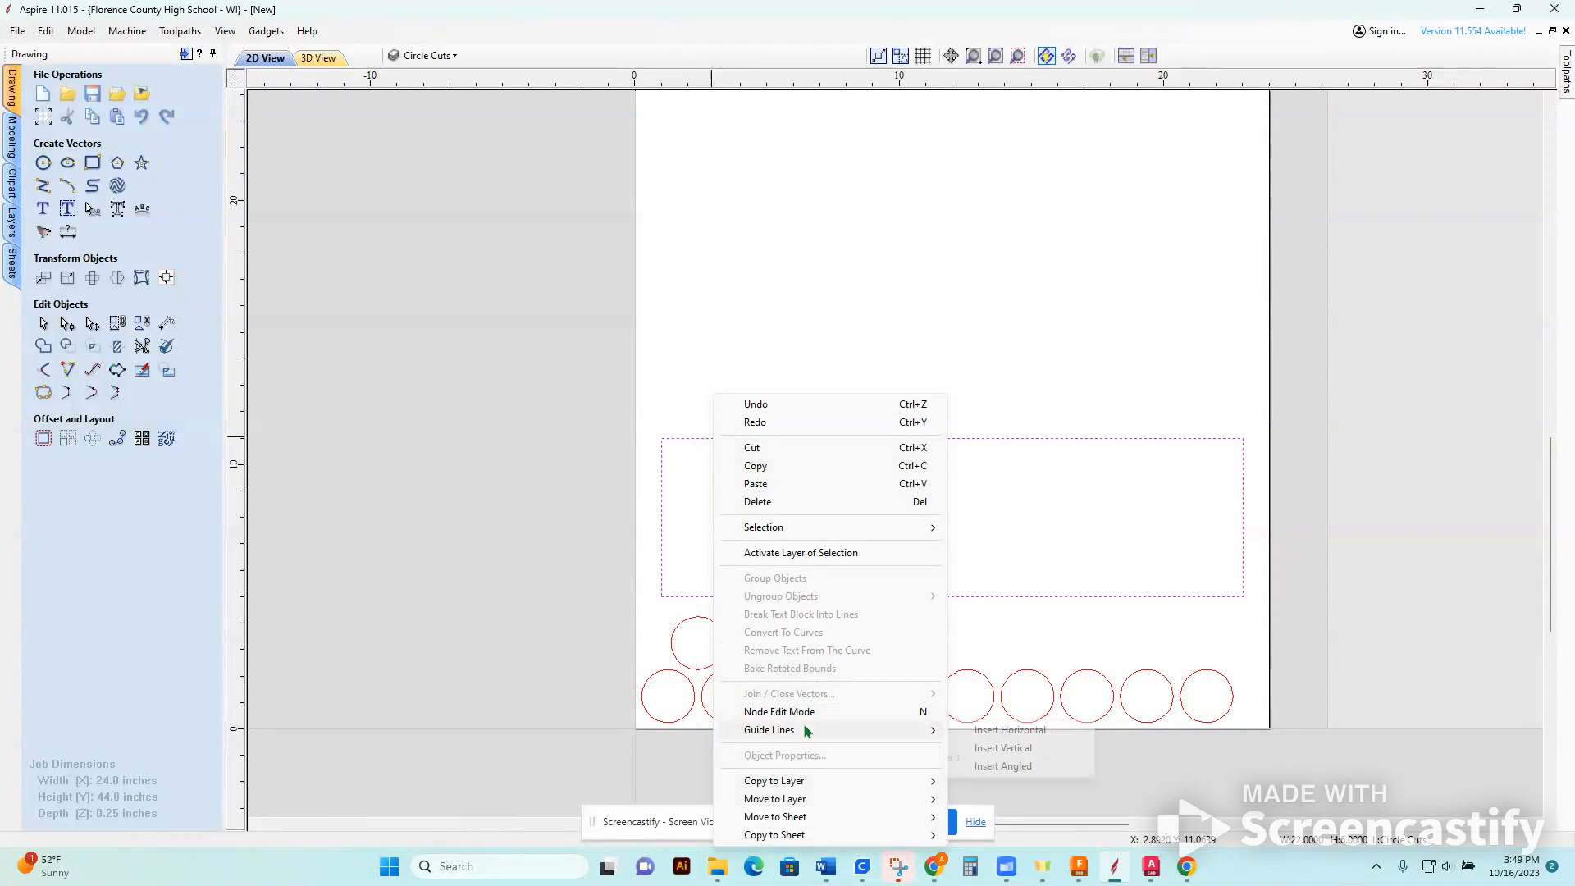
mouse_move(799, 798)
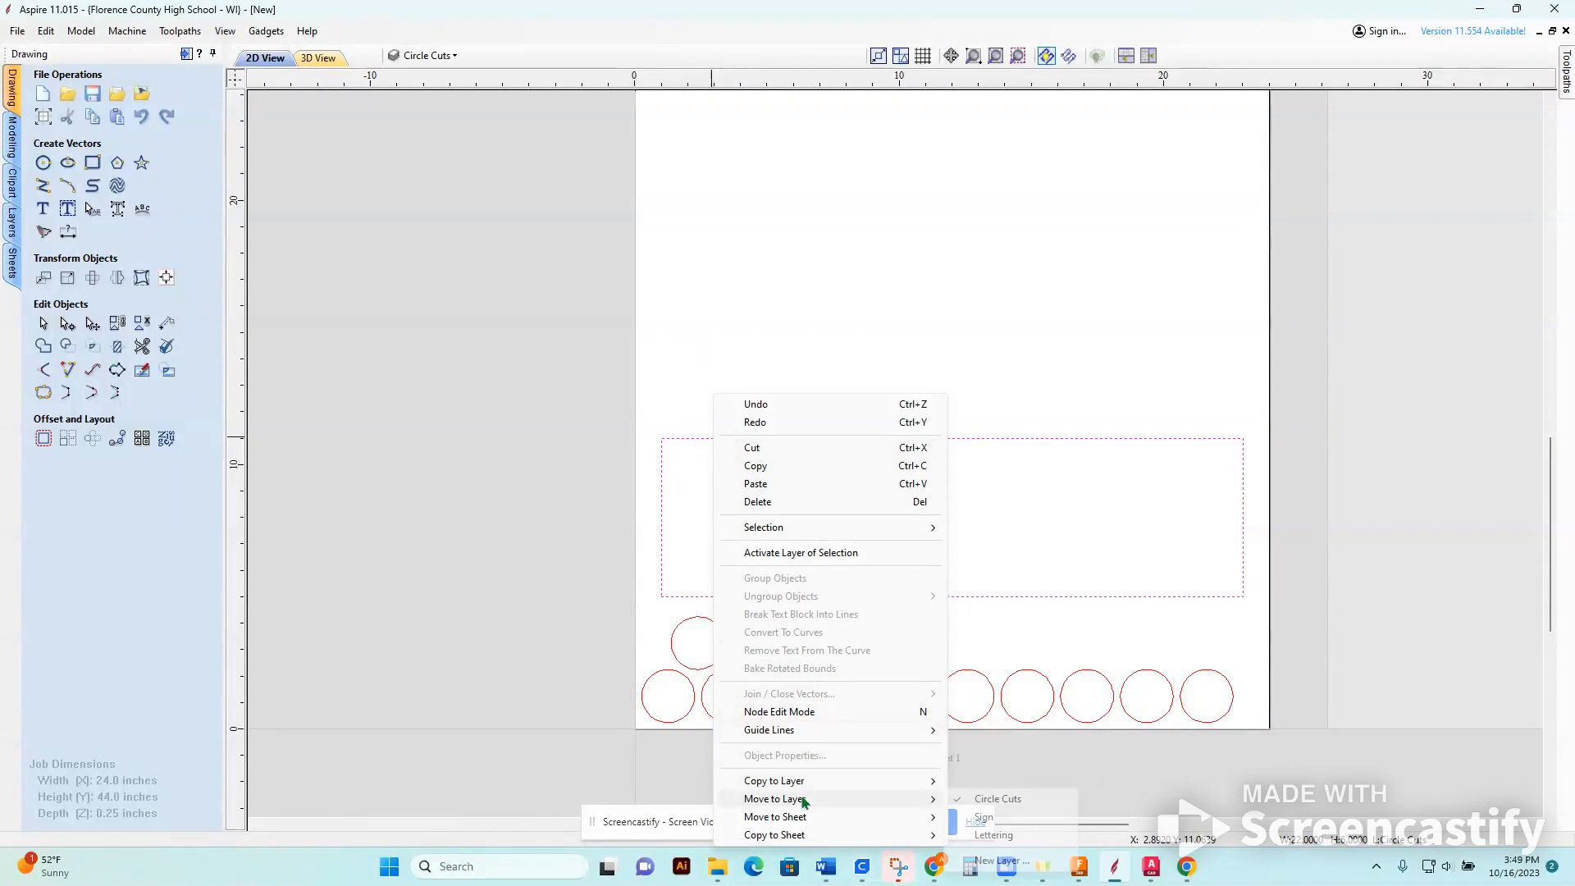
left_click(992, 834)
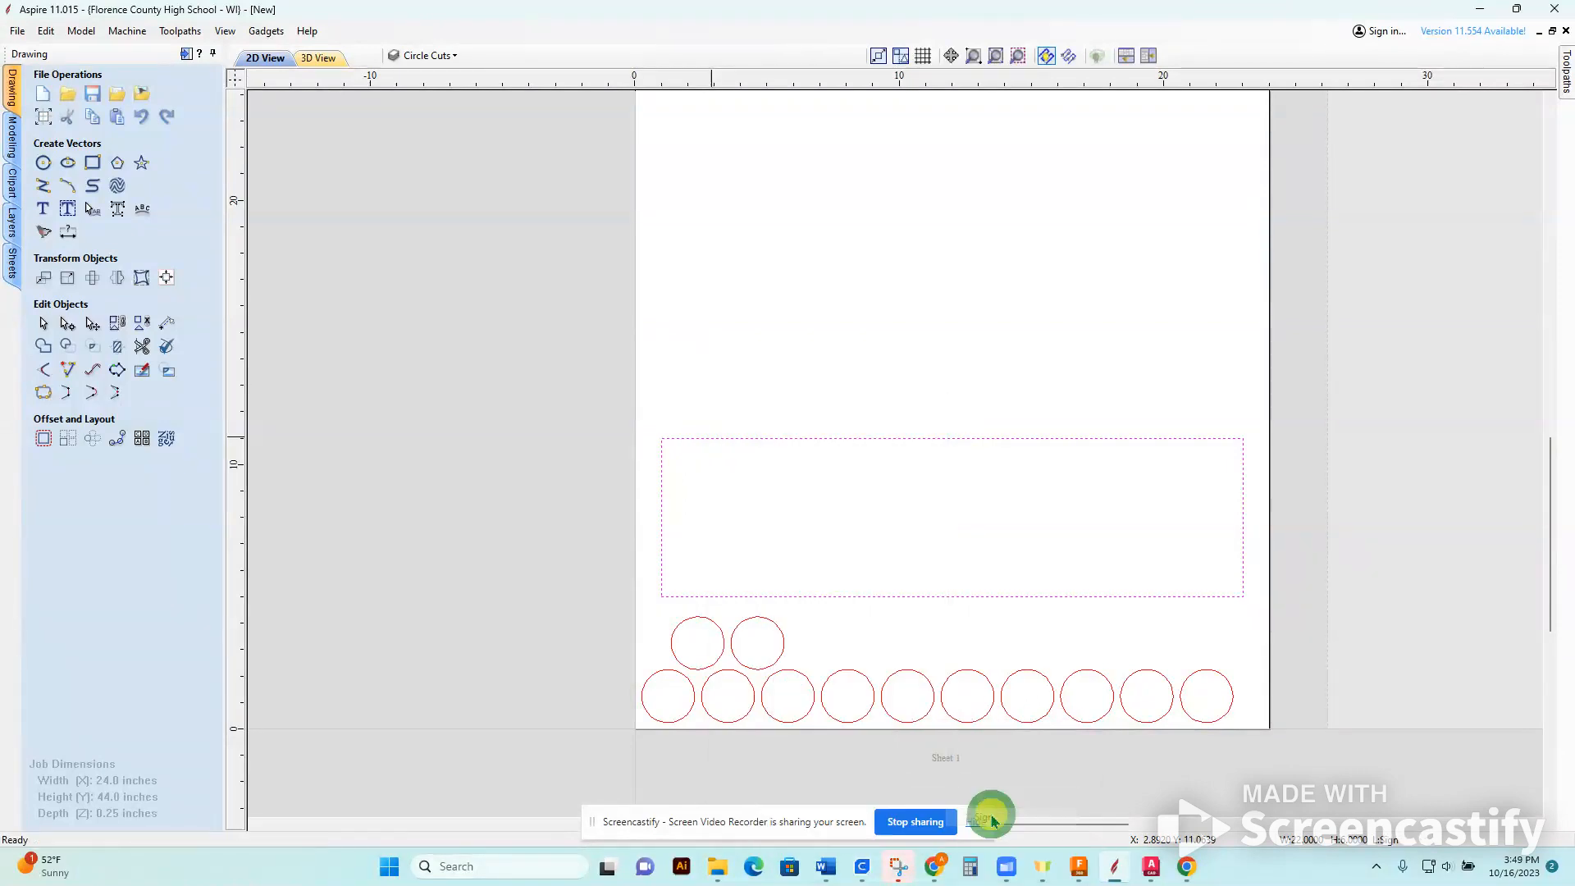
left_click(1045, 732)
Hide the Circle Cuts layer and show it again to check which vectors belong to it.
left_click(450, 54)
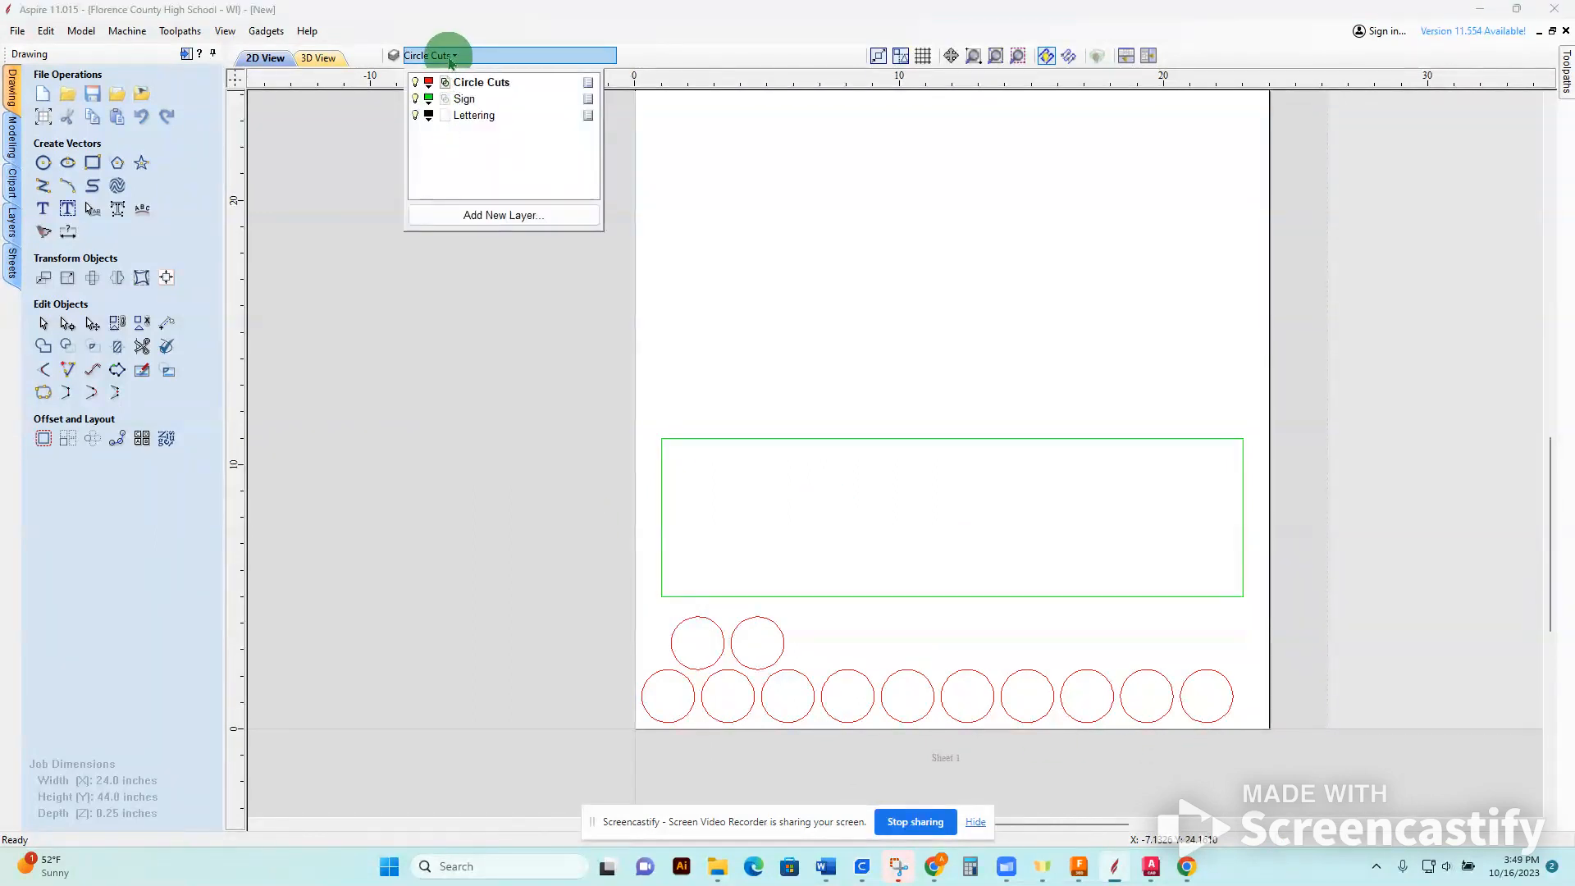
left_click(413, 84)
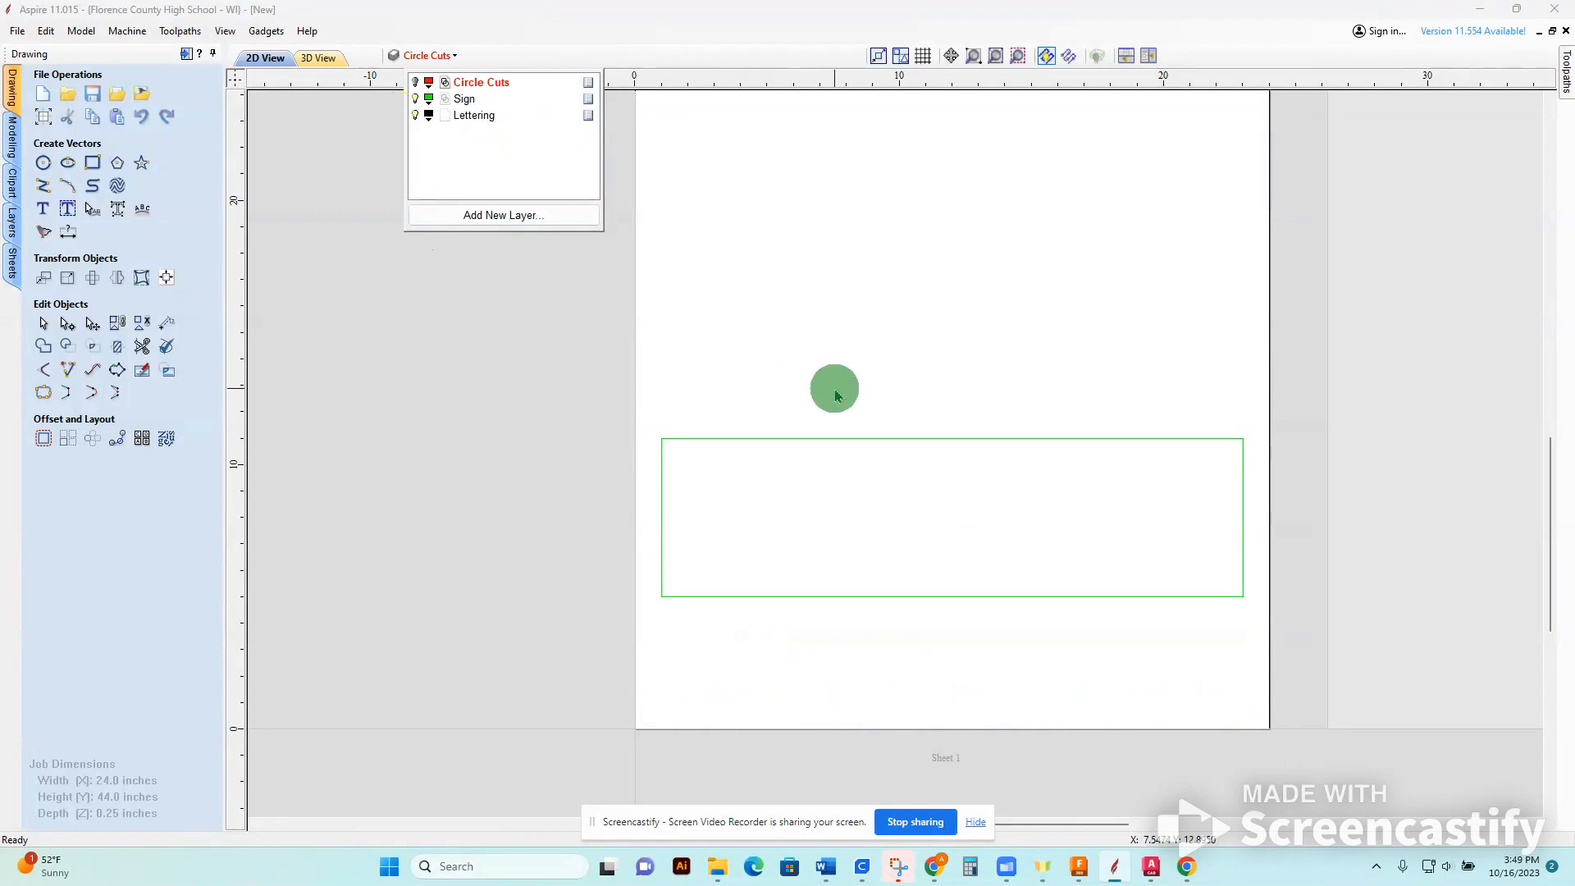
left_click(415, 83)
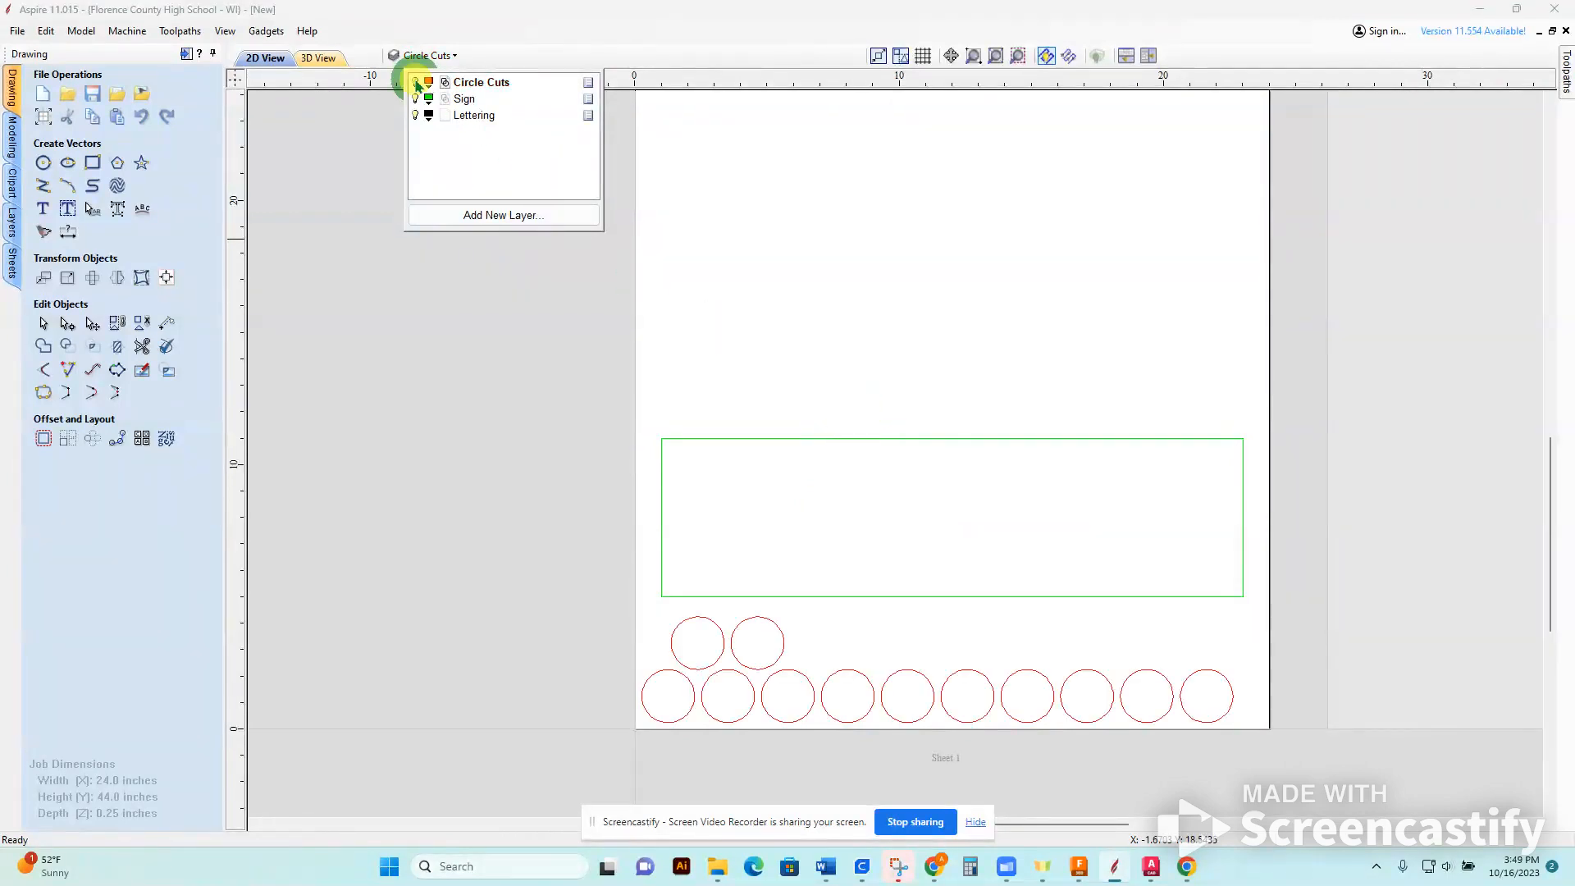
left_click(521, 327)
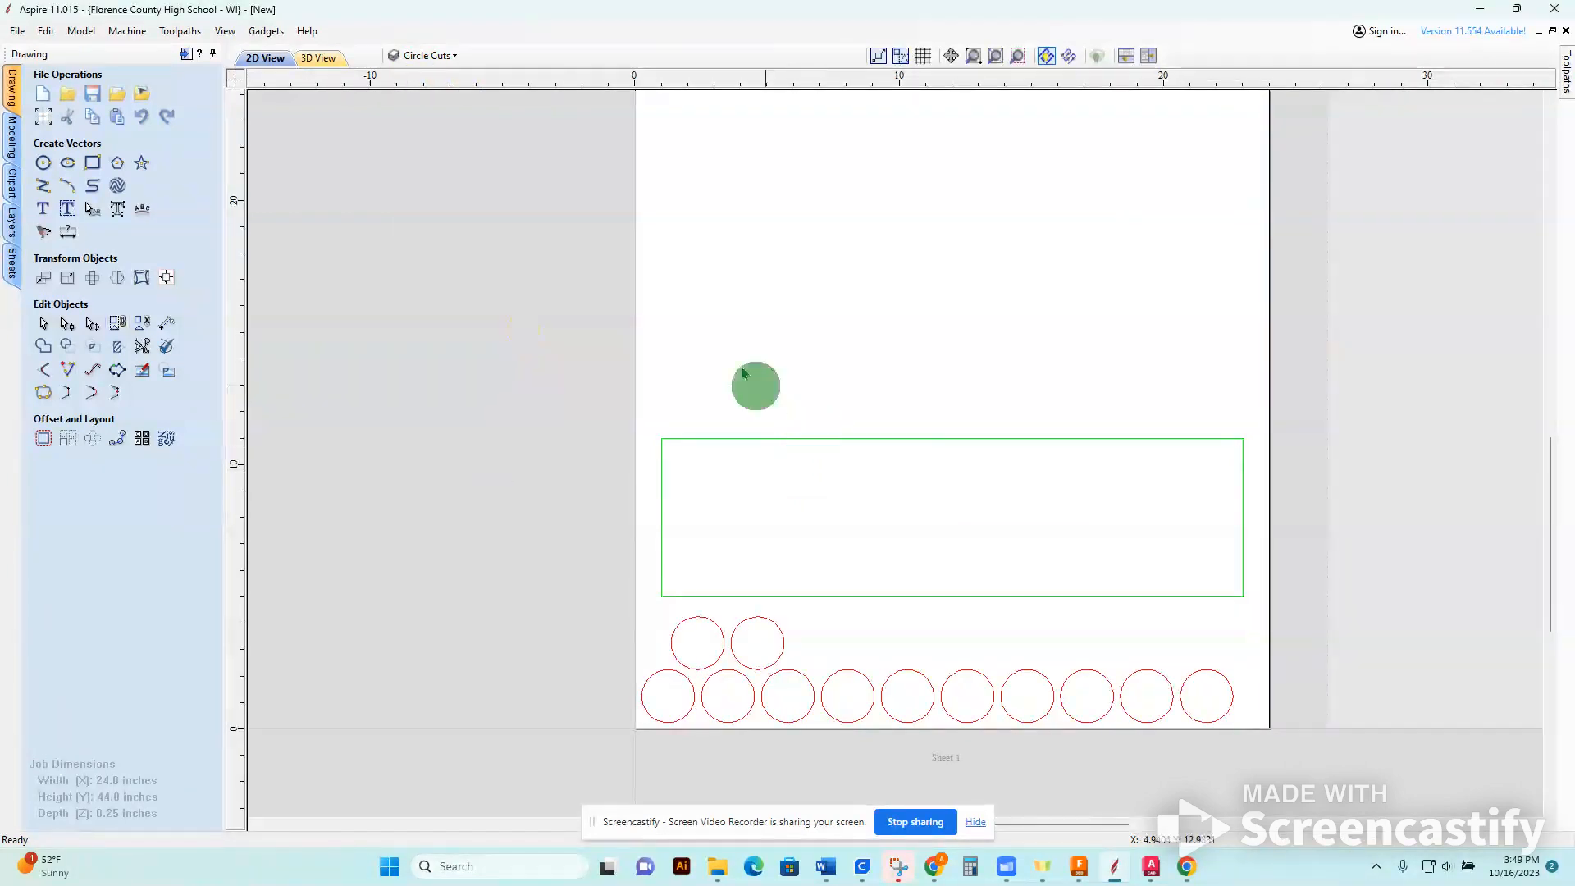
Make Sign the active layer and hide the Circle Cuts layer.
left_click(428, 55)
left_click(484, 100)
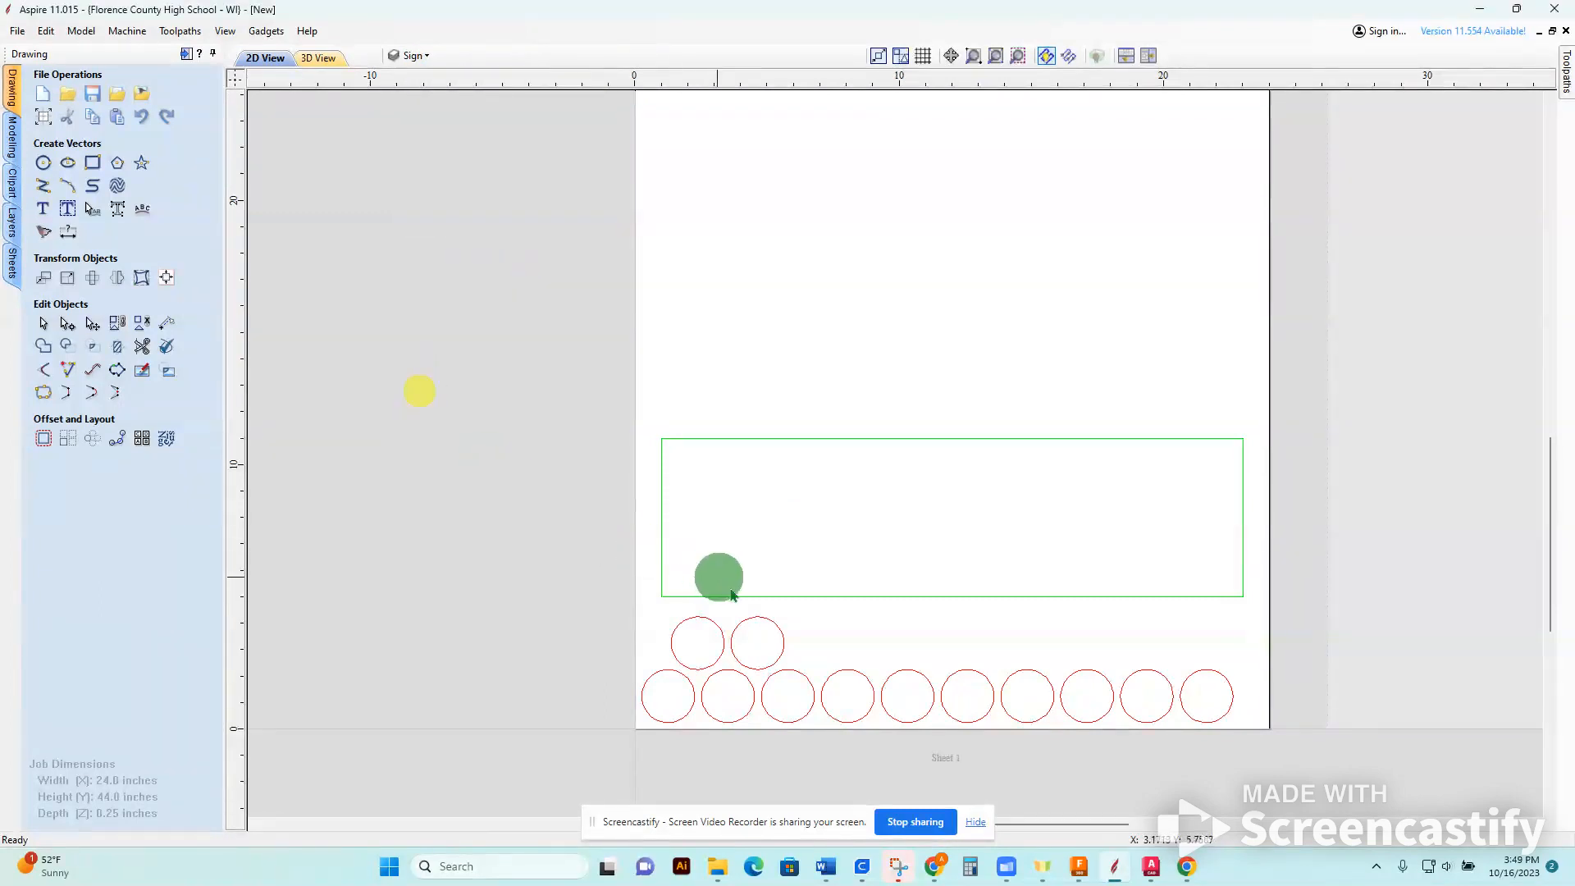
left_click(411, 56)
left_click(415, 83)
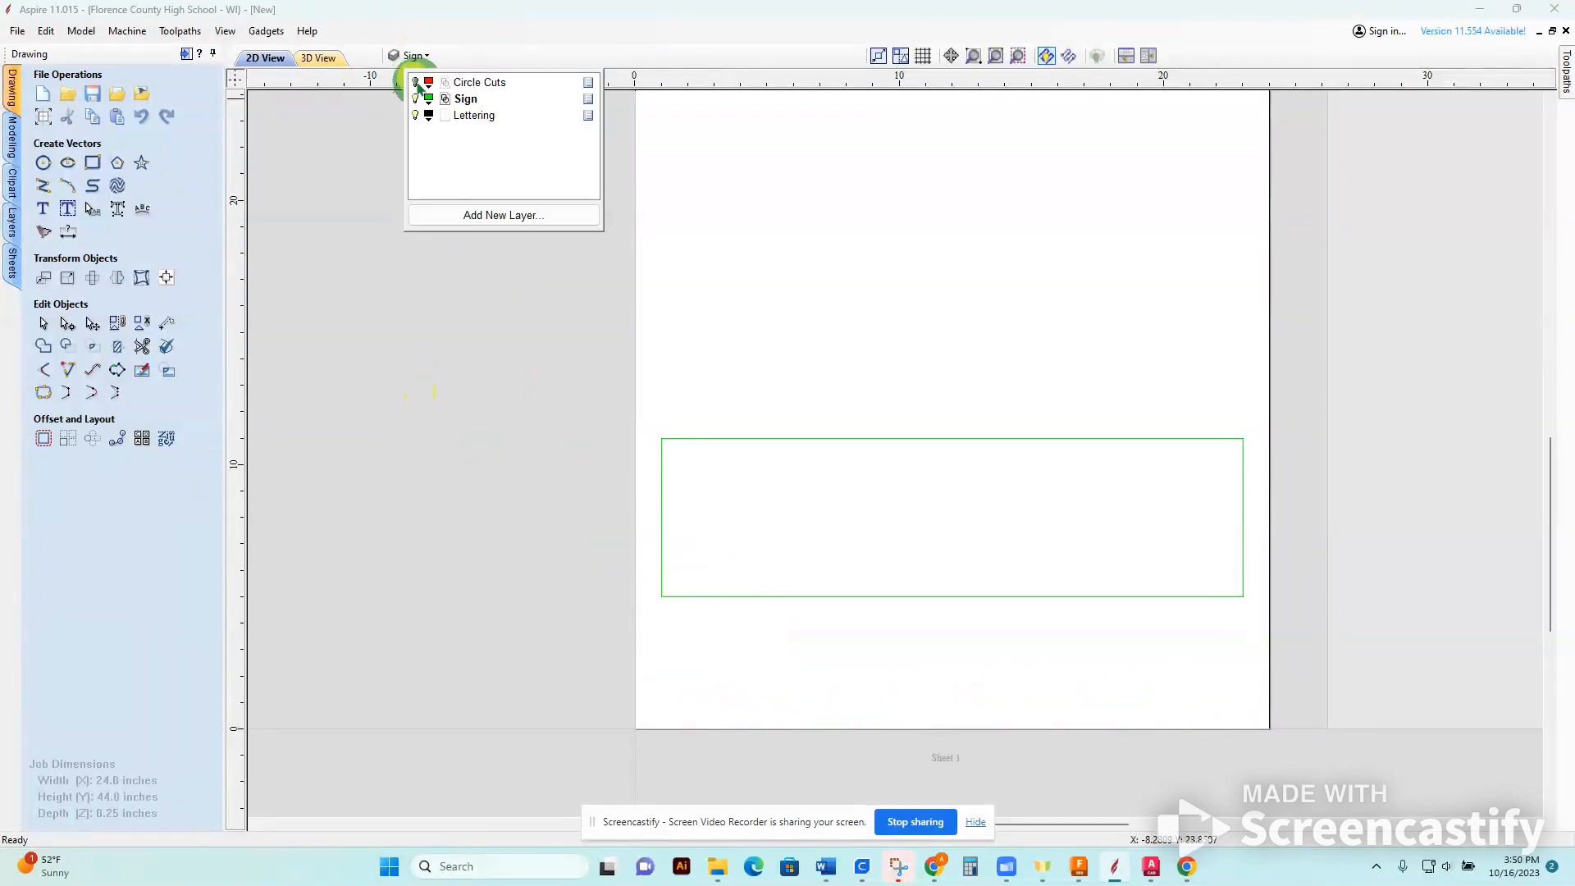
left_click(386, 299)
Draw a three-point arc between the rectangle's two upper corners, bulging upward about 3.8 inches at the centre.
left_click(49, 185)
left_click(61, 187)
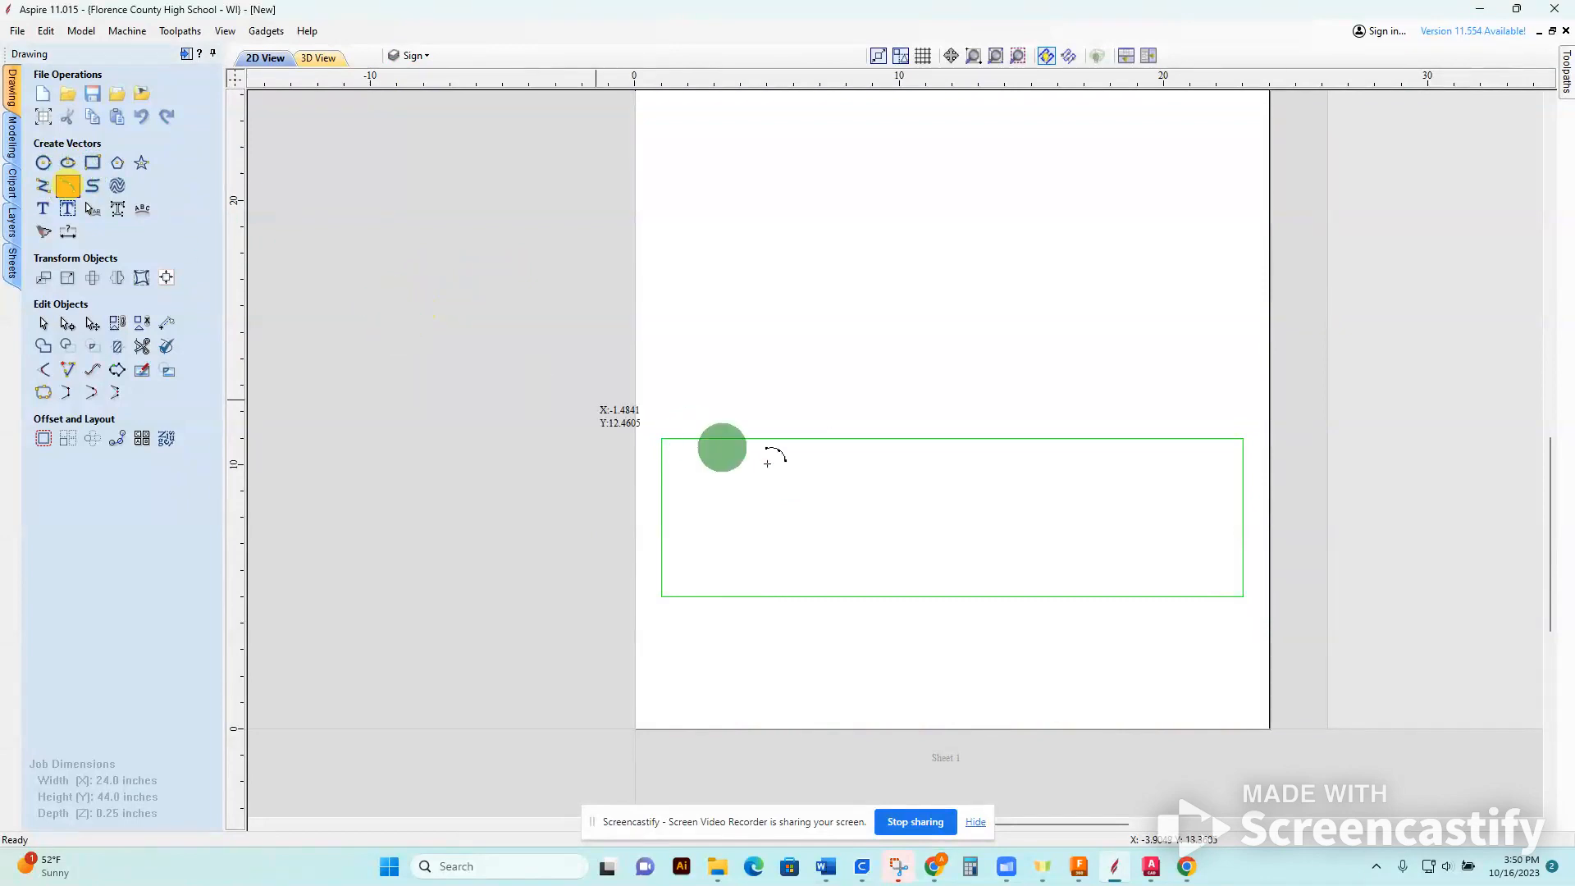
left_click(666, 437)
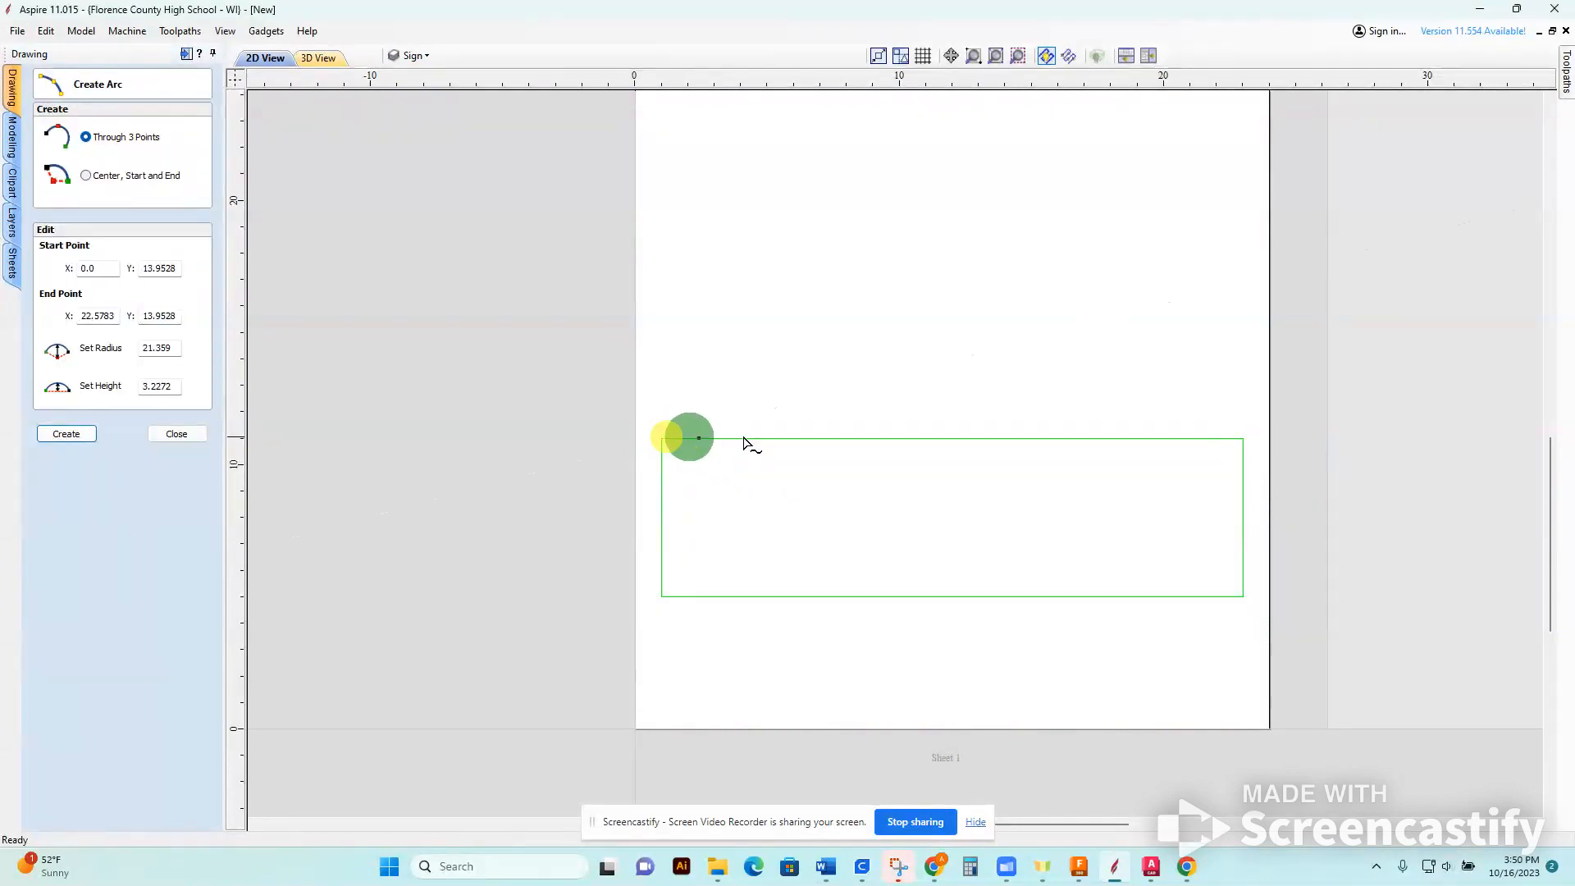
left_click(1243, 439)
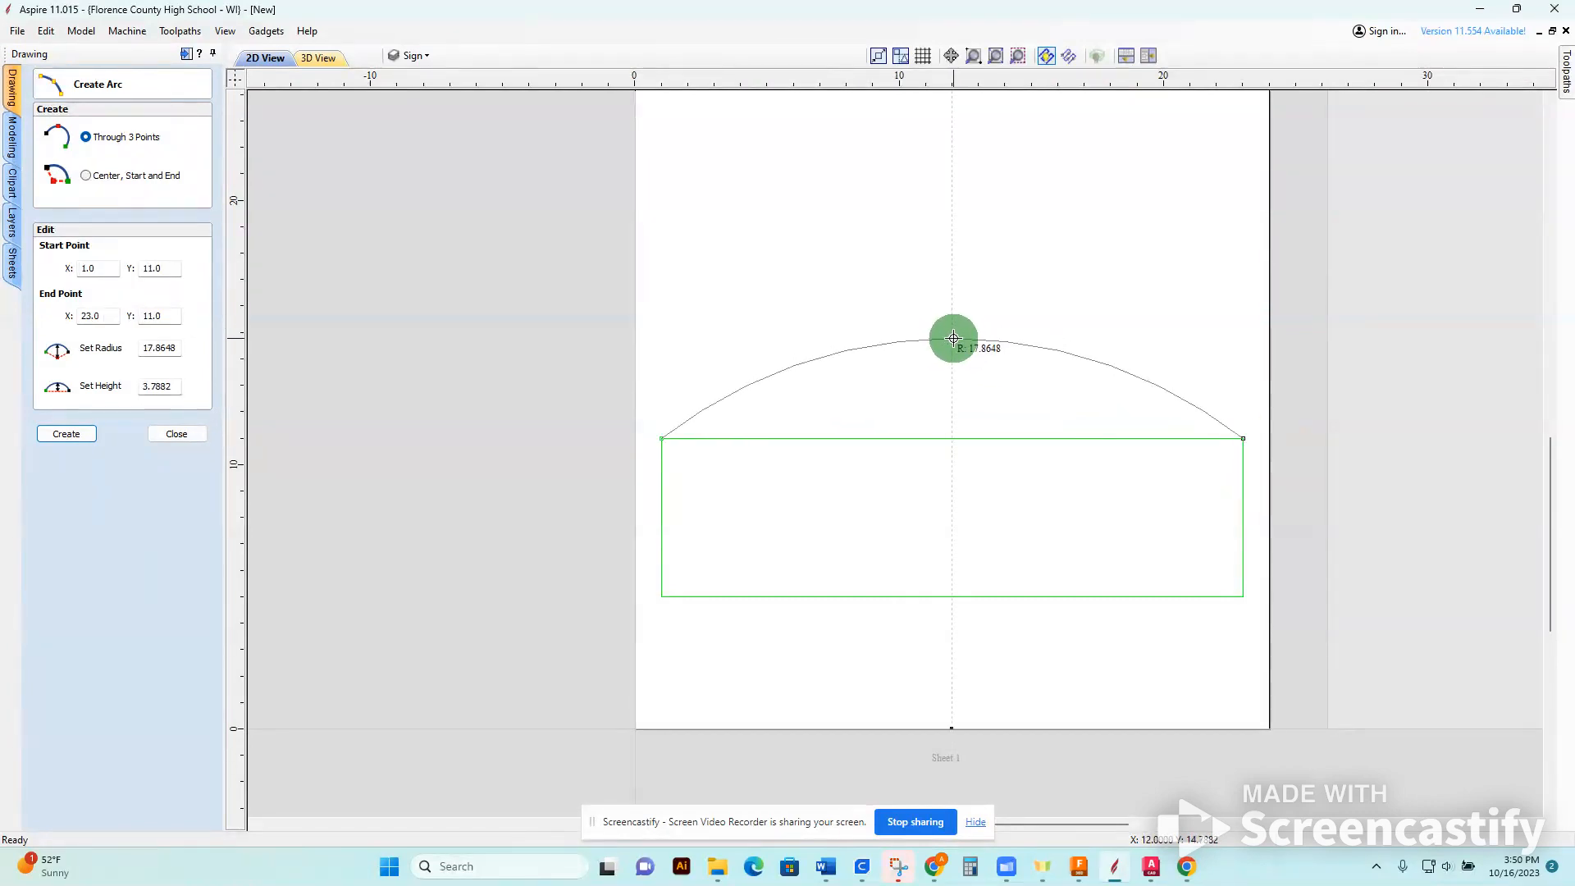
left_click(953, 338)
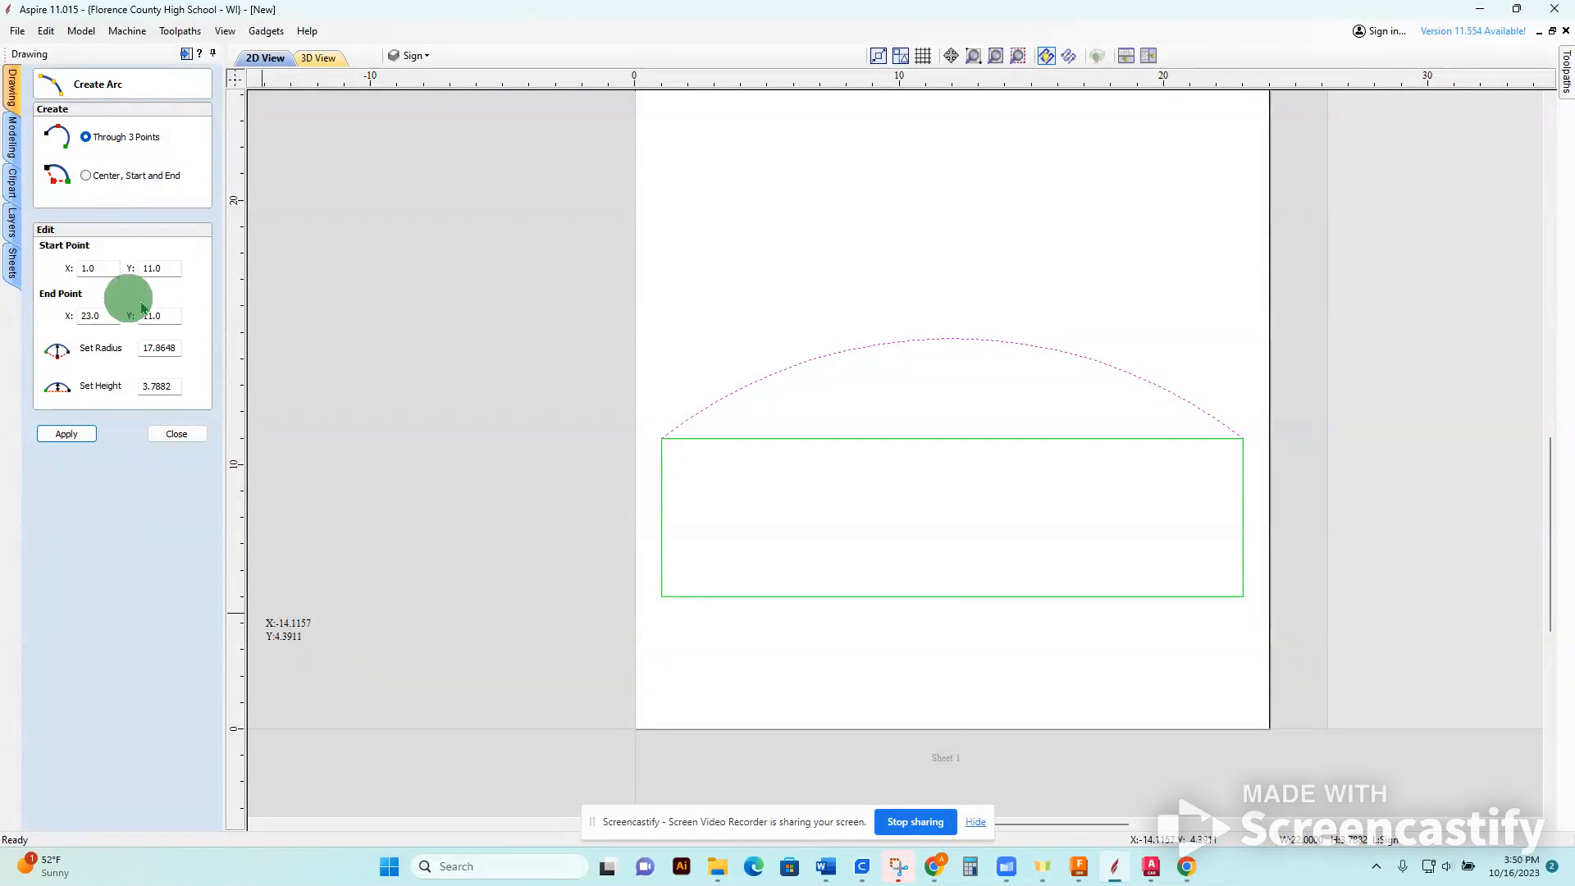
Set the arc's height to 3.5 inches.
left_click(168, 347)
left_click(160, 386)
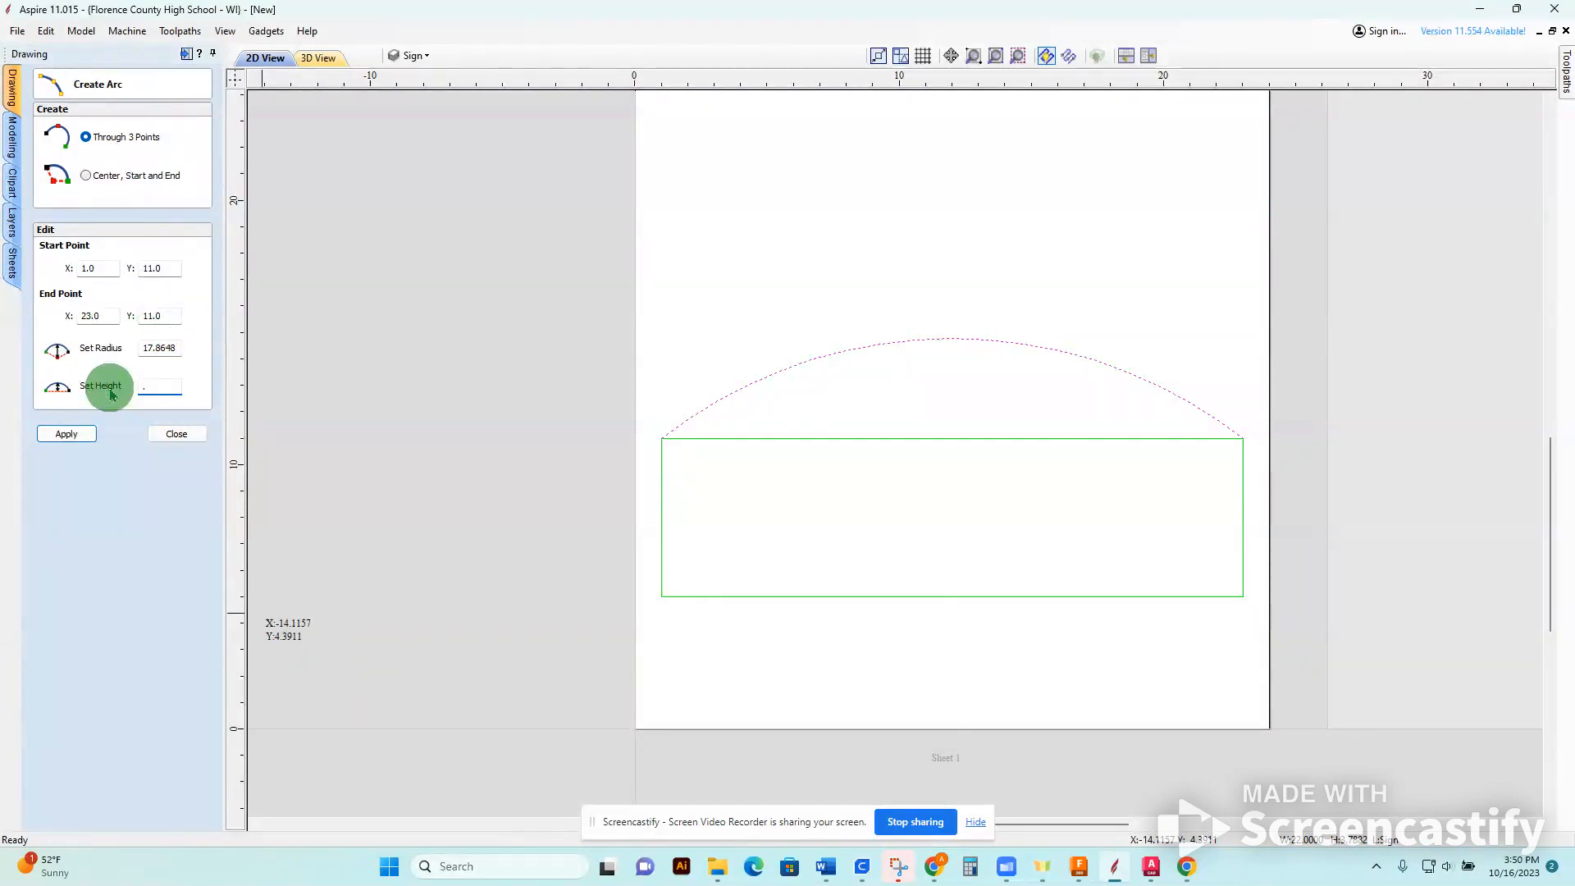
type("3.5")
left_click(178, 385)
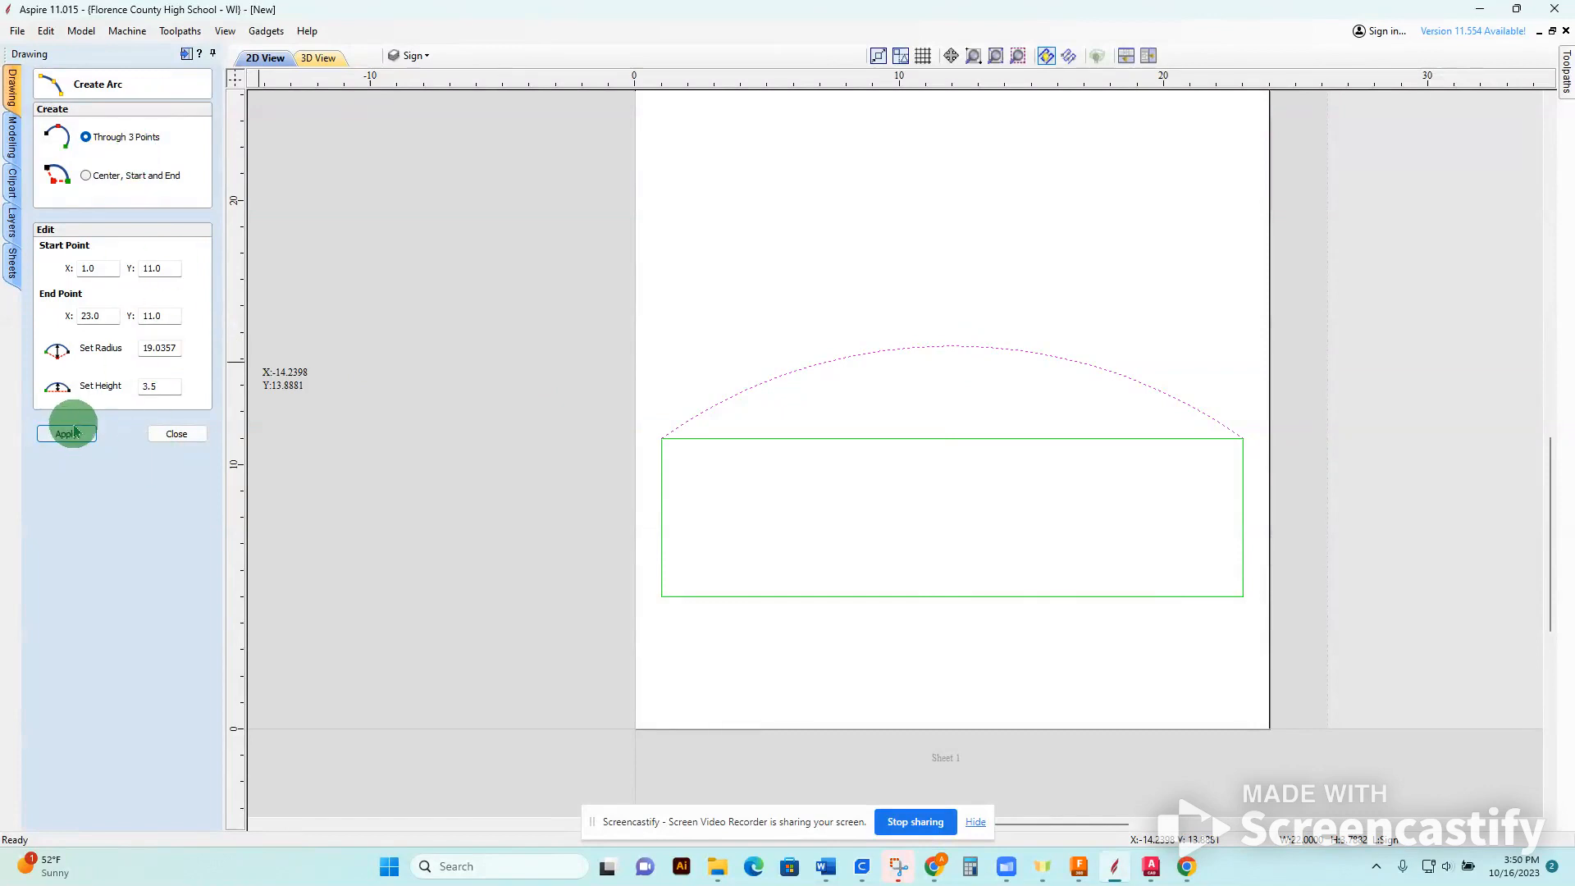
Try welding the arc and rectangle into a single sign outline, and undo the weld.
left_click(164, 447)
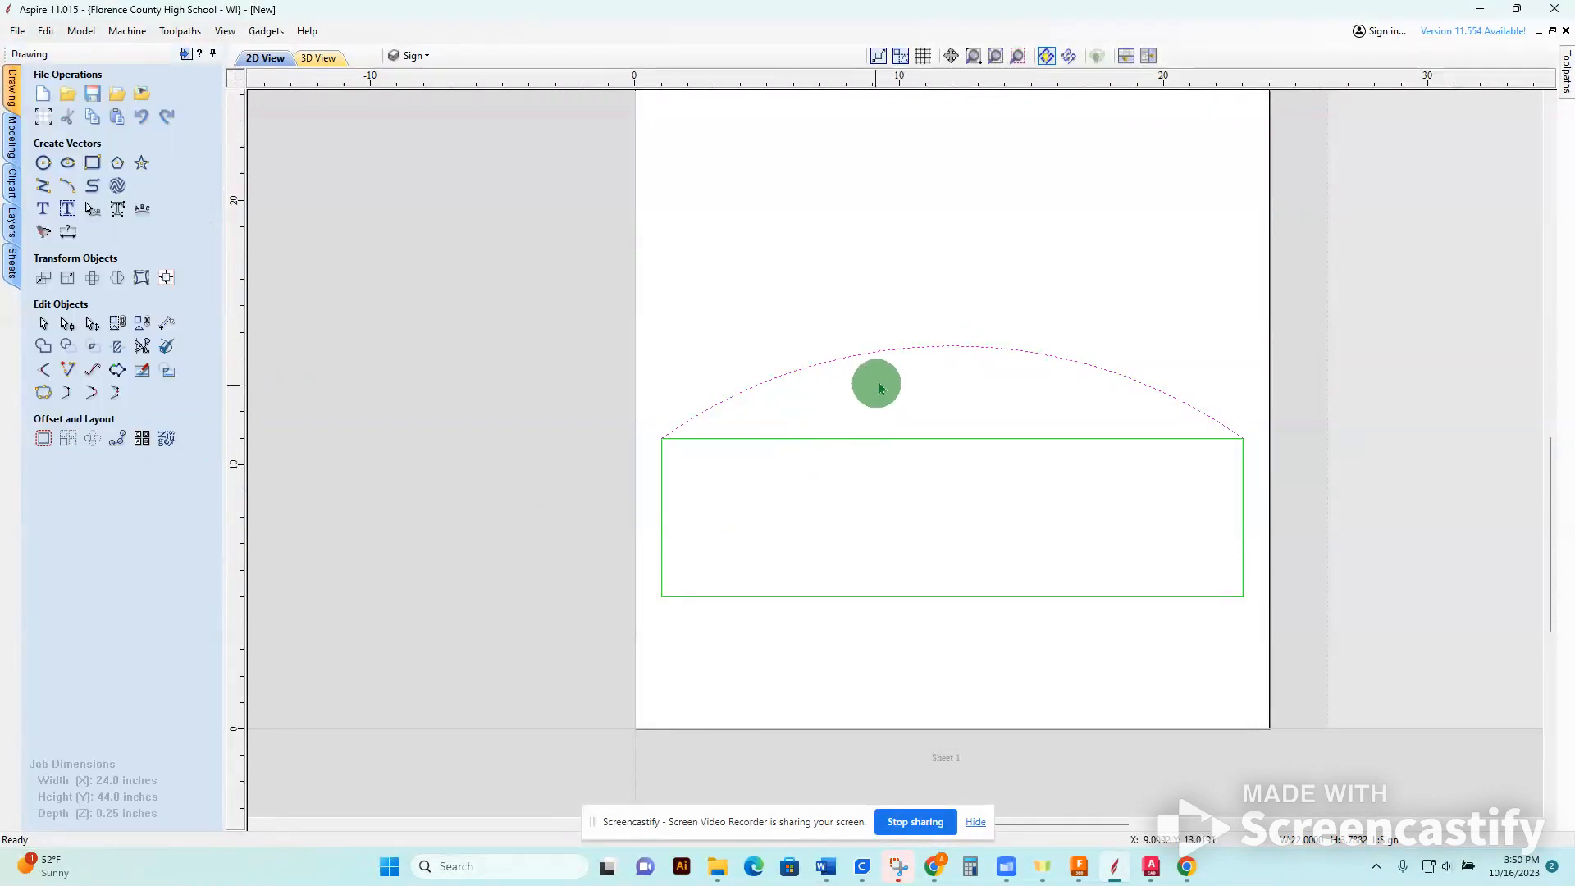
left_click(1015, 474)
left_click_drag(1087, 674, 829, 325)
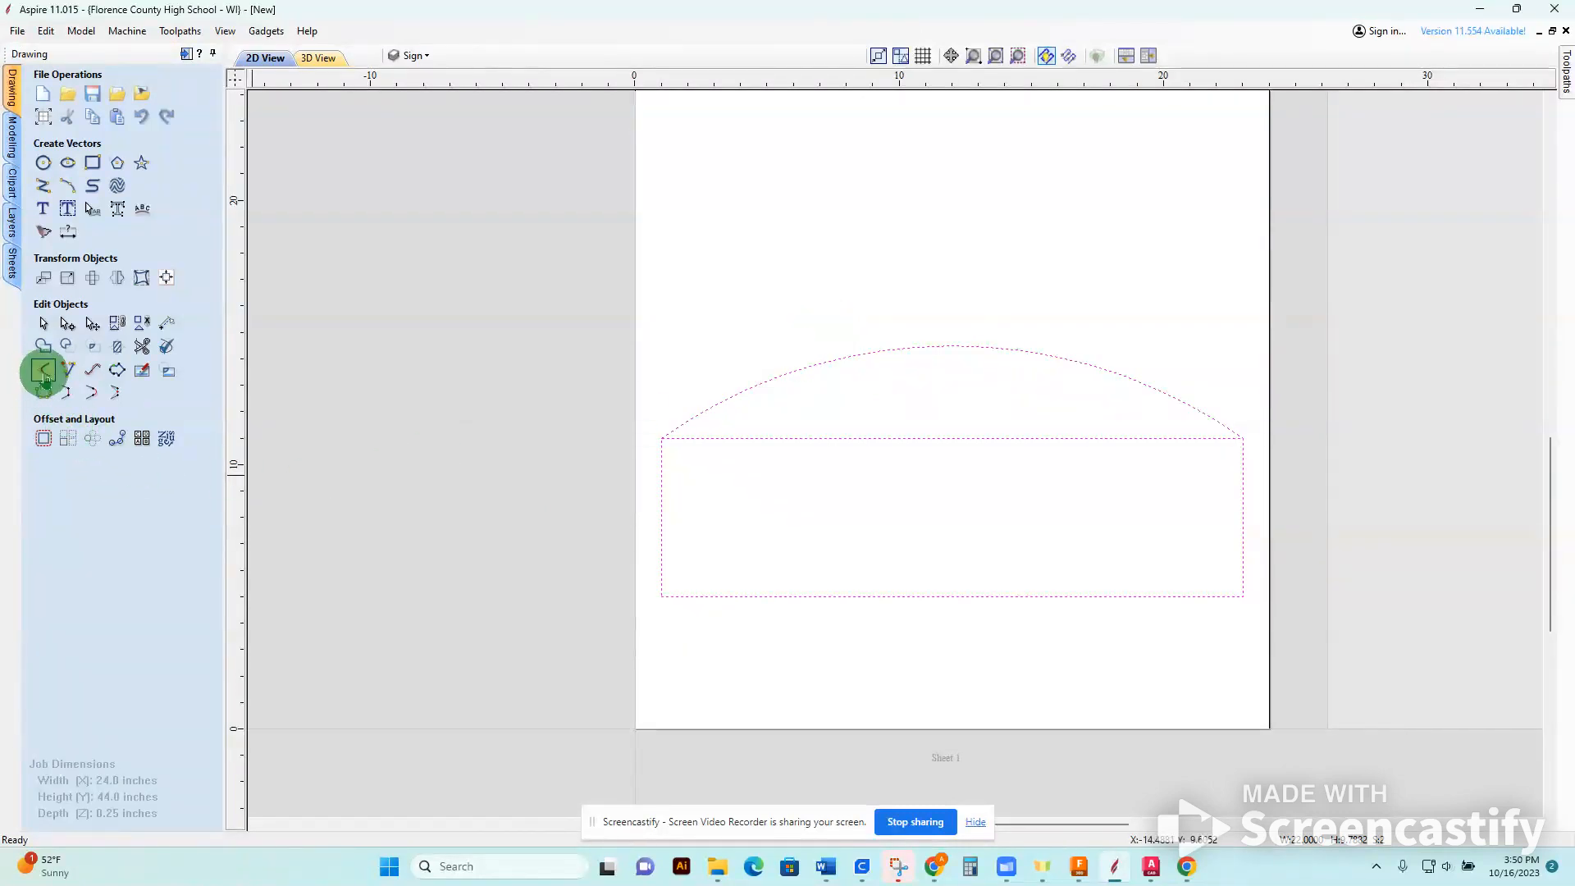
left_click(48, 347)
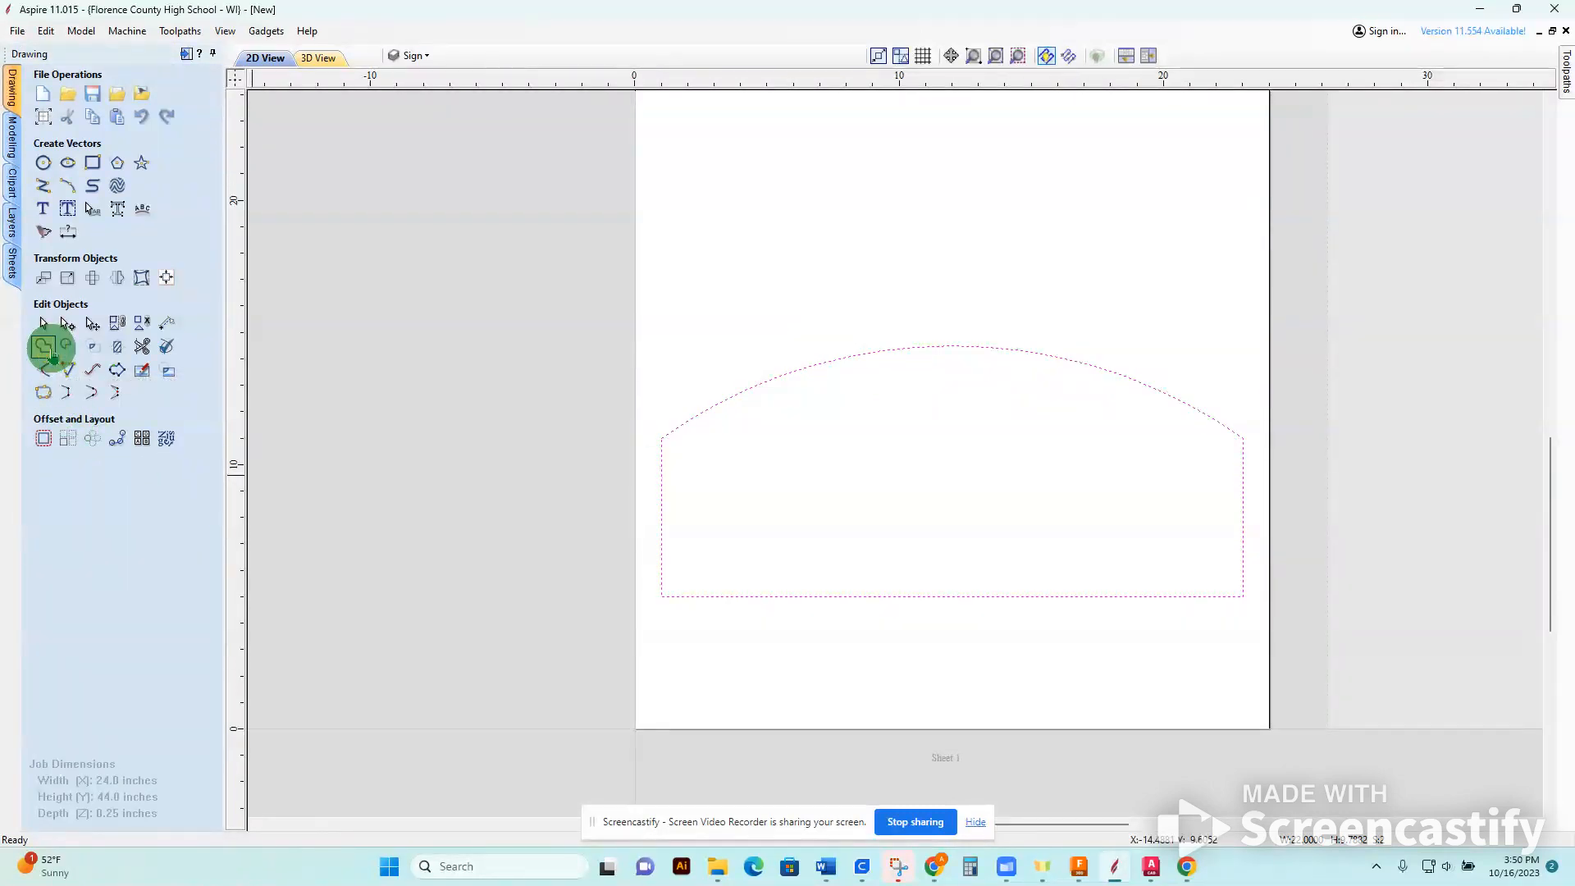
key("ctrl+z")
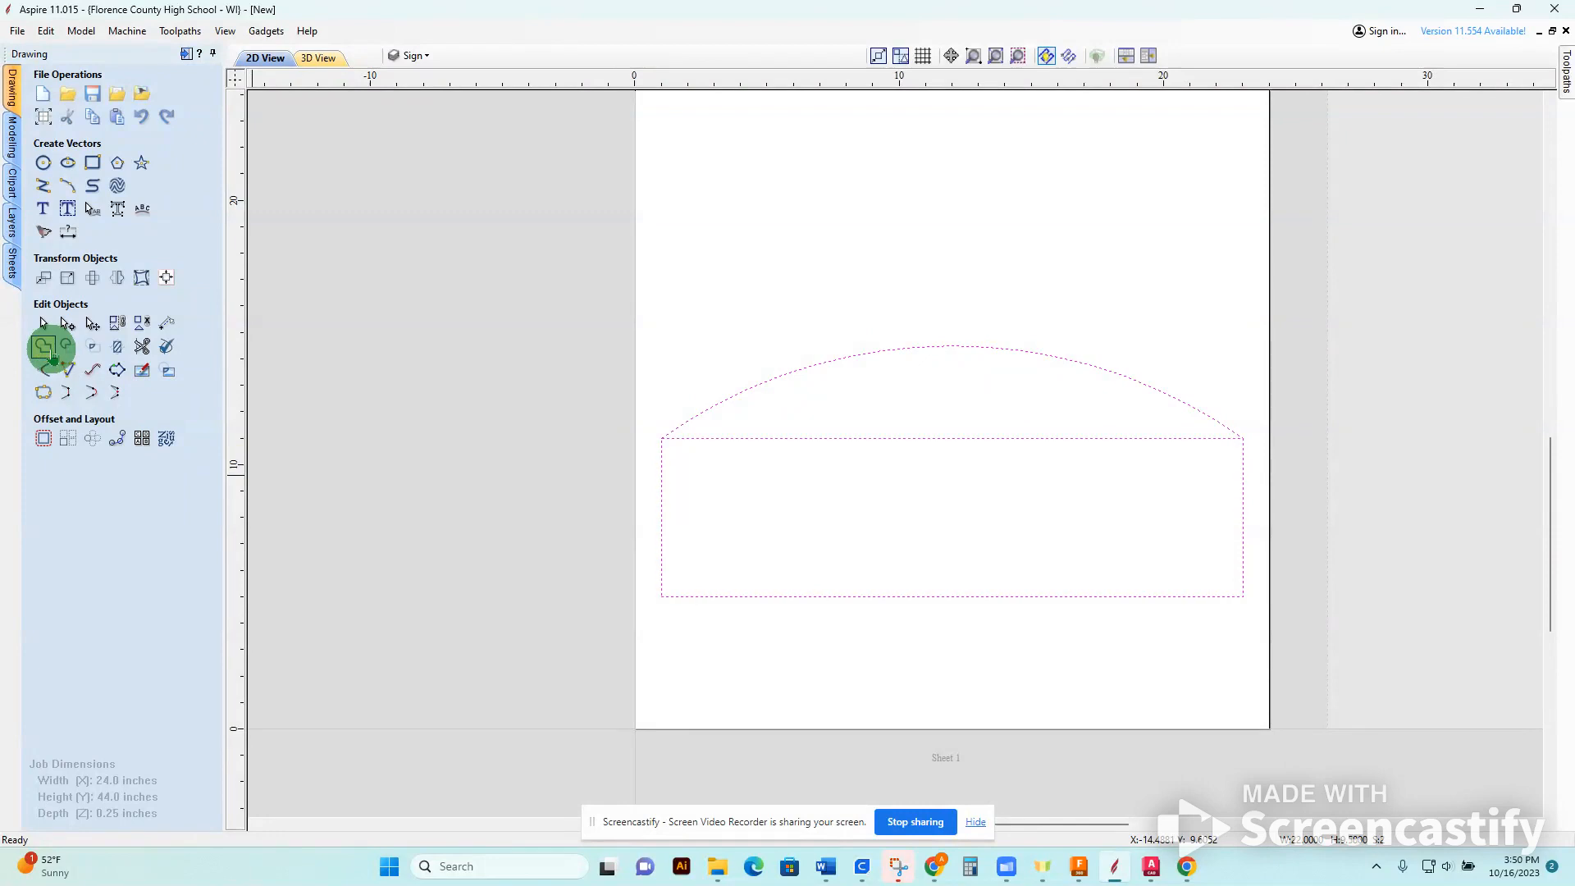
Trim away the rectangle's upper edge beneath the arc and check with Join Vectors whether the sign outline is closed.
left_click(141, 346)
left_click(1033, 440)
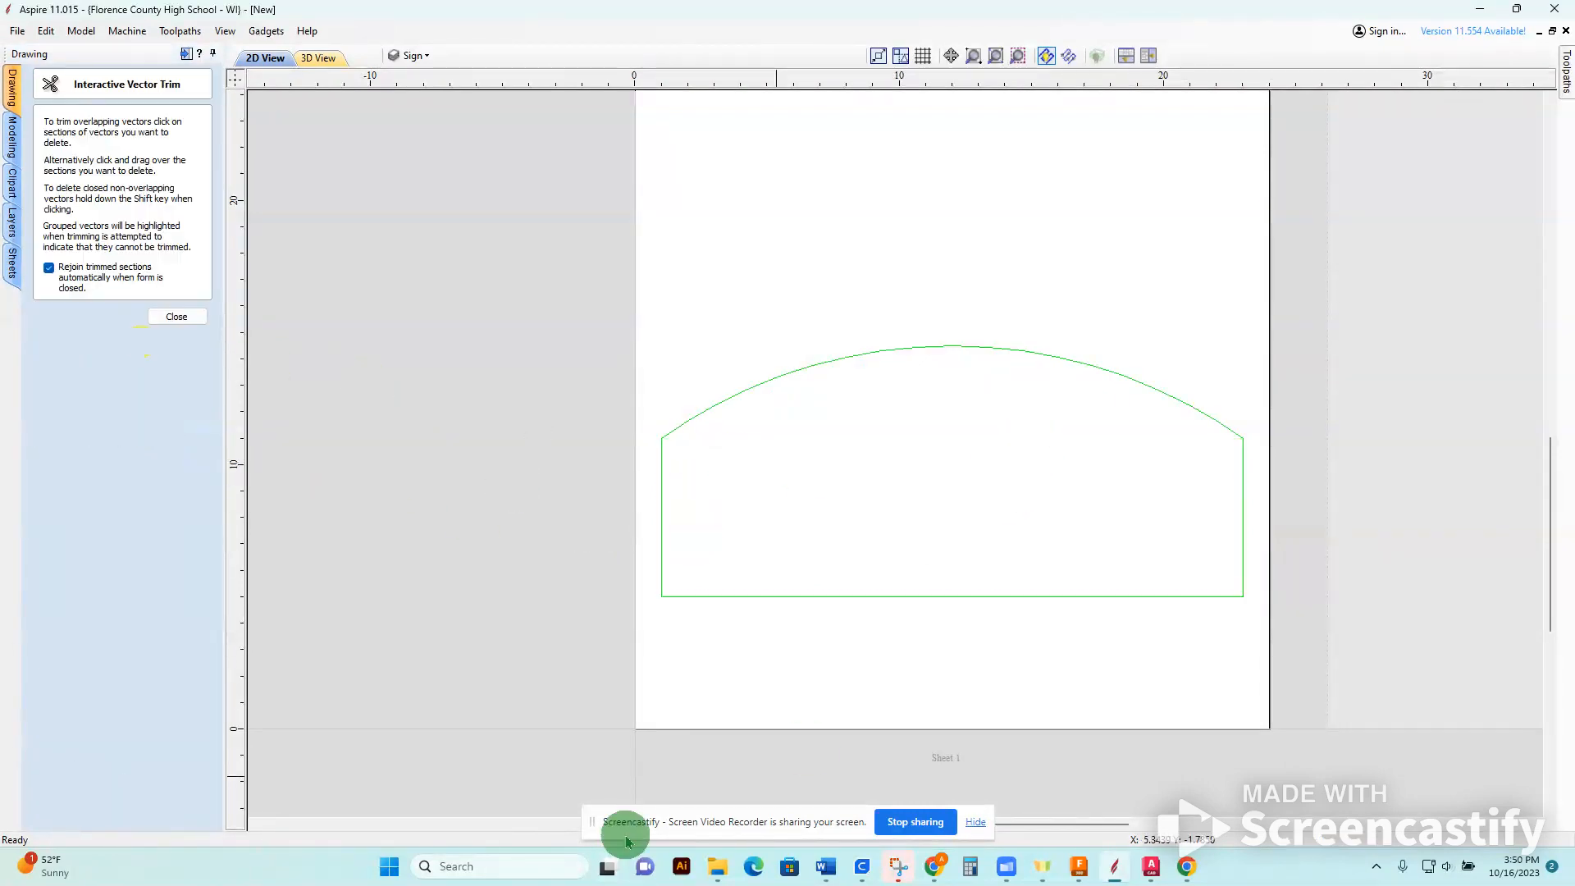
left_click(181, 317)
left_click_drag(521, 256, 1498, 724)
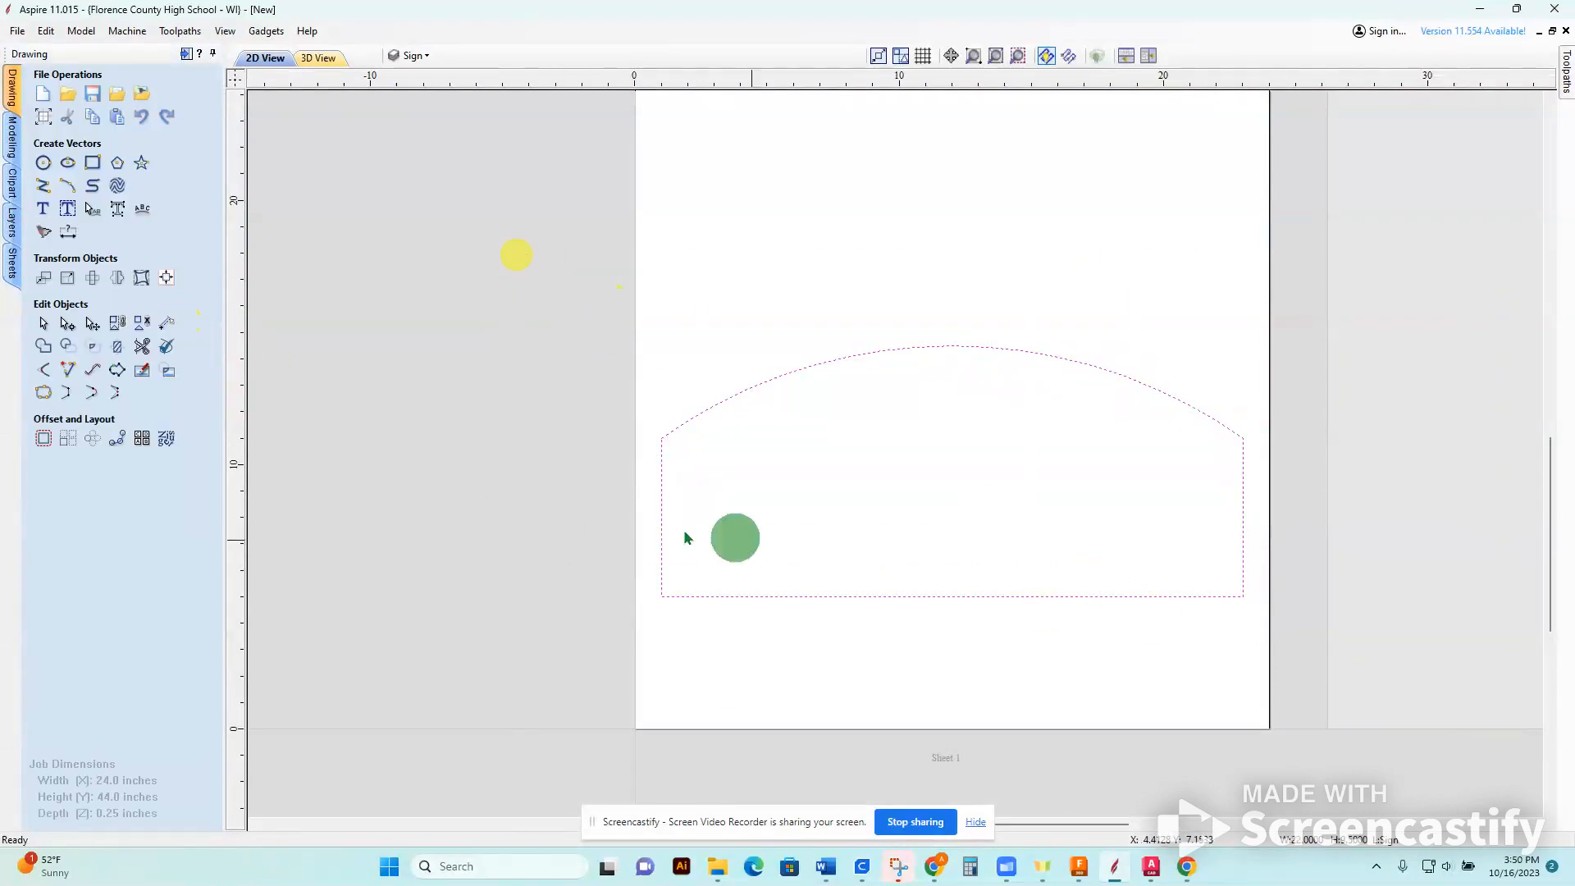
left_click(45, 395)
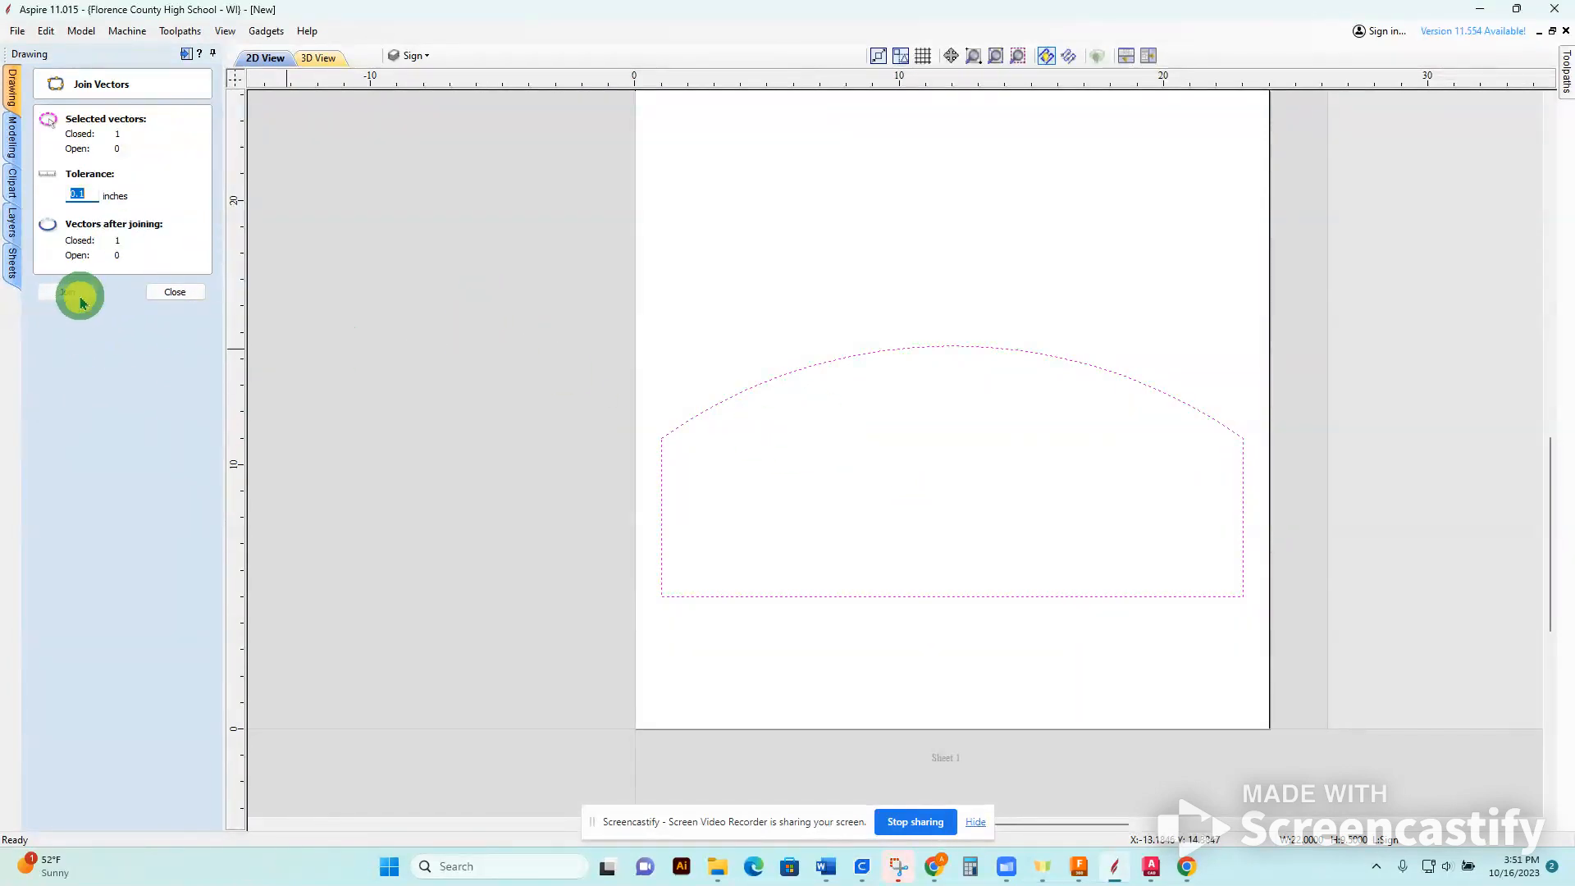
left_click(172, 293)
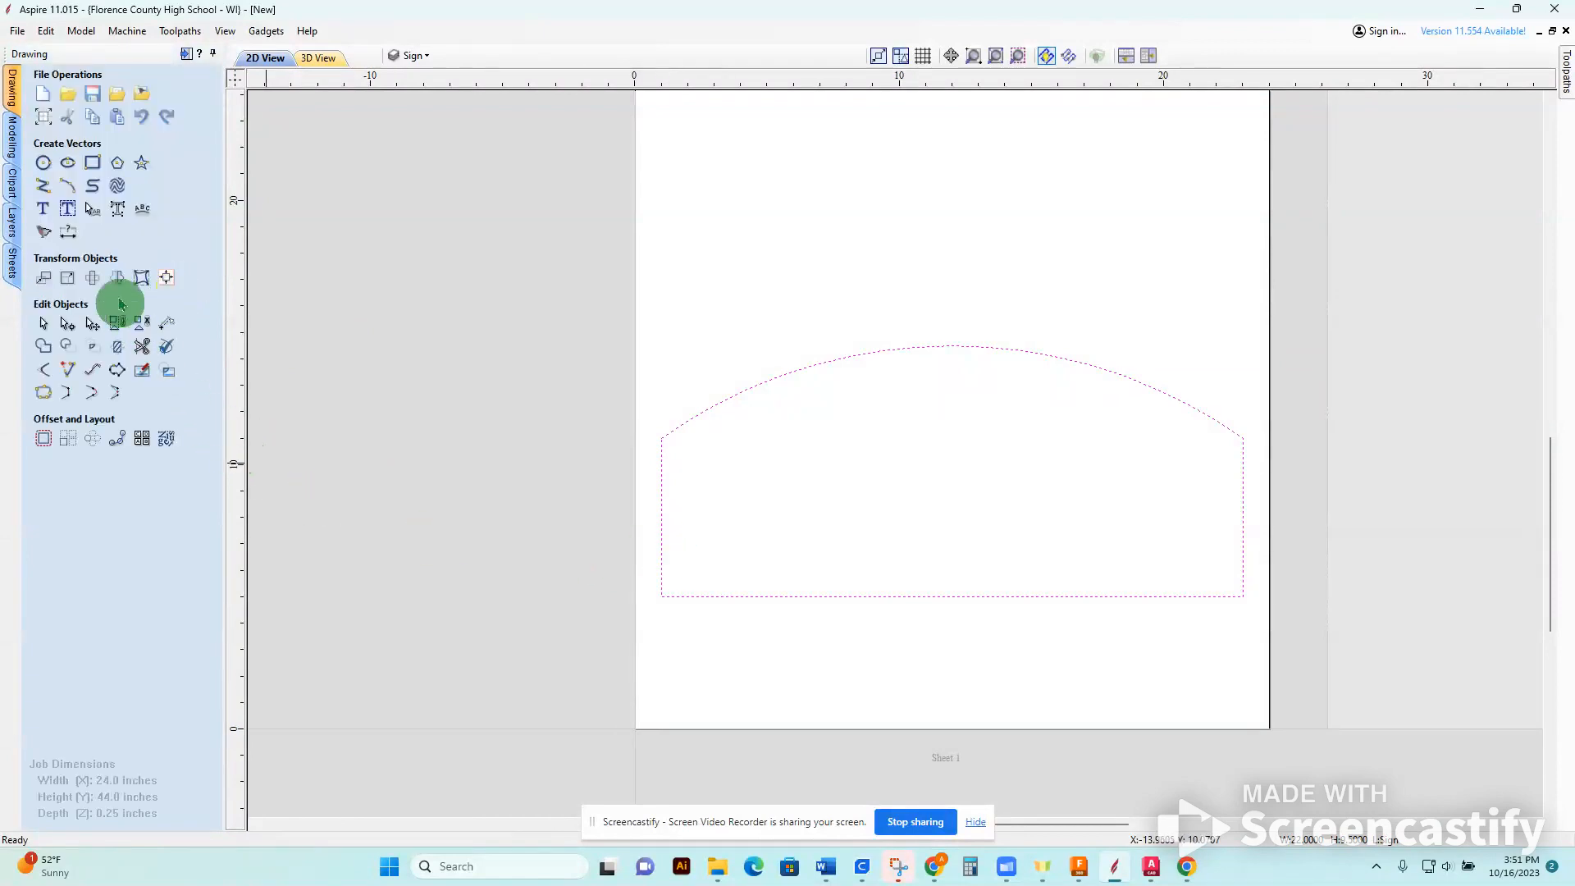
Try out freely placed text above the sign with a run of random characters, and erase it.
left_click(898, 482)
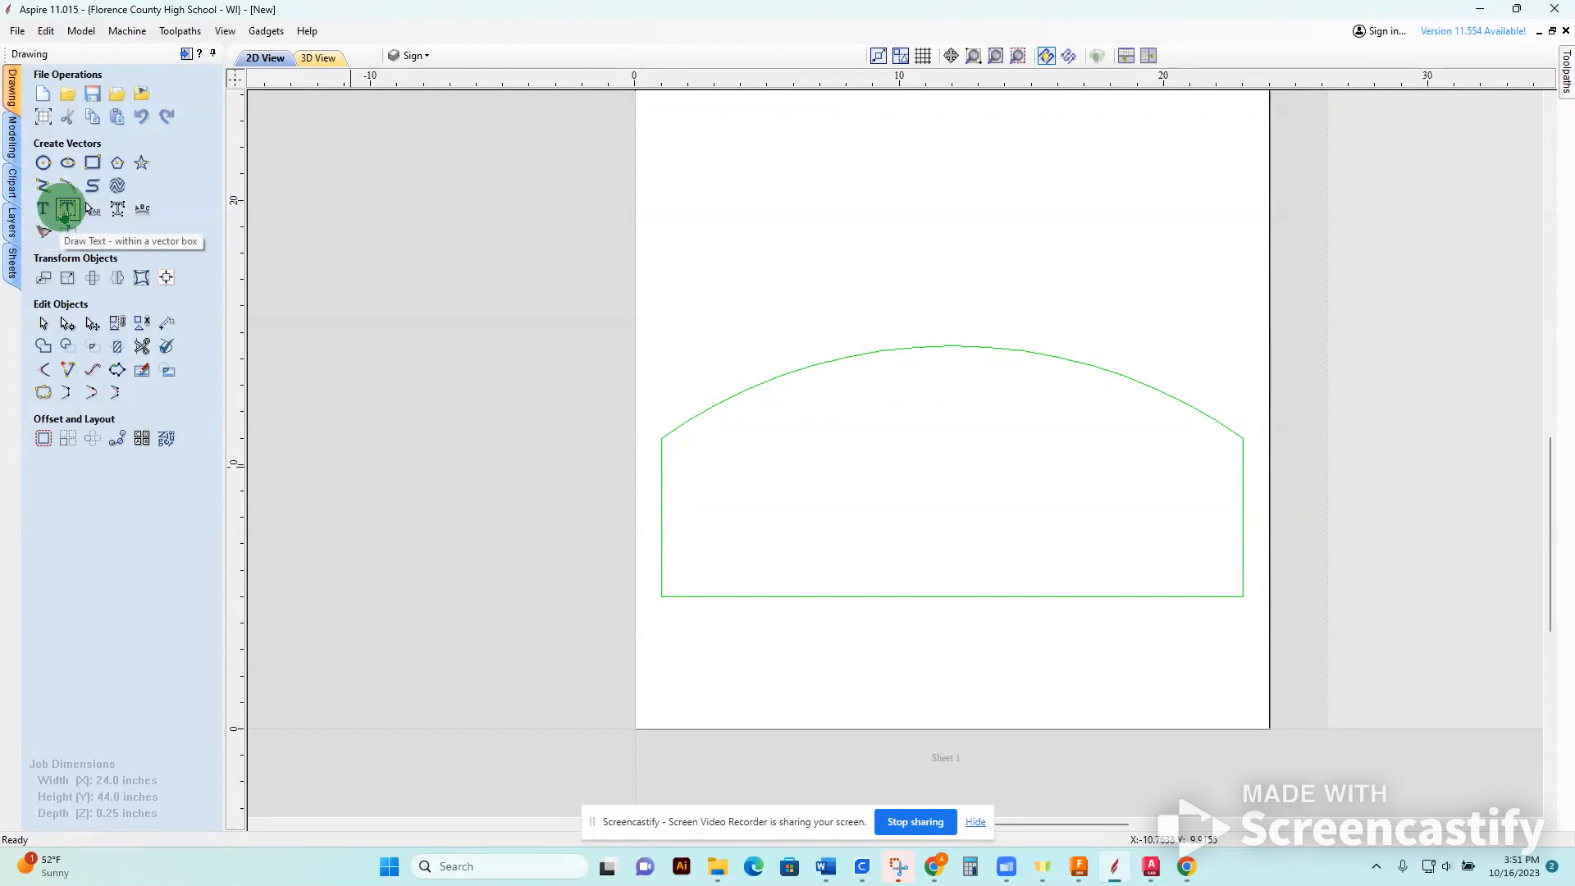
left_click(43, 208)
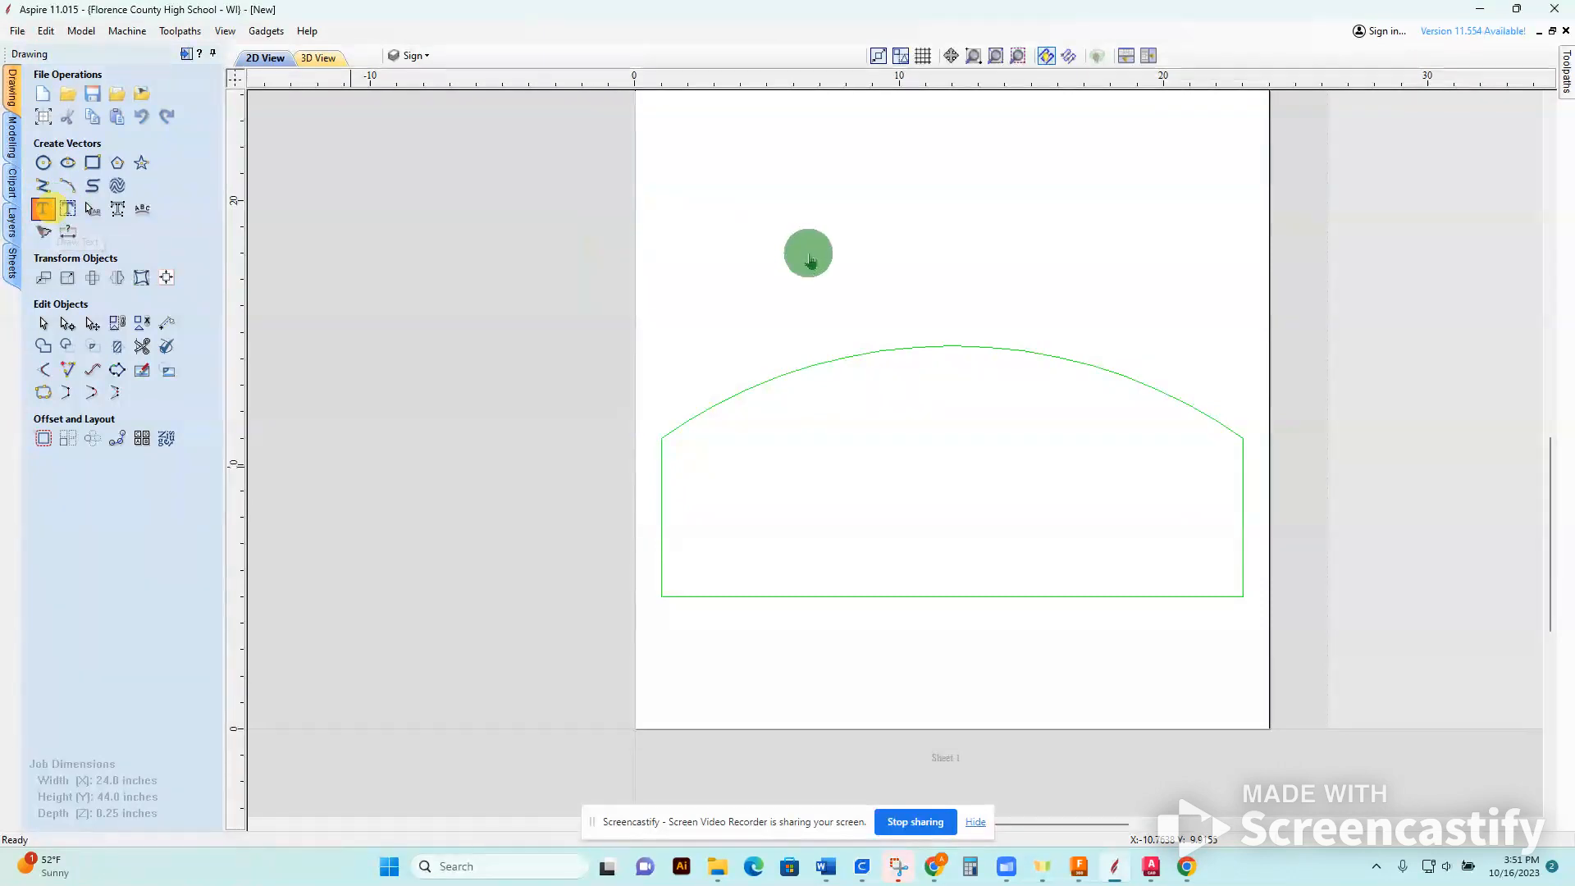
left_click(1168, 263)
type("x.kfvjs;ldkjfas;kdjf;ljsadf;ljsadf;lkjad;kjldkfl")
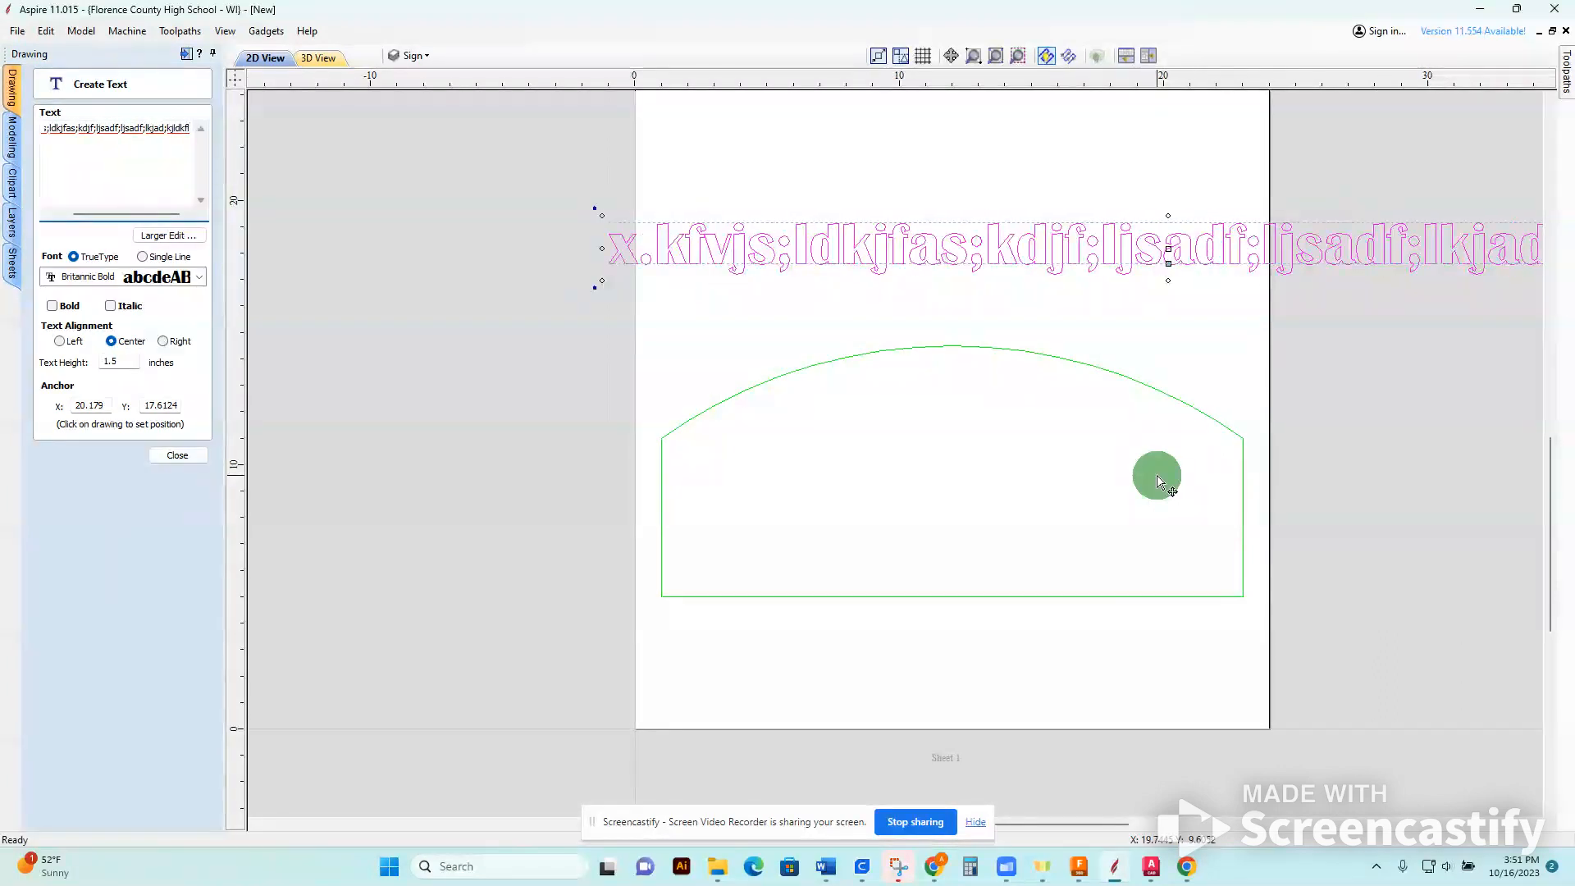
key("BackSpace")
key("BackSpace")
key("BackSpace")
key("BackSpace")
key("BackSpace")
key("BackSpace")
key("BackSpace")
key("BackSpace")
key("BackSpace")
key("BackSpace")
key("BackSpace")
key("BackSpace")
key("BackSpace")
key("BackSpace")
key("BackSpace")
key("BackSpace")
key("BackSpace")
key("BackSpace")
key("BackSpace")
key("BackSpace")
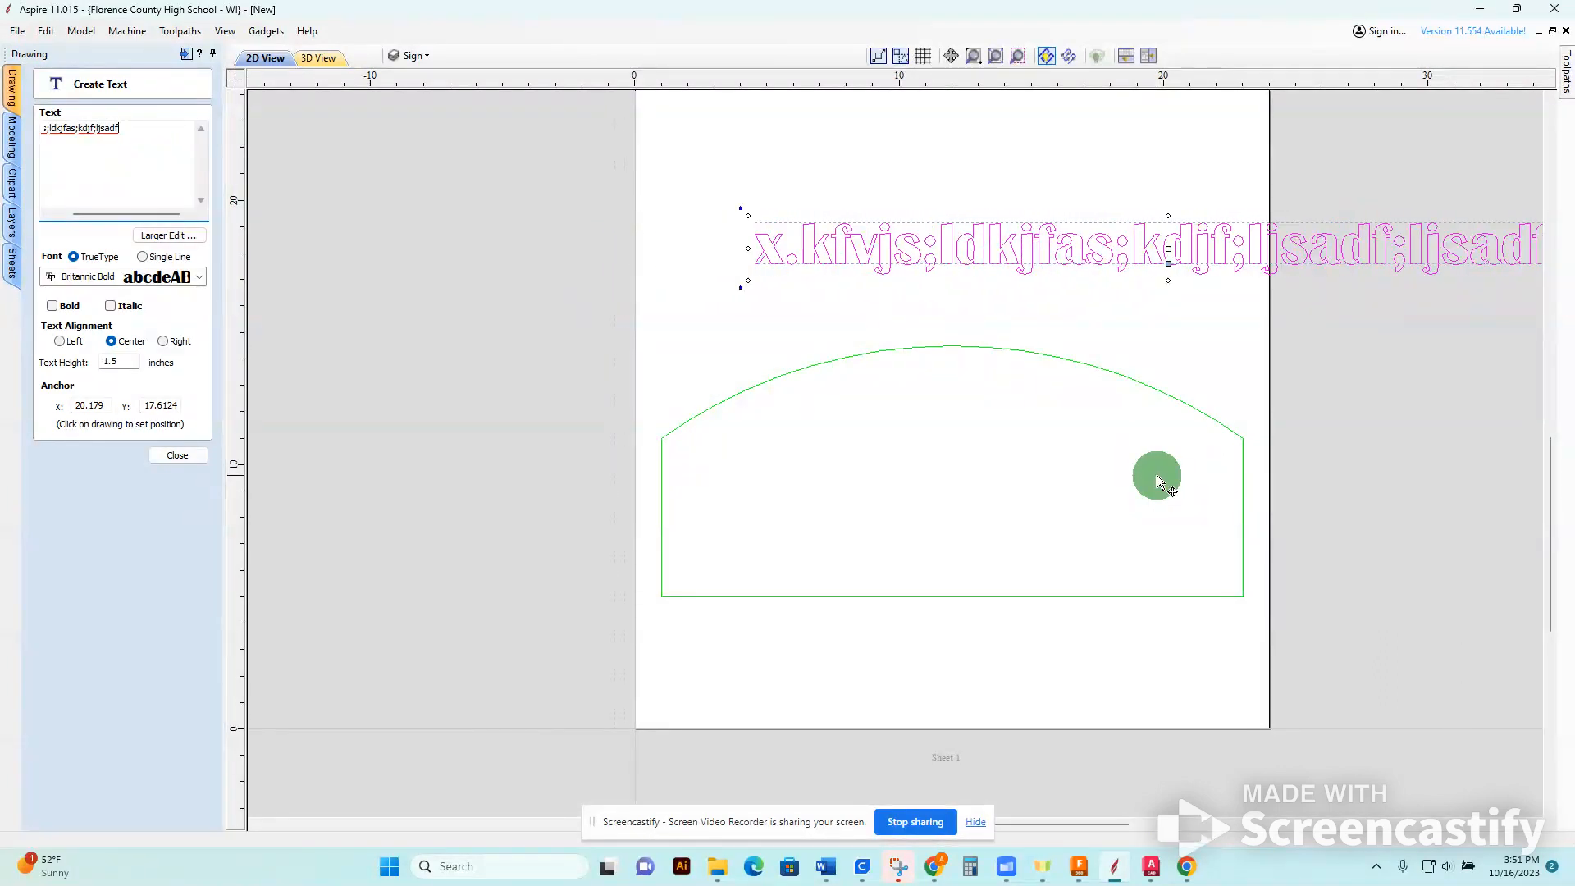
key("BackSpace")
key("BackSpace")
key("BackSpace")
key("BackSpace")
key("BackSpace")
key("BackSpace")
key("BackSpace")
key("BackSpace")
key("BackSpace")
key("BackSpace")
key("BackSpace")
key("BackSpace")
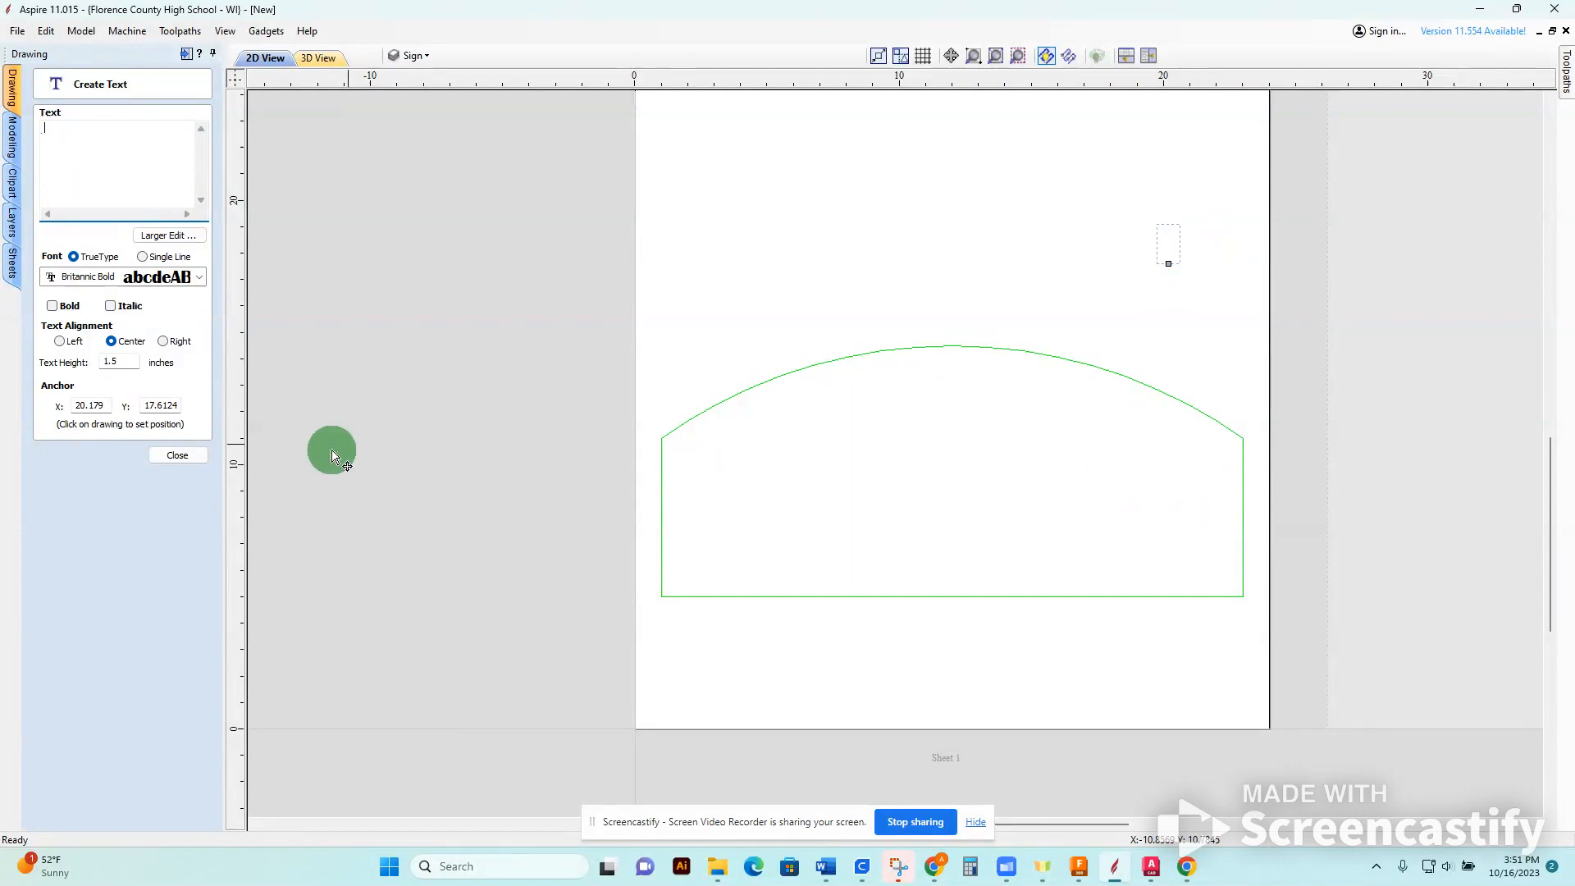
left_click(194, 460)
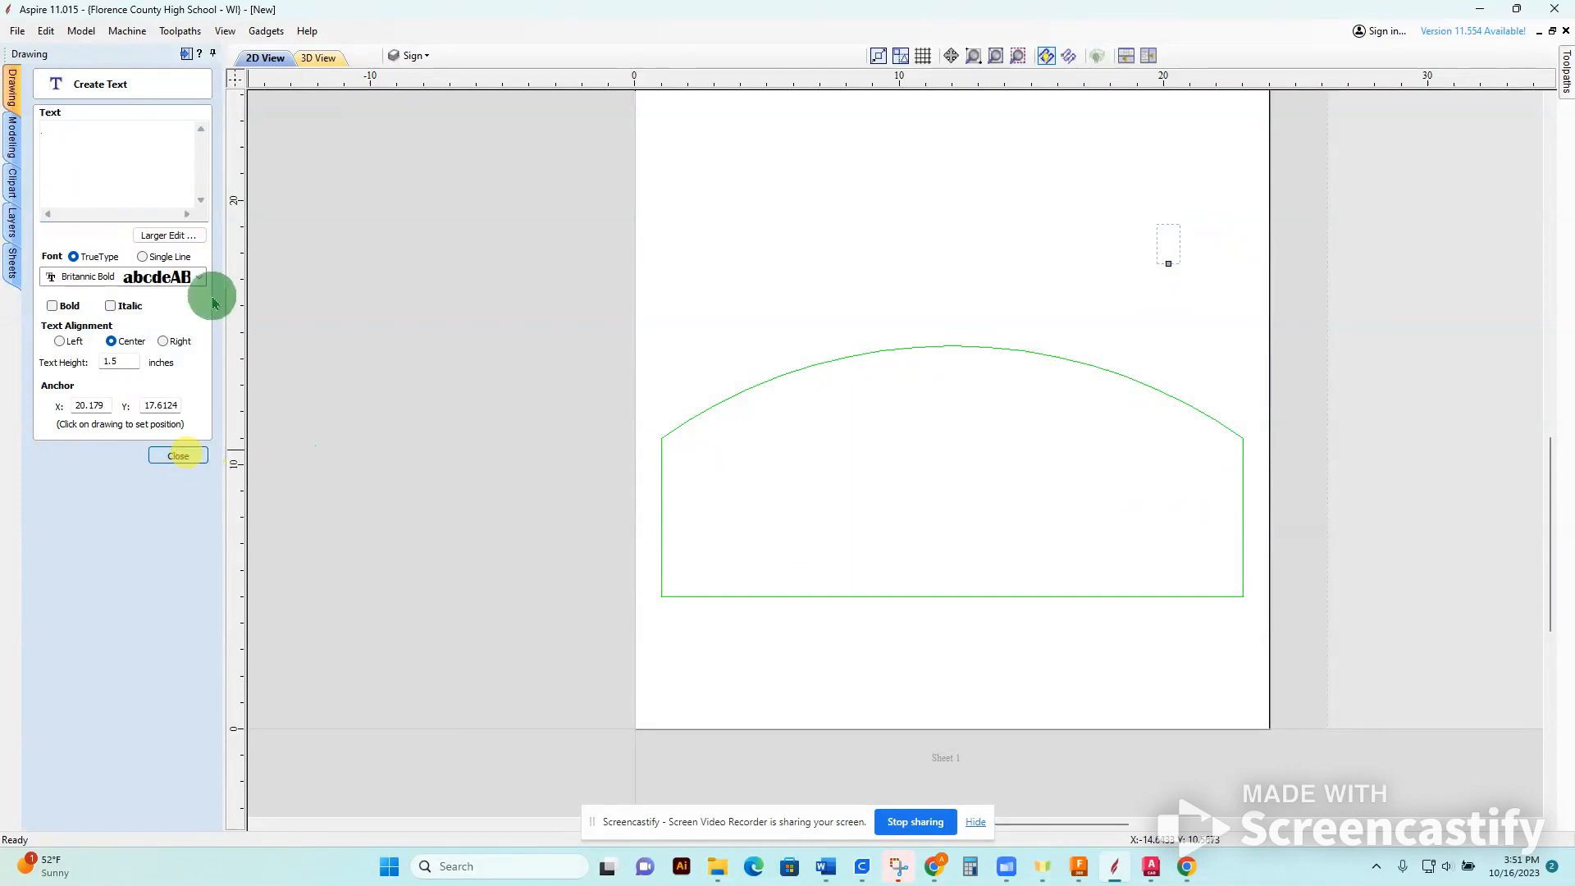
left_click(68, 208)
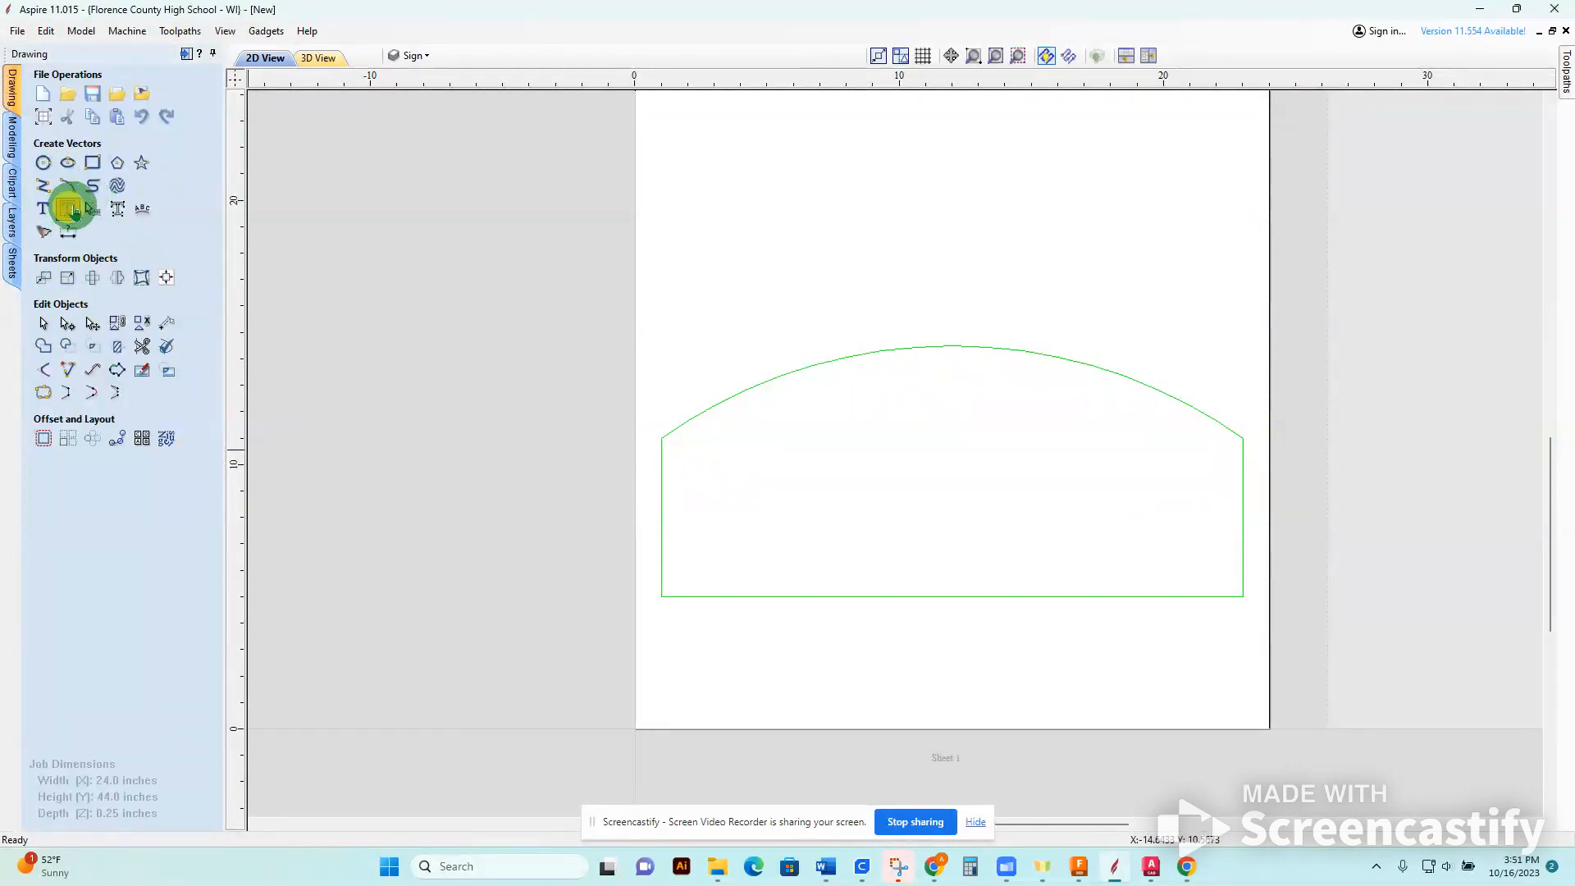
left_click(743, 161)
left_click(1173, 274)
left_click(695, 155)
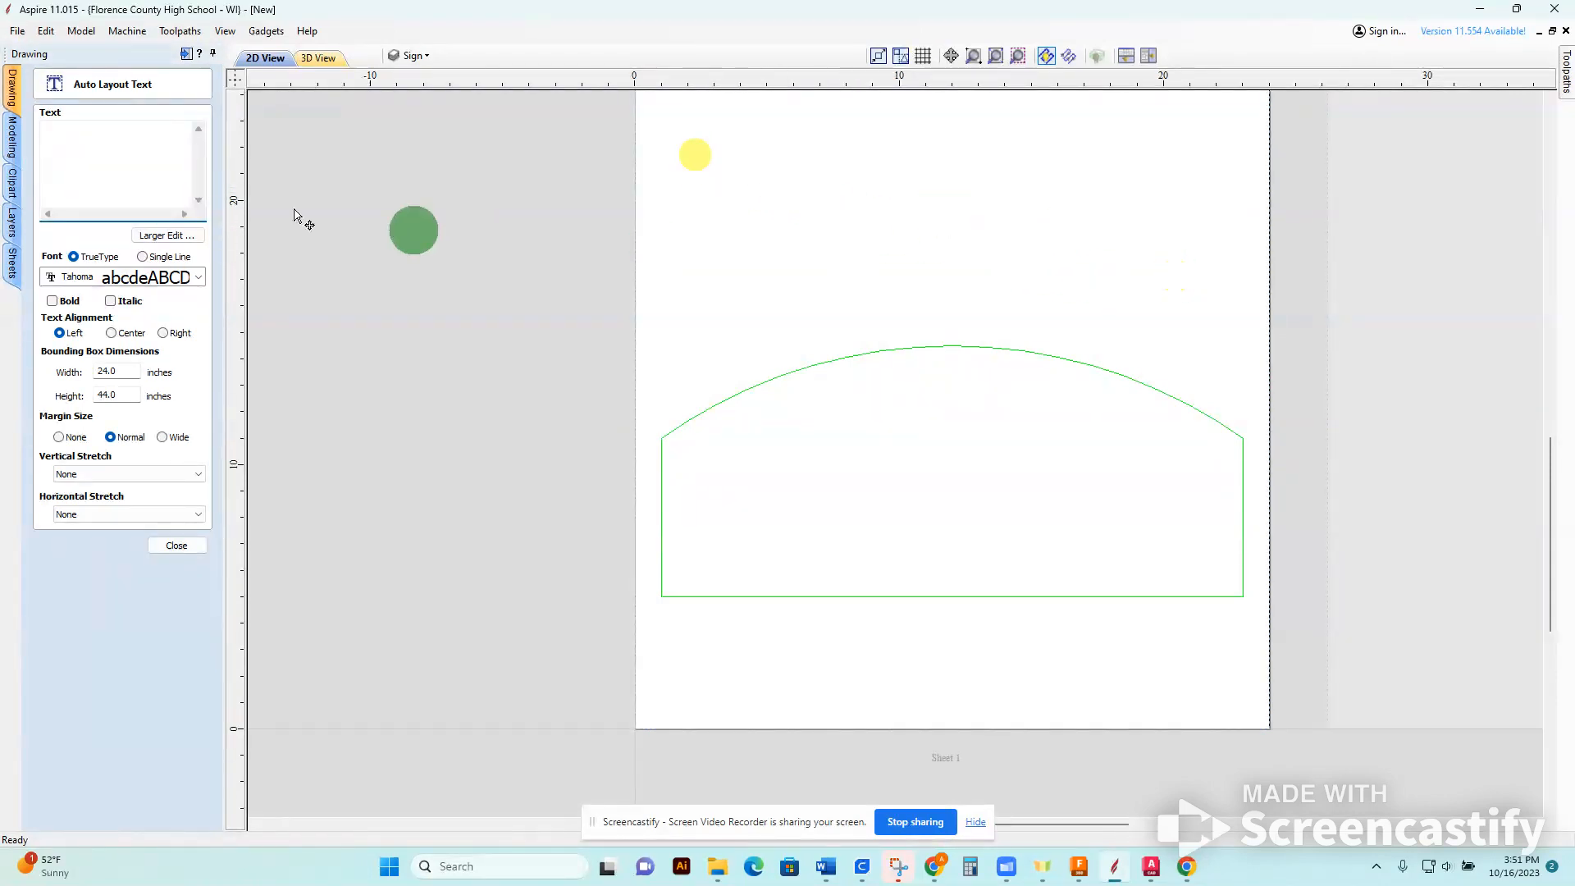
left_click(176, 543)
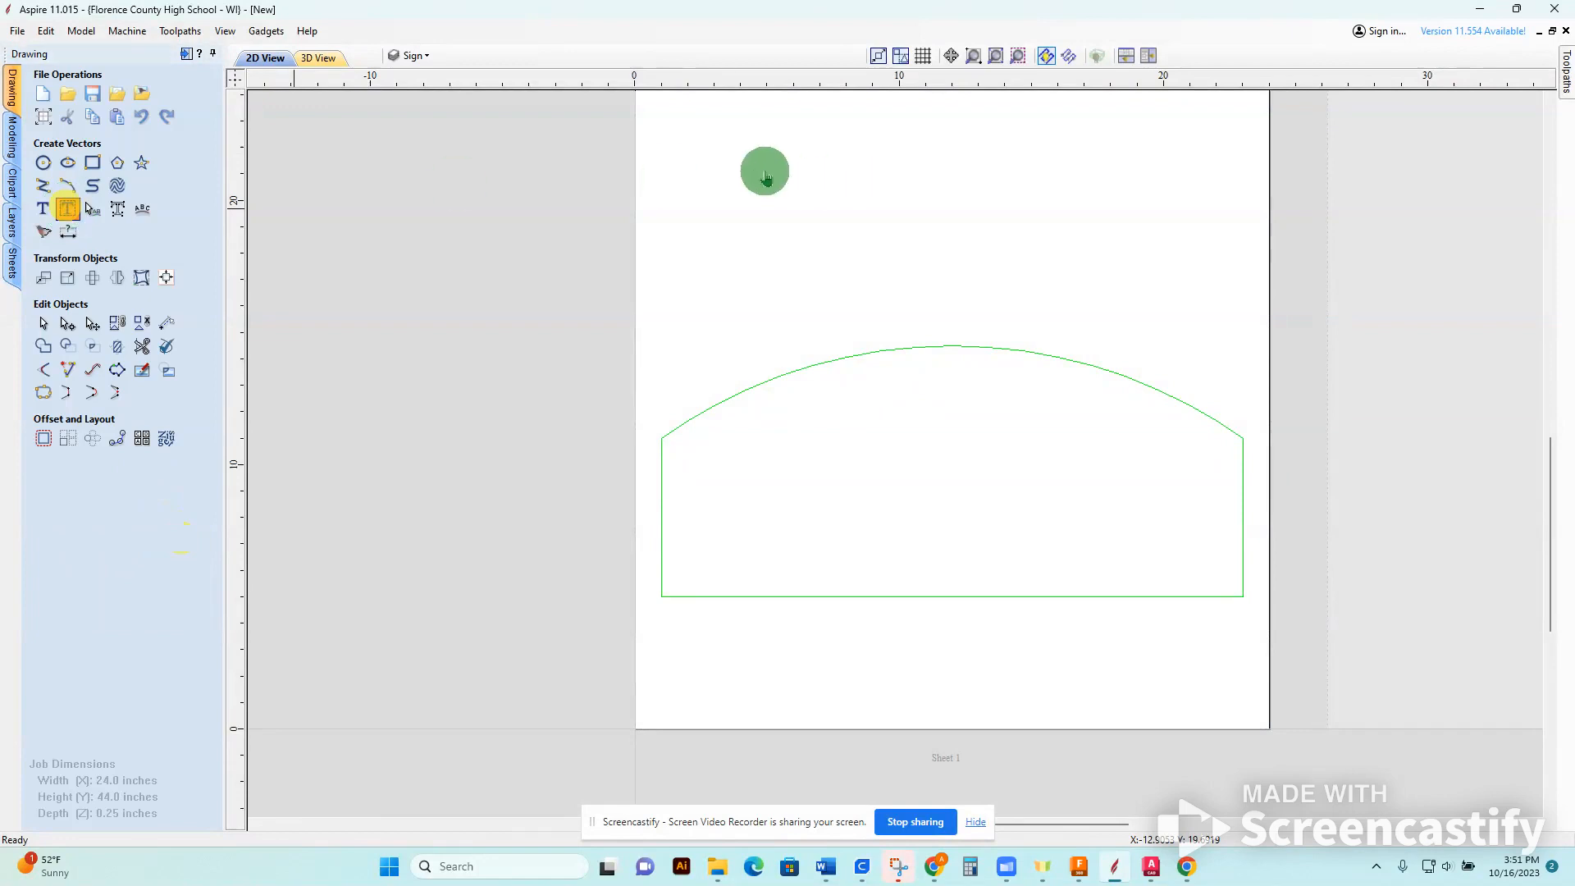
Try out auto layout text above the sign with the sample strings "sdafsd" and "s adfa sdfas".
left_click_drag(716, 153, 1130, 279)
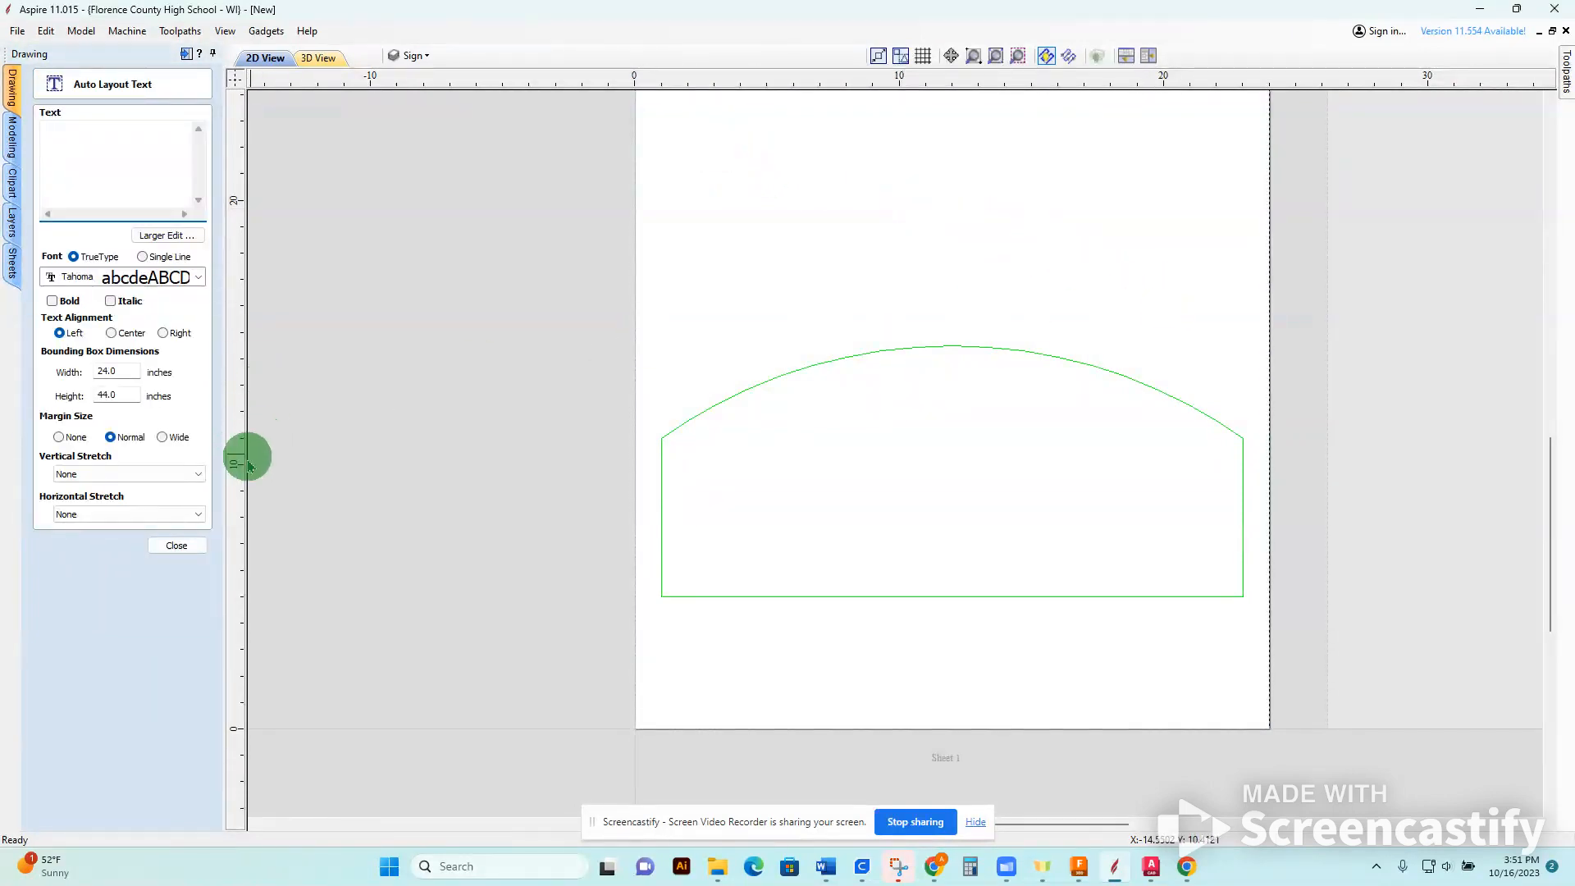
type("sdafsd")
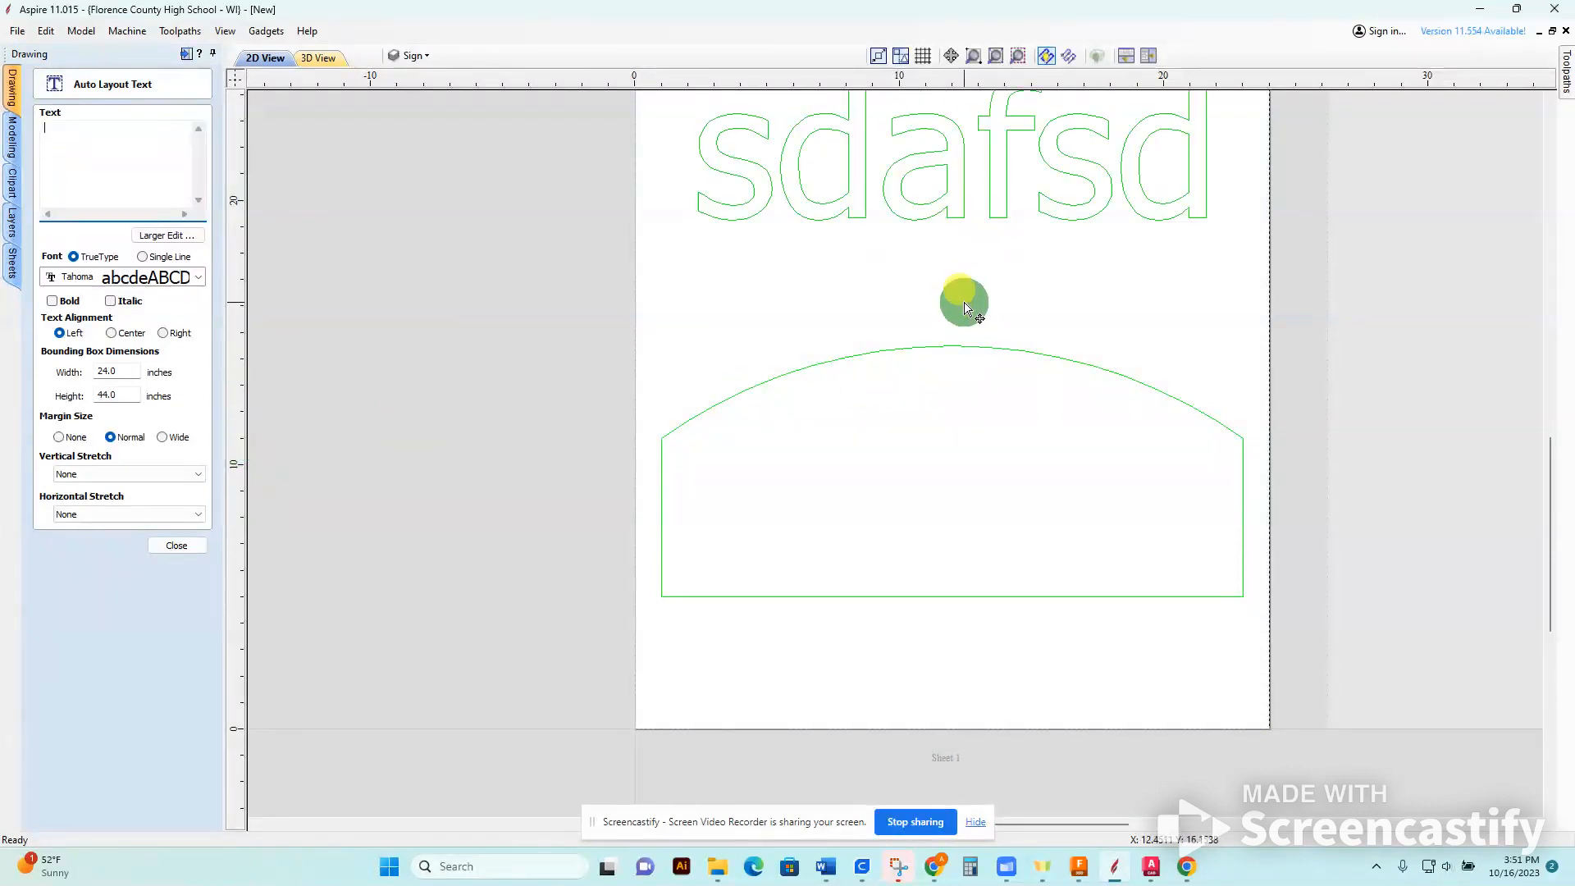
type("s adfa sdfas")
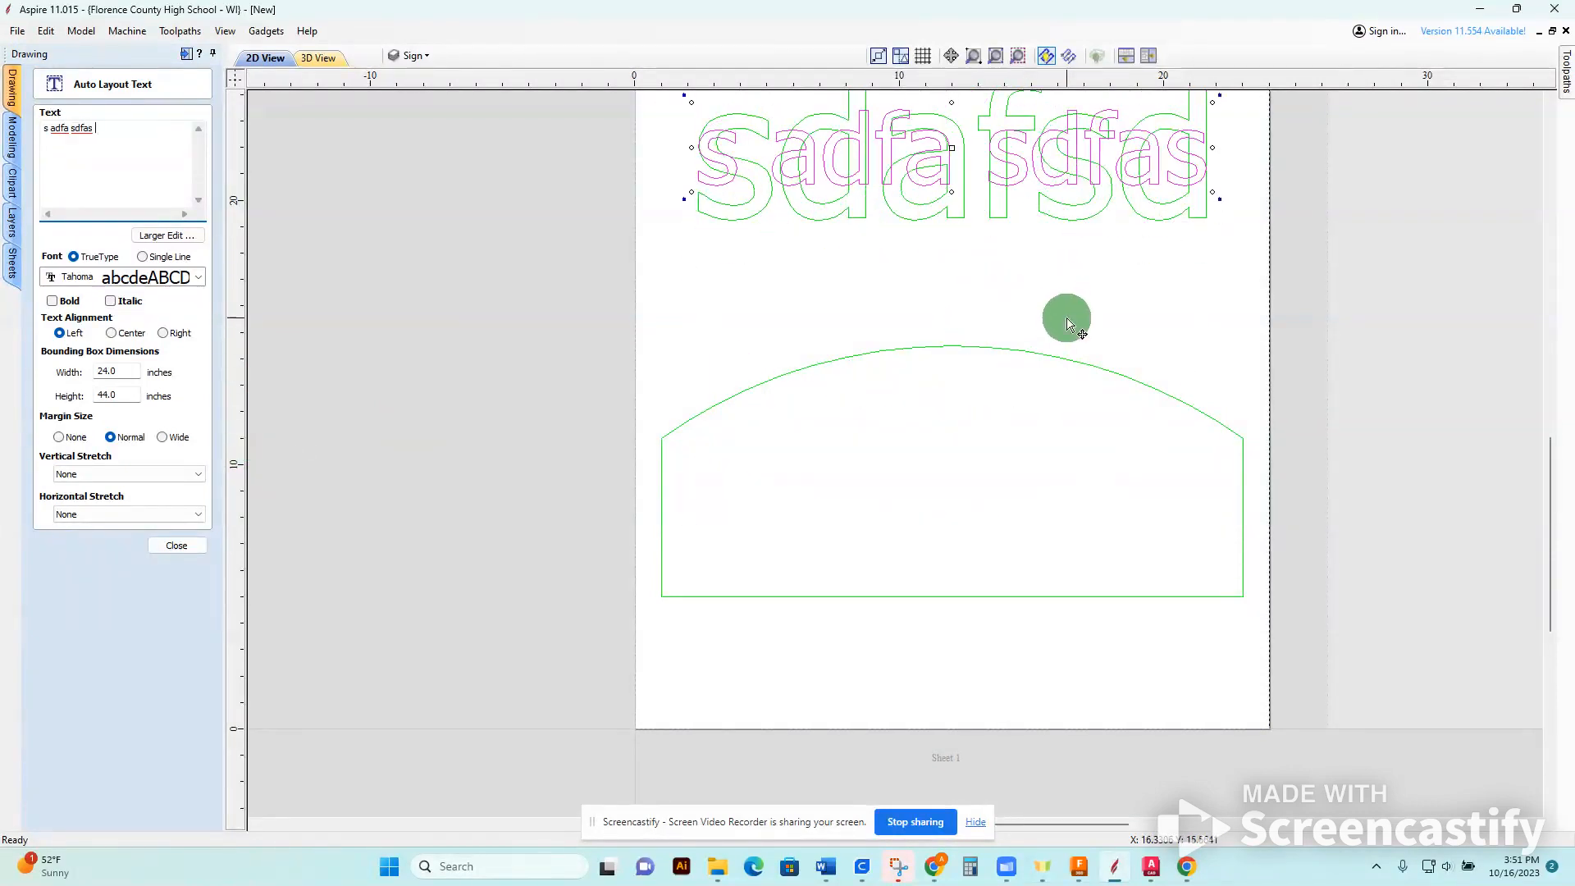
middle_click_drag(1067, 320, 1089, 449)
key("a")
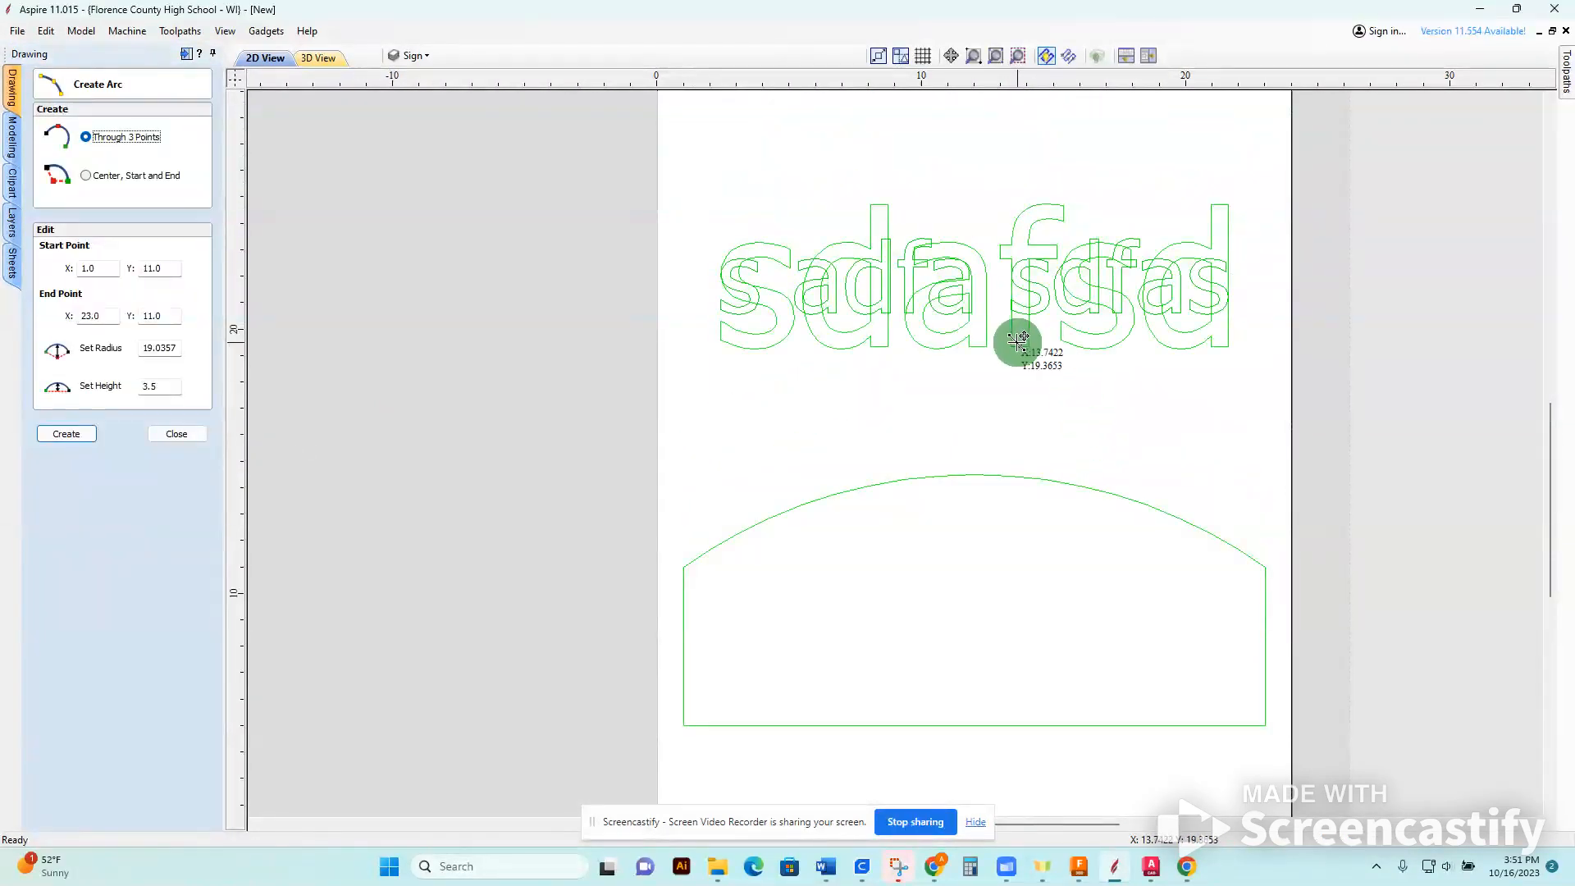
key("Escape")
Delete the two overlapping sample texts above the sign.
left_click(1031, 314)
key("Delete")
left_click(1031, 314)
key("Delete")
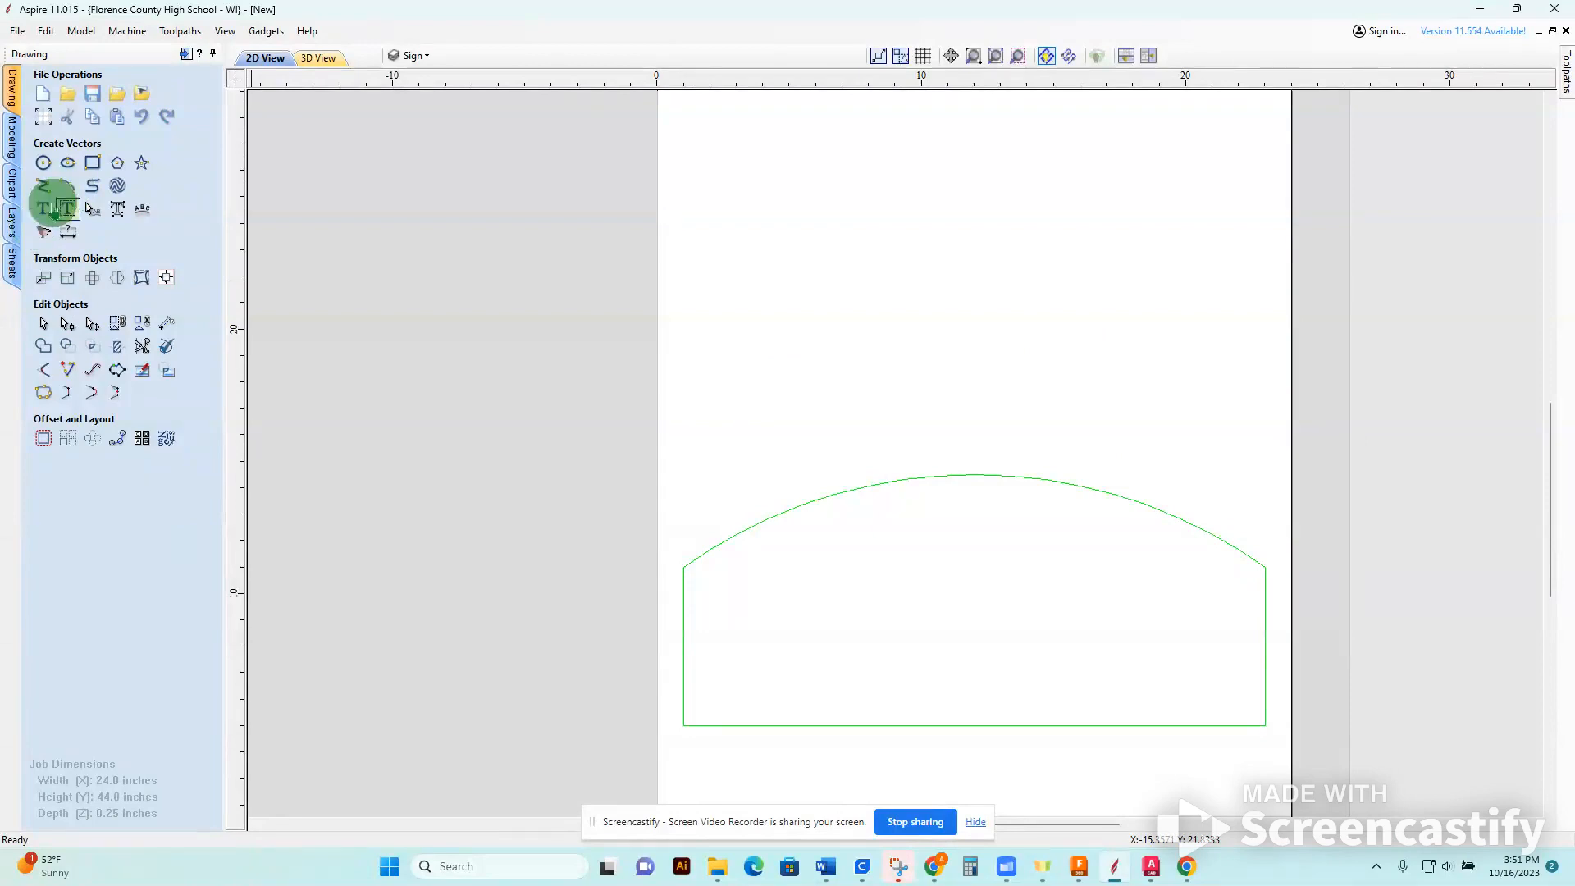
Add the first name as centre-aligned Britannic Bold text in the sign's lower-left area, with a text height of 3 inches.
left_click(43, 208)
left_click(776, 671)
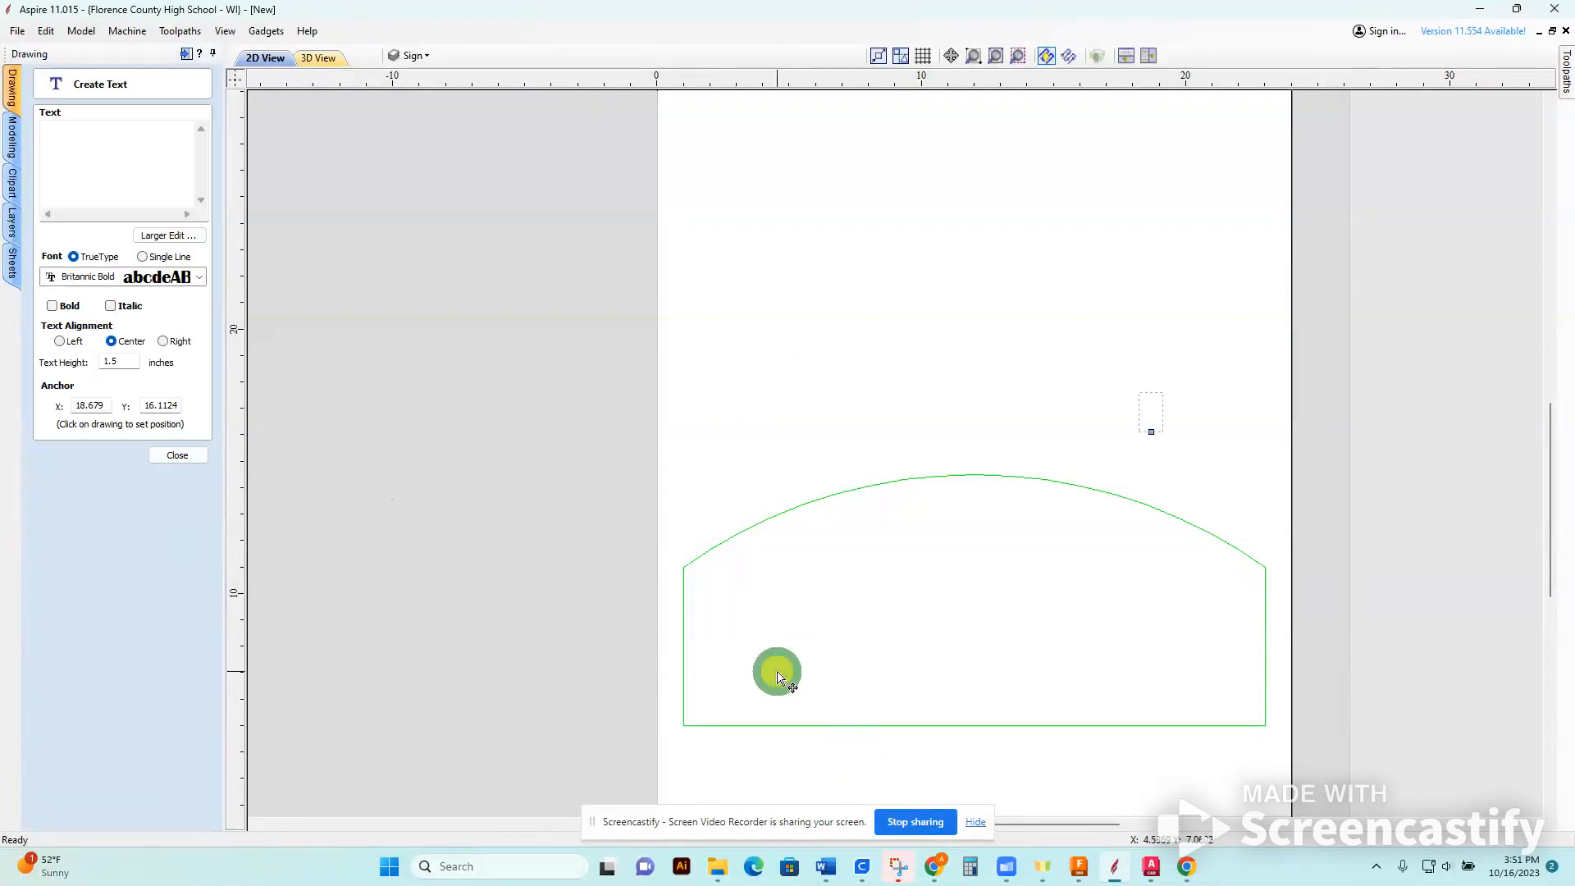
type("Richard")
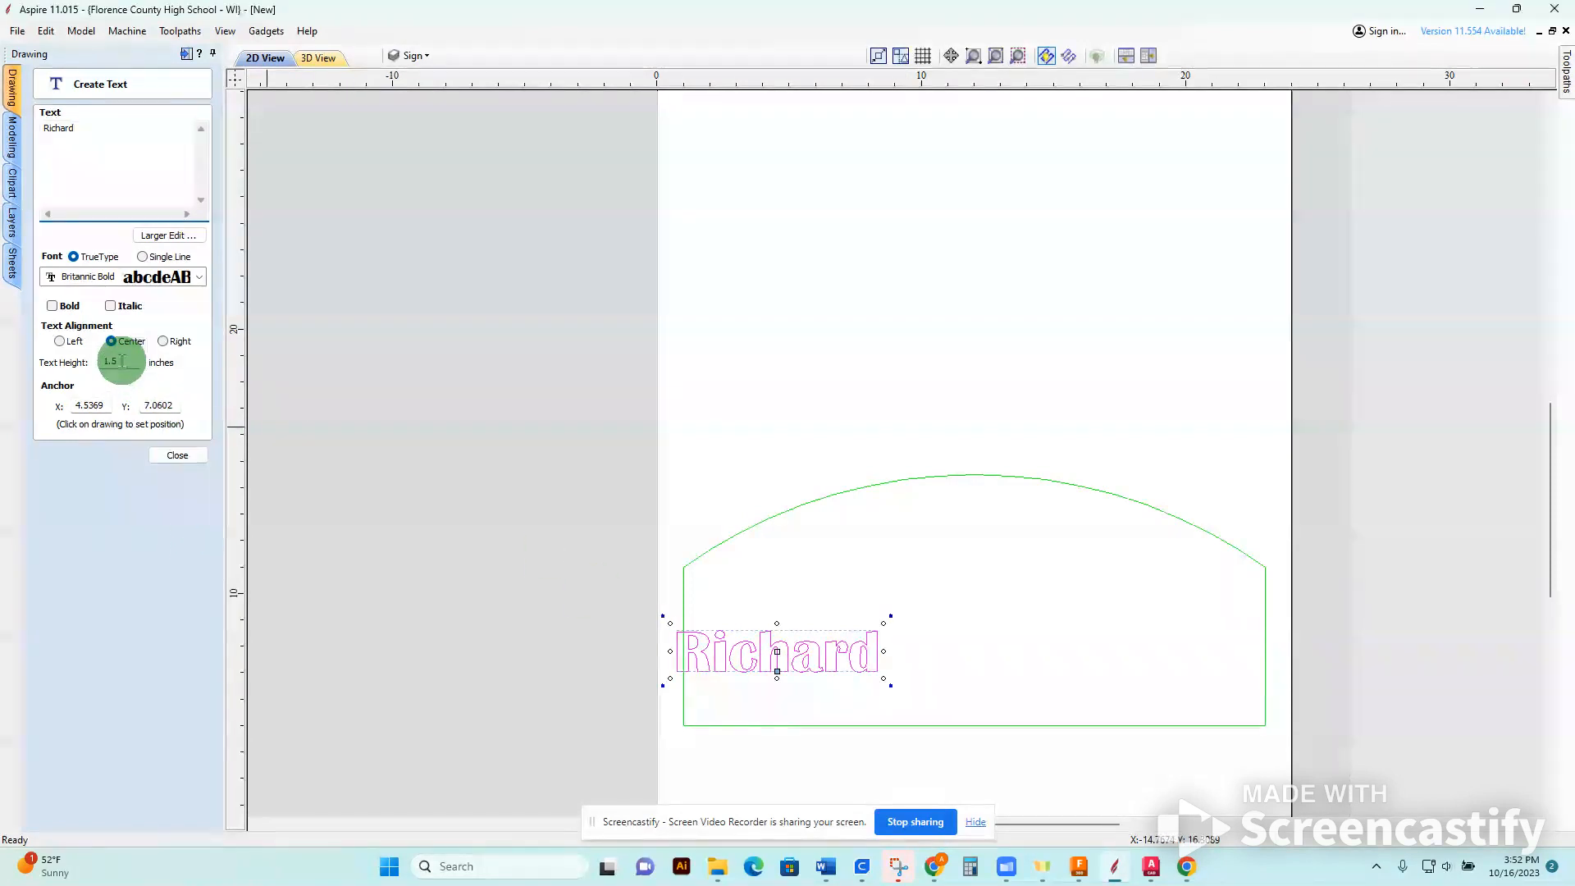
left_click_drag(120, 361, 63, 364)
type("3")
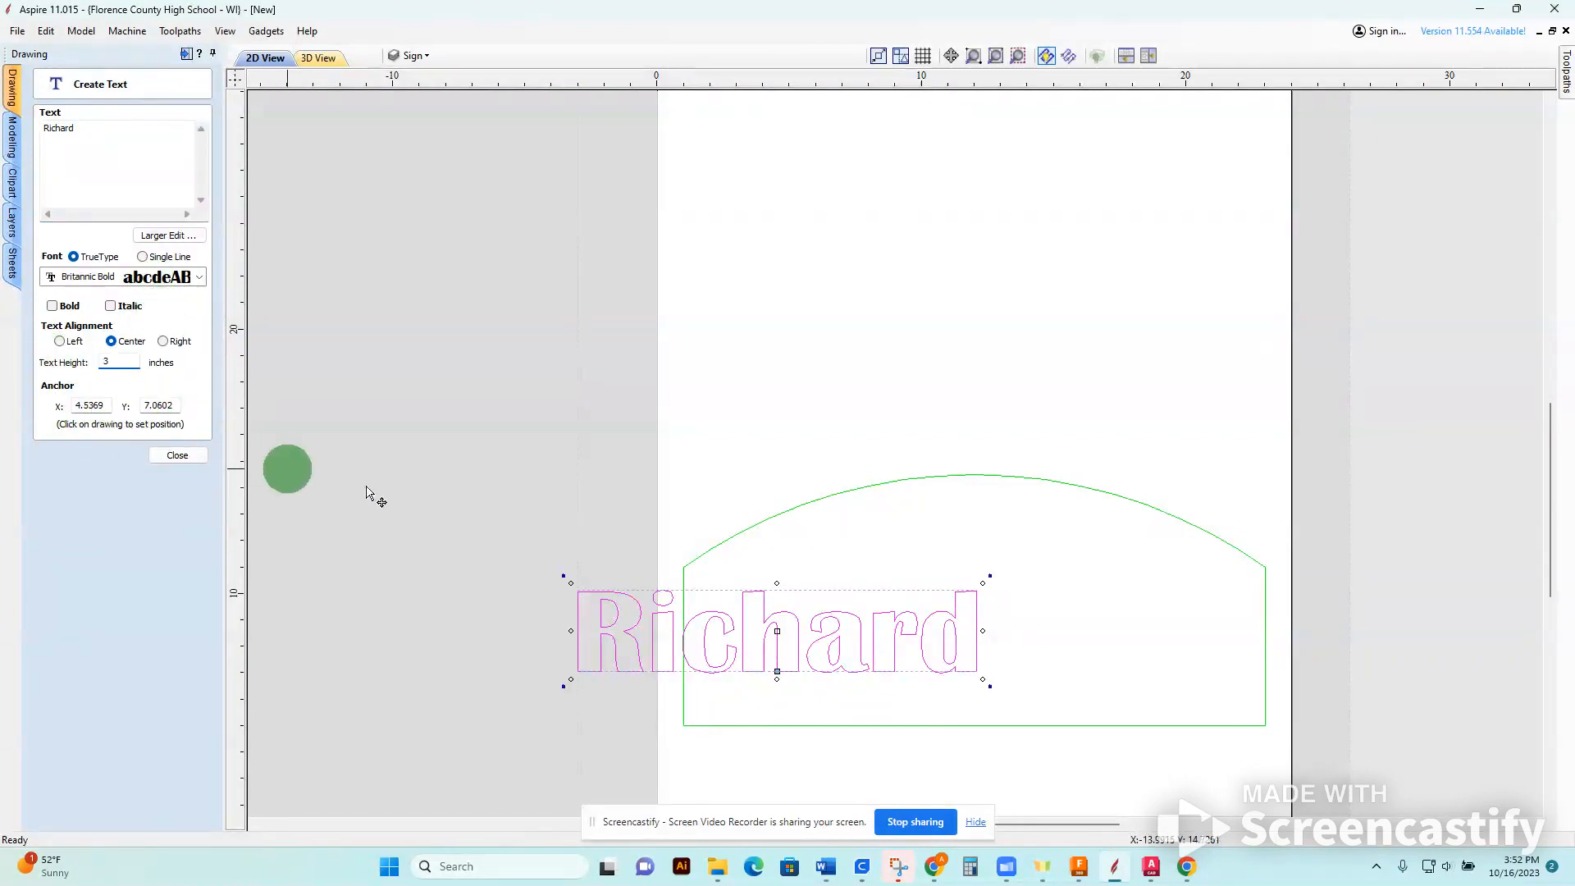
left_click(185, 279)
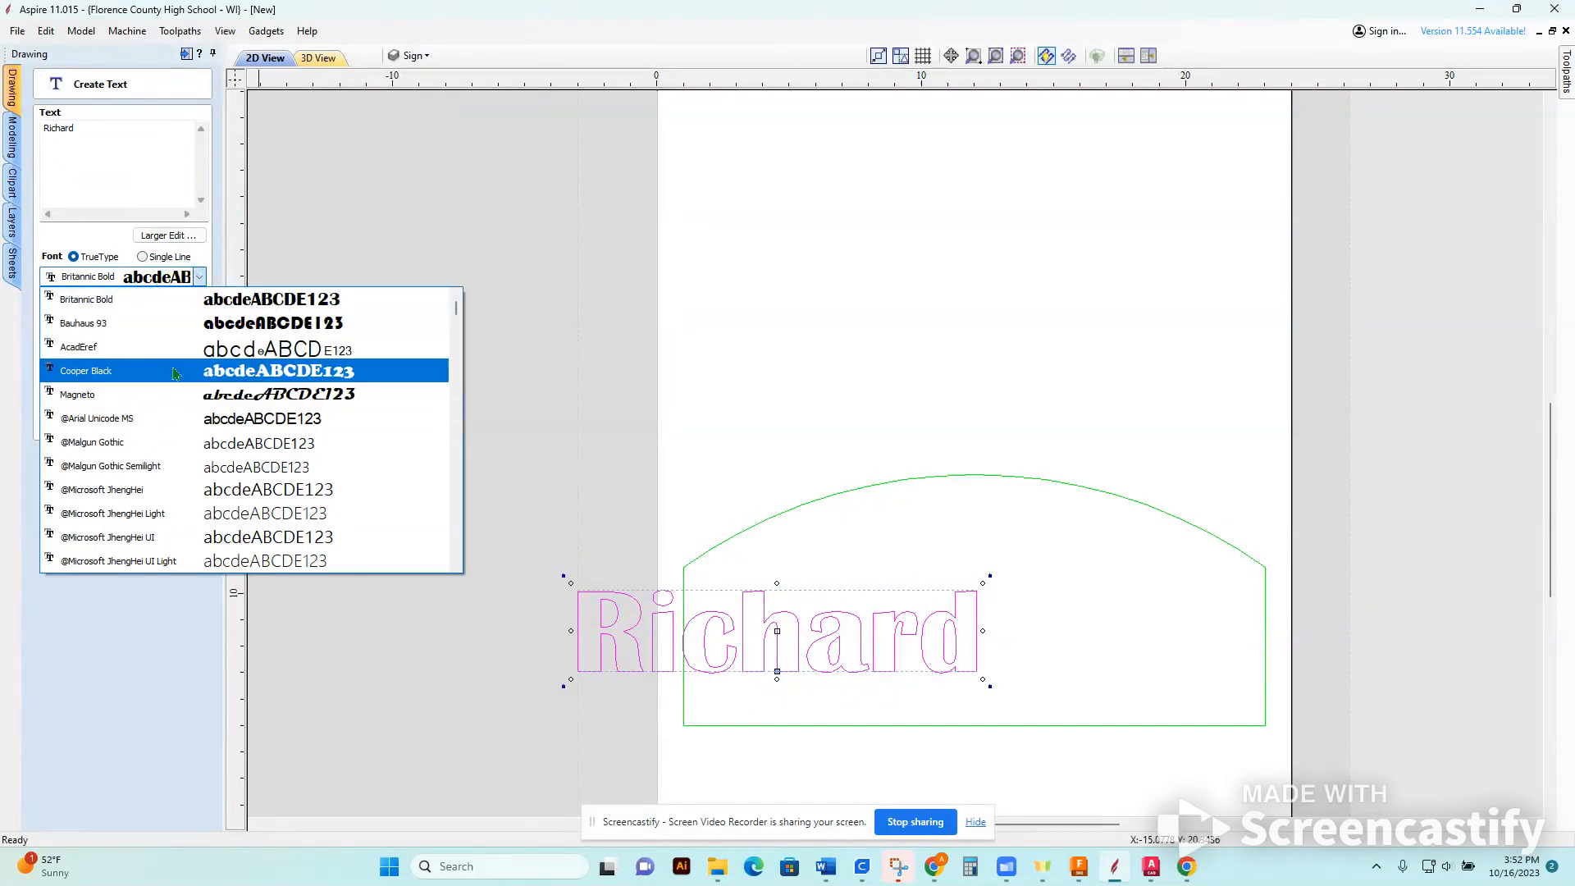
left_click(377, 206)
left_click(380, 205)
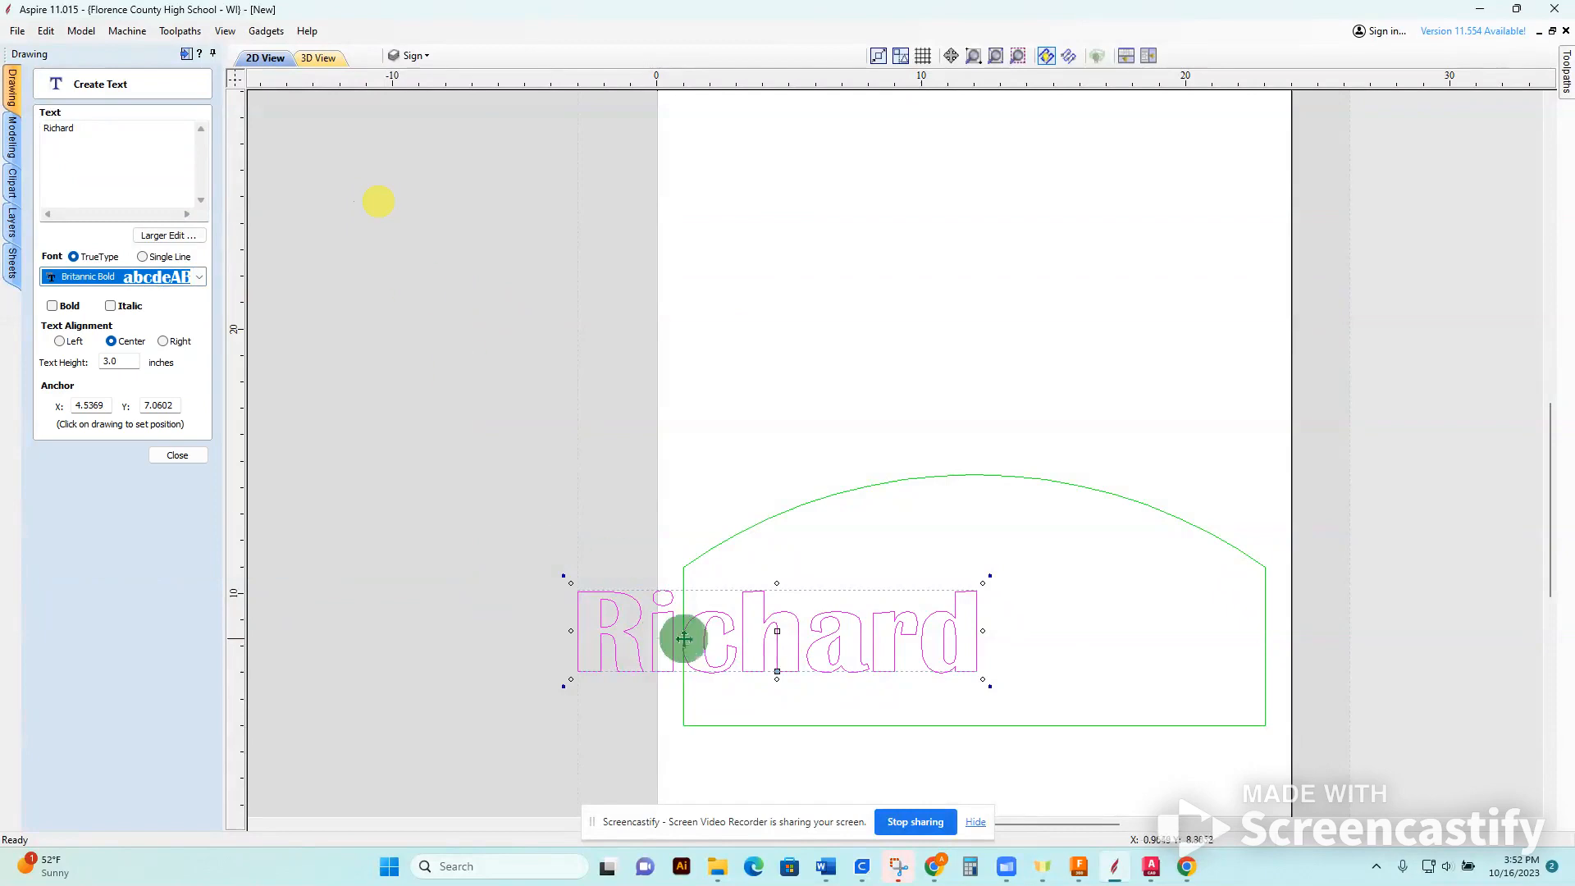
Move the name text to roughly the middle of the sign, anchored at about X 12.46, Y 7.55.
left_click(760, 622)
left_click_drag(790, 611, 1018, 598)
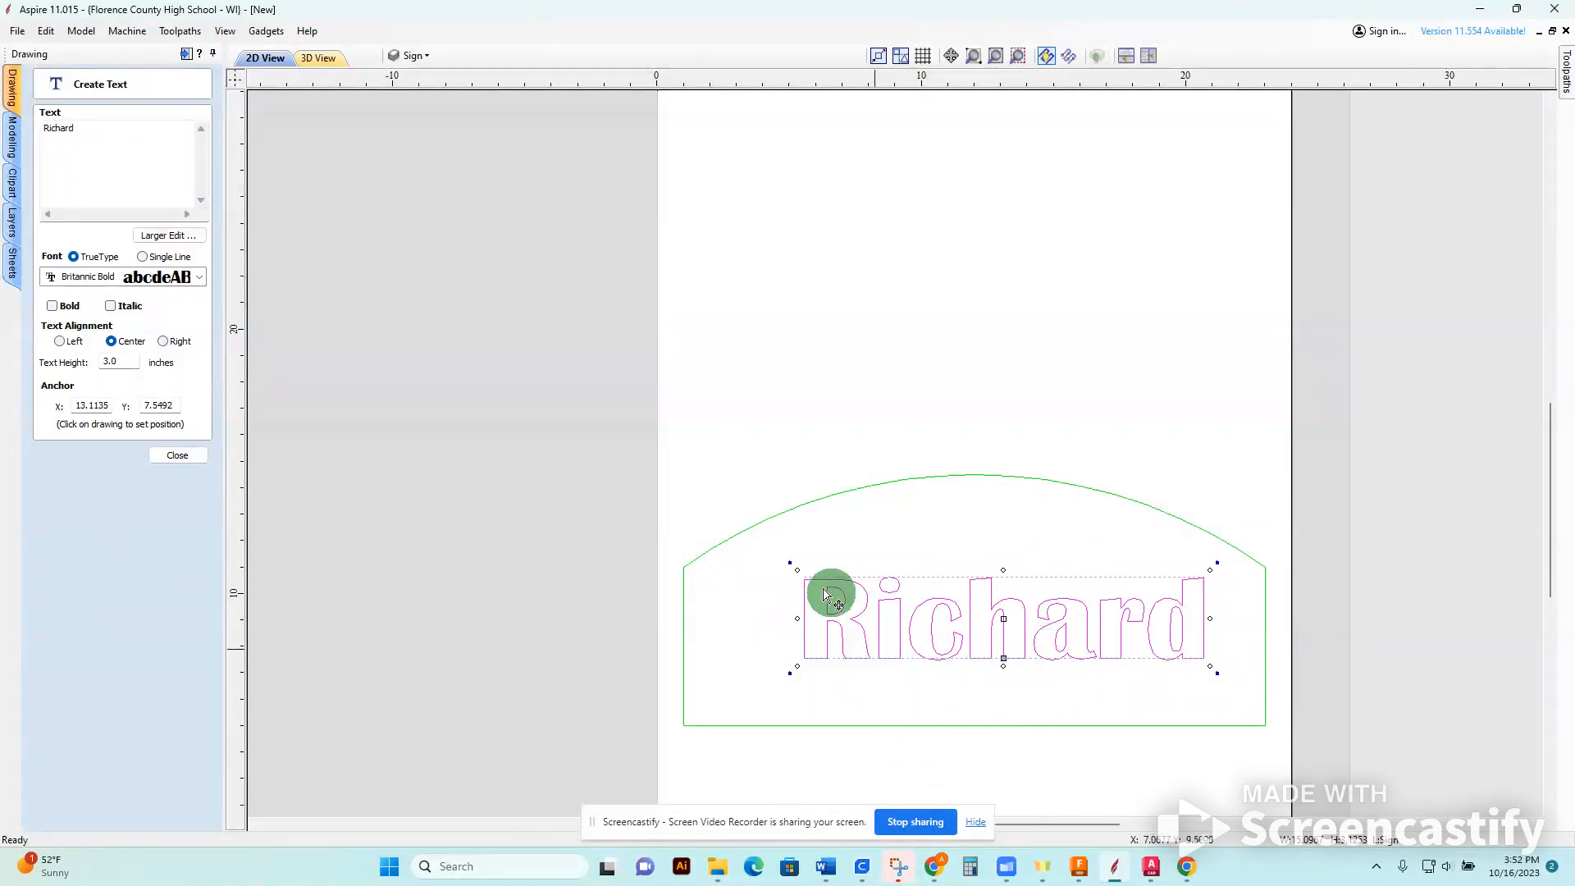
left_click_drag(1065, 630, 1047, 637)
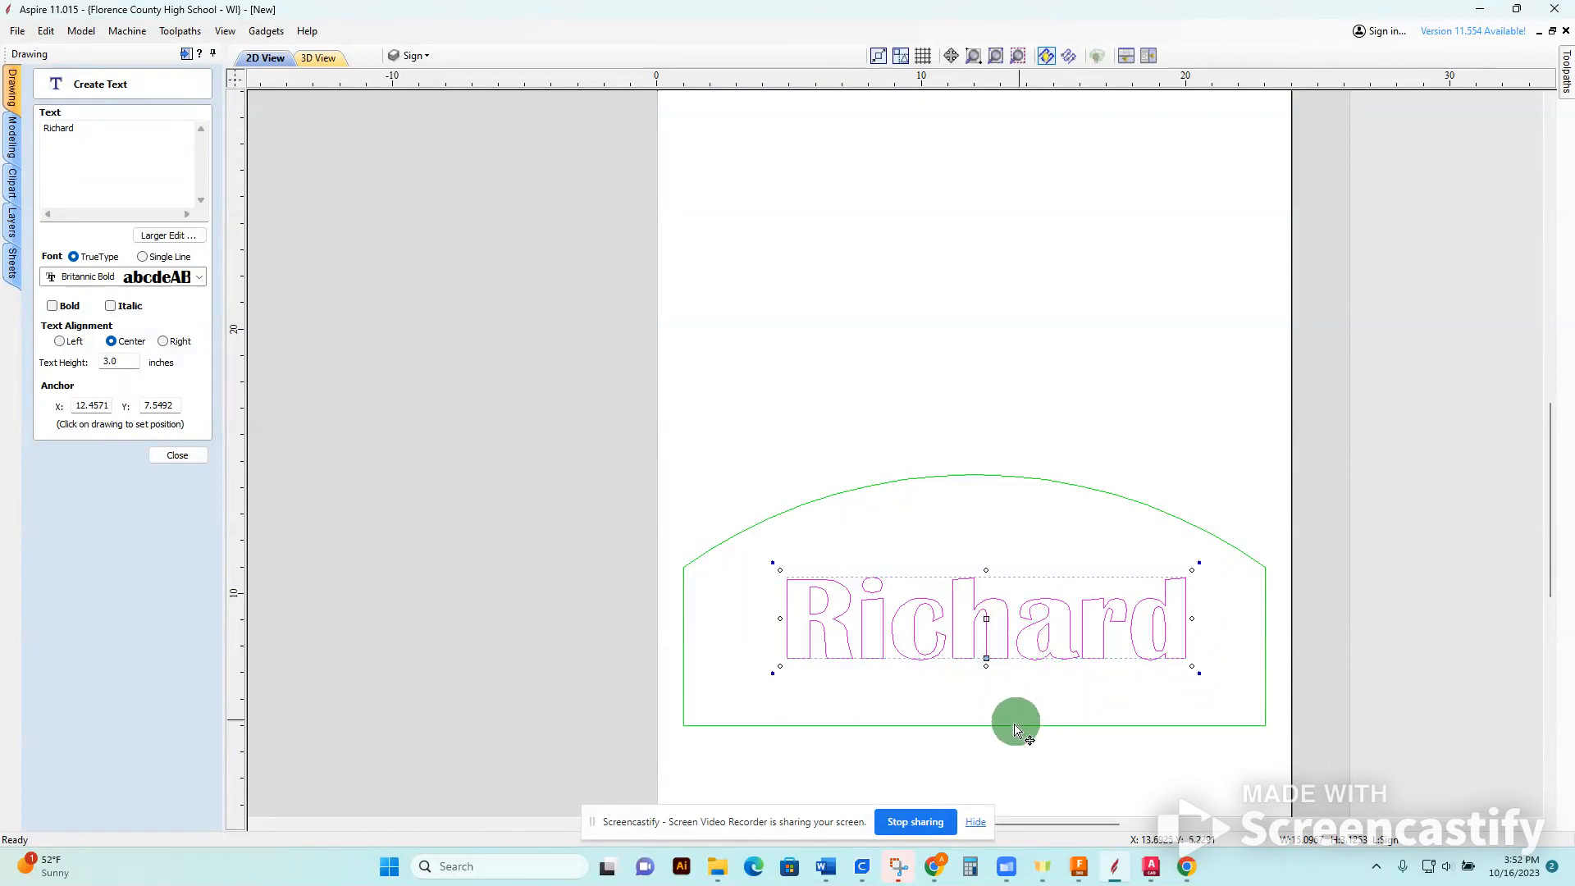
left_click(179, 458)
Try centring the name text and sign outline on each other, and both on the material.
left_click(168, 280)
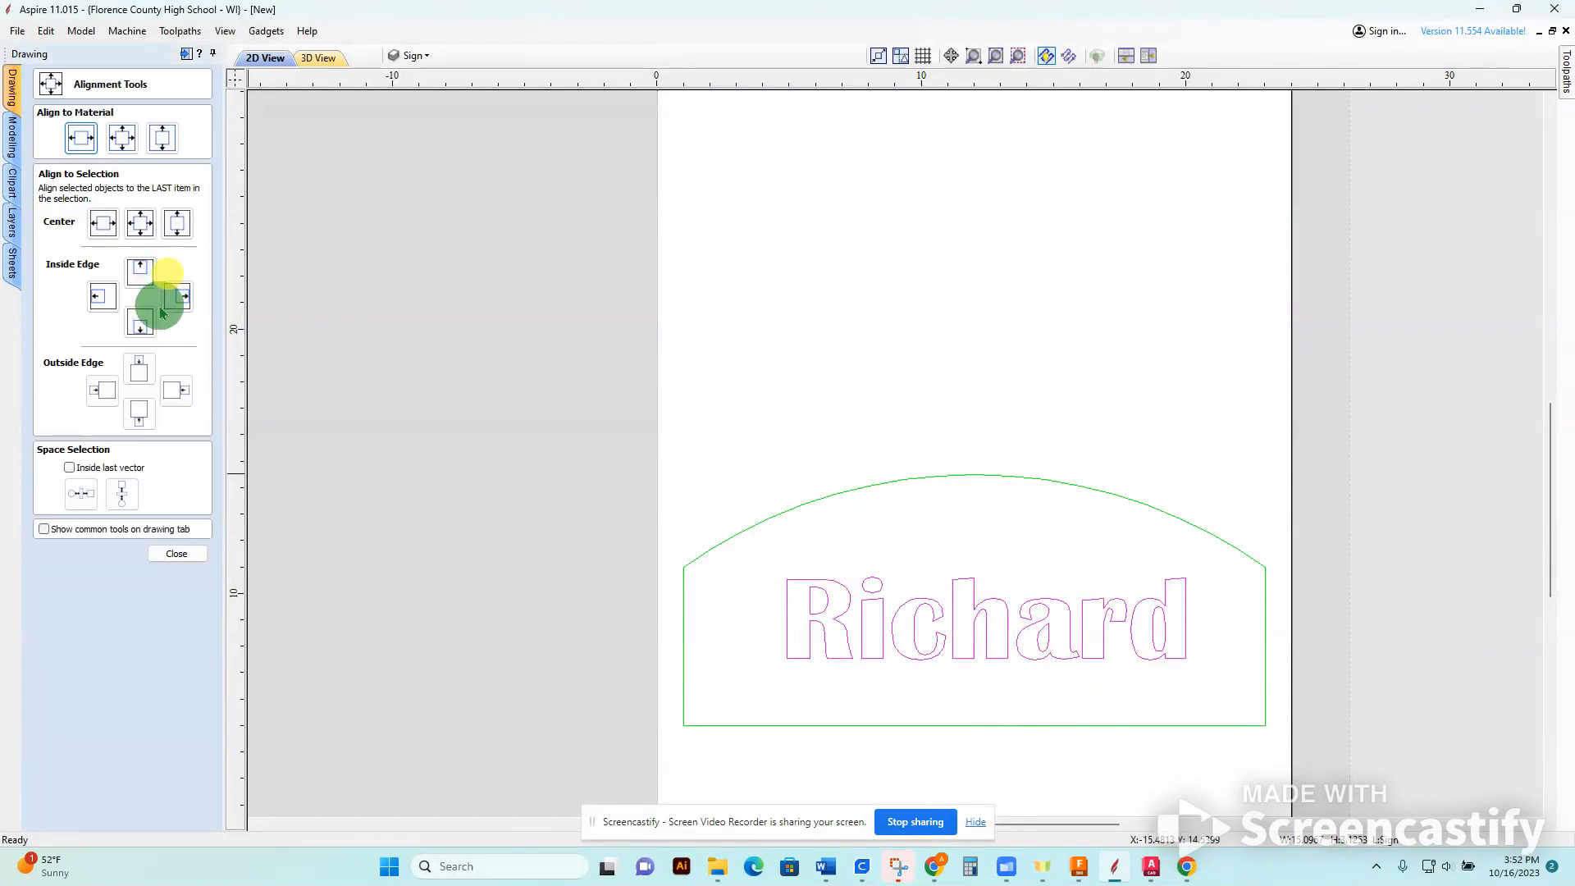
left_click_drag(490, 358, 1300, 767)
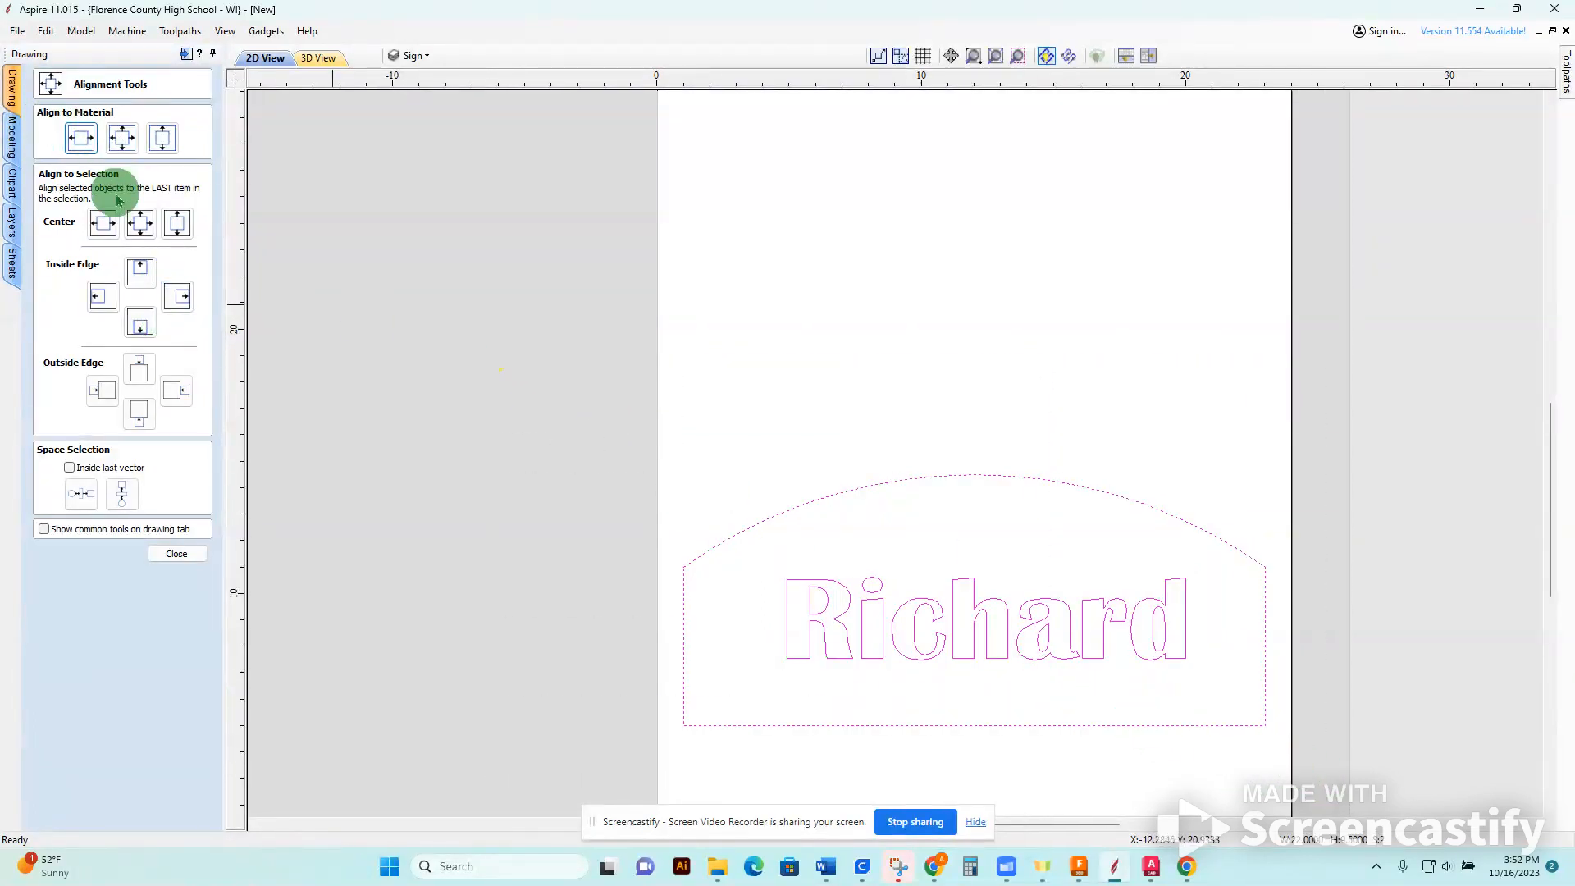
left_click(140, 223)
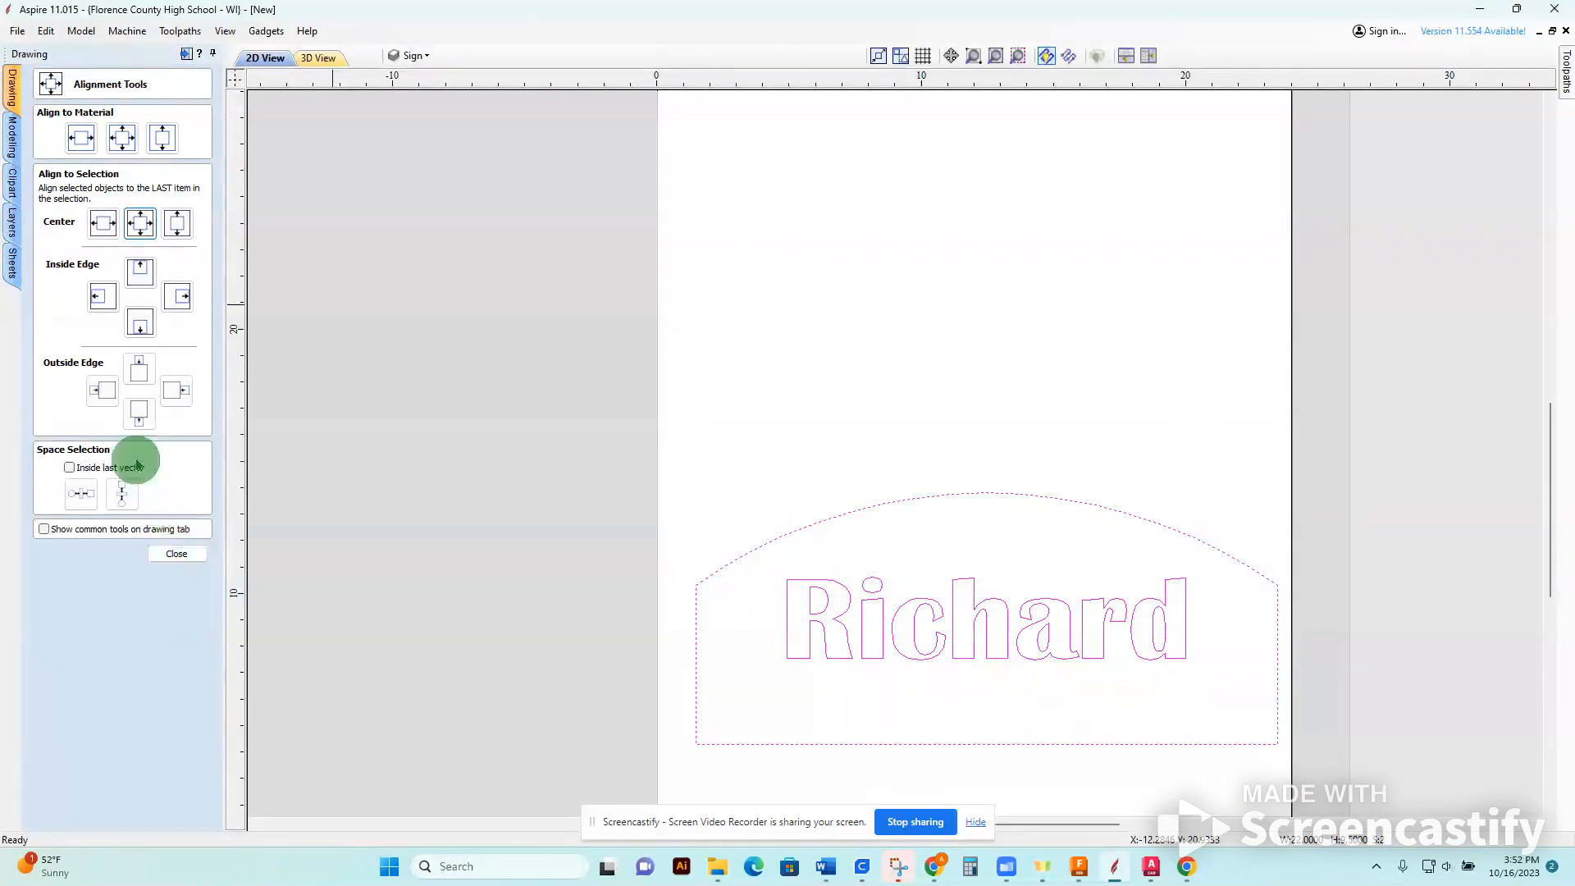
left_click(125, 139)
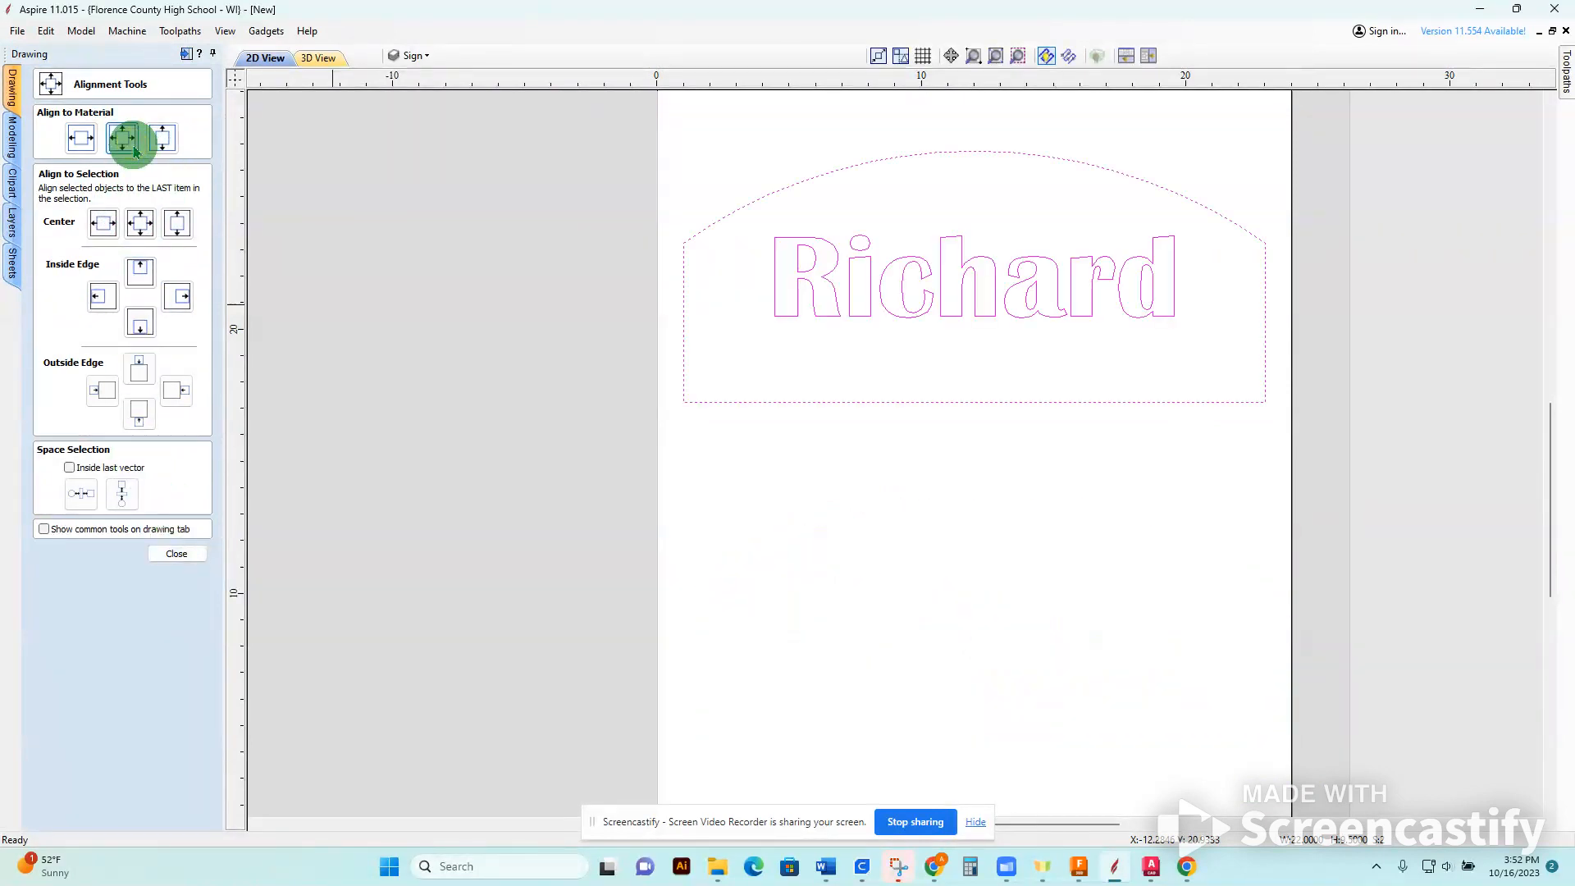
Undo the alignments and the earlier move of the name text, and leave the alignment tools.
key("ctrl+z")
key("ctrl+z")
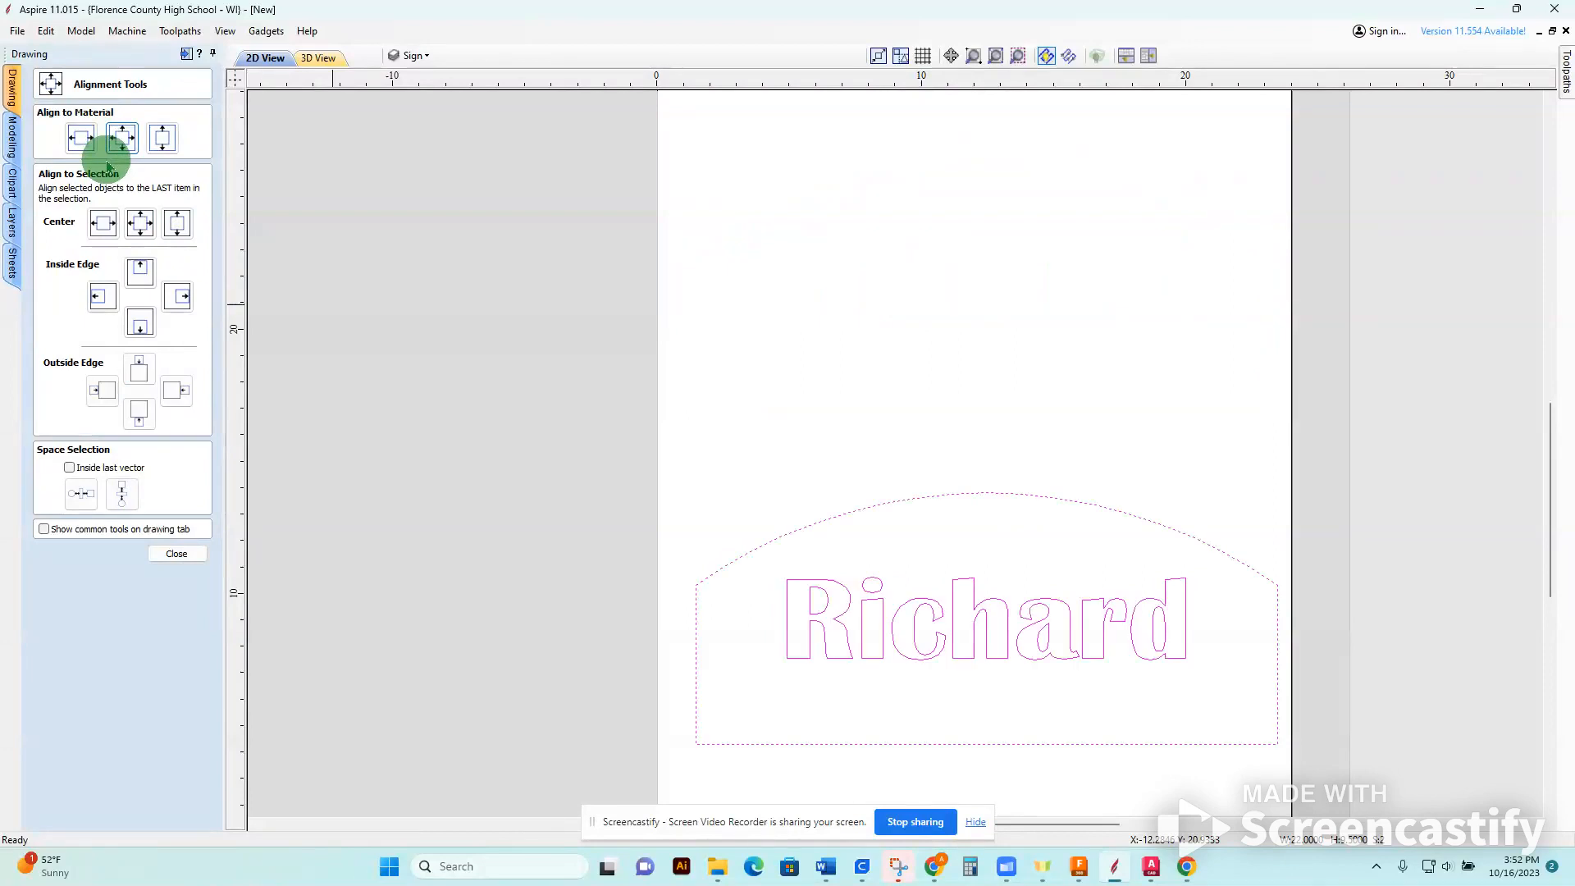
left_click(176, 553)
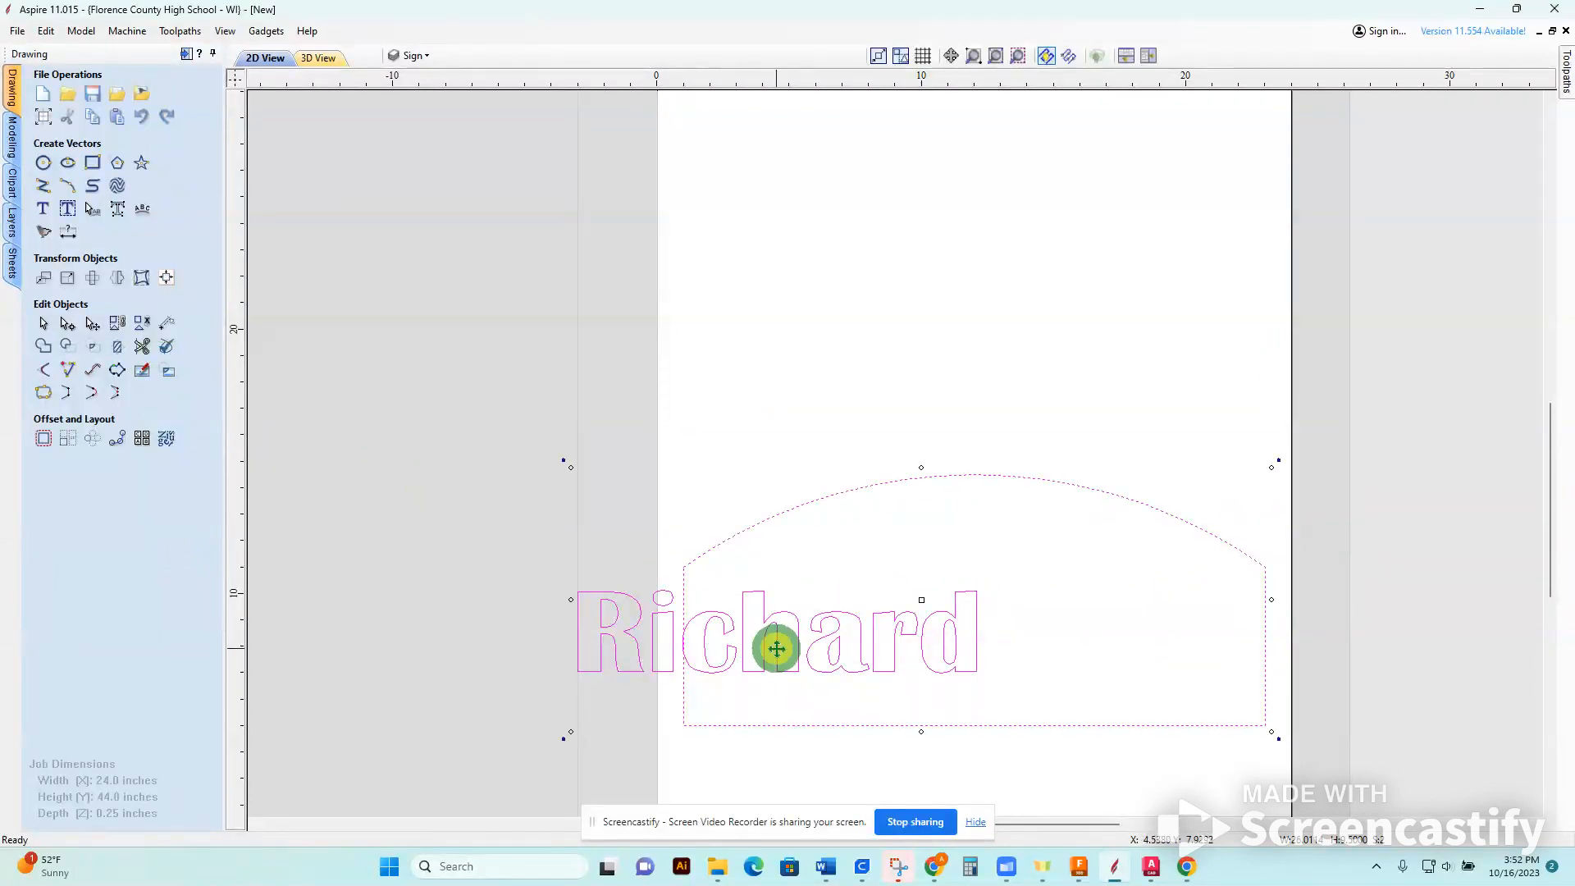
Select only the name text and centre it horizontally on the material, keeping its height on the sheet.
left_click(854, 630)
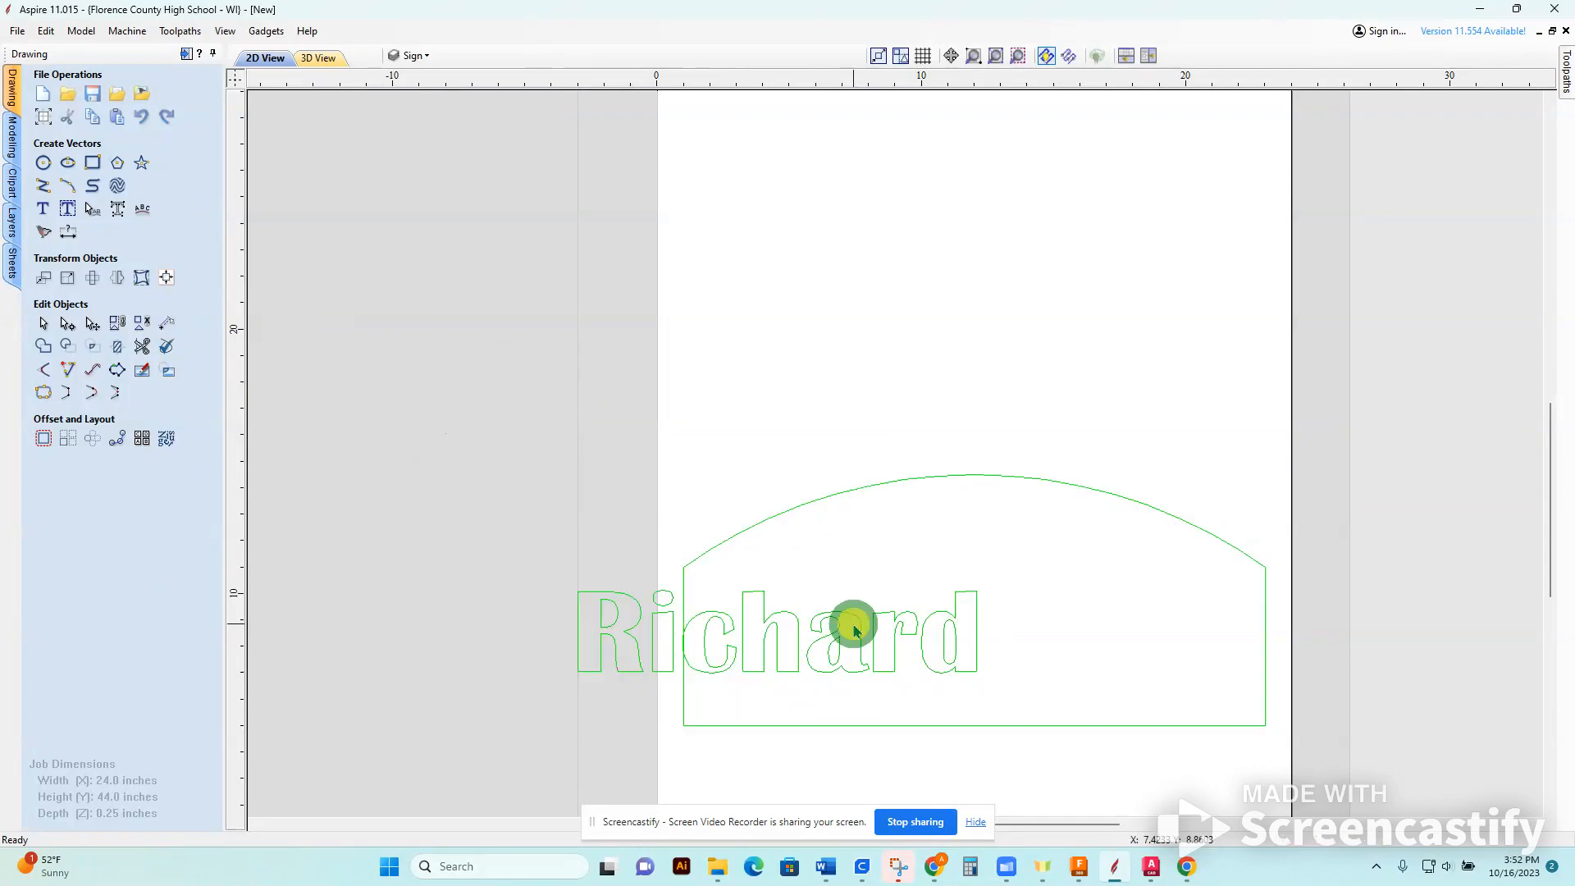
left_click(860, 629)
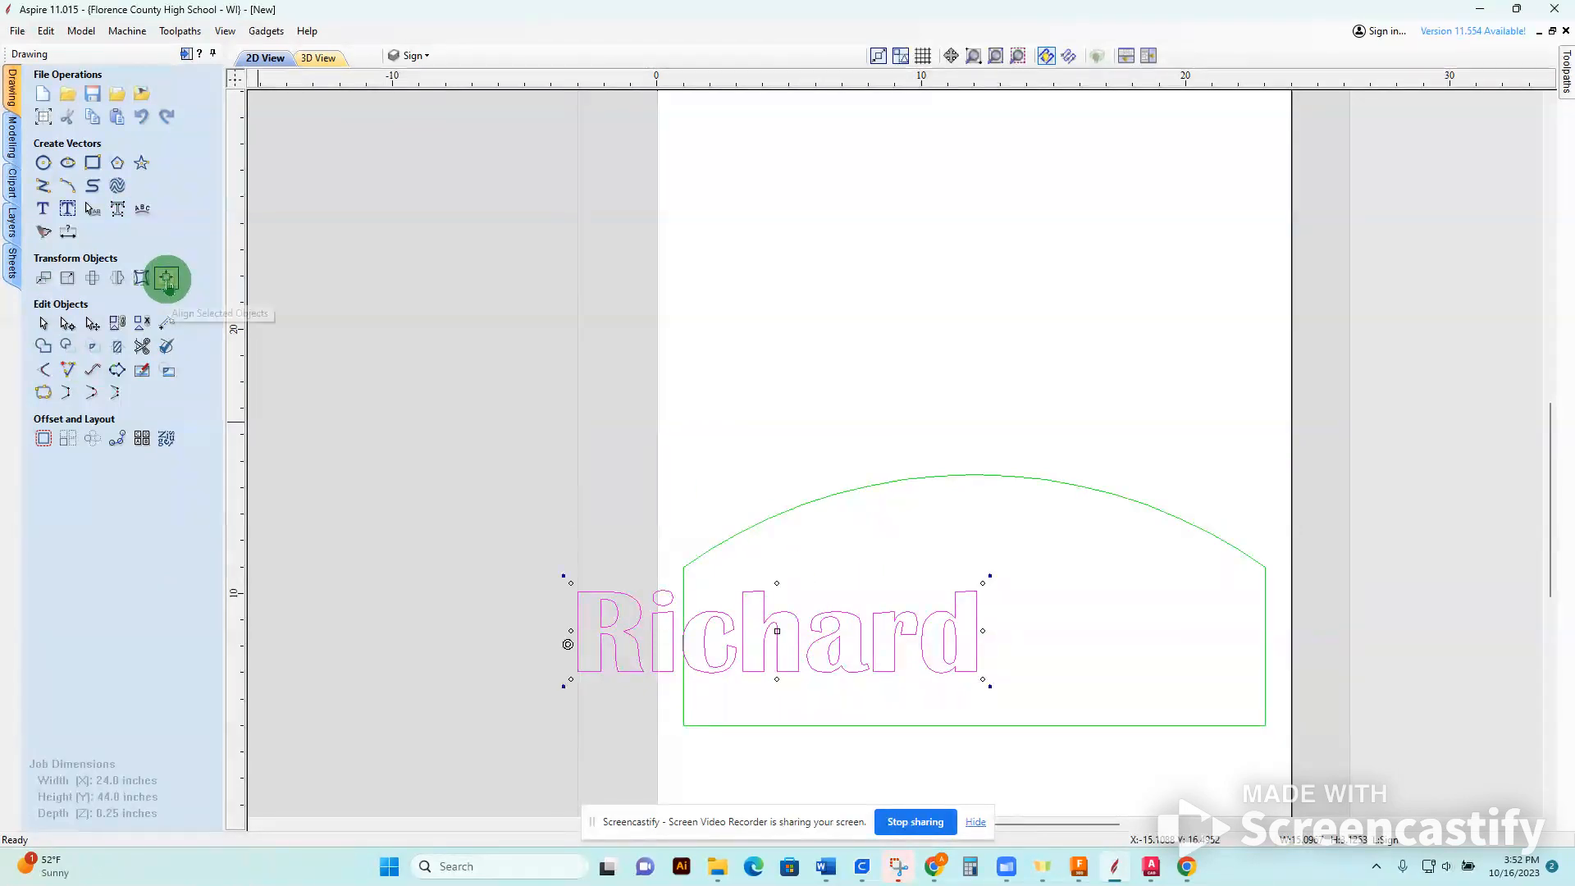
left_click(167, 278)
left_click(178, 225)
left_click(105, 227)
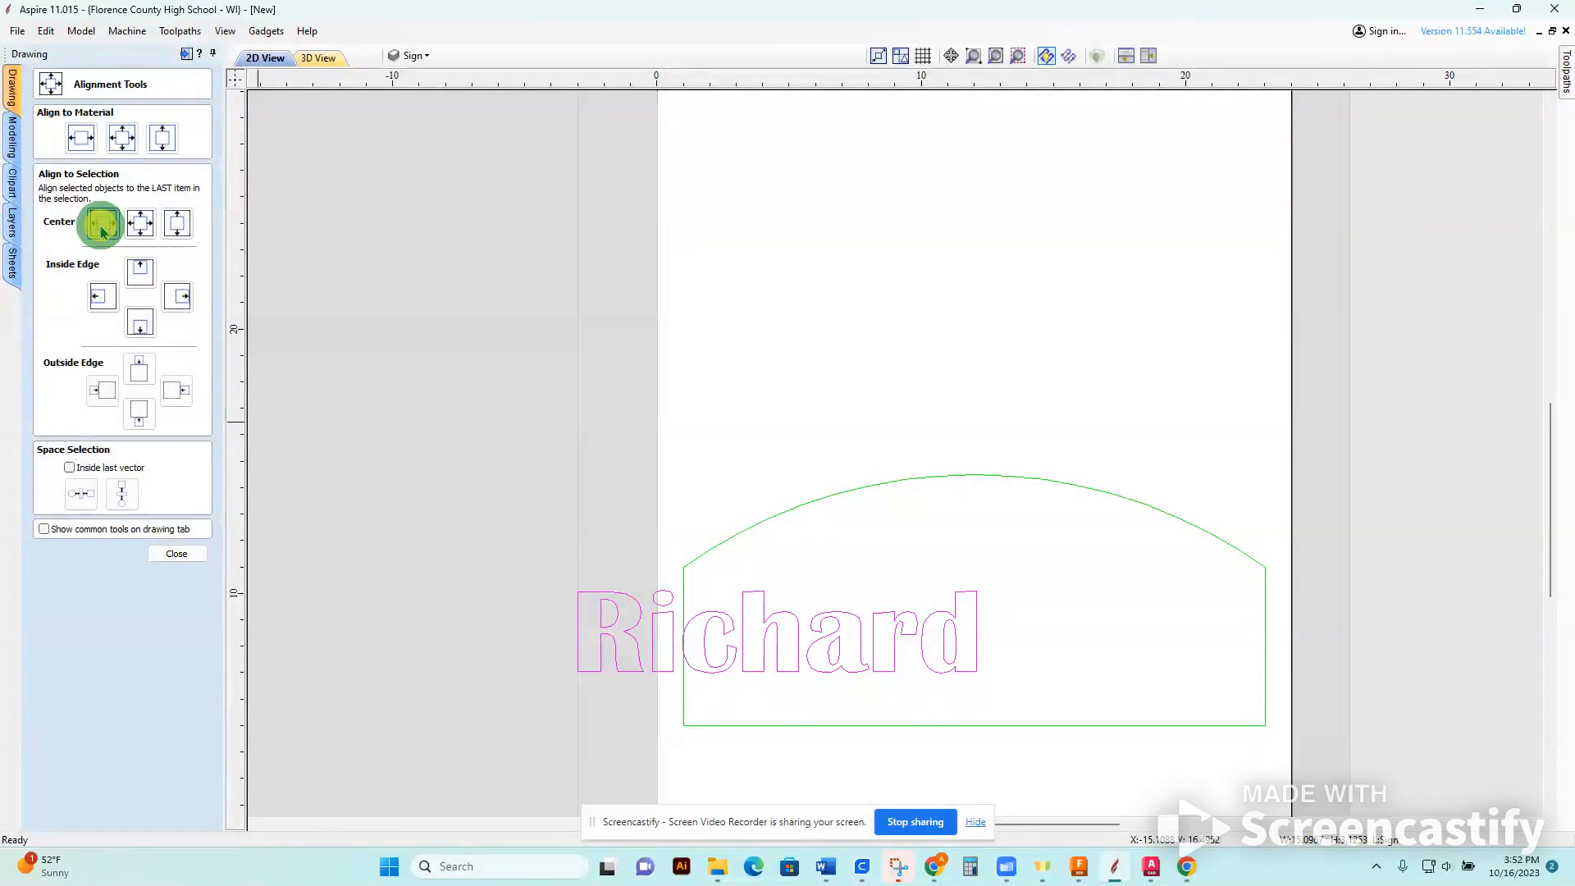
left_click(80, 141)
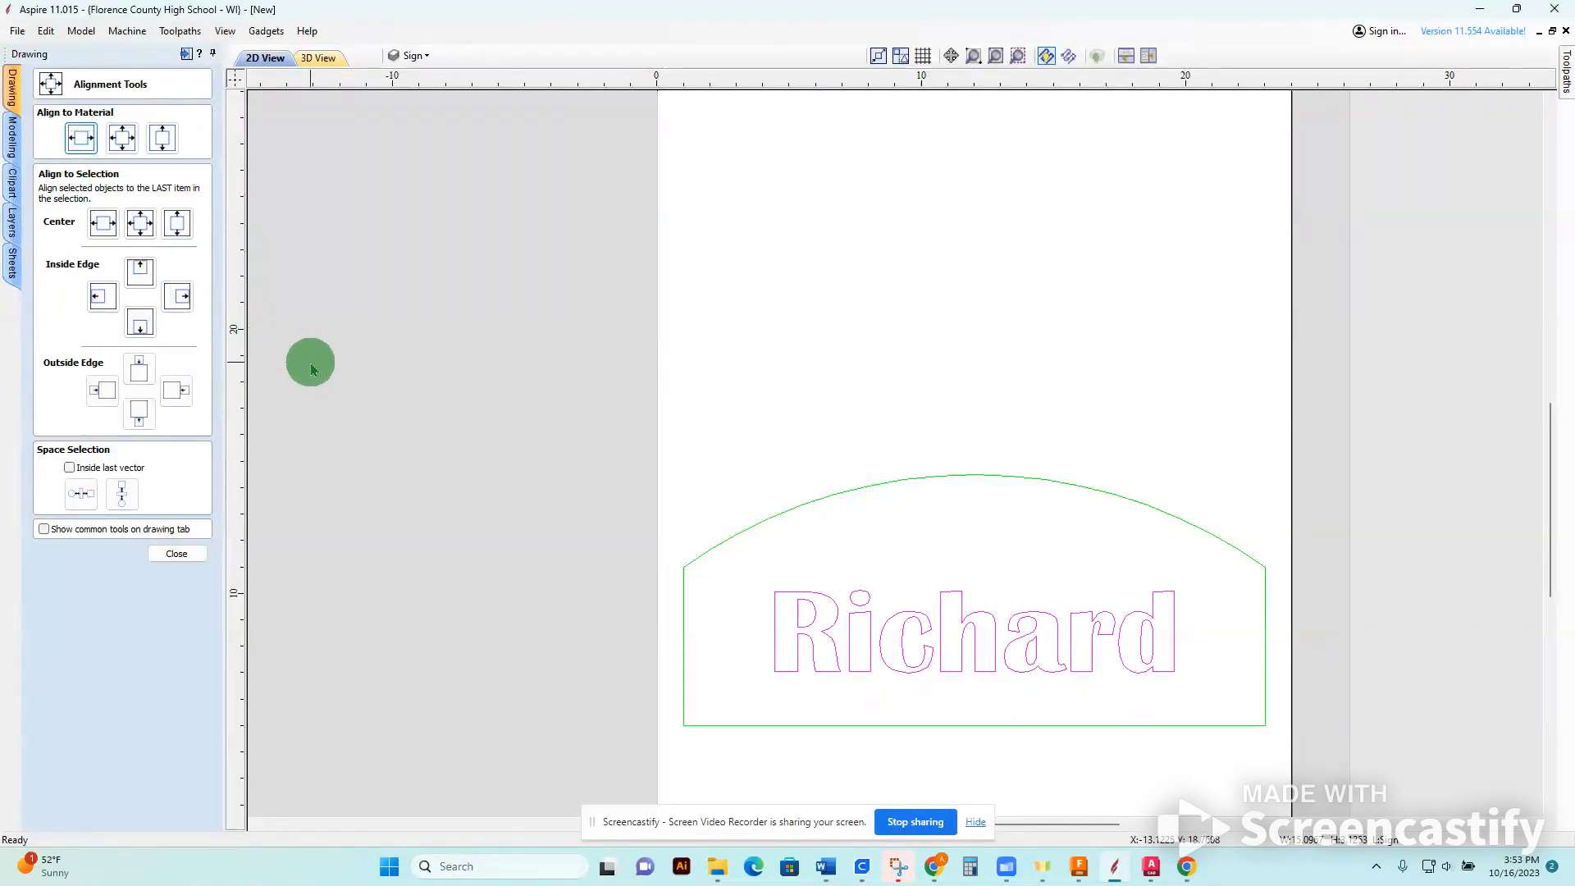
Centre the arched sign outline horizontally on the material and leave the alignment tools.
left_click(528, 421)
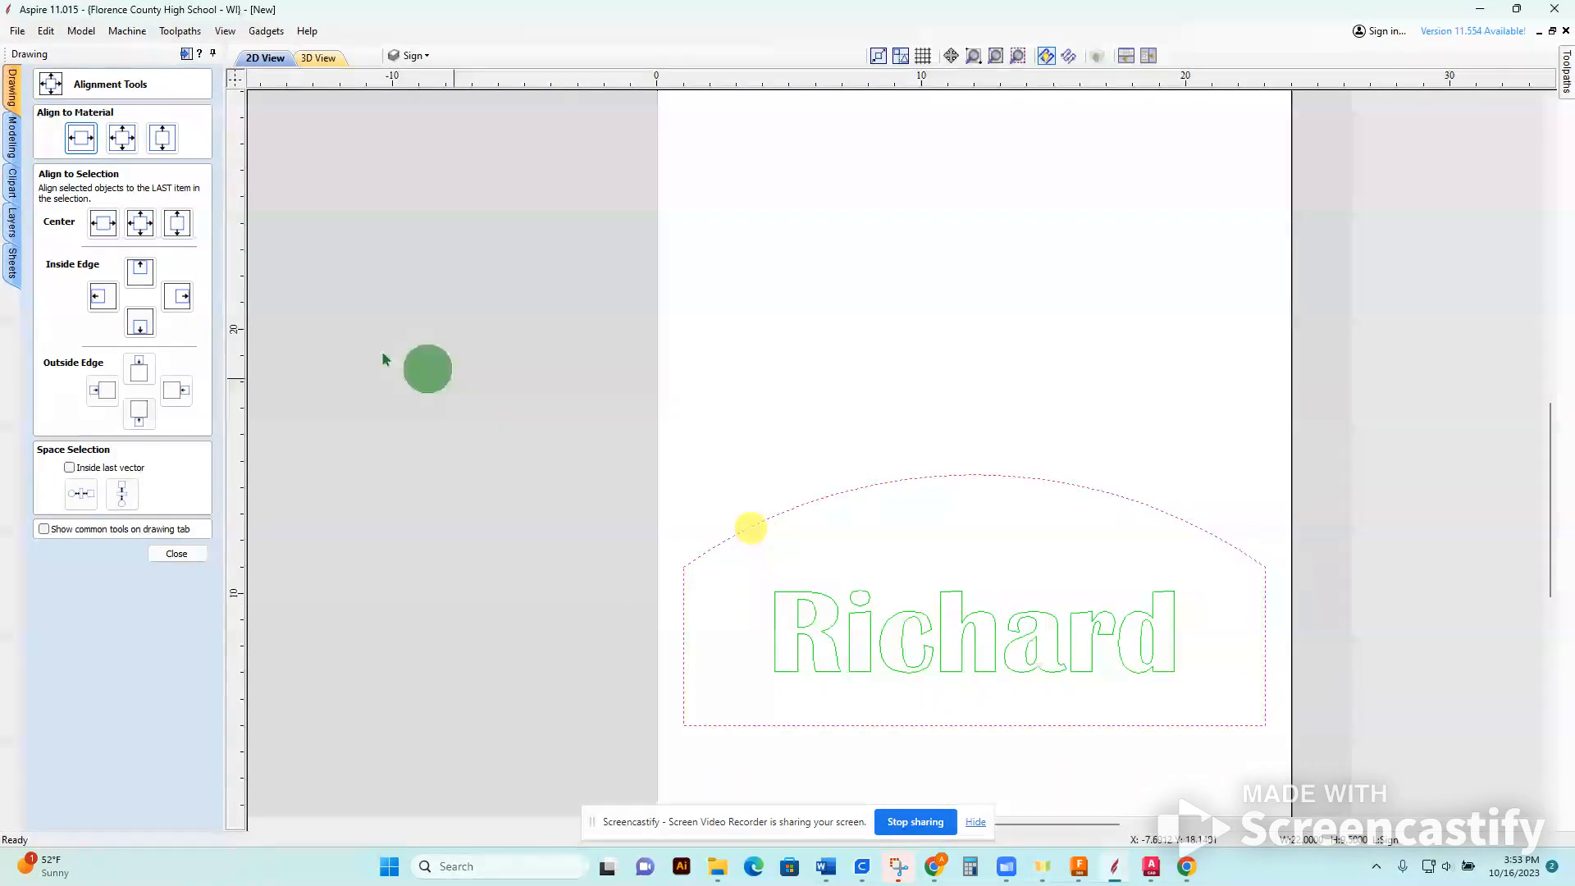
left_click(84, 147)
left_click(735, 432)
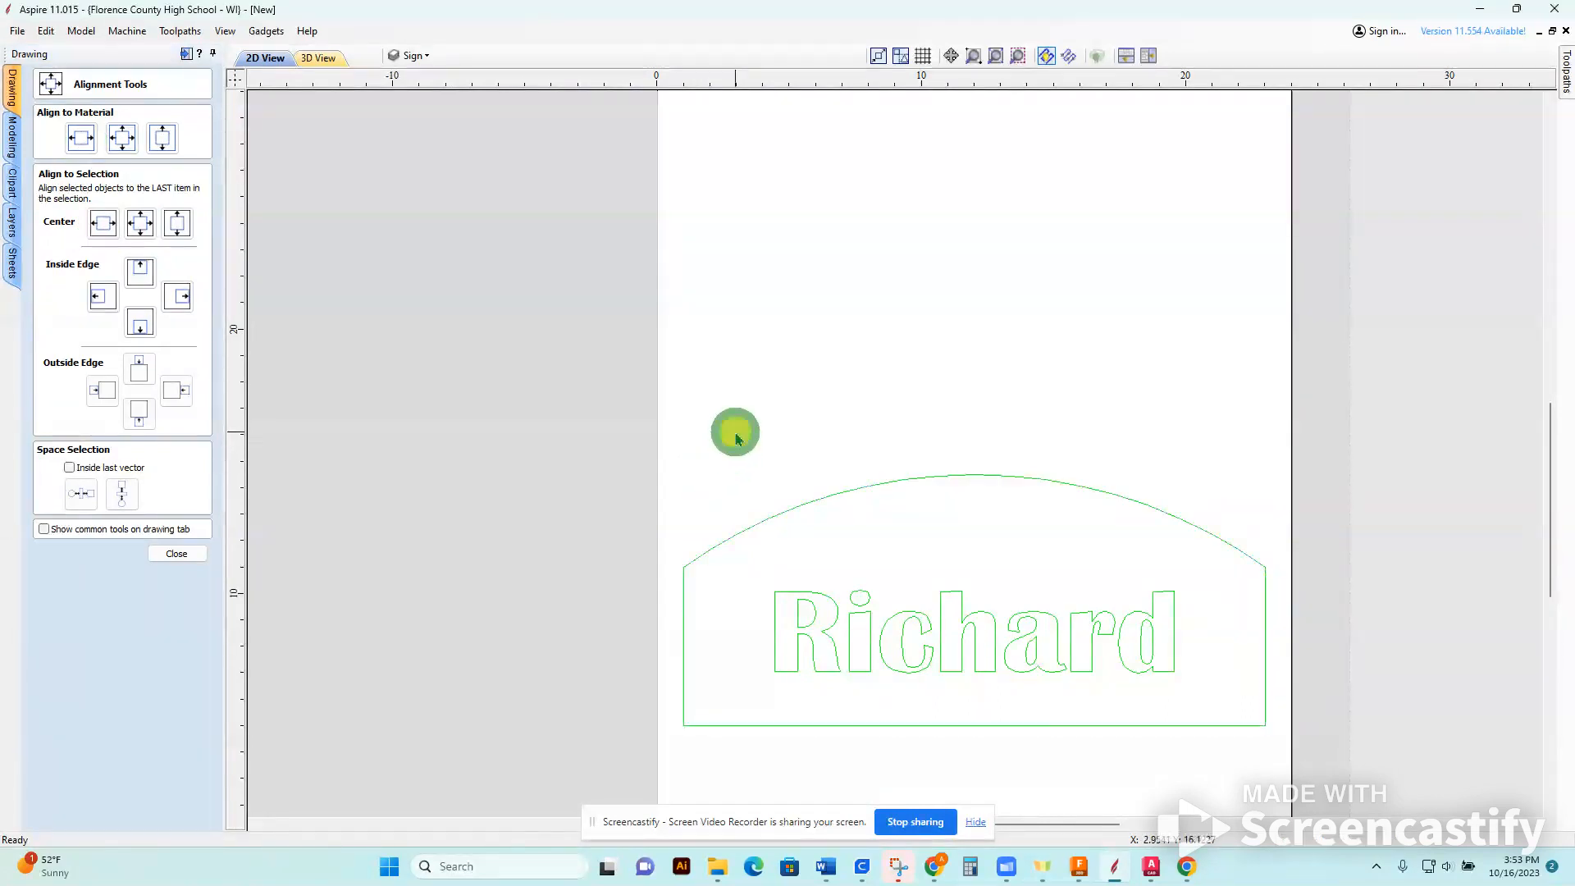
left_click(872, 652)
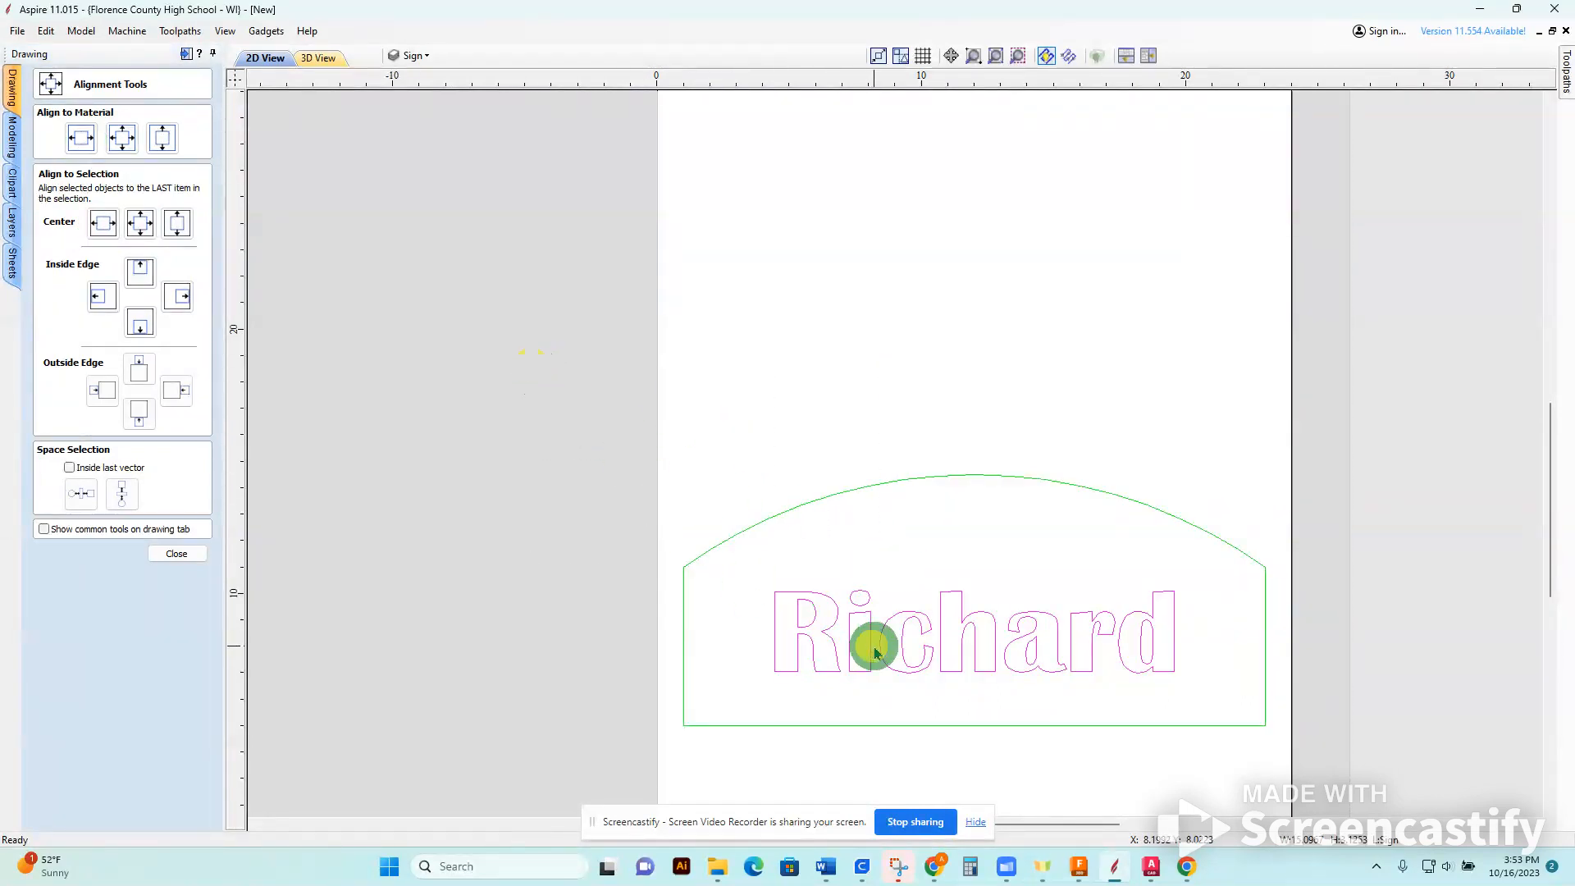
left_click(957, 548)
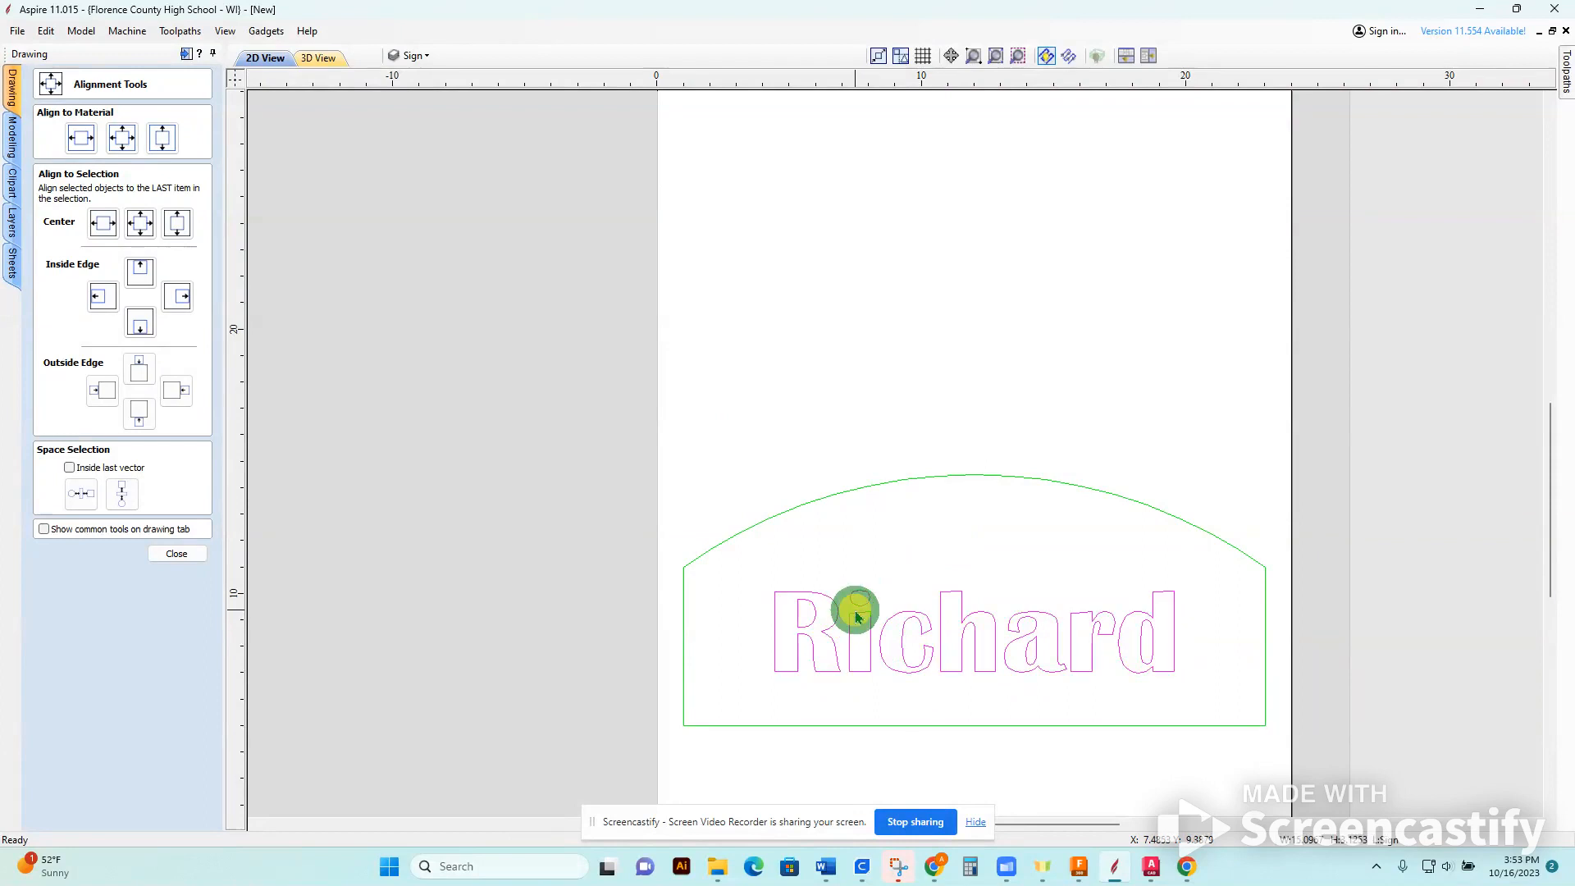
left_click(316, 432)
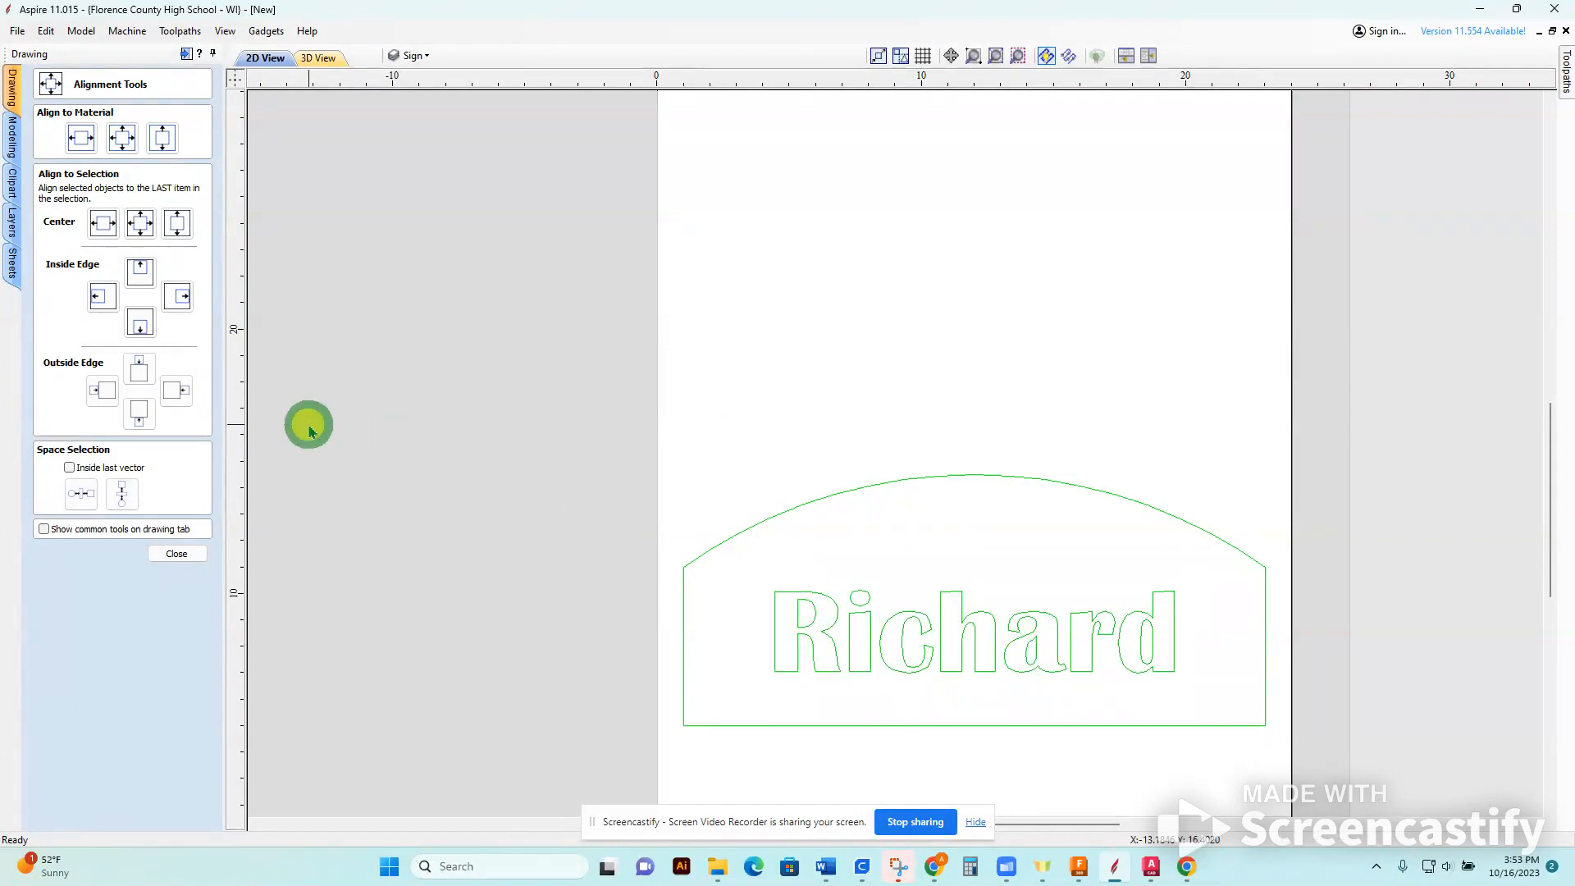
left_click(182, 553)
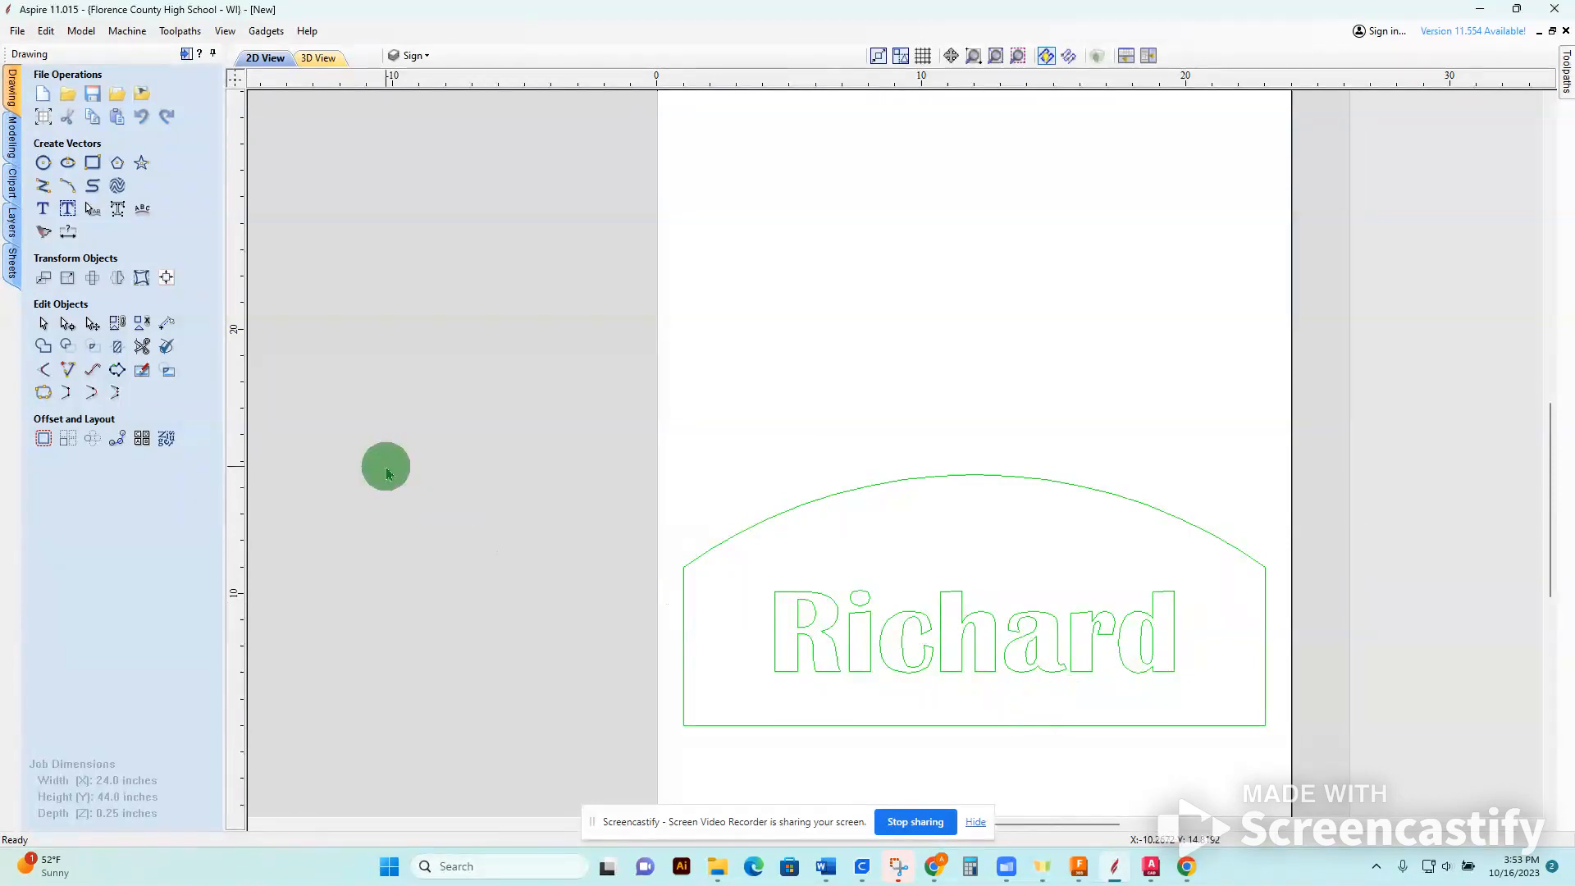
Convert the name text to curves and check that the R's inner contour can be selected on its own.
left_click(972, 671)
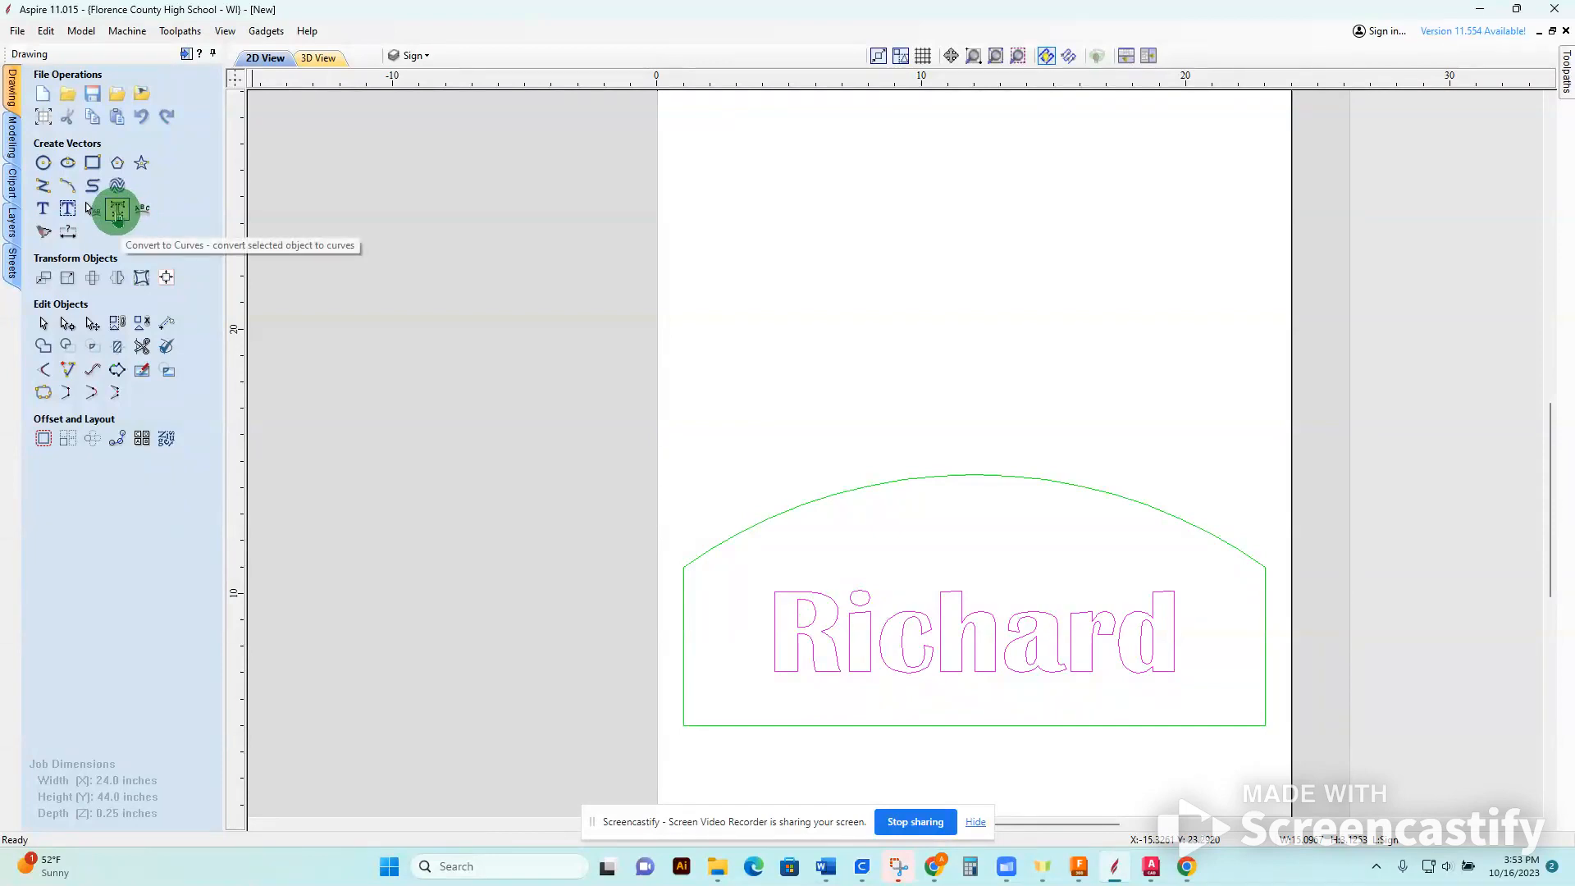
left_click(117, 212)
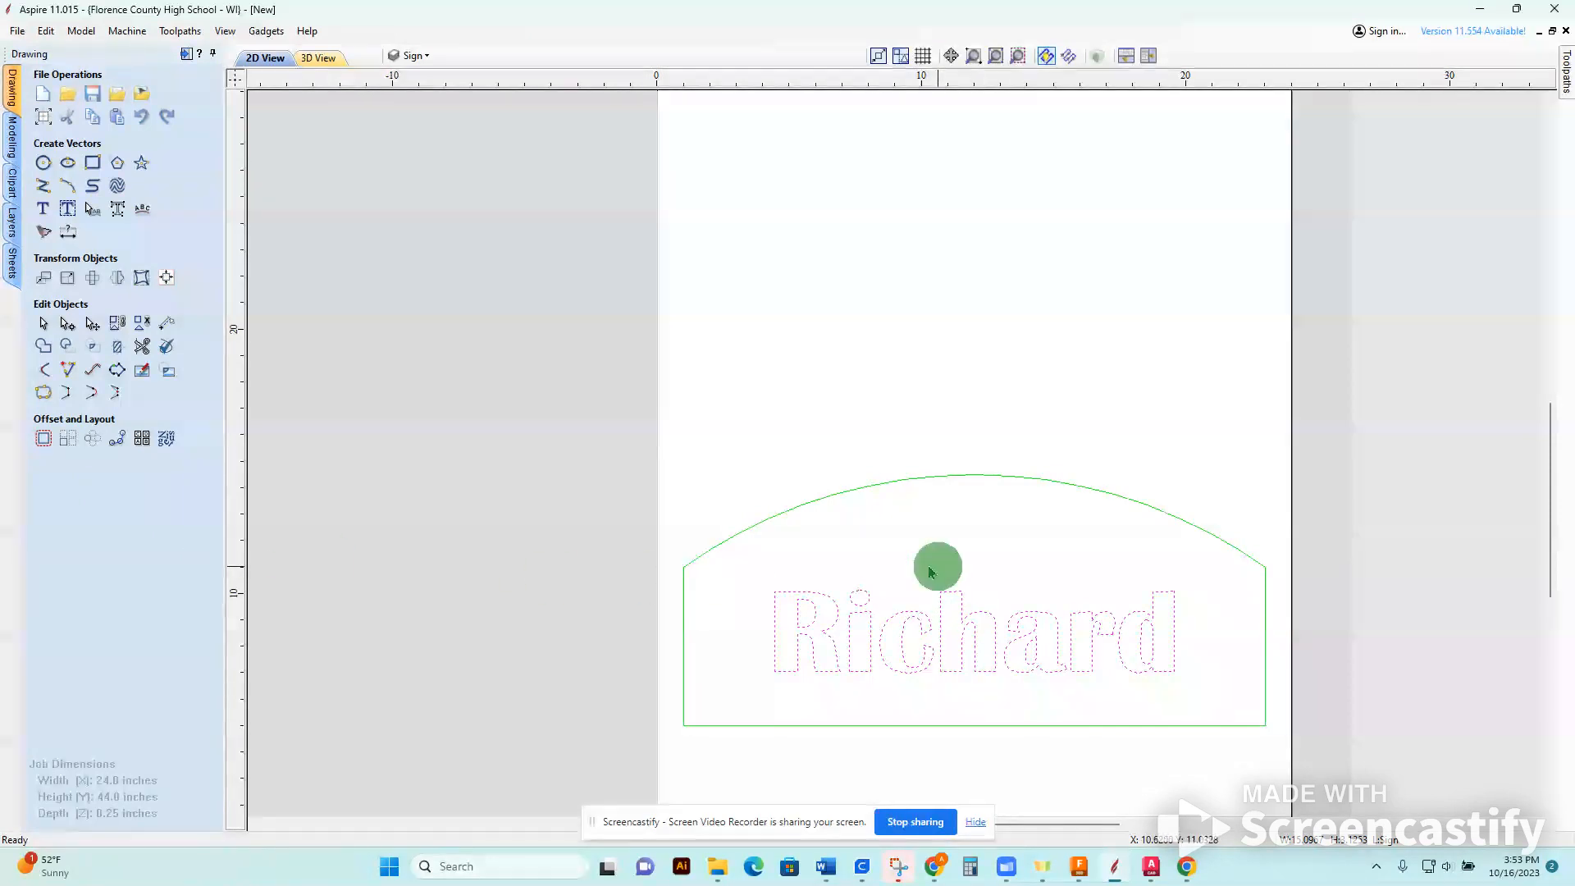
left_click(809, 596)
left_click(770, 495)
left_click(708, 364)
left_click(819, 623)
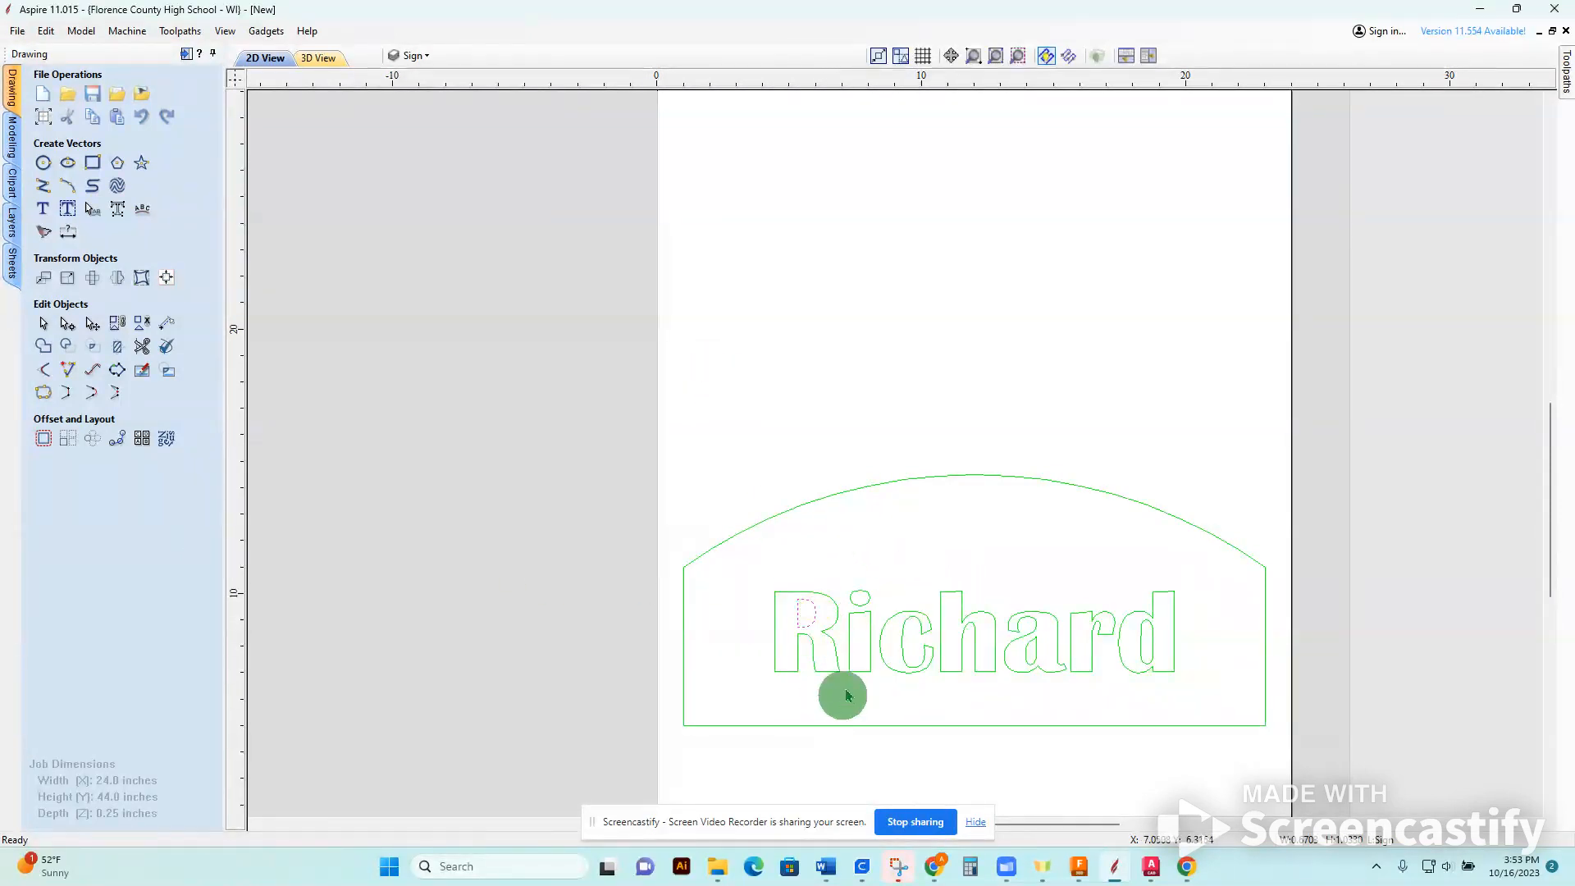
left_click(90, 278)
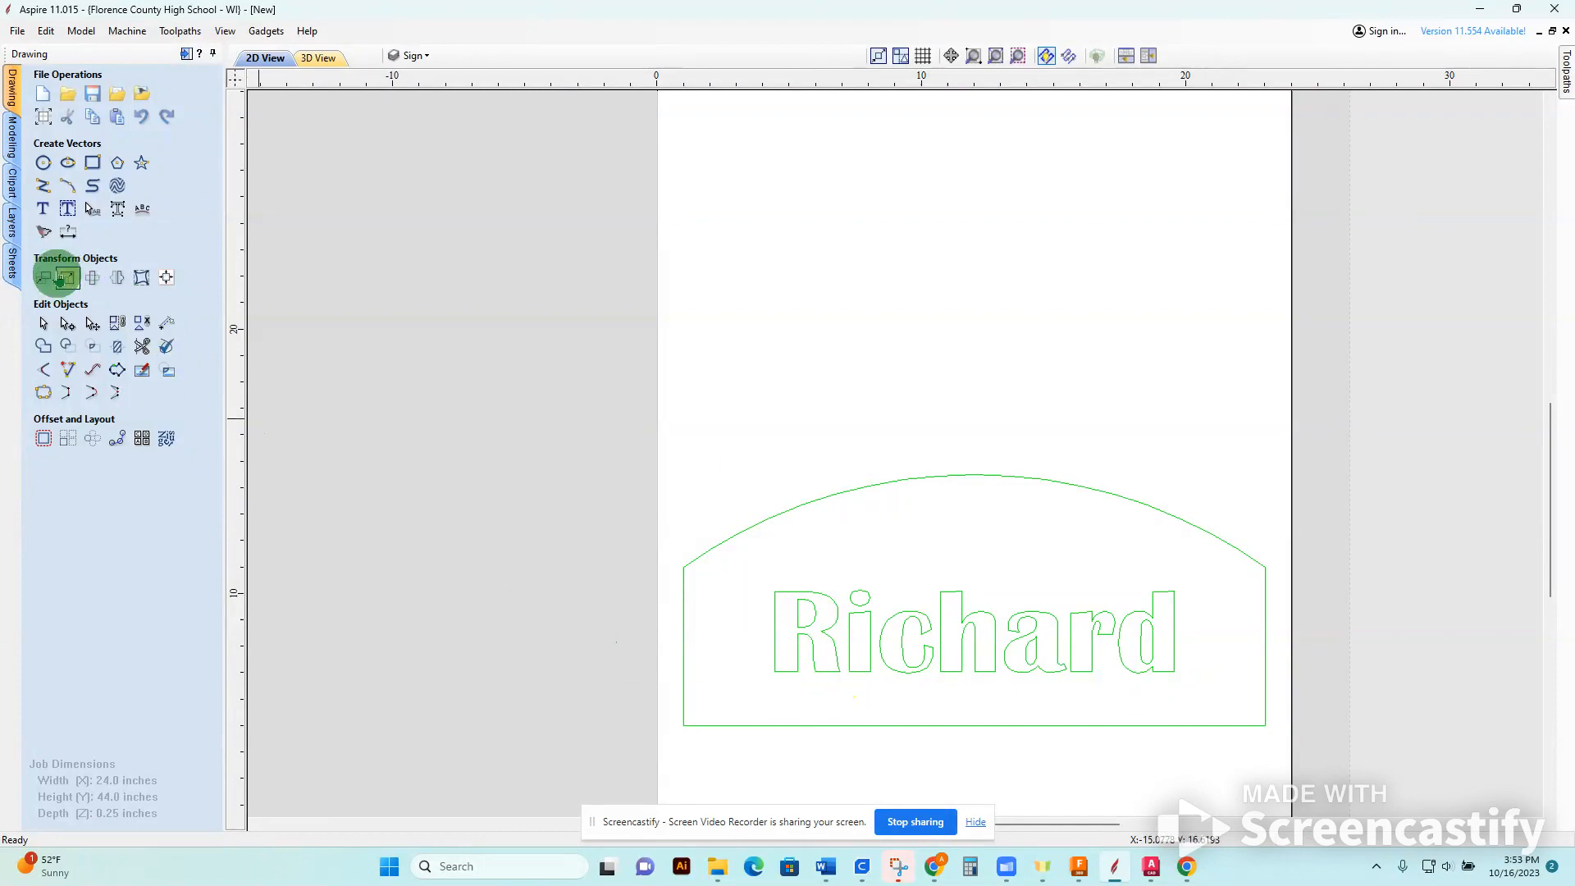
Draw a square-cornered bridge rectangle about 0.15 by 0.875 inches across the R's middle bar.
left_click(93, 163)
scroll(767, 661, "up", 2)
scroll(1059, 729, "up", 3)
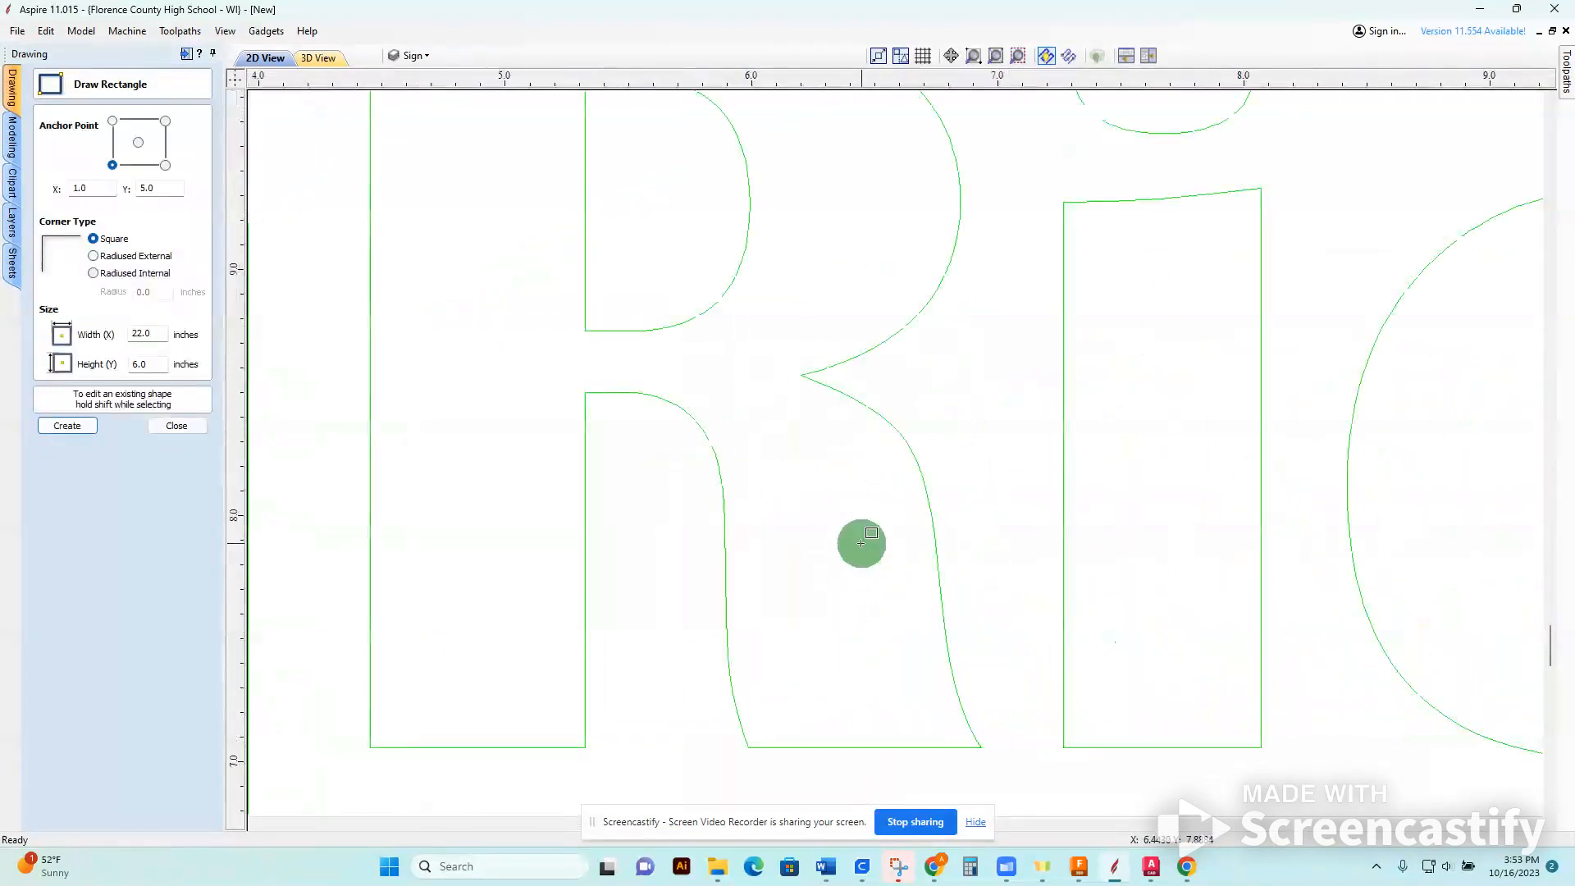
left_click_drag(658, 462, 621, 242)
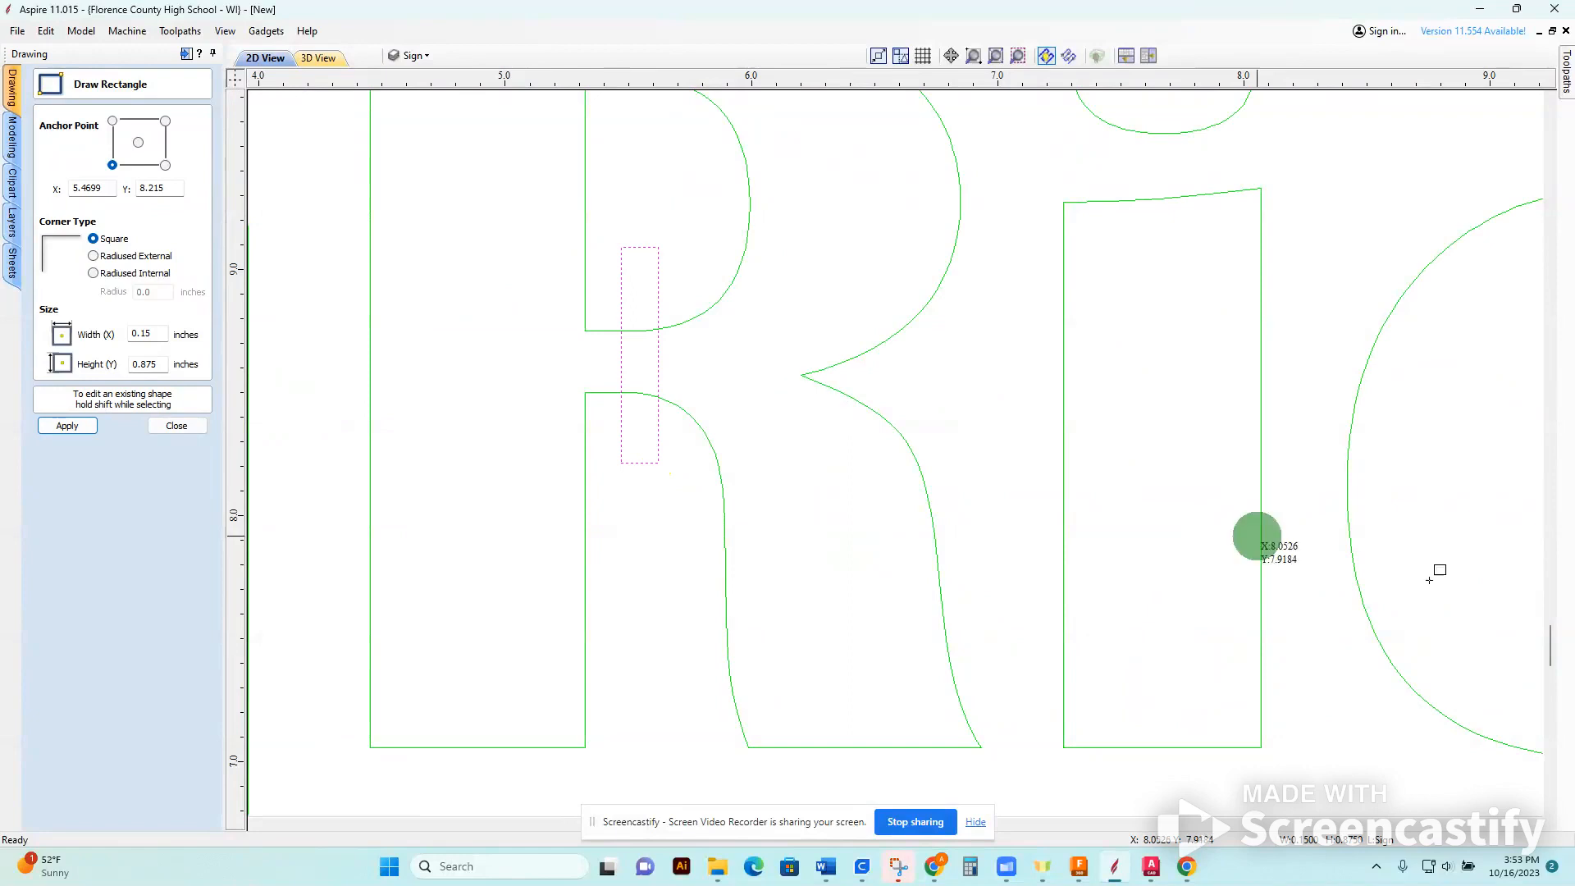
Draw a narrow upright bridge rectangle across the lower curve of the a's enclosed bowl.
middle_click_drag(1195, 544, 475, 545)
middle_click_drag(1196, 627, 537, 611)
middle_click_drag(1132, 522, 908, 562)
left_click_drag(1191, 789, 1128, 614)
Draw bridge rectangles across the d's bowl, about 0.125 by 0.875 inches at its base and 0.125 by 0.975 inches at its top.
middle_click_drag(1359, 704, 879, 544)
middle_click_drag(1188, 544, 727, 727)
middle_click_drag(1166, 720, 962, 584)
left_click_drag(1093, 715, 1062, 499)
middle_click_drag(1119, 435, 1094, 711)
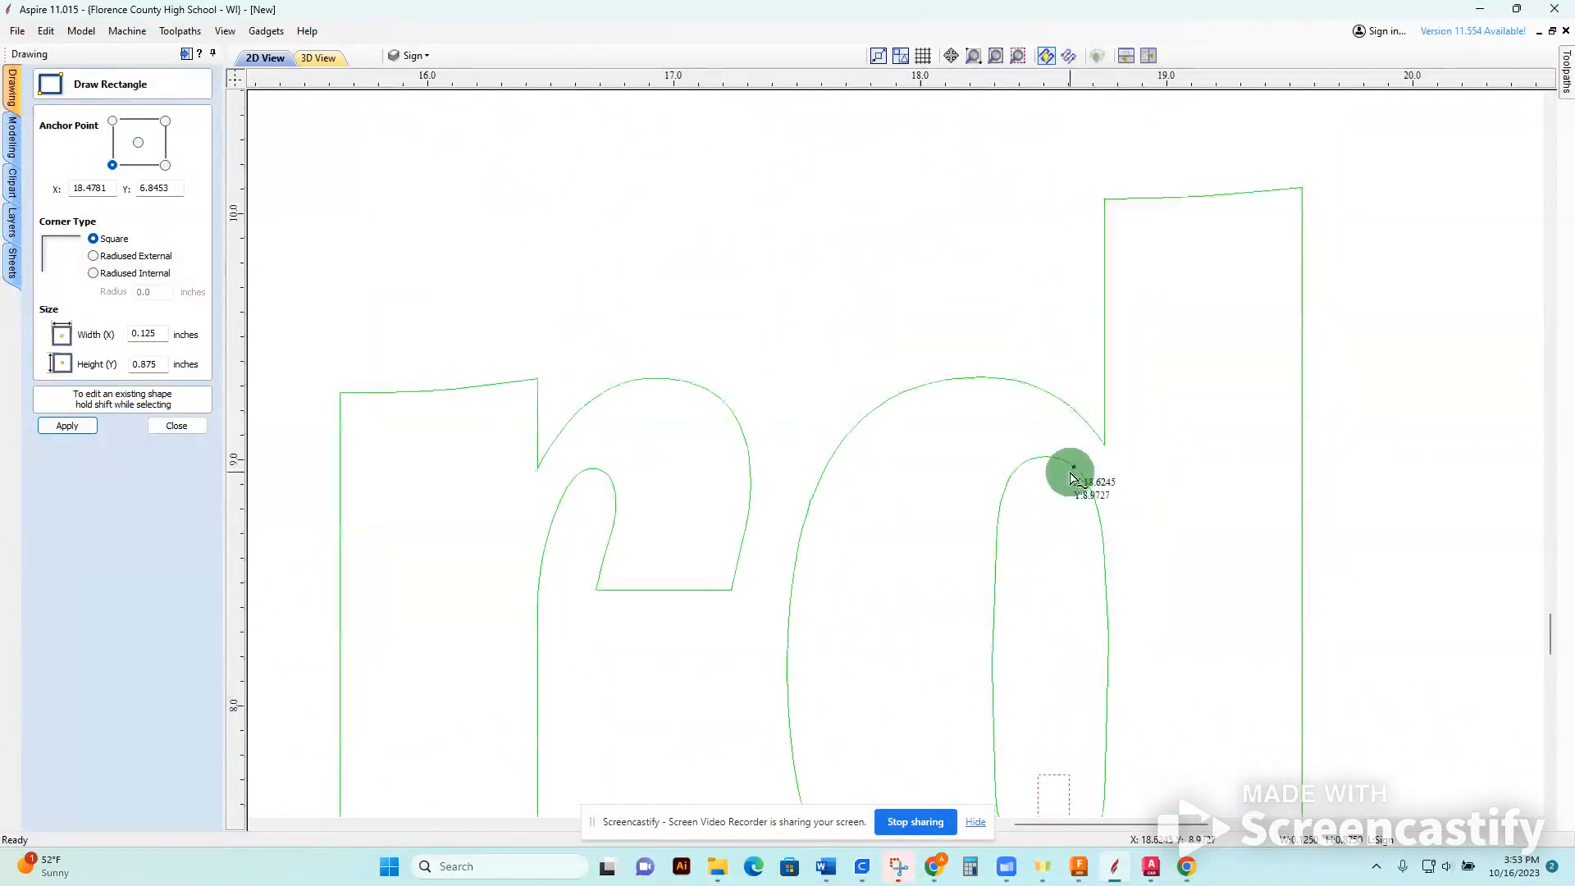
left_click_drag(1064, 529, 1034, 292)
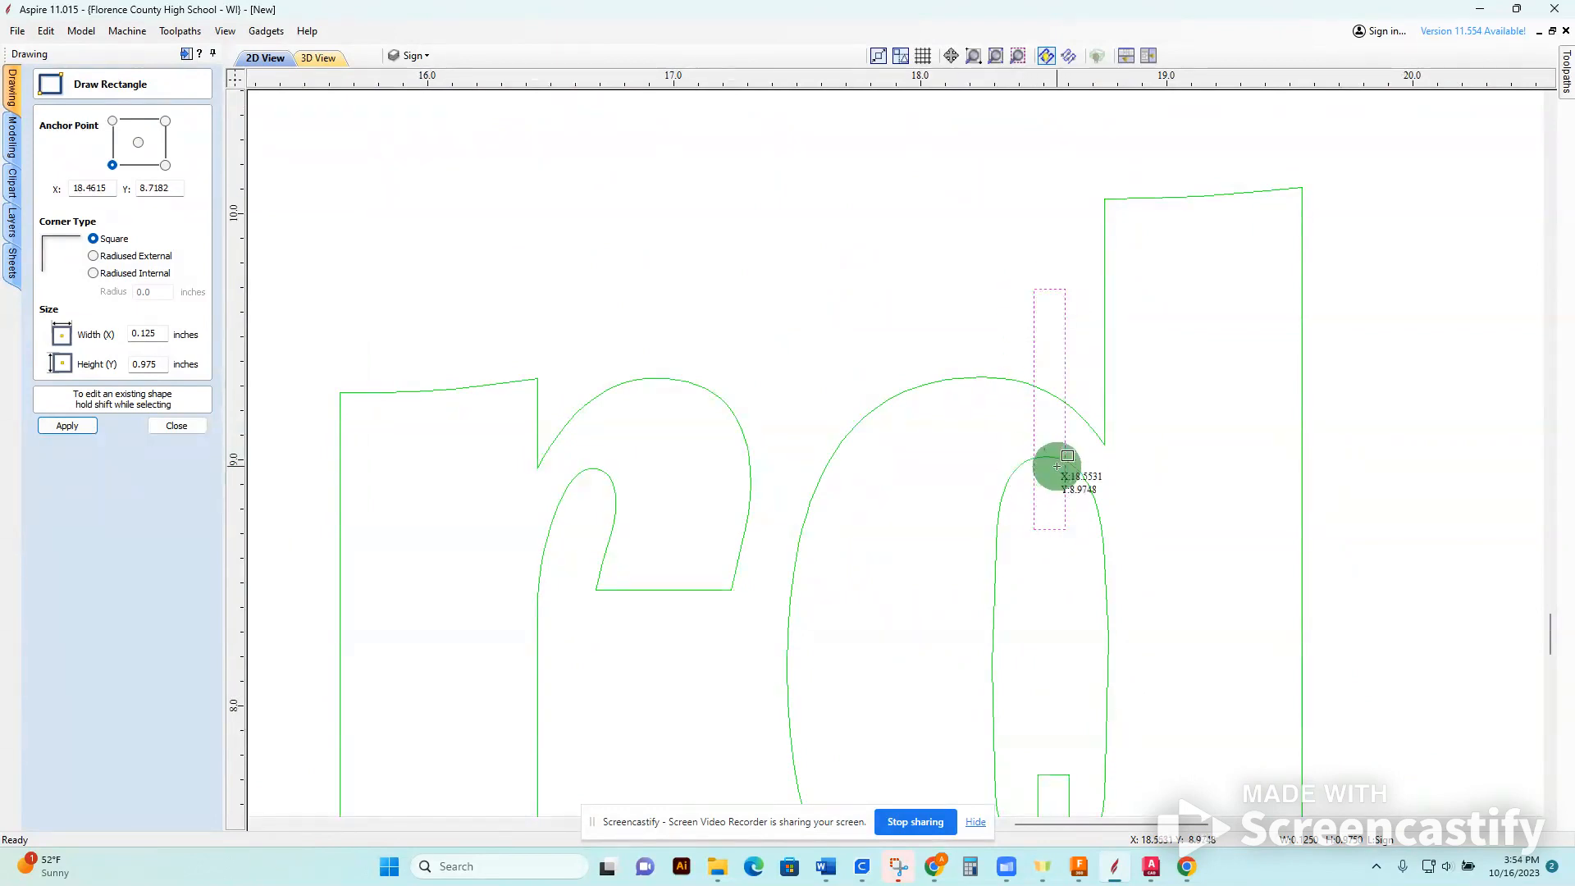
left_click(175, 427)
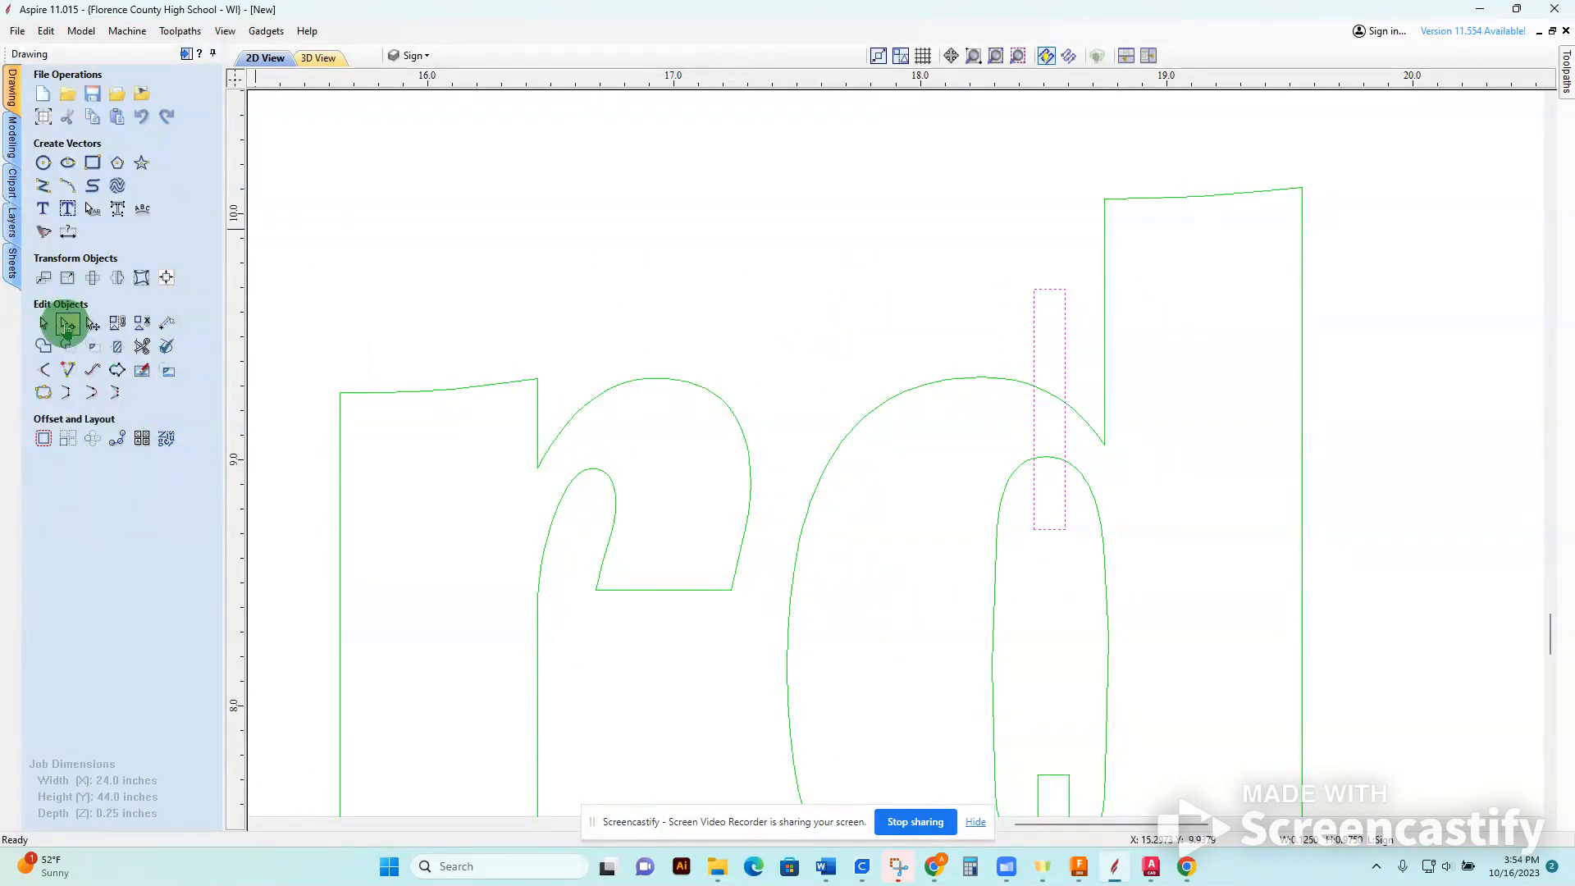
Lower the top of the r's inner arch with node editing and adjust its curve to thicken the stroke above.
left_click(67, 323)
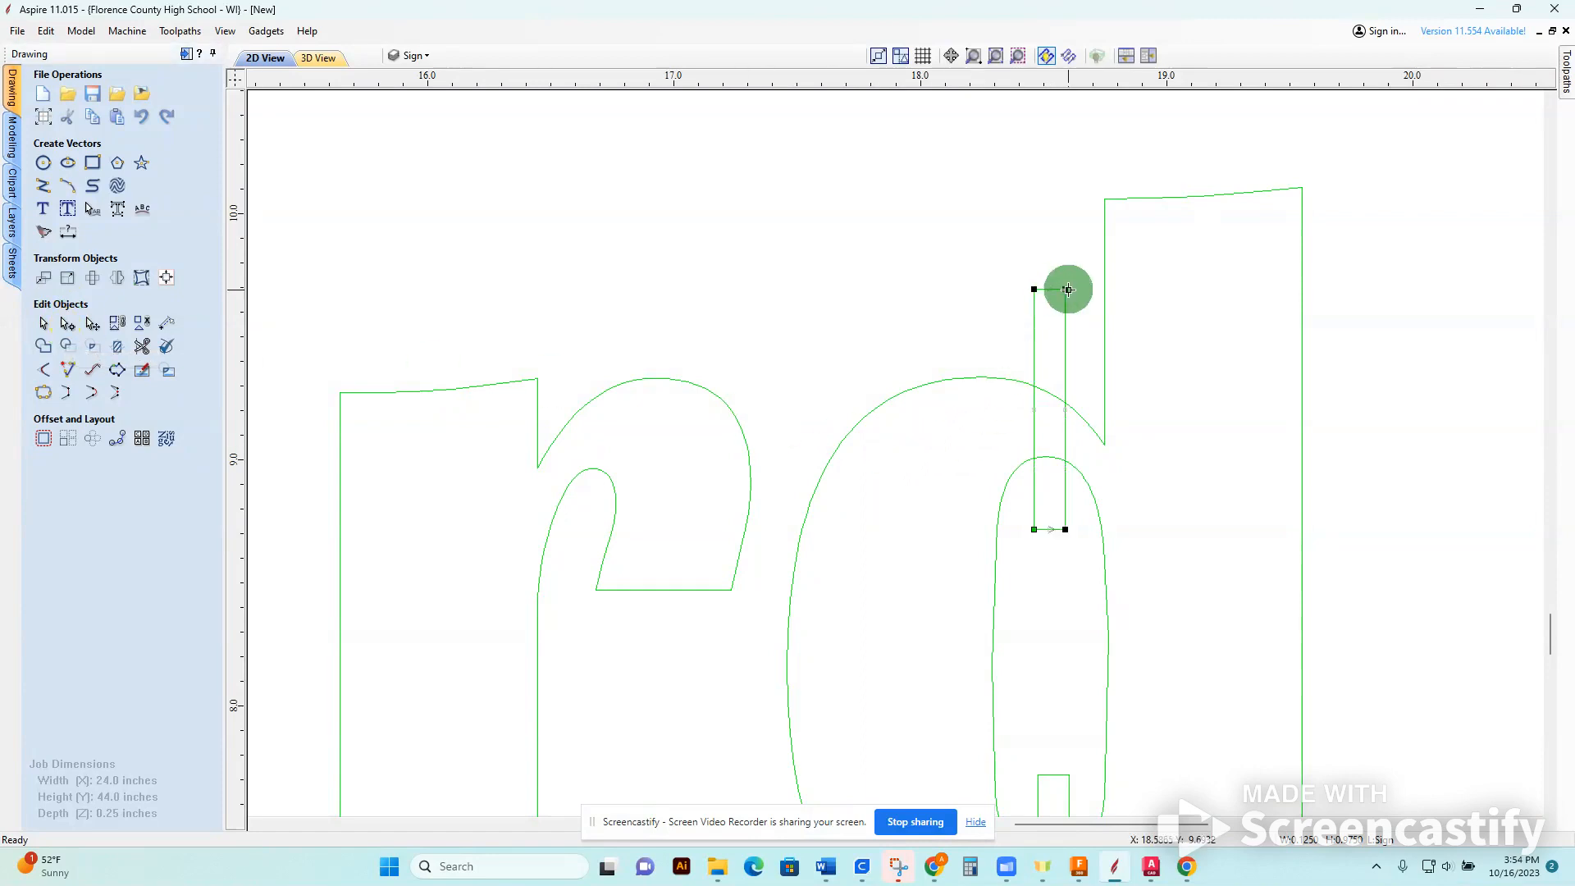
left_click(1063, 289)
middle_click_drag(691, 610, 993, 390)
scroll(982, 401, "down", 1)
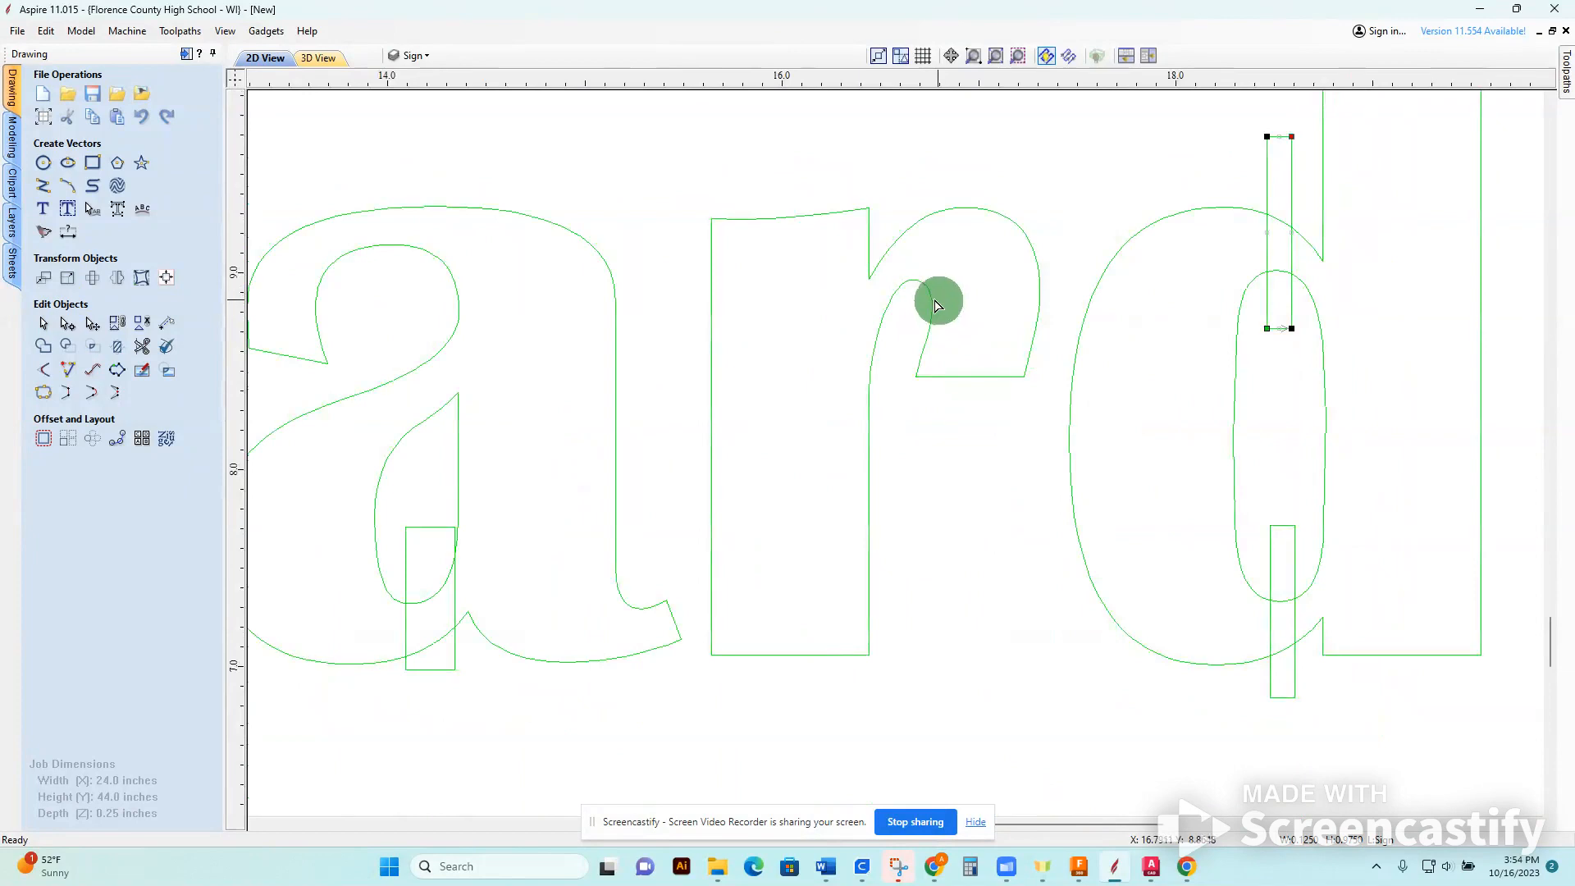
scroll(927, 275, "up", 2)
left_click(891, 287)
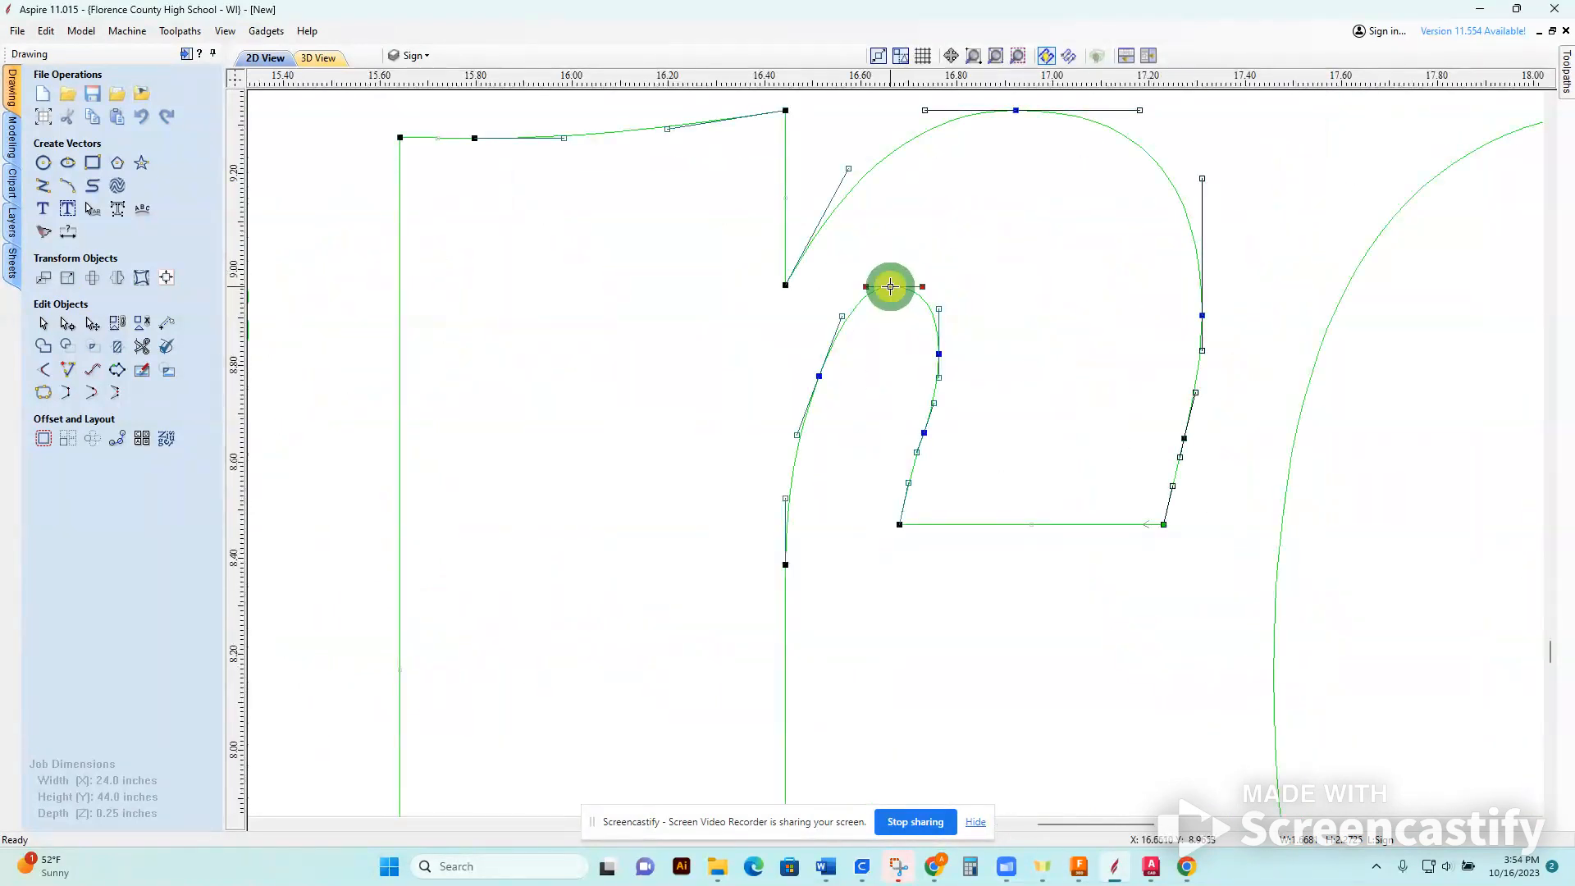
left_click_drag(883, 331, 909, 309)
left_click(826, 581)
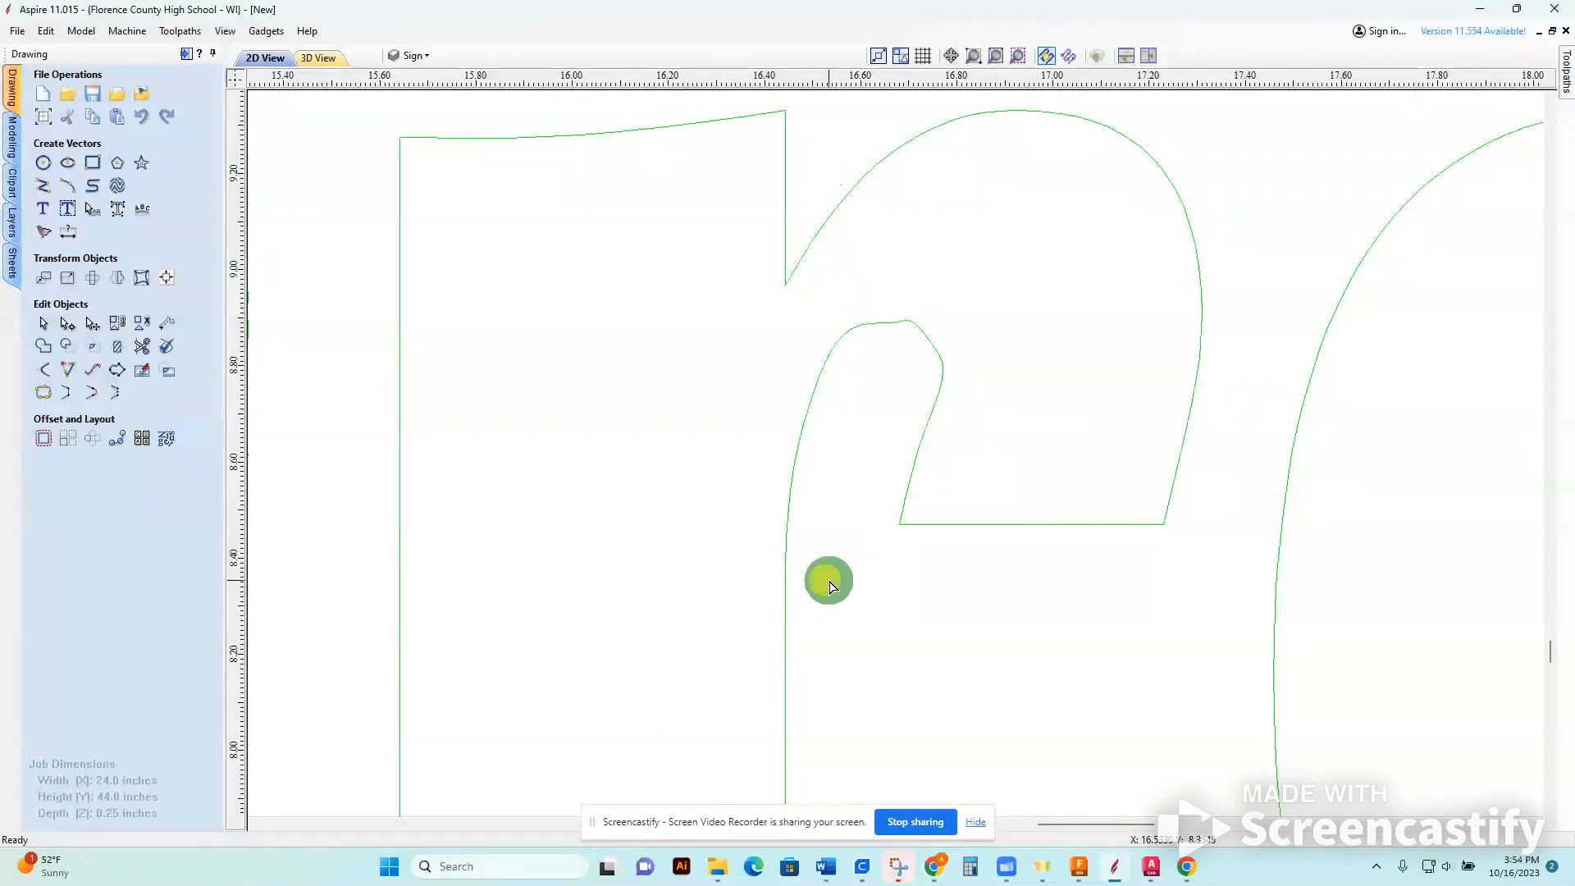
left_click(901, 322)
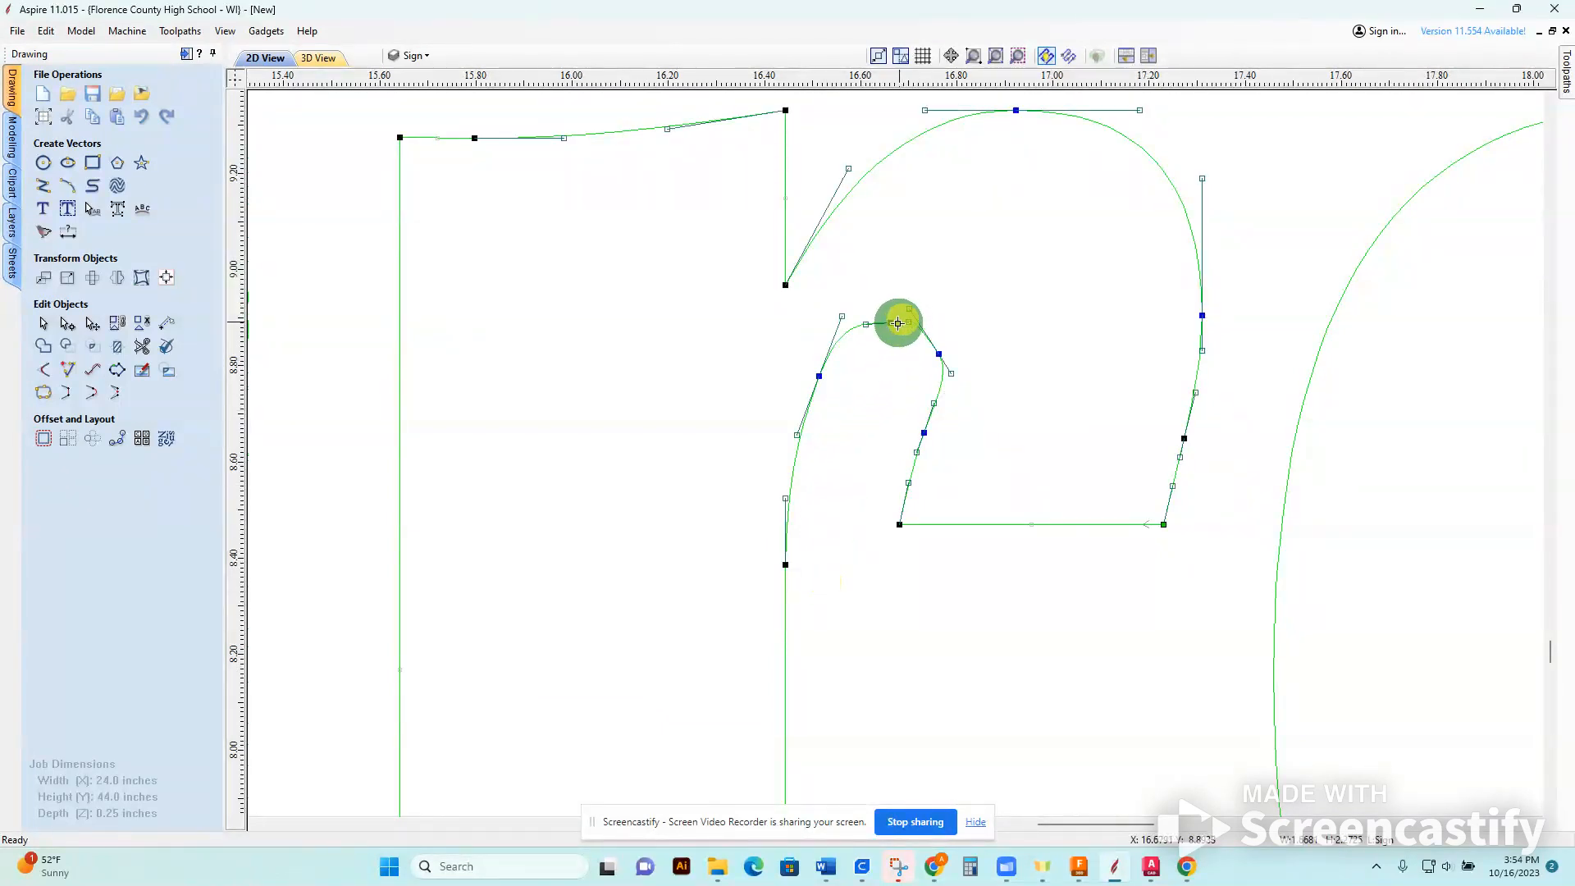
left_click_drag(843, 318, 911, 306)
left_click(901, 439)
Copy the R's bridge rectangle up across the top of its bowl, in line with the original rectangle.
scroll(935, 525, "up", 3)
scroll(943, 529, "down", 4)
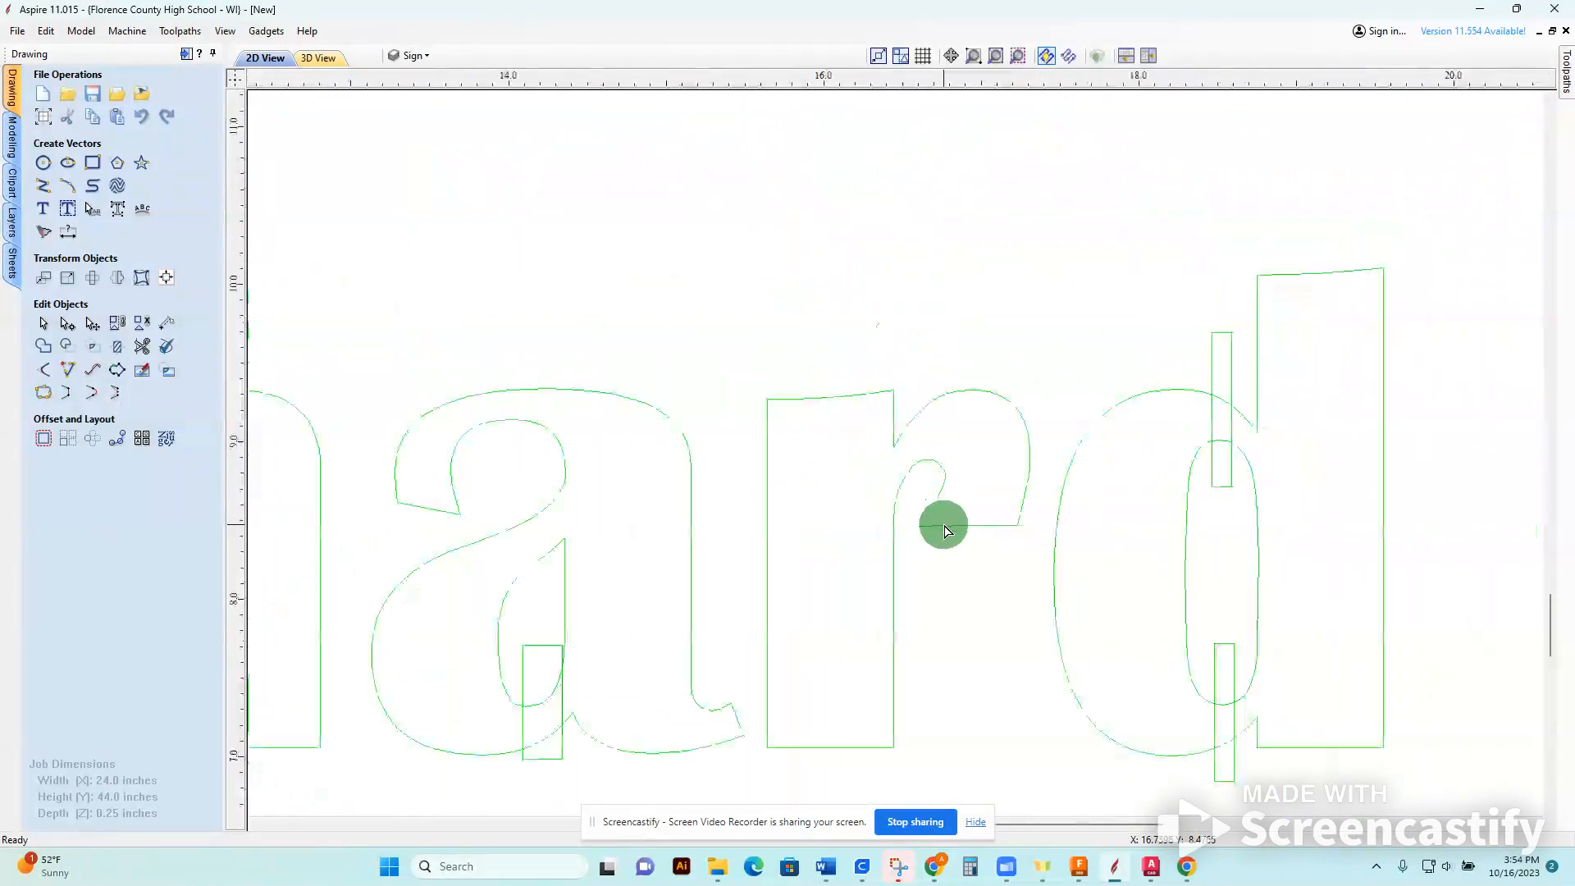
scroll(853, 482, "down", 4)
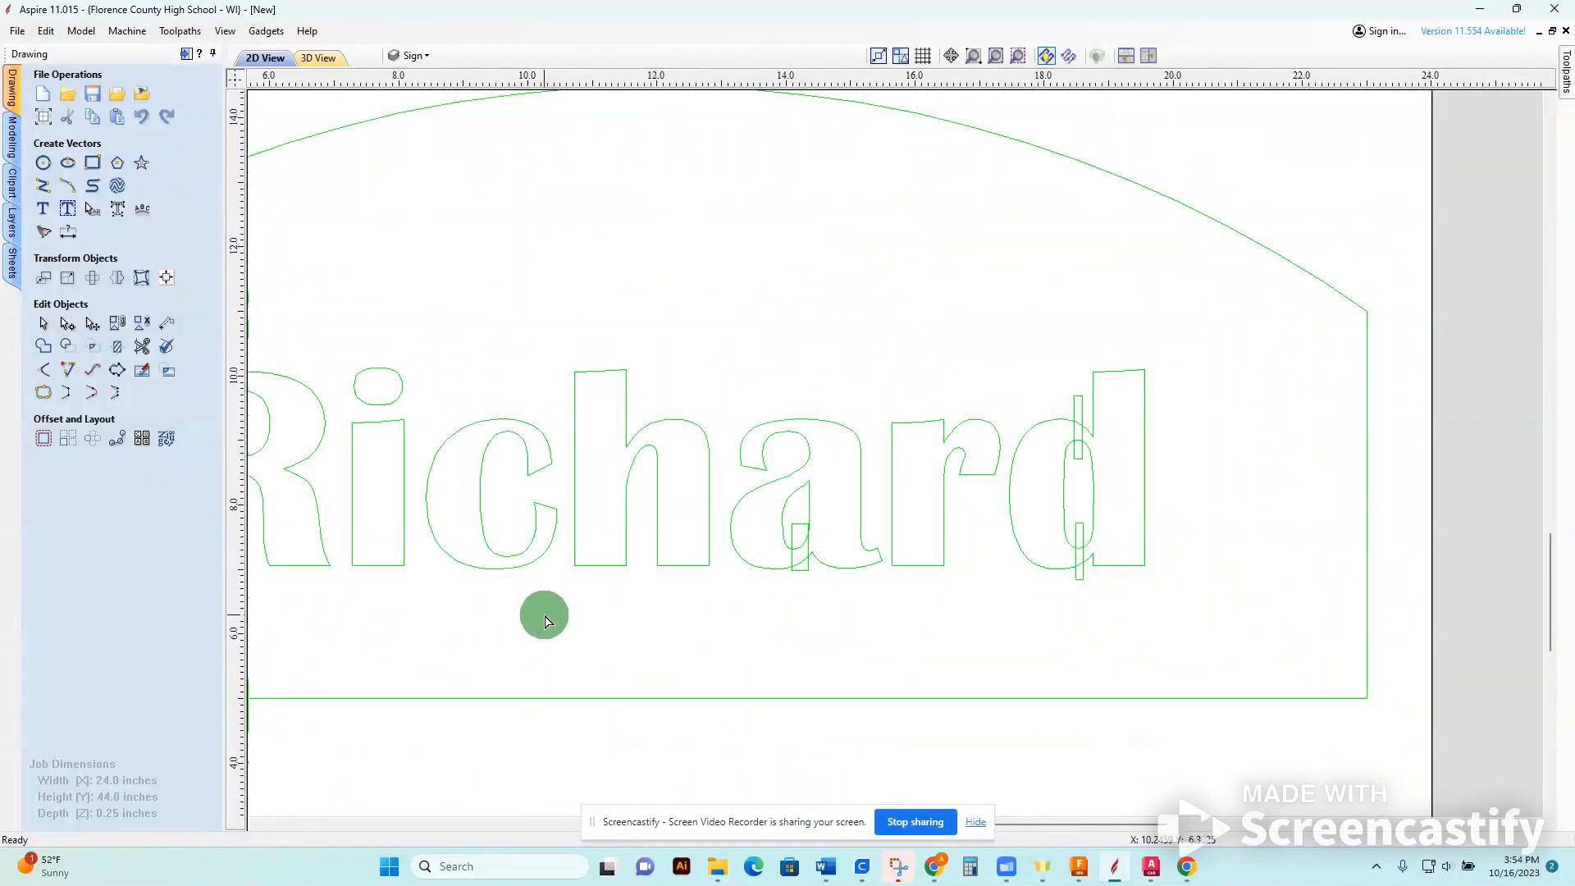
middle_click_drag(541, 615, 752, 637)
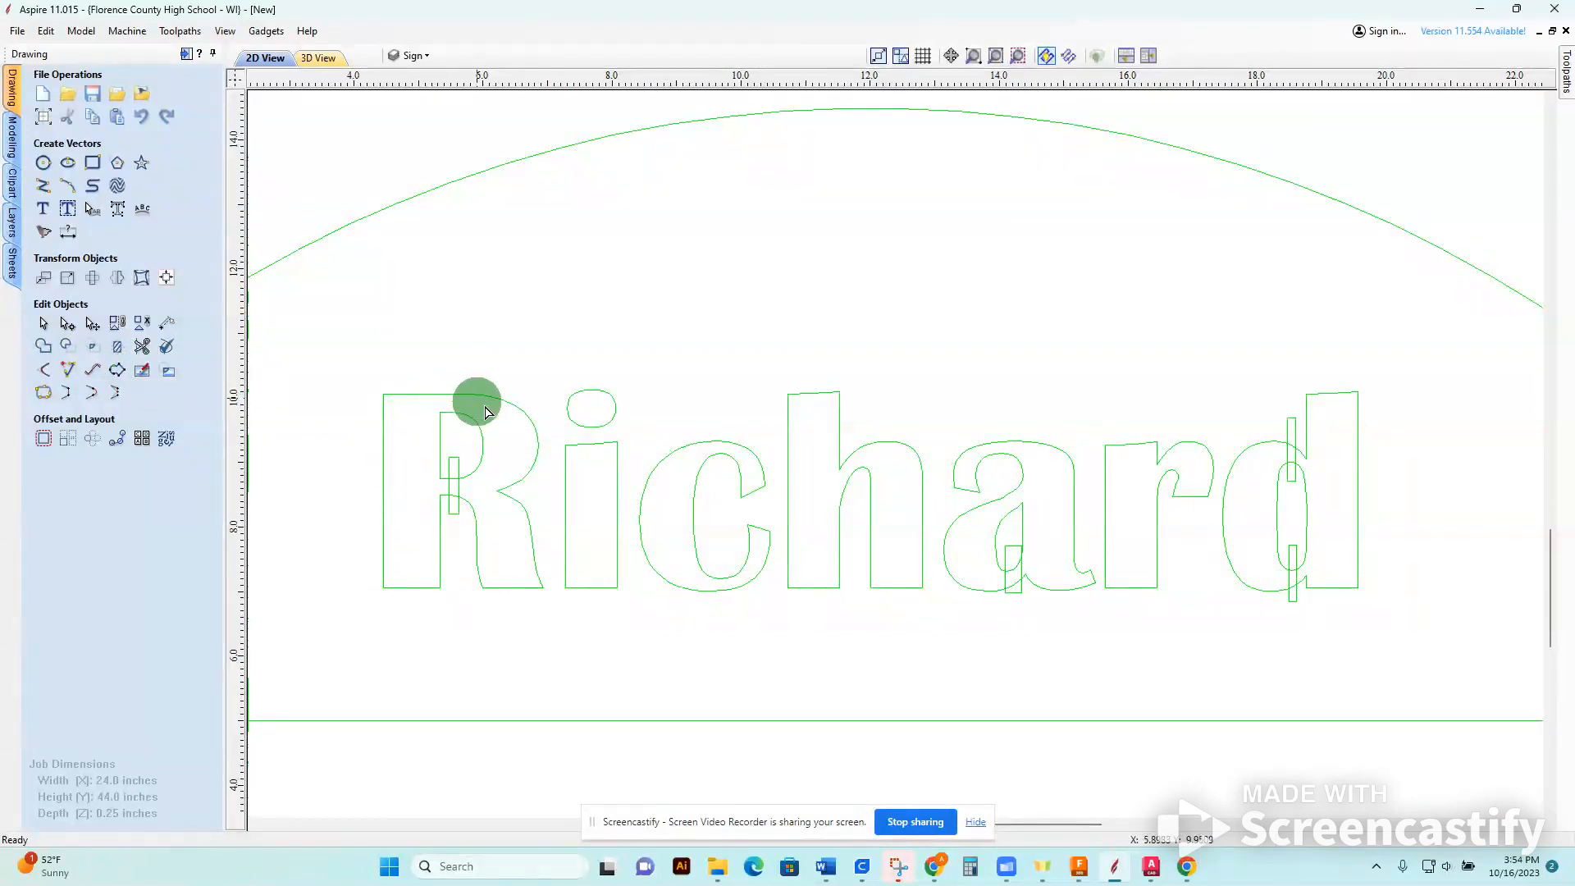
left_click(454, 469)
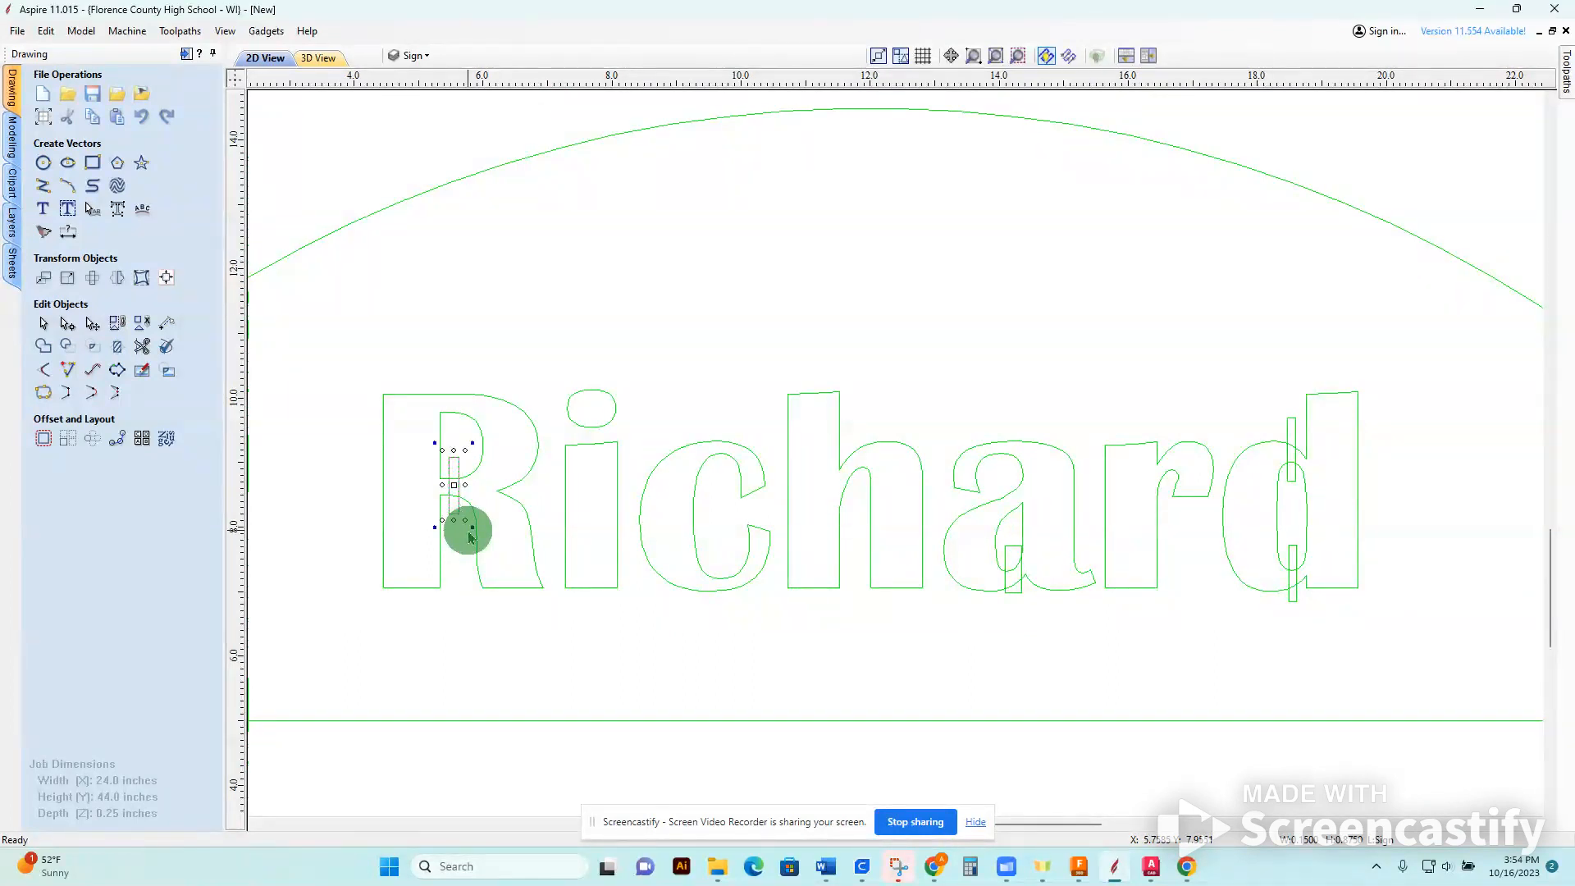
left_click_drag(456, 443, 453, 377)
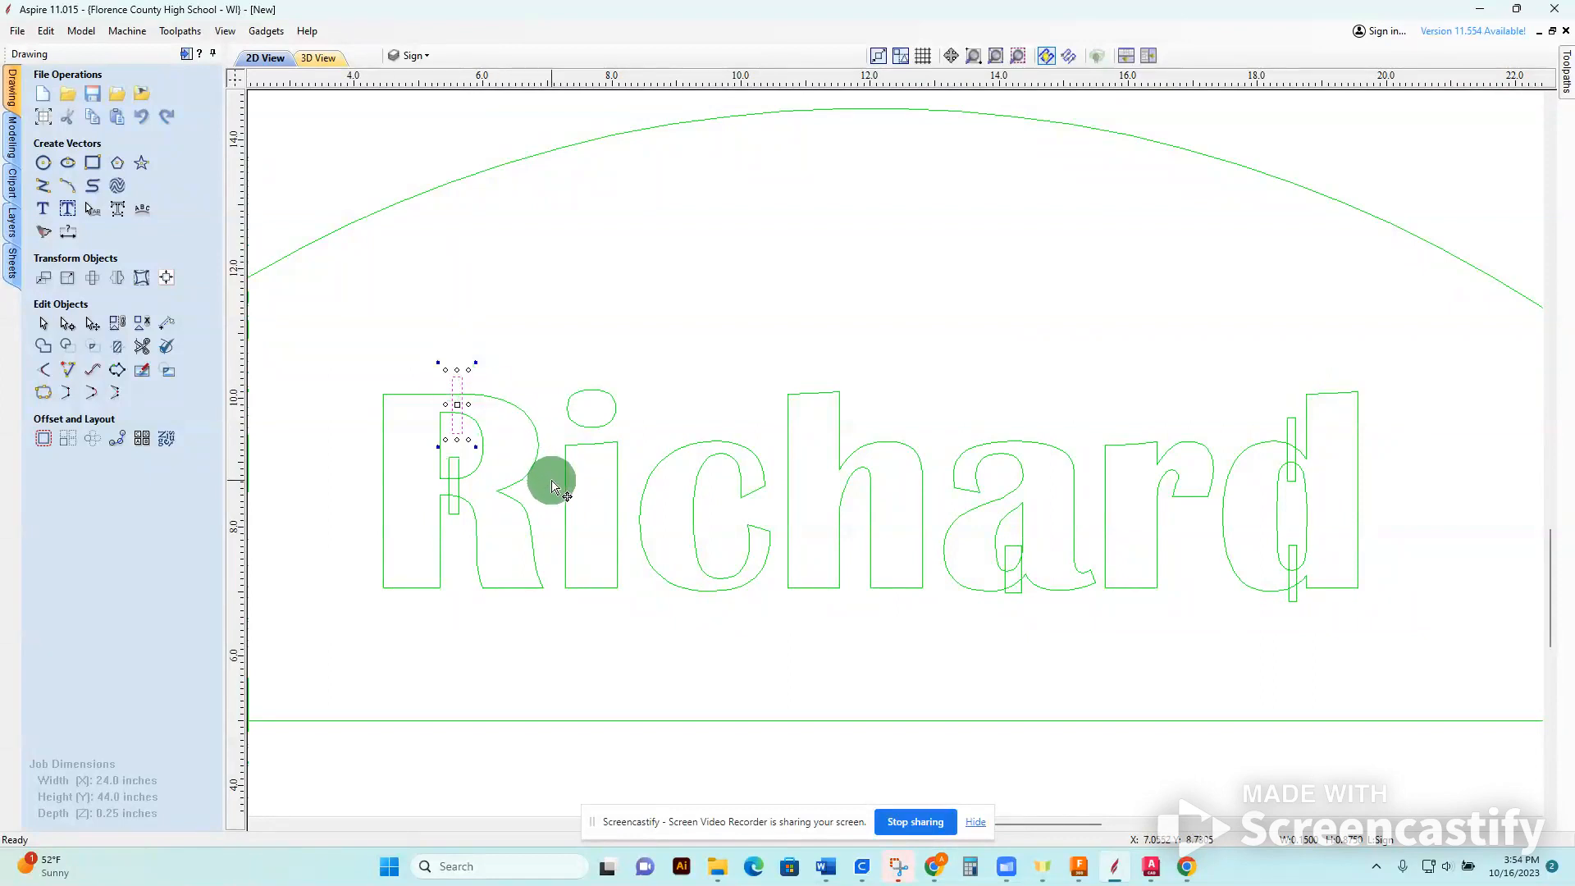
left_click_drag(553, 485, 553, 572)
key("Right")
left_click(495, 688)
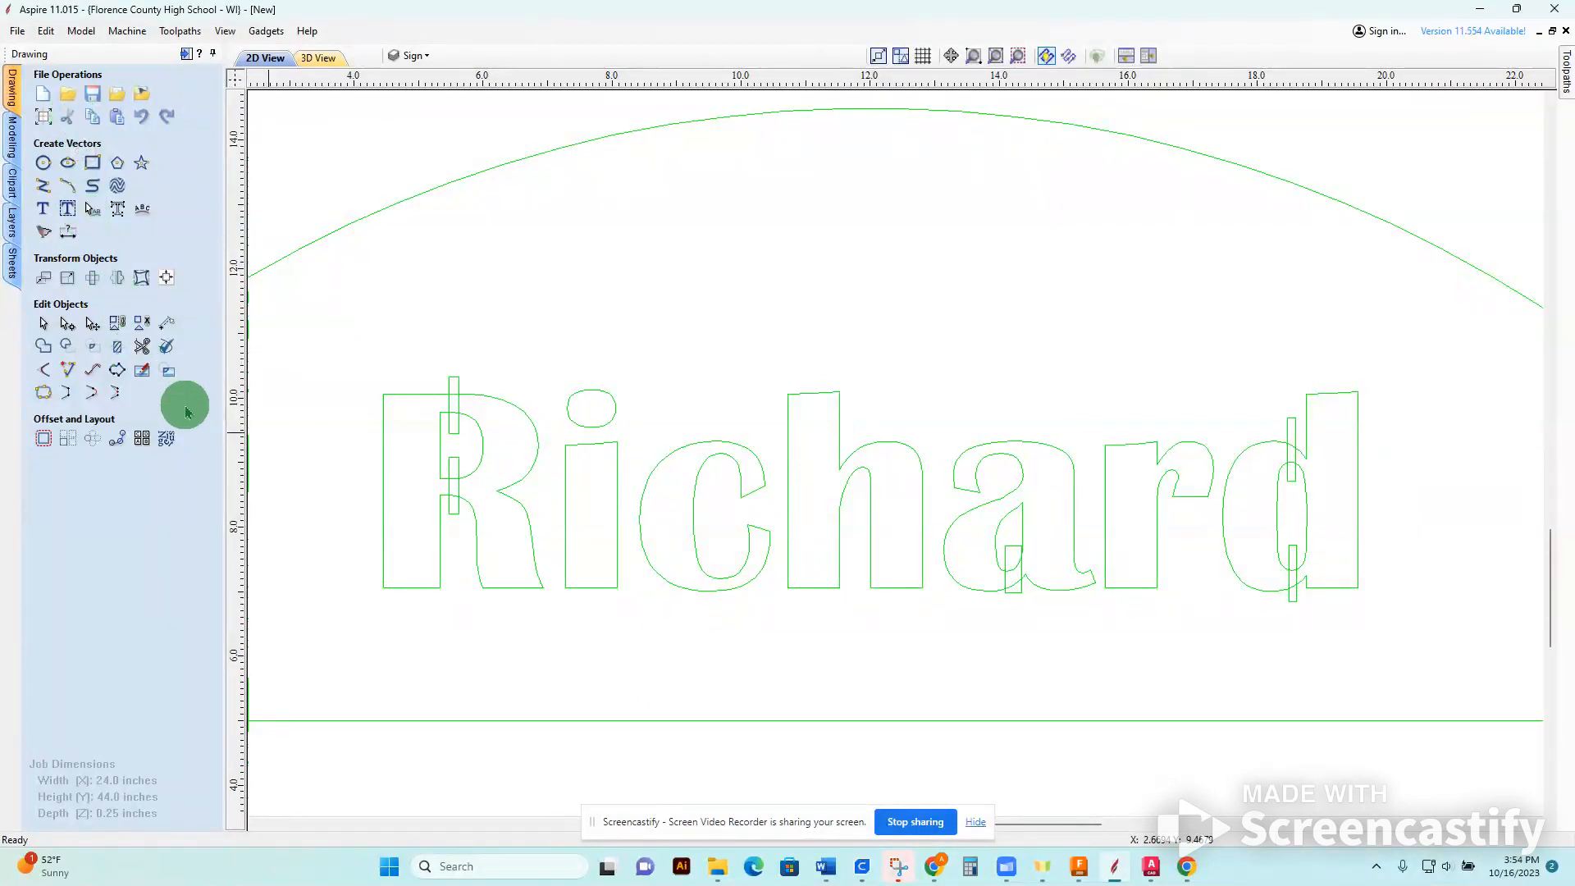
Trim the R's middle bridge with Interactive Vector Trim, removing the rectangle's ends and the crossing letter segments.
left_click(142, 347)
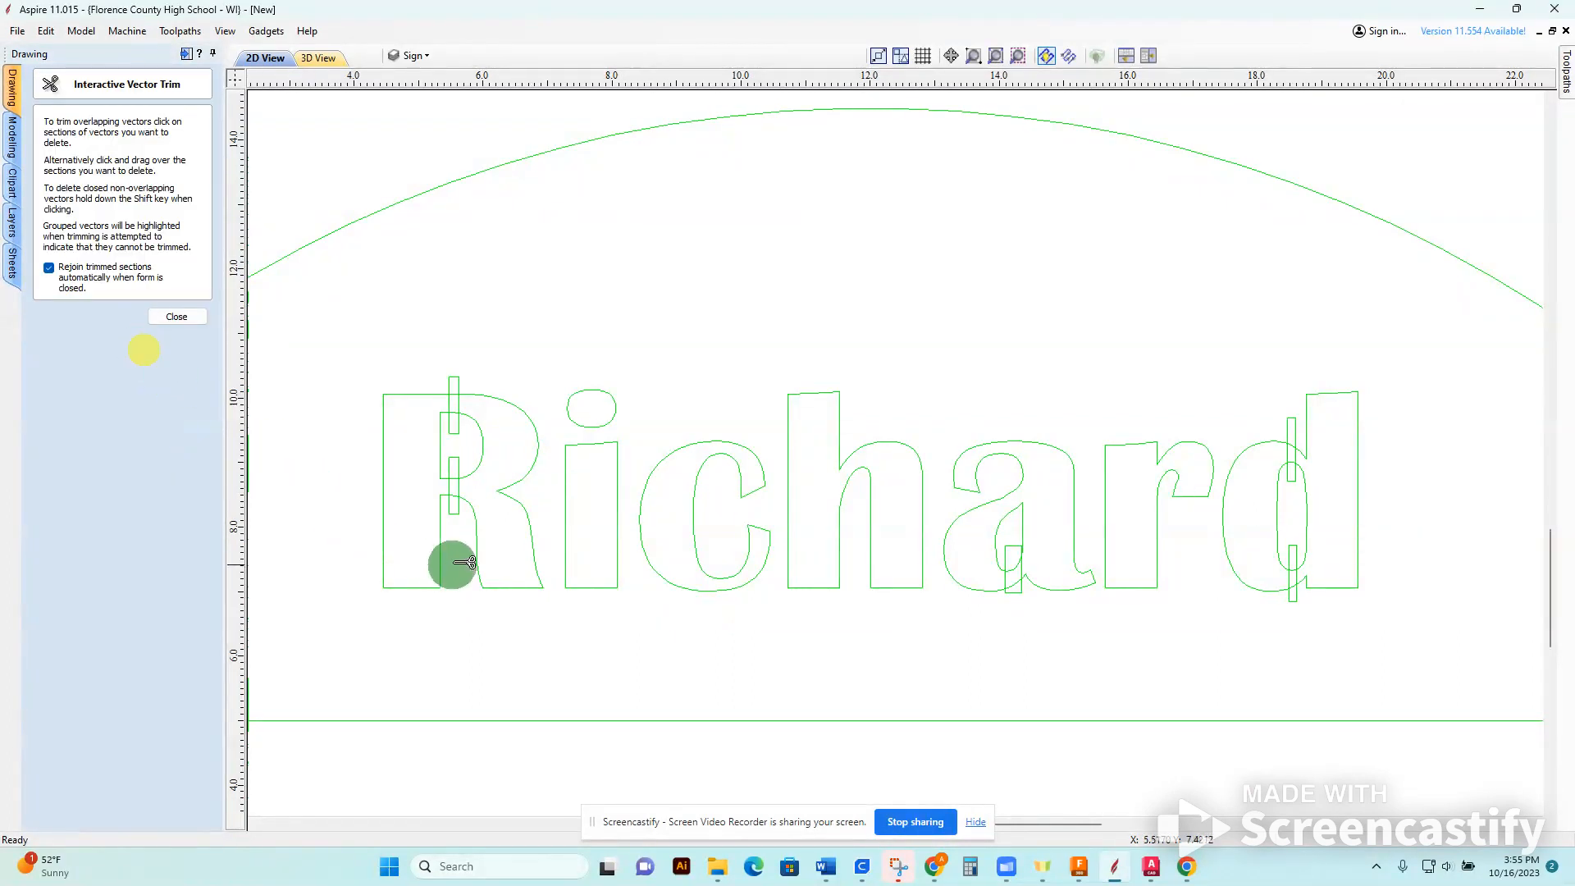
scroll(450, 562, "down", 3)
scroll(484, 484, "up", 8)
scroll(492, 509, "up", 3)
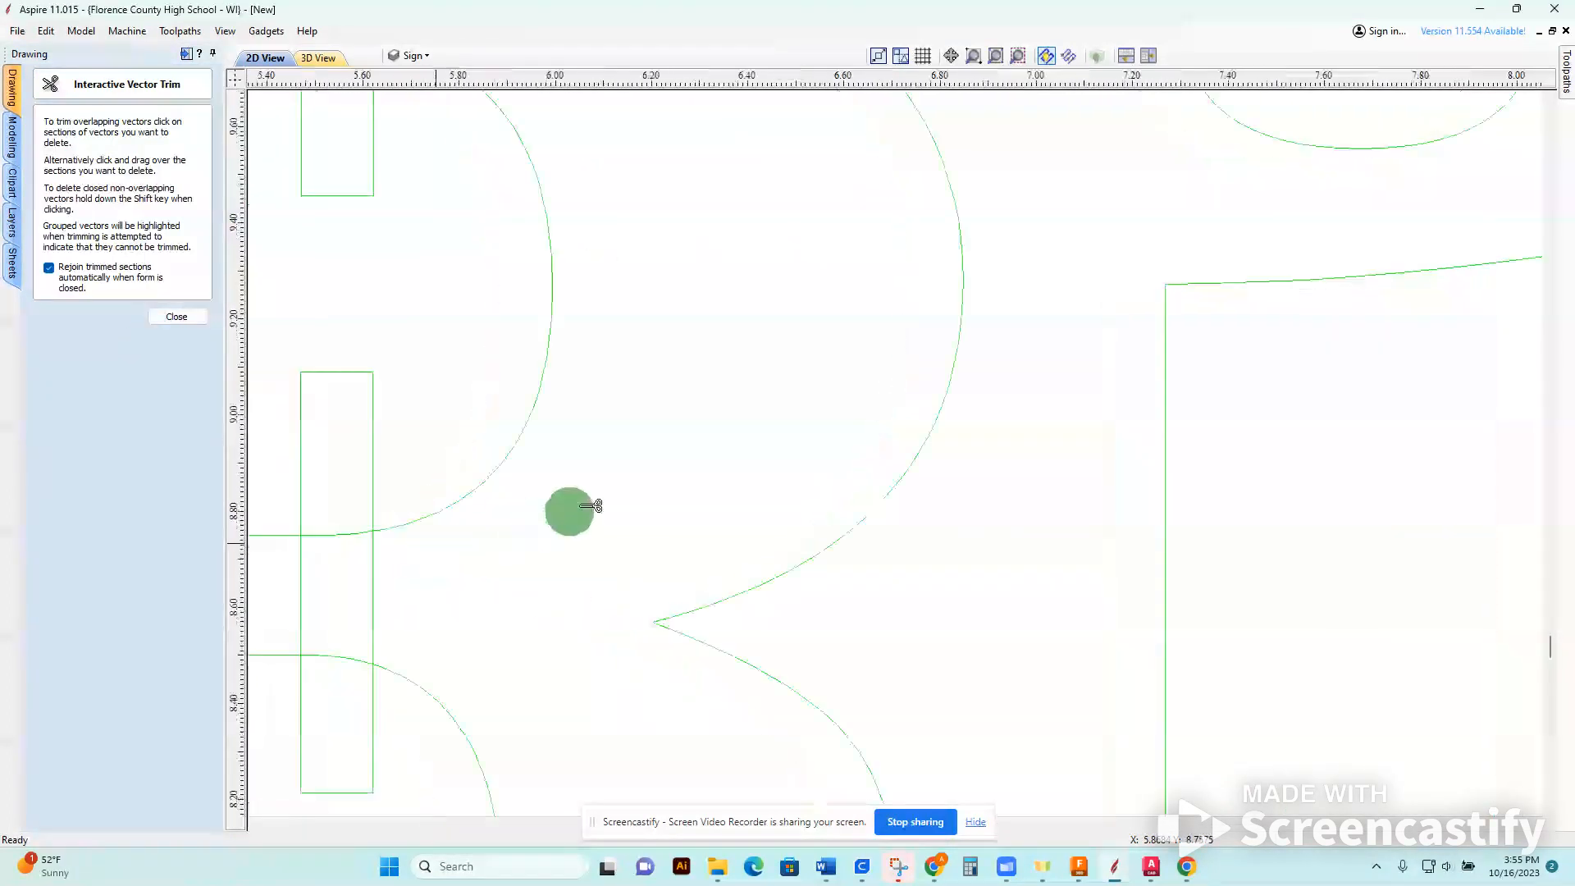
left_click(637, 571)
left_click(669, 404)
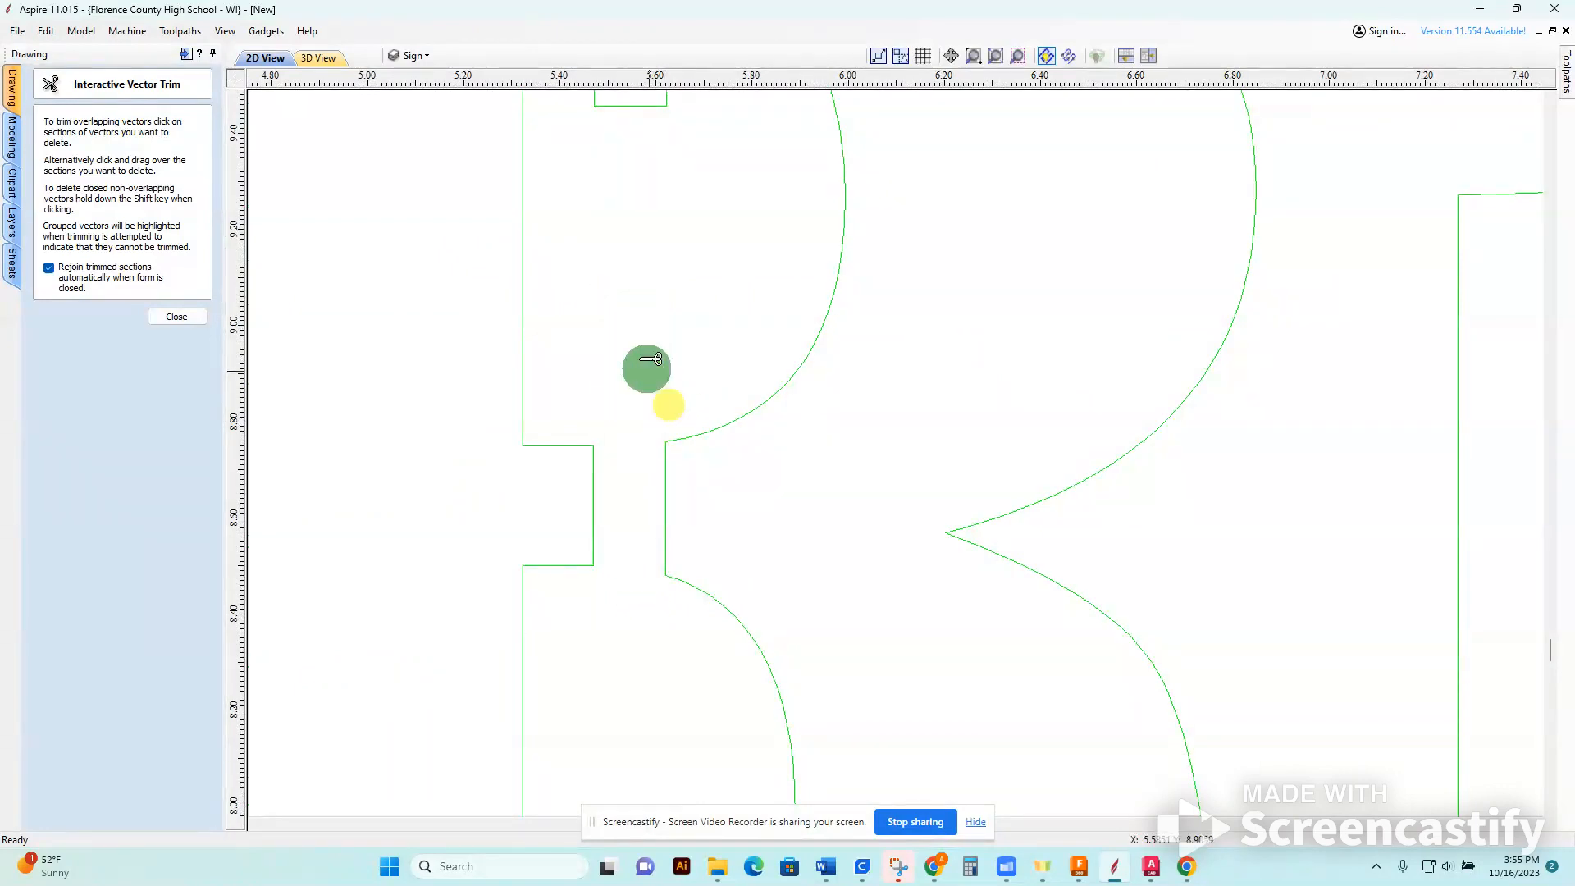
Trim the R's top bridge by removing the rectangle's ends and the letter segments crossing it.
scroll(718, 336, "up", 1)
scroll(726, 340, "down", 2)
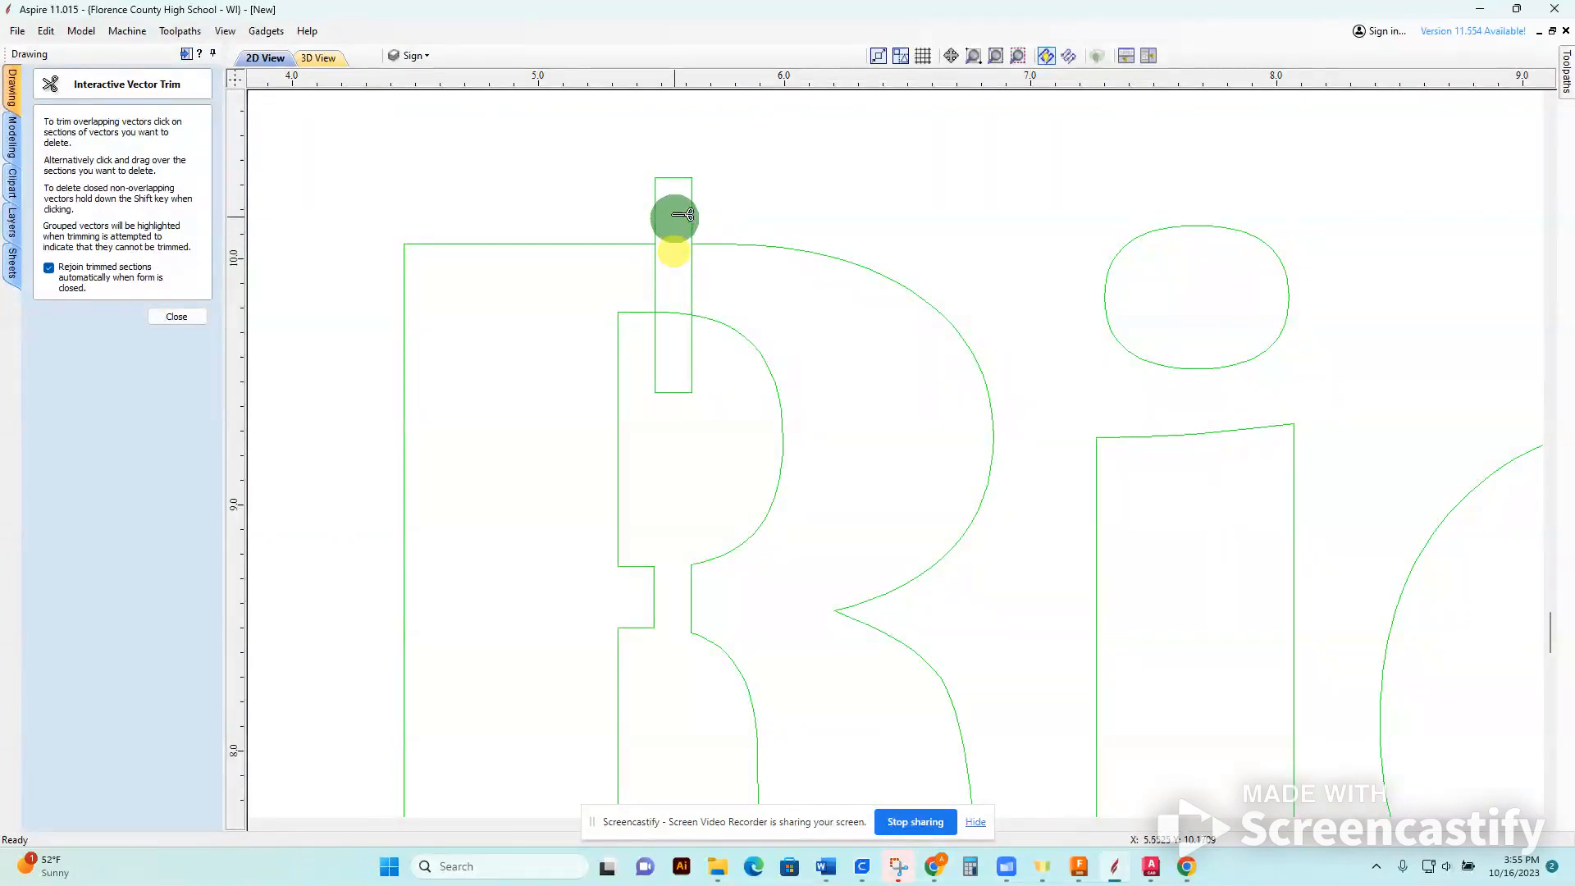
left_click(669, 179)
left_click(671, 398)
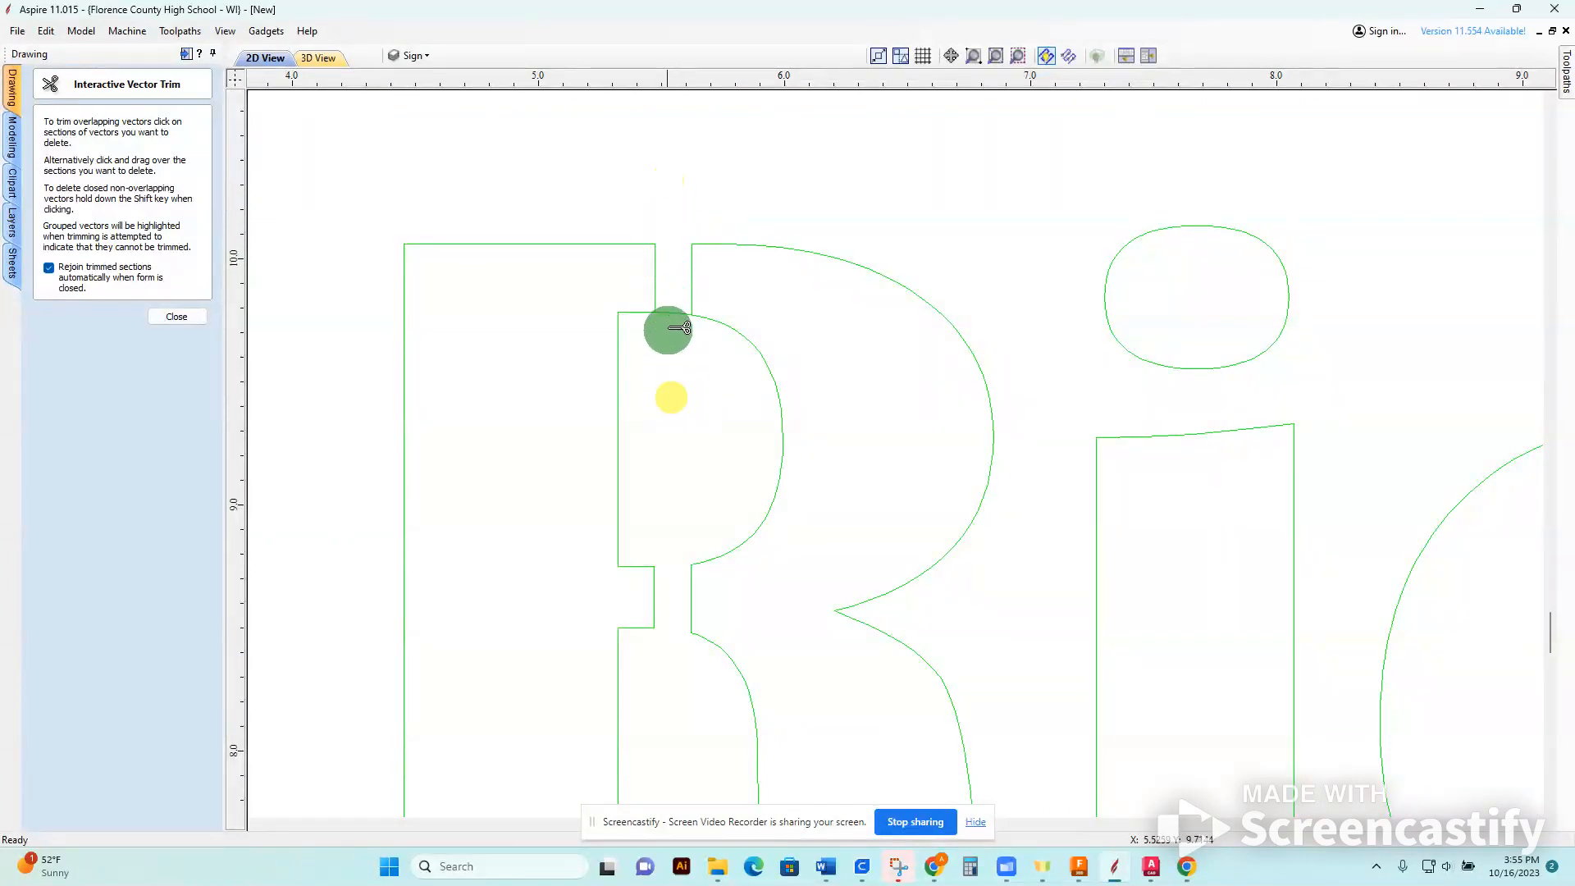
scroll(868, 503, "up", 2)
scroll(914, 520, "down", 5)
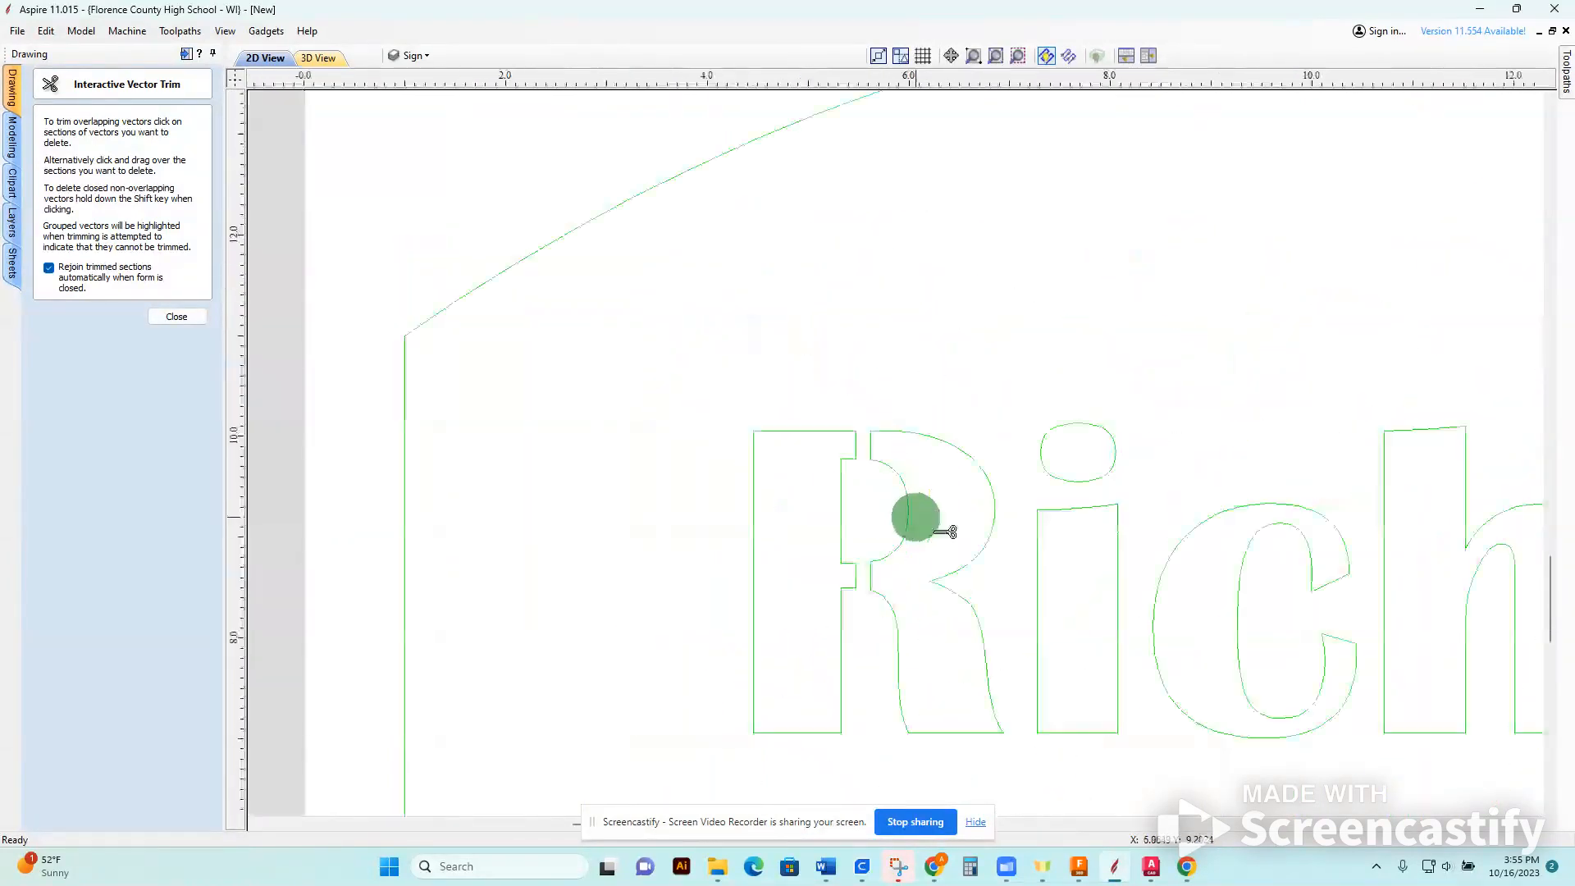
Trim the lower bridge of the d, removing the rectangle's ends and the bowl segments between its sides.
middle_click_drag(1154, 755, 722, 663)
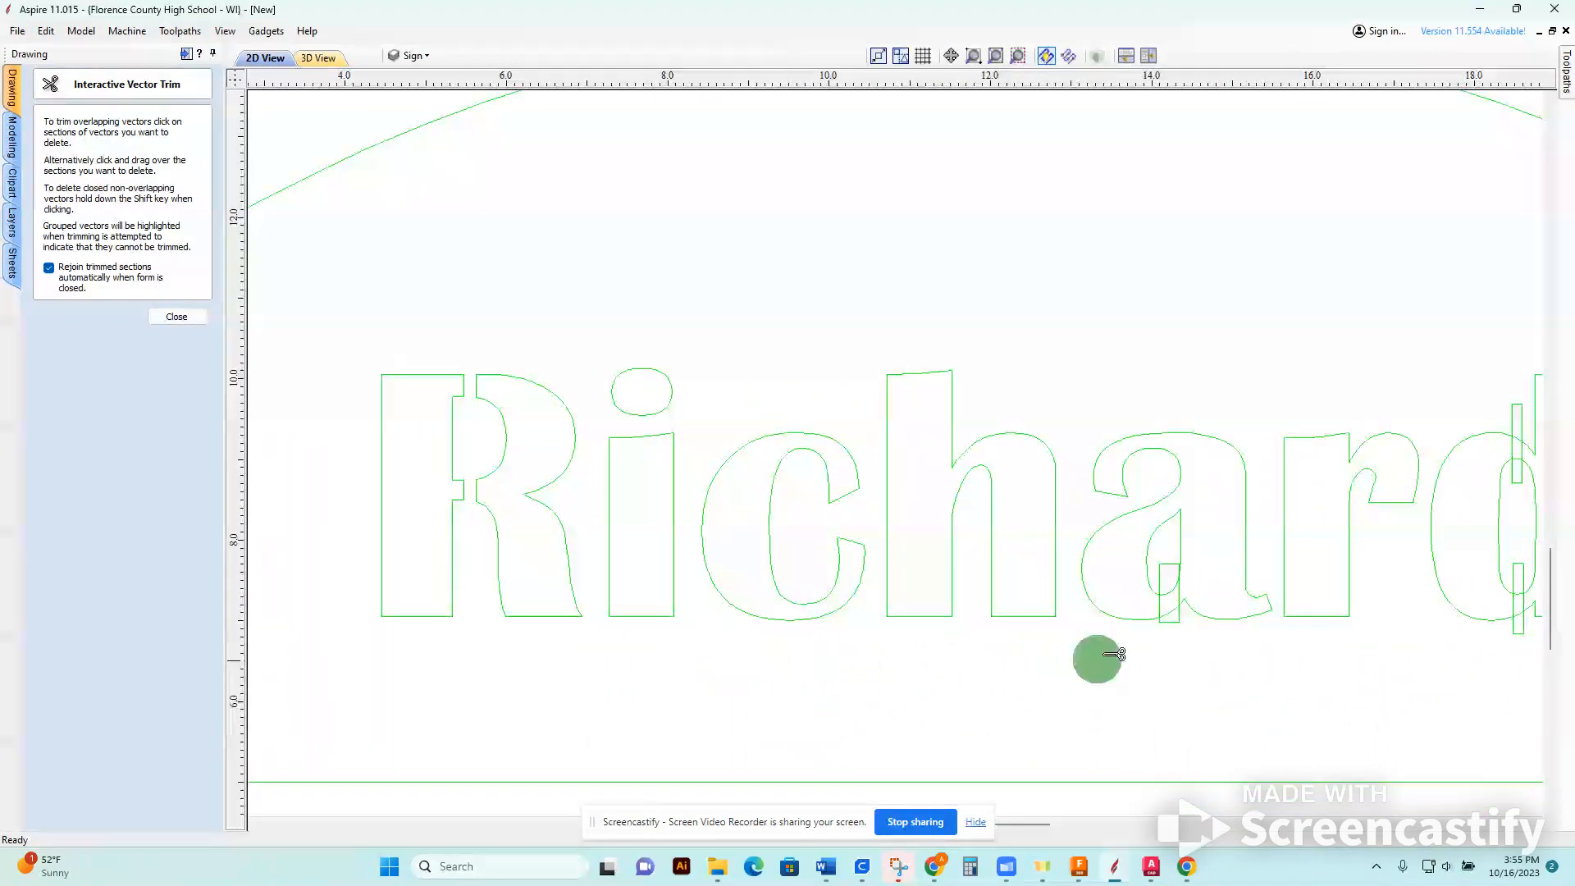
scroll(1210, 652, "up", 3)
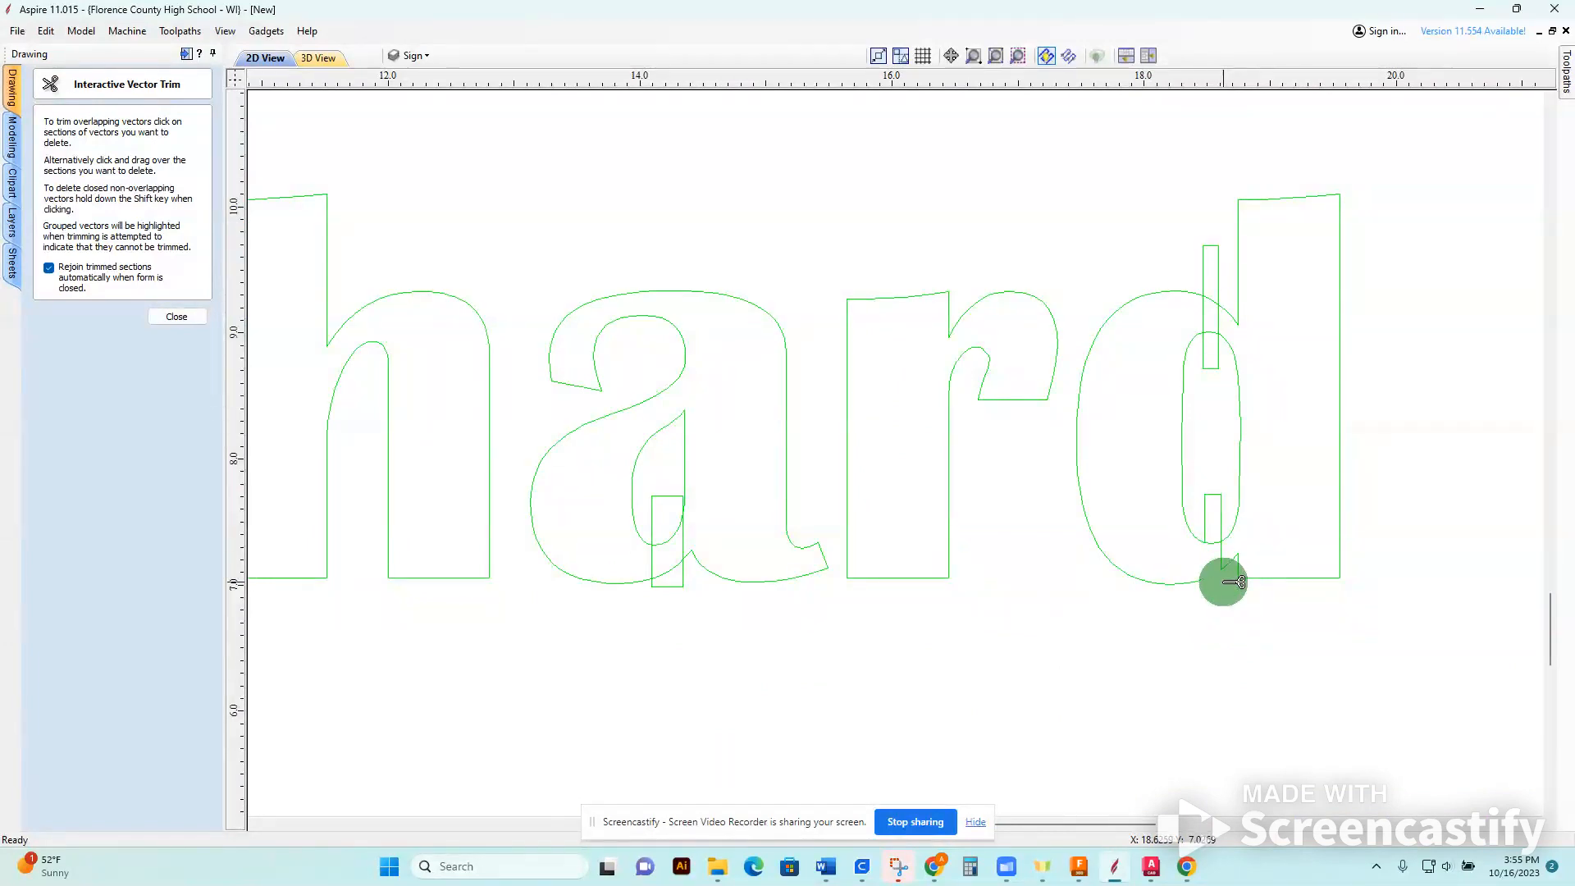
scroll(1233, 583, "up", 4)
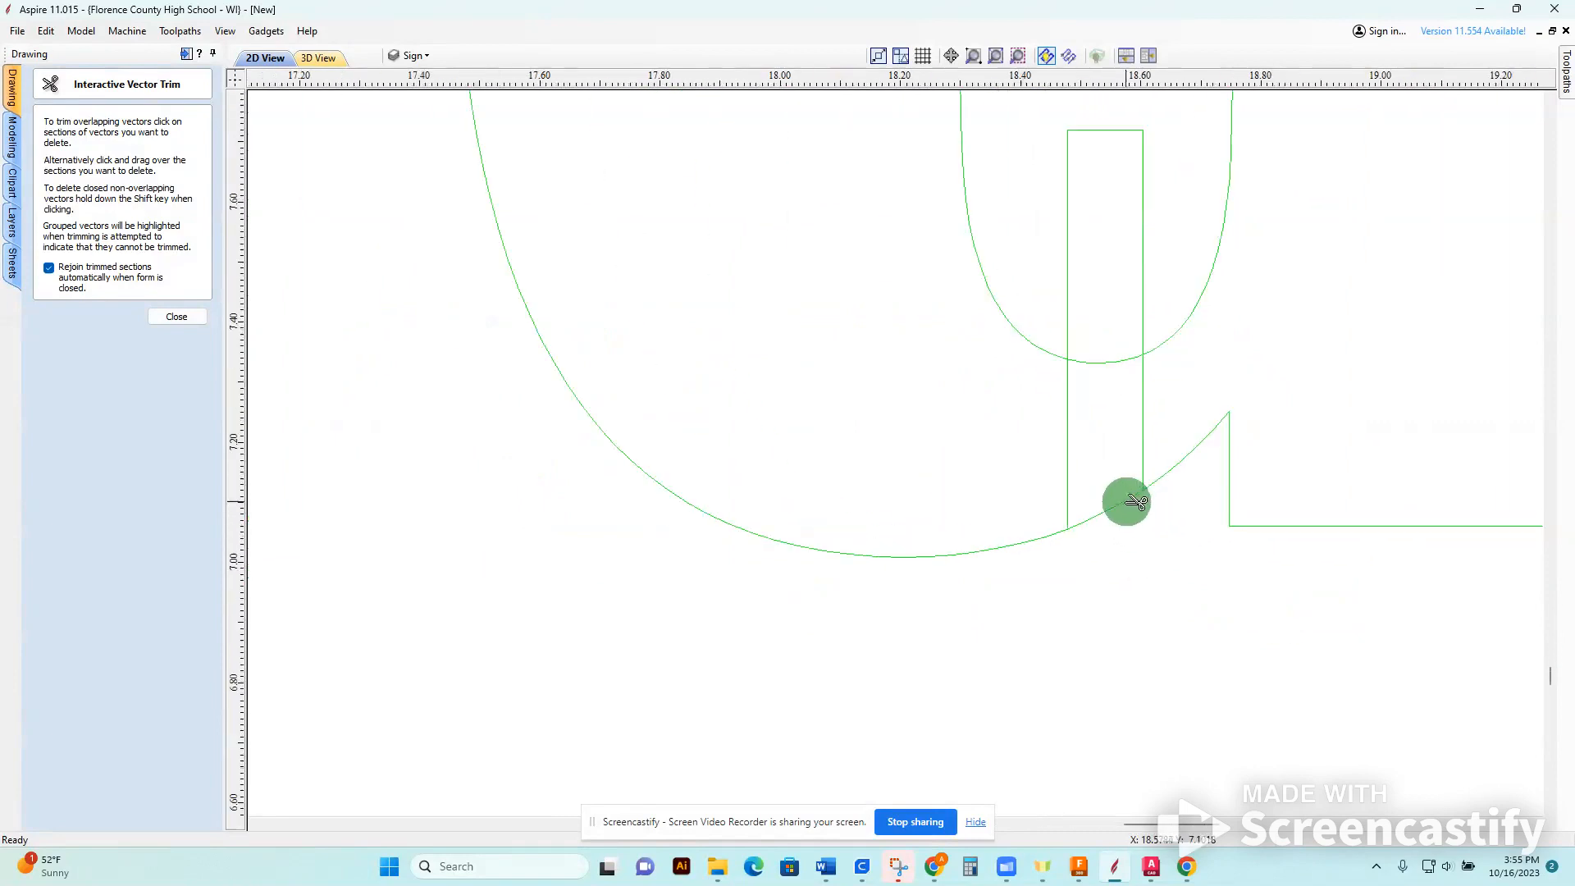
middle_click_drag(1120, 367, 1115, 545)
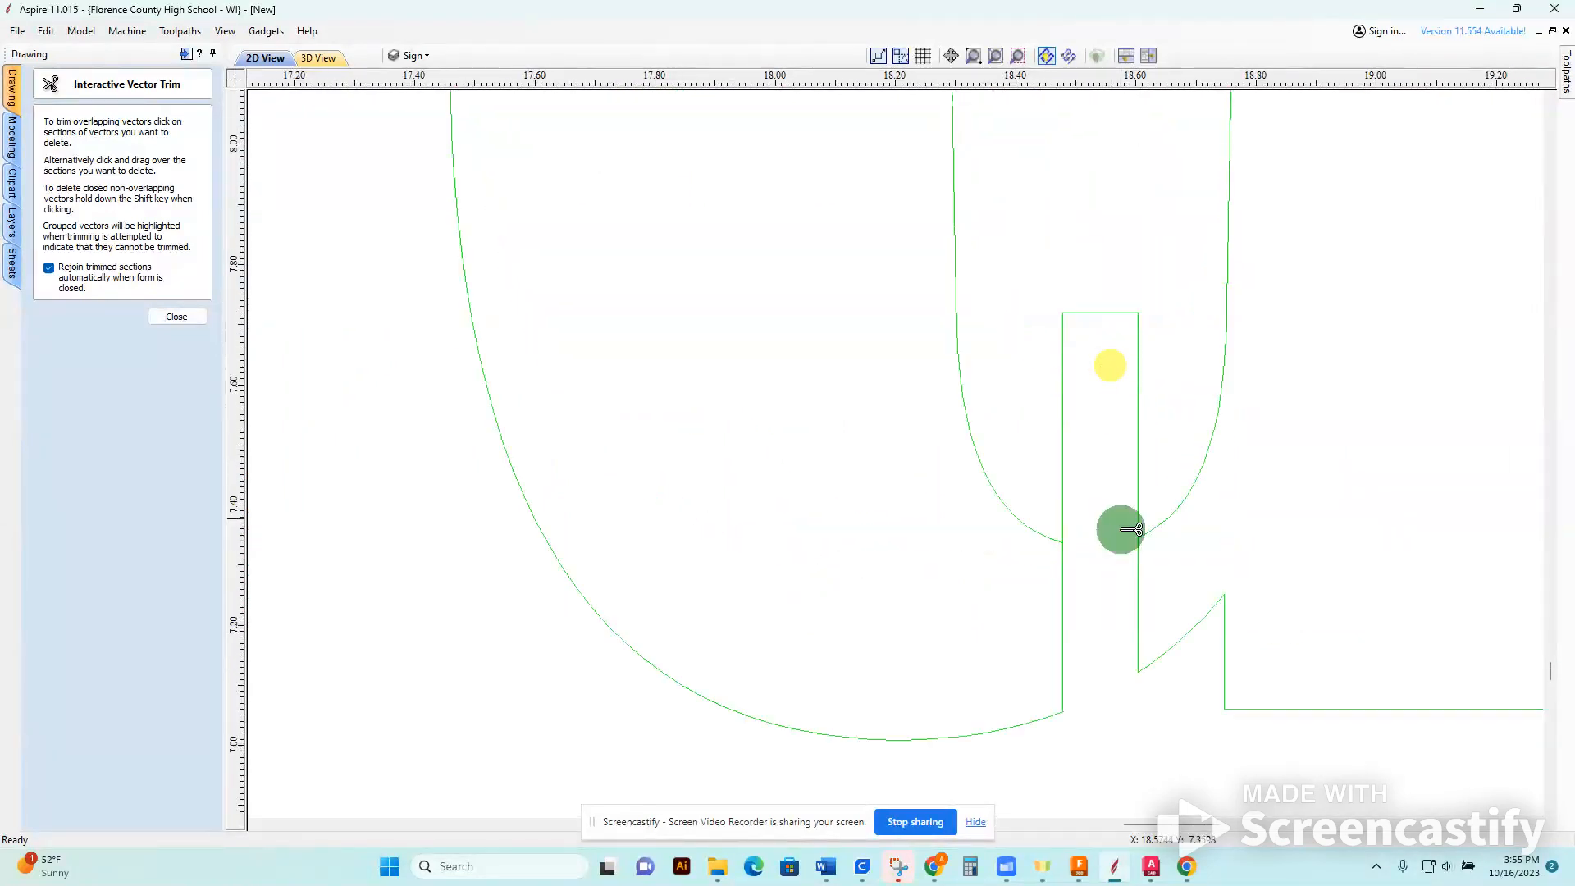
left_click(1105, 316)
scroll(1118, 361, "down", 4)
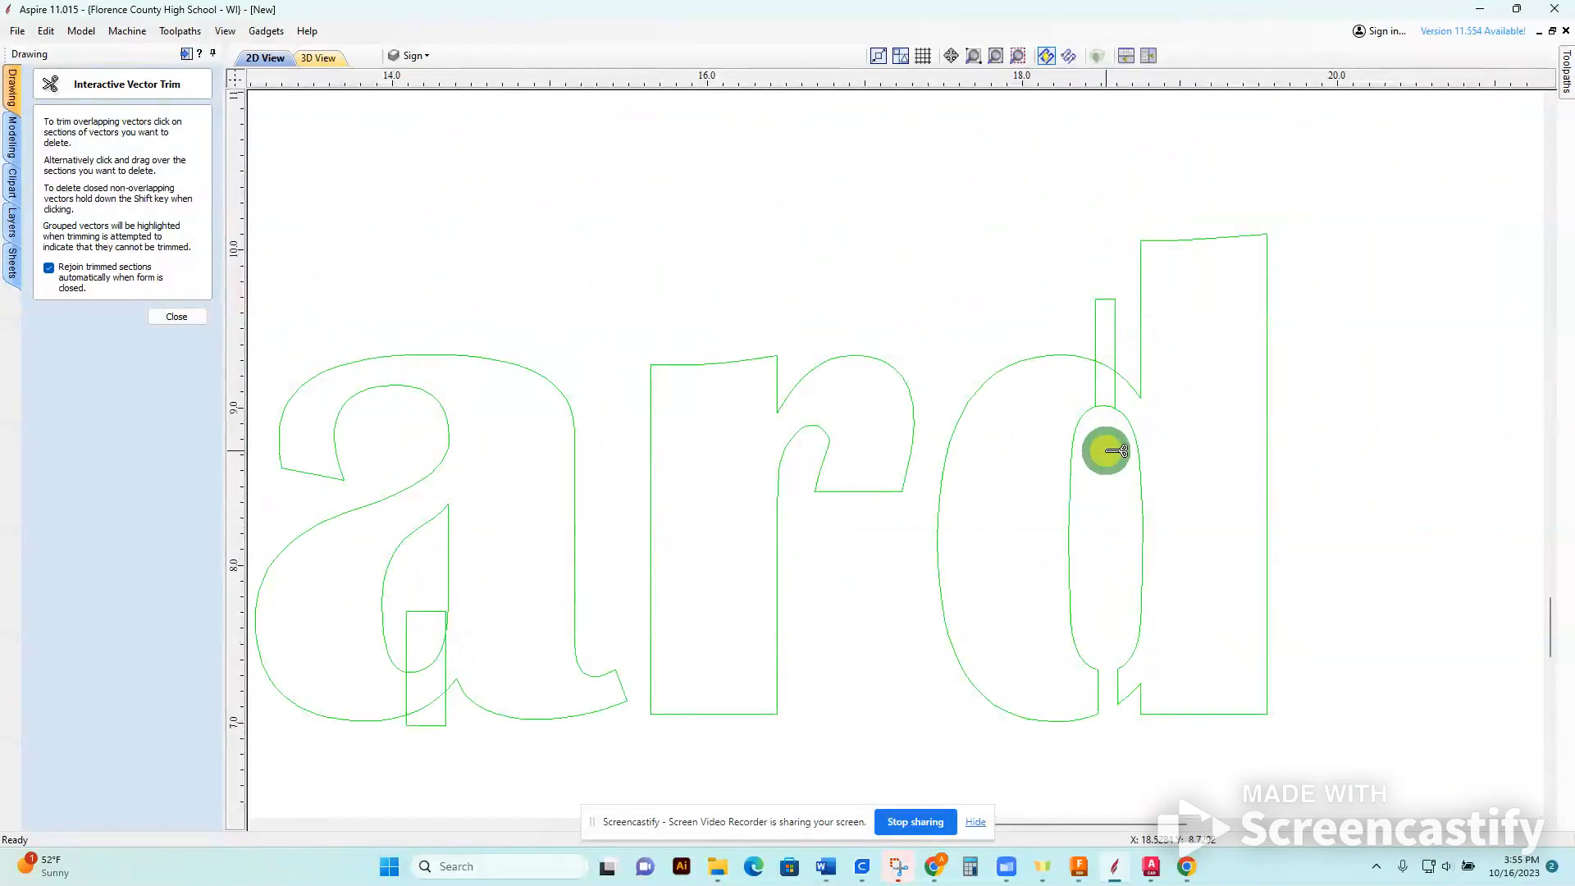
Trim the upper bridge of the d to open a gap through its bowl, and finish the trimming.
scroll(1116, 410, "up", 5)
left_click(1102, 389)
middle_click_drag(1116, 440, 1102, 683)
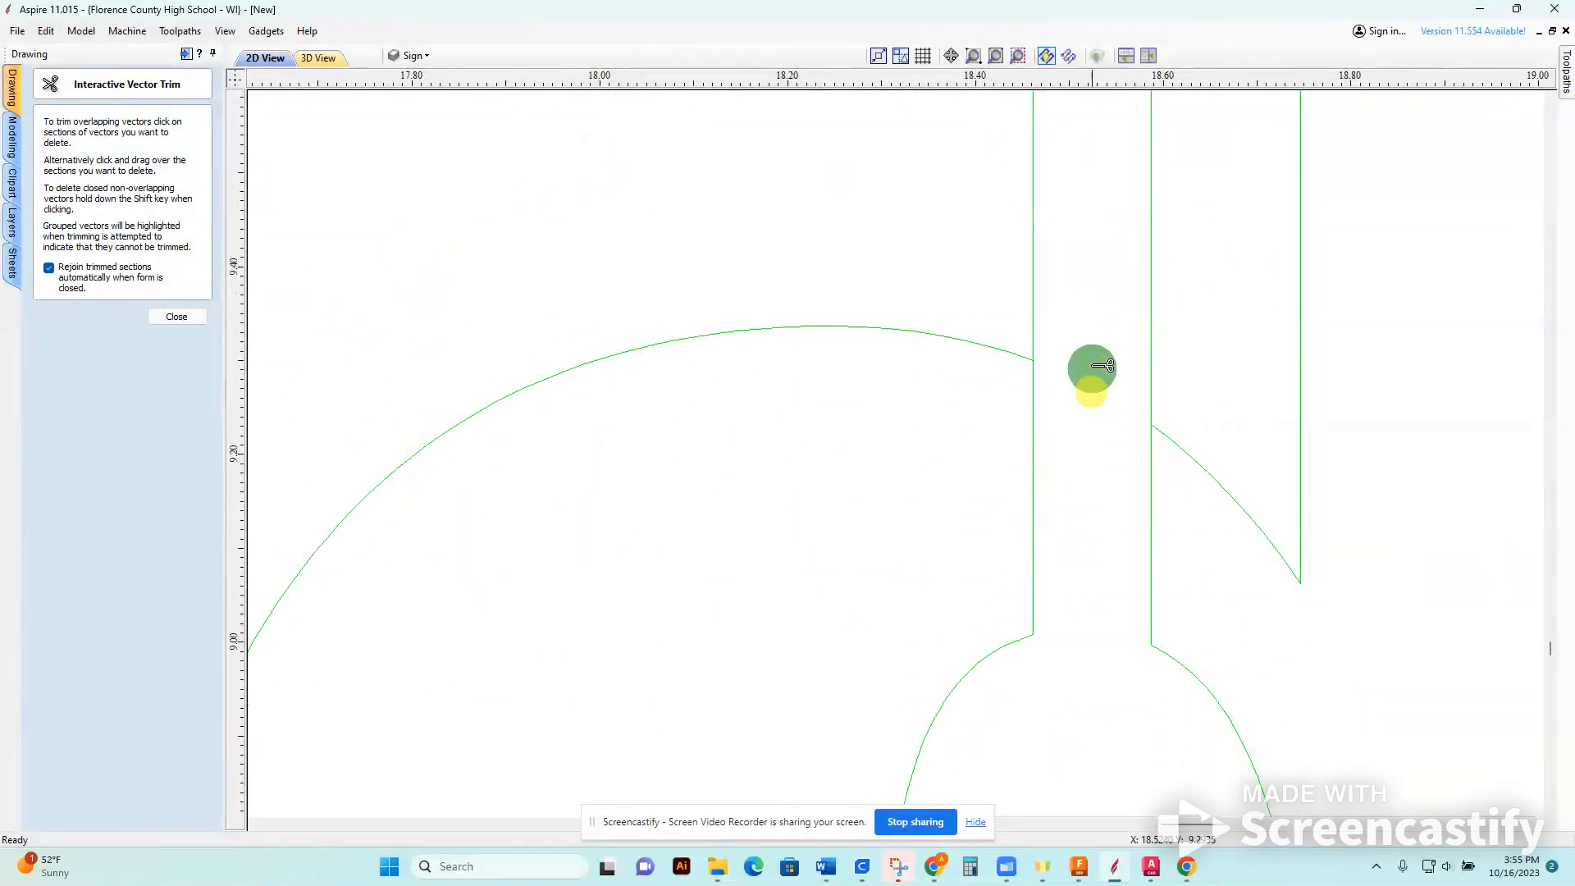
left_click(1160, 367)
scroll(1160, 432, "down", 5)
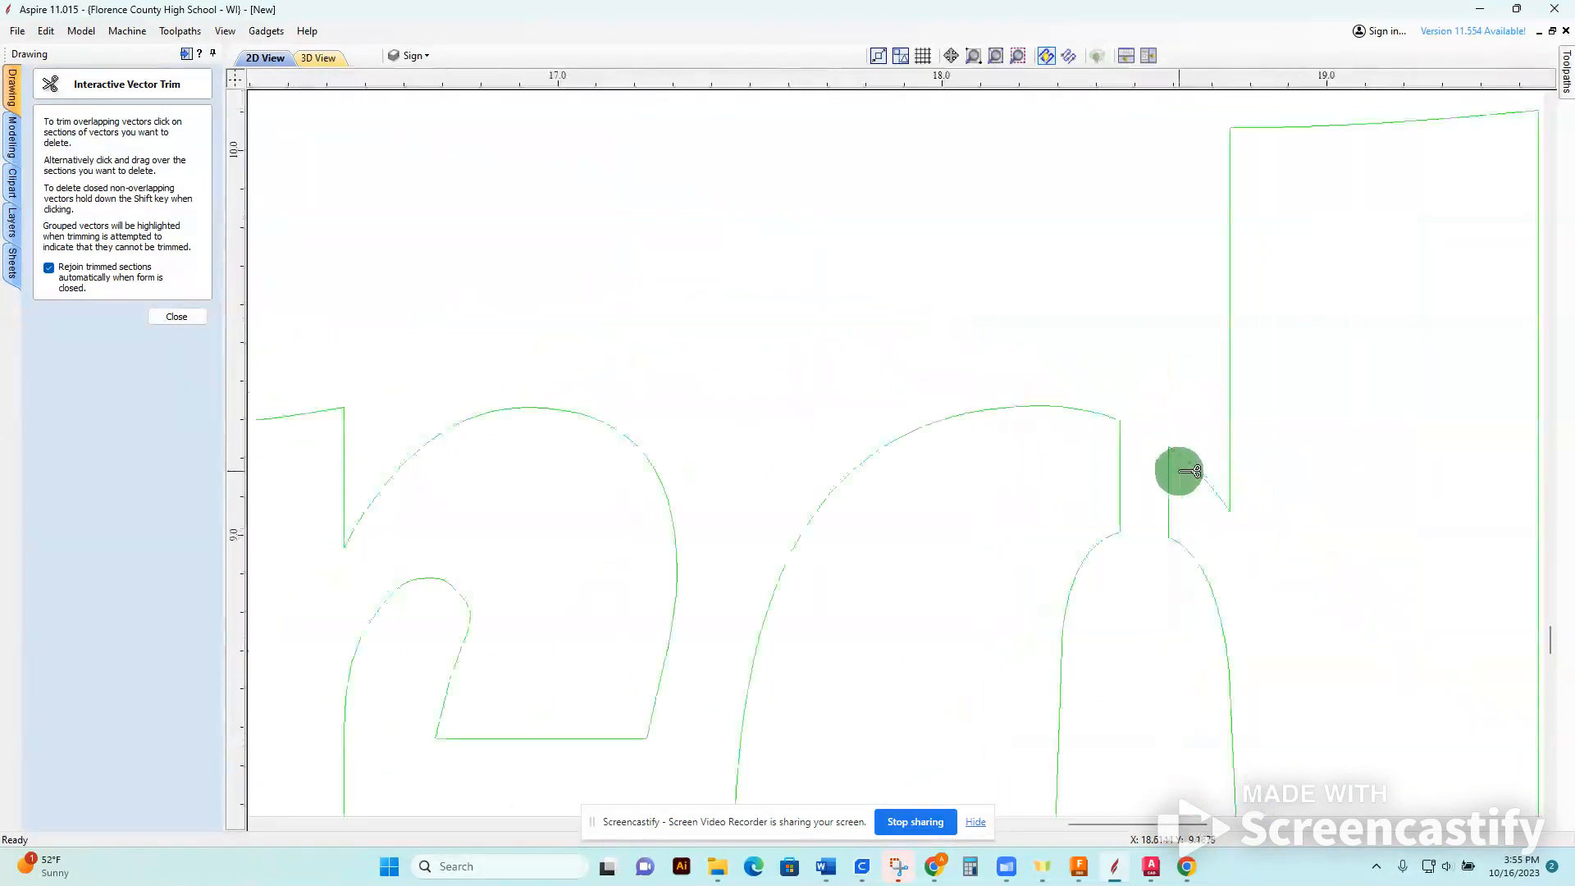
left_click(195, 318)
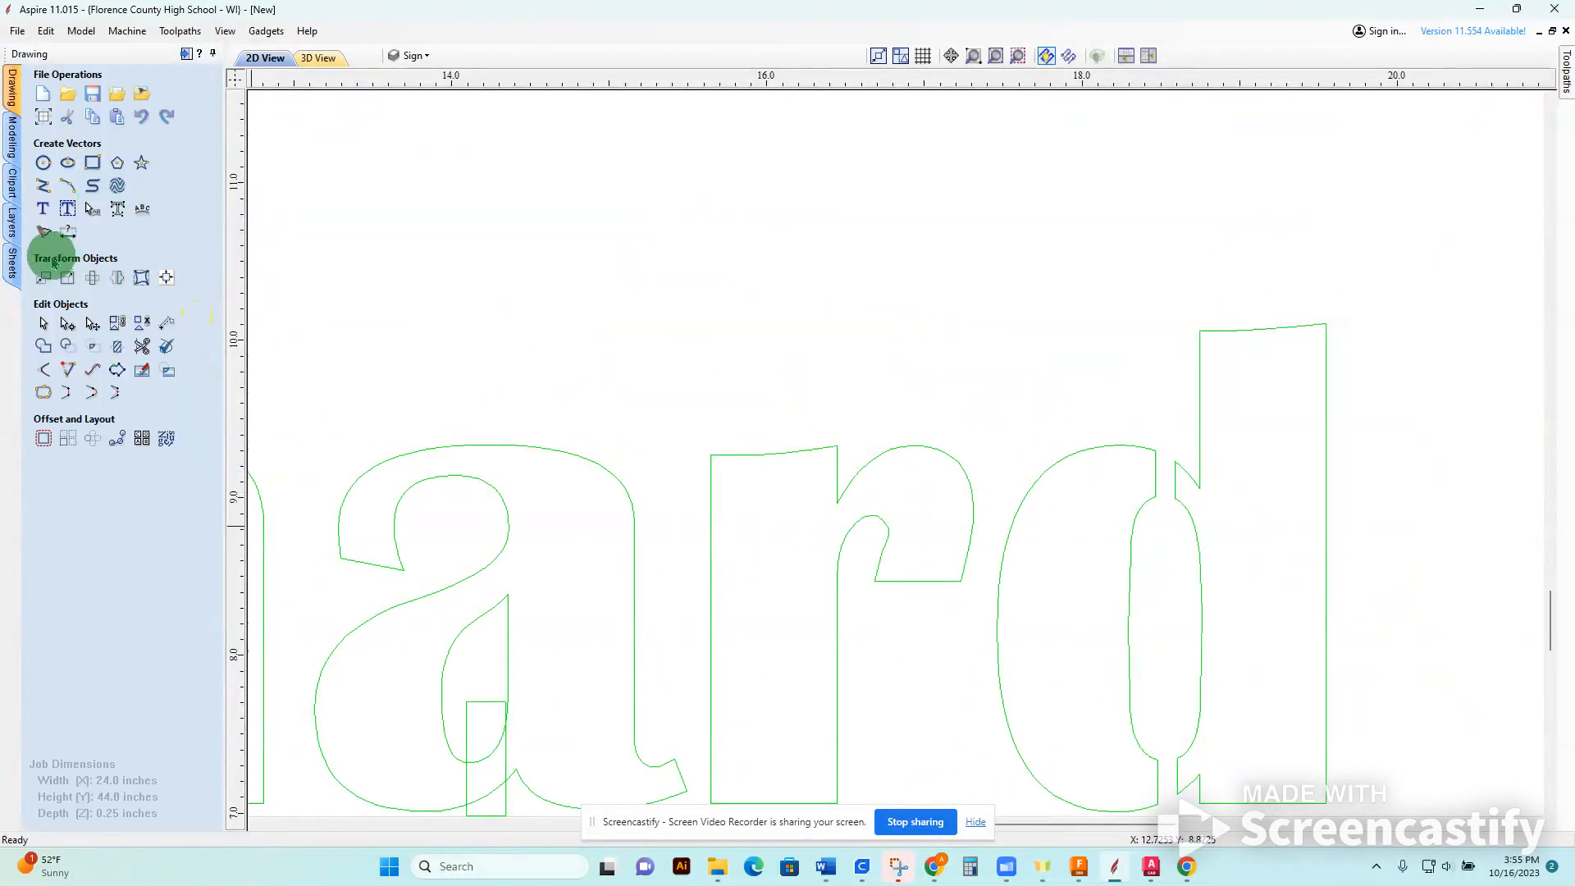
Narrow the bridge rectangle at the a's base to about 0.125 inches wide, keeping its left edge in place.
left_click(89, 324)
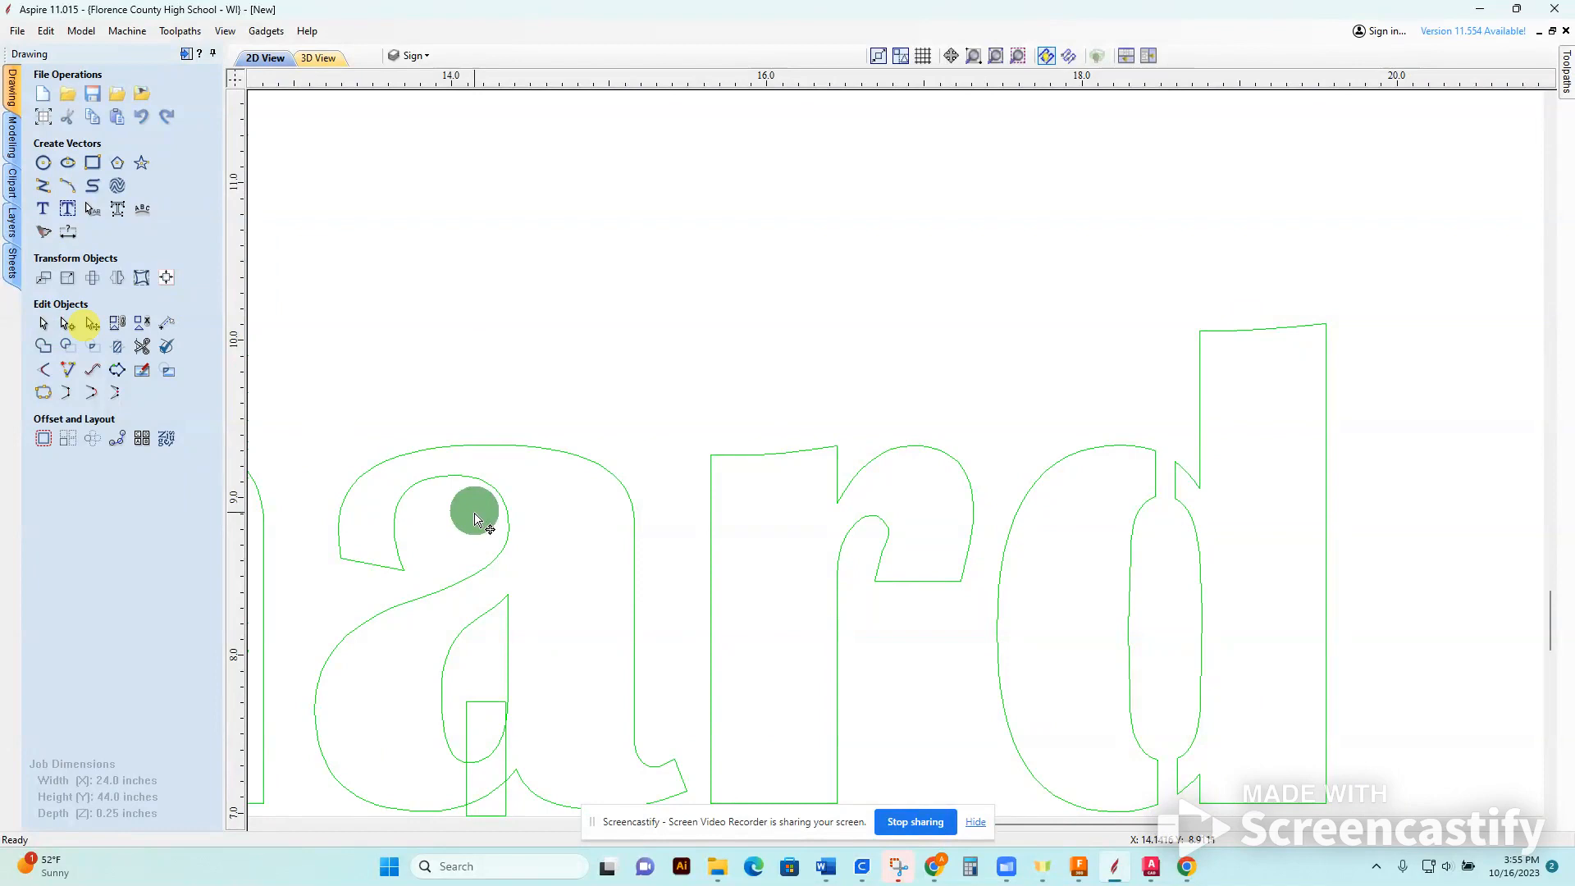
left_click_drag(455, 474, 593, 450)
middle_click_drag(518, 334, 812, 260)
scroll(791, 674, "down", 3)
scroll(771, 701, "up", 5)
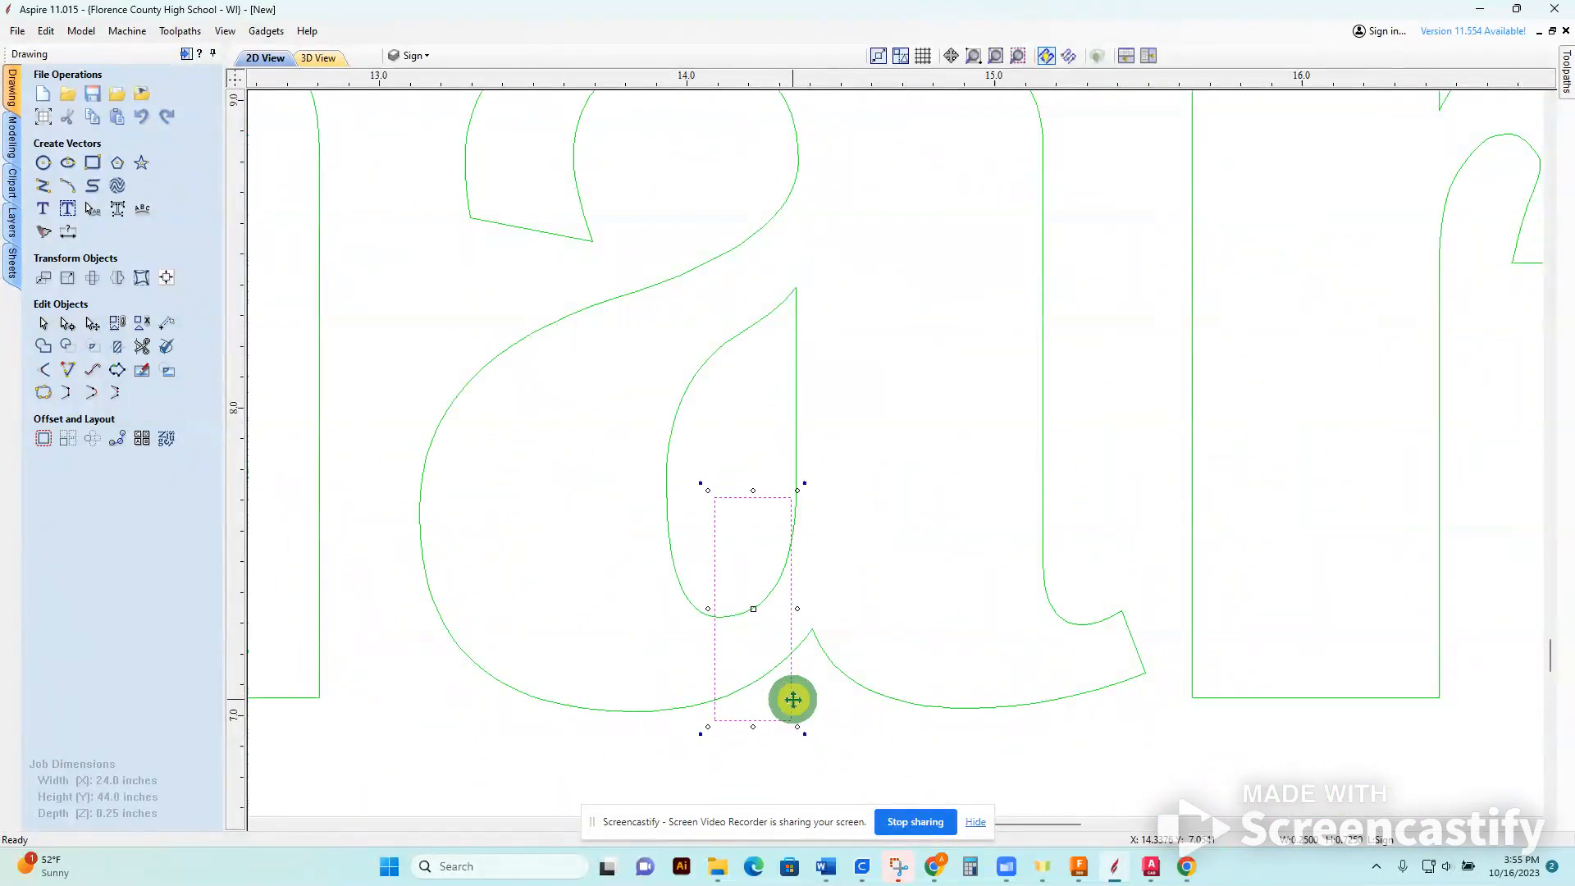
left_click_drag(798, 610, 754, 611)
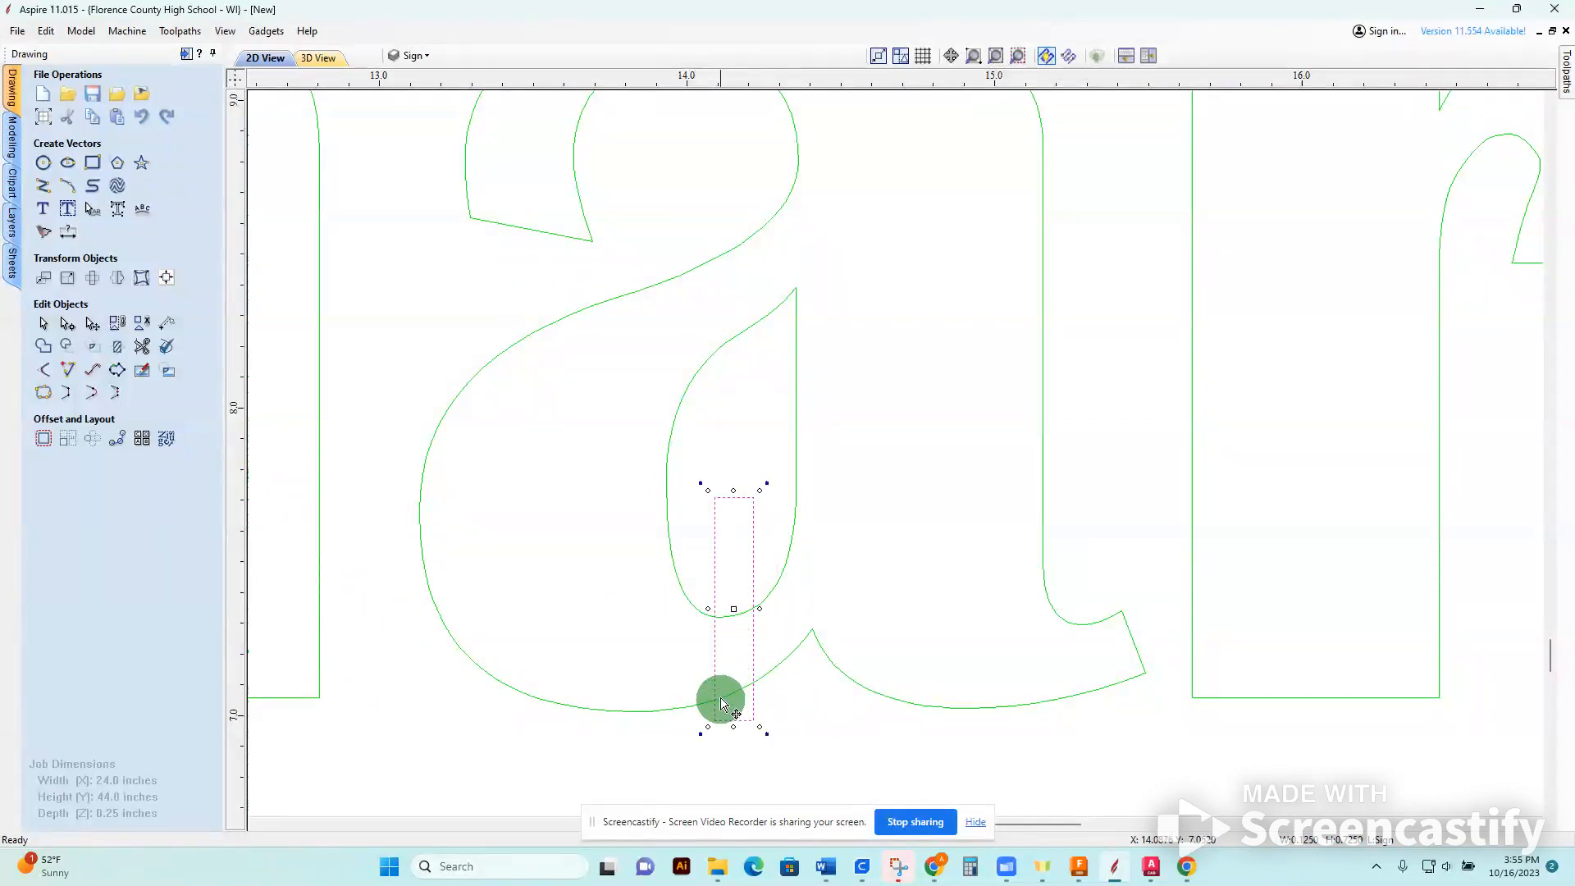
left_click(508, 730)
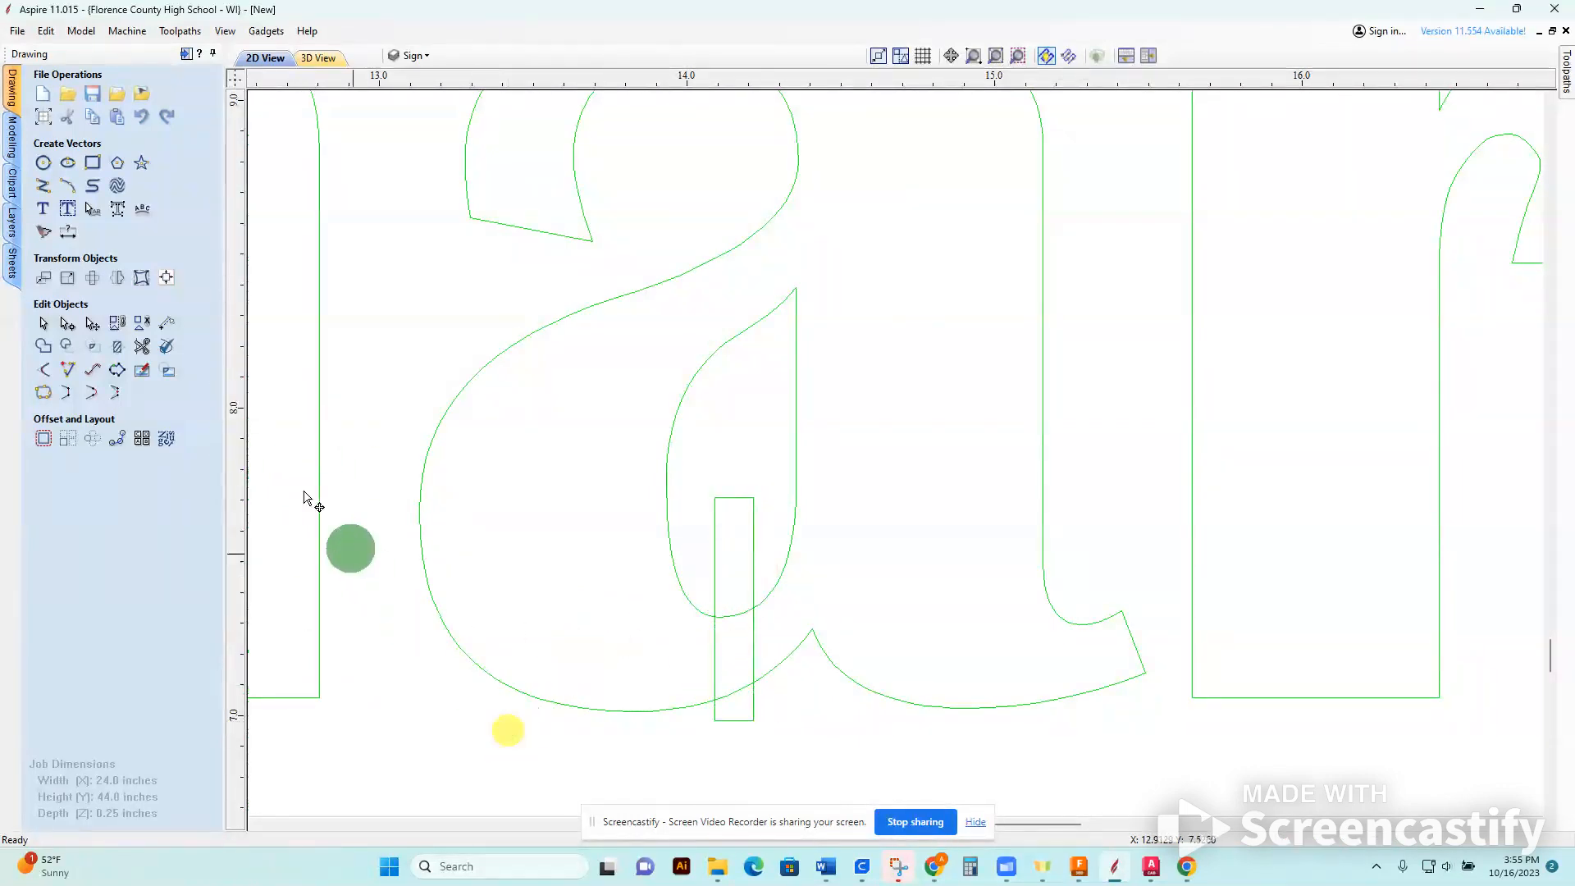
Trim the a's bridge with Interactive Vector Trim, removing the rectangle's ends and the crossing letter segments.
left_click(142, 346)
left_click(743, 499)
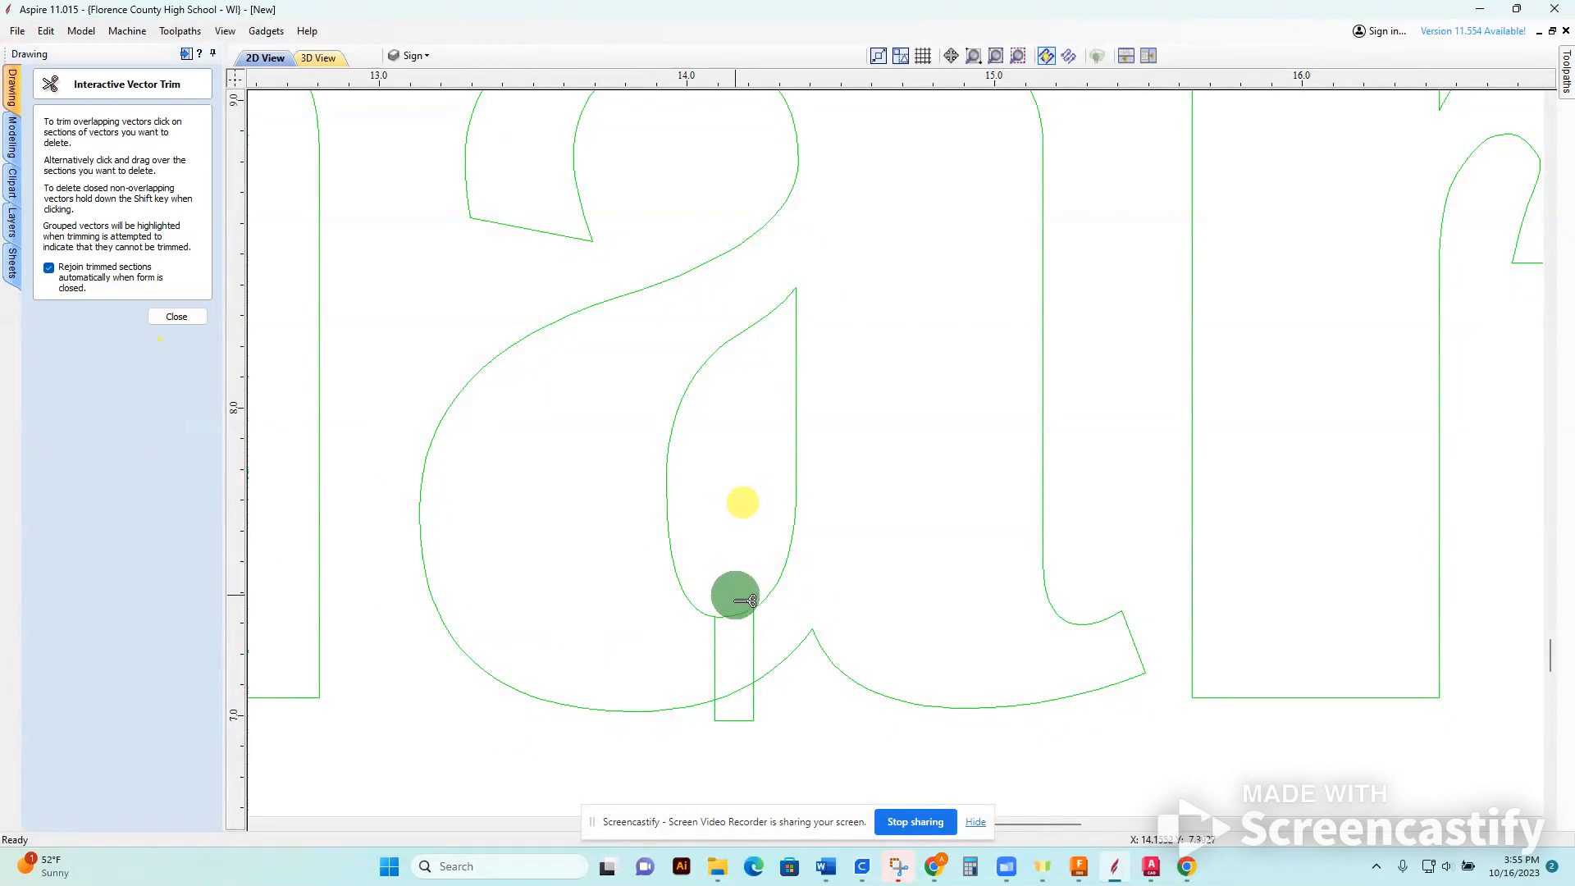
left_click(727, 704)
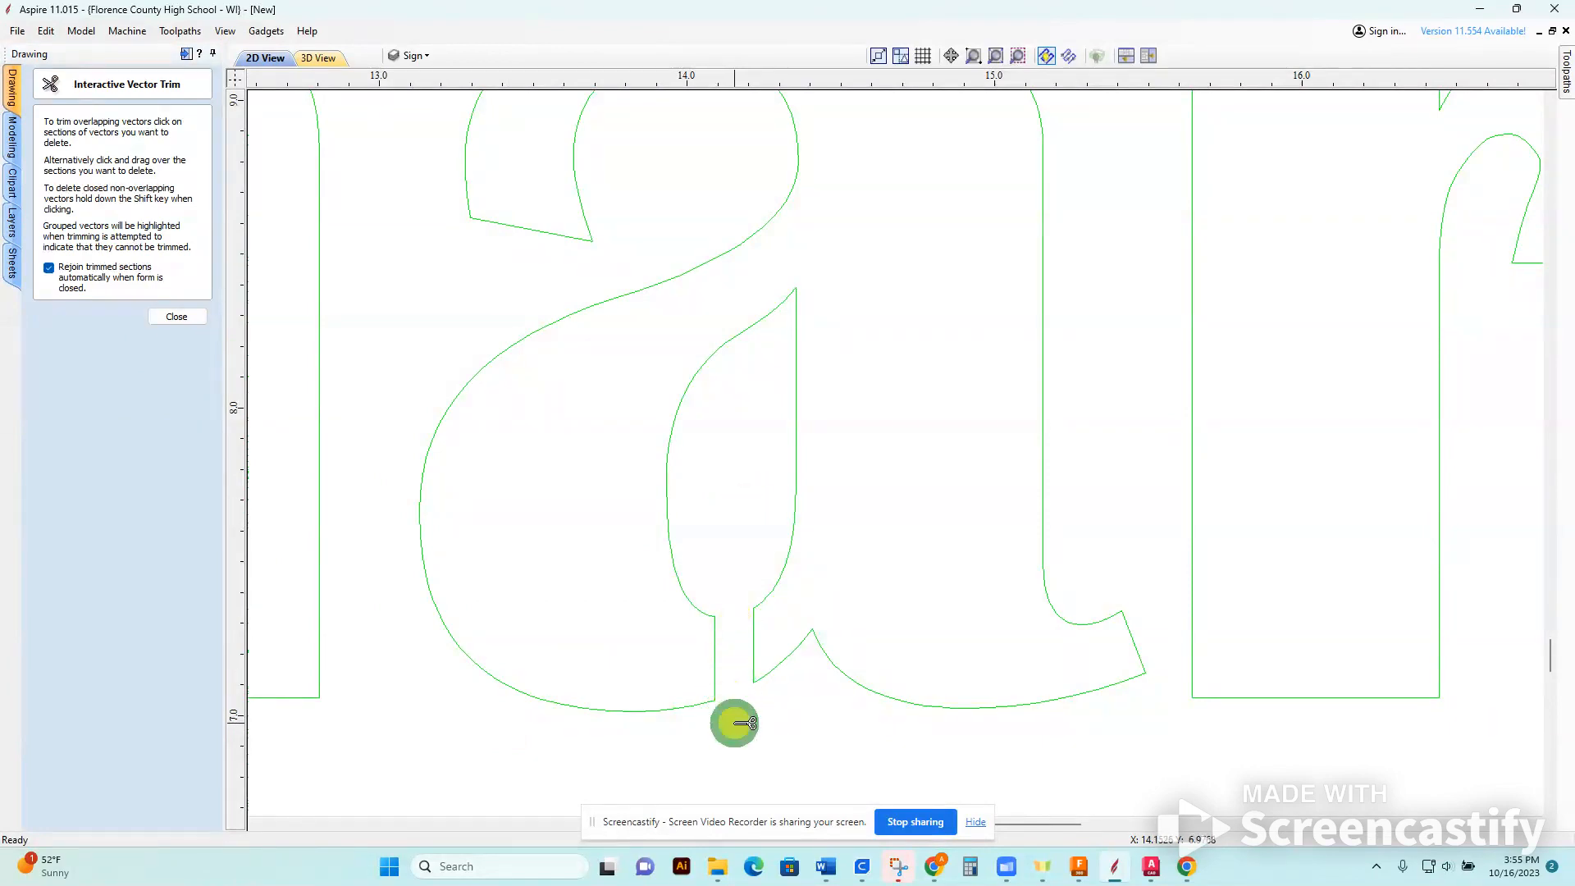
scroll(746, 725, "down", 10)
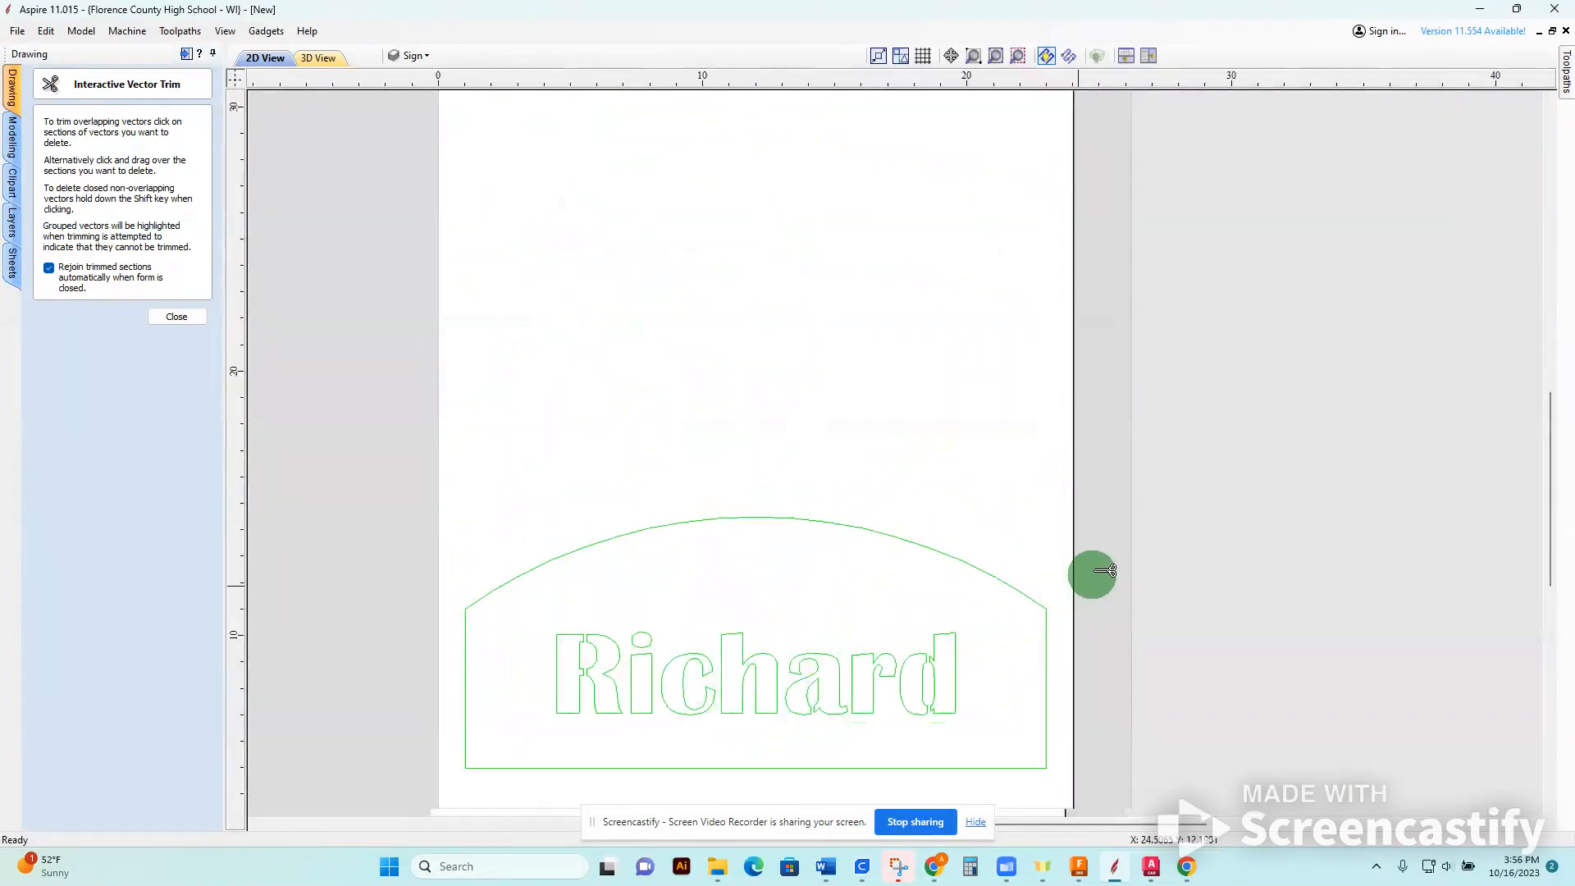
middle_click_drag(1083, 582, 1189, 517)
scroll(1189, 519, "down", 1)
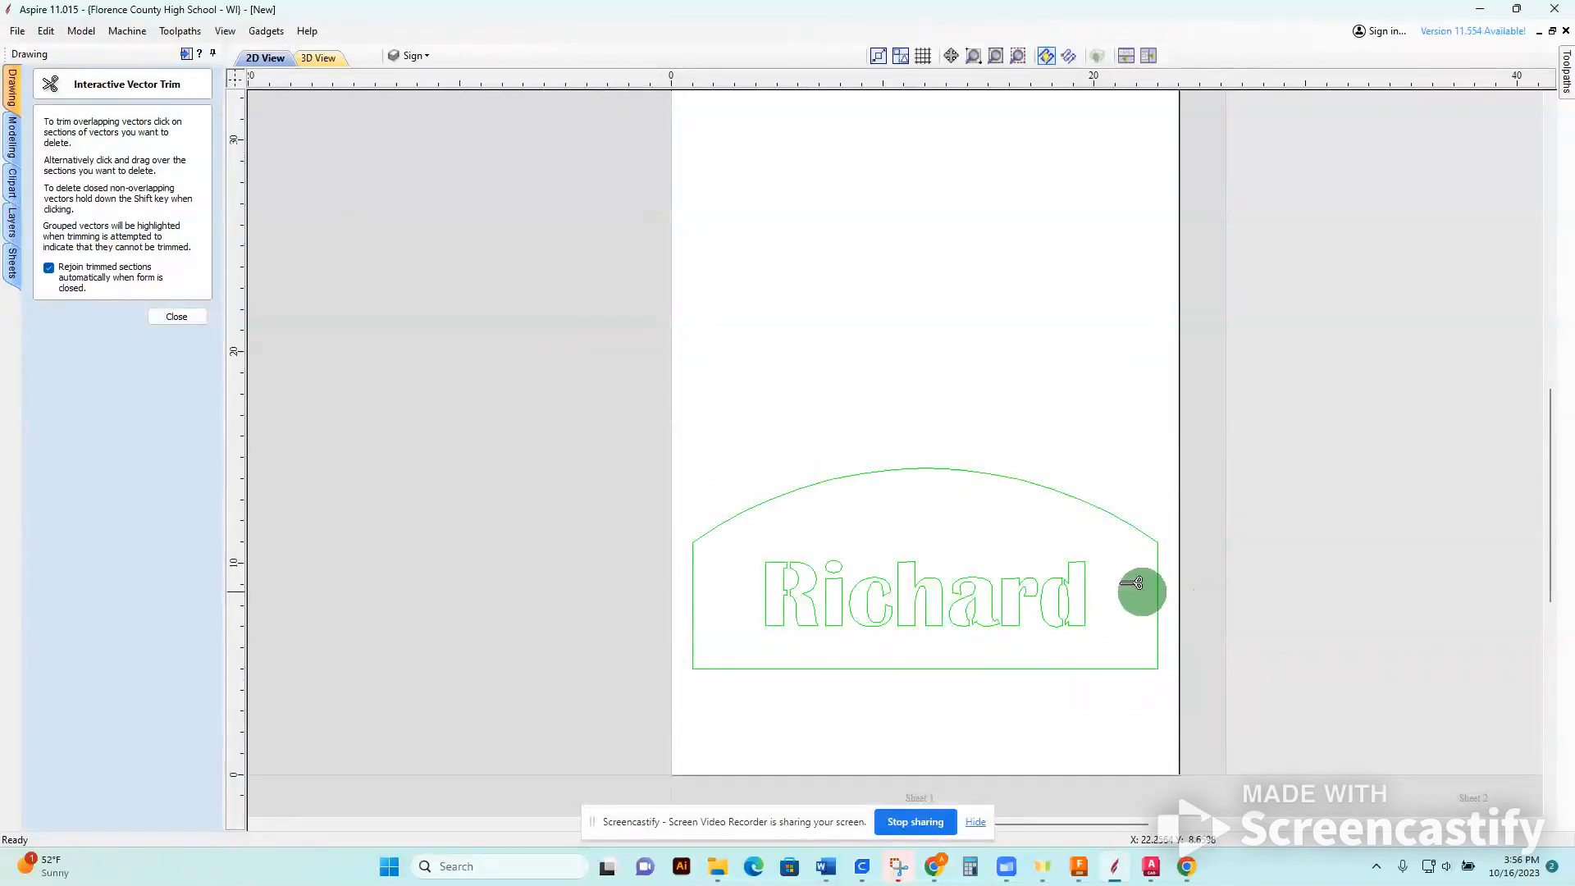
Make the Lettering layer active, close the trim tool, and hide the Sign layer and show it again.
left_click(416, 55)
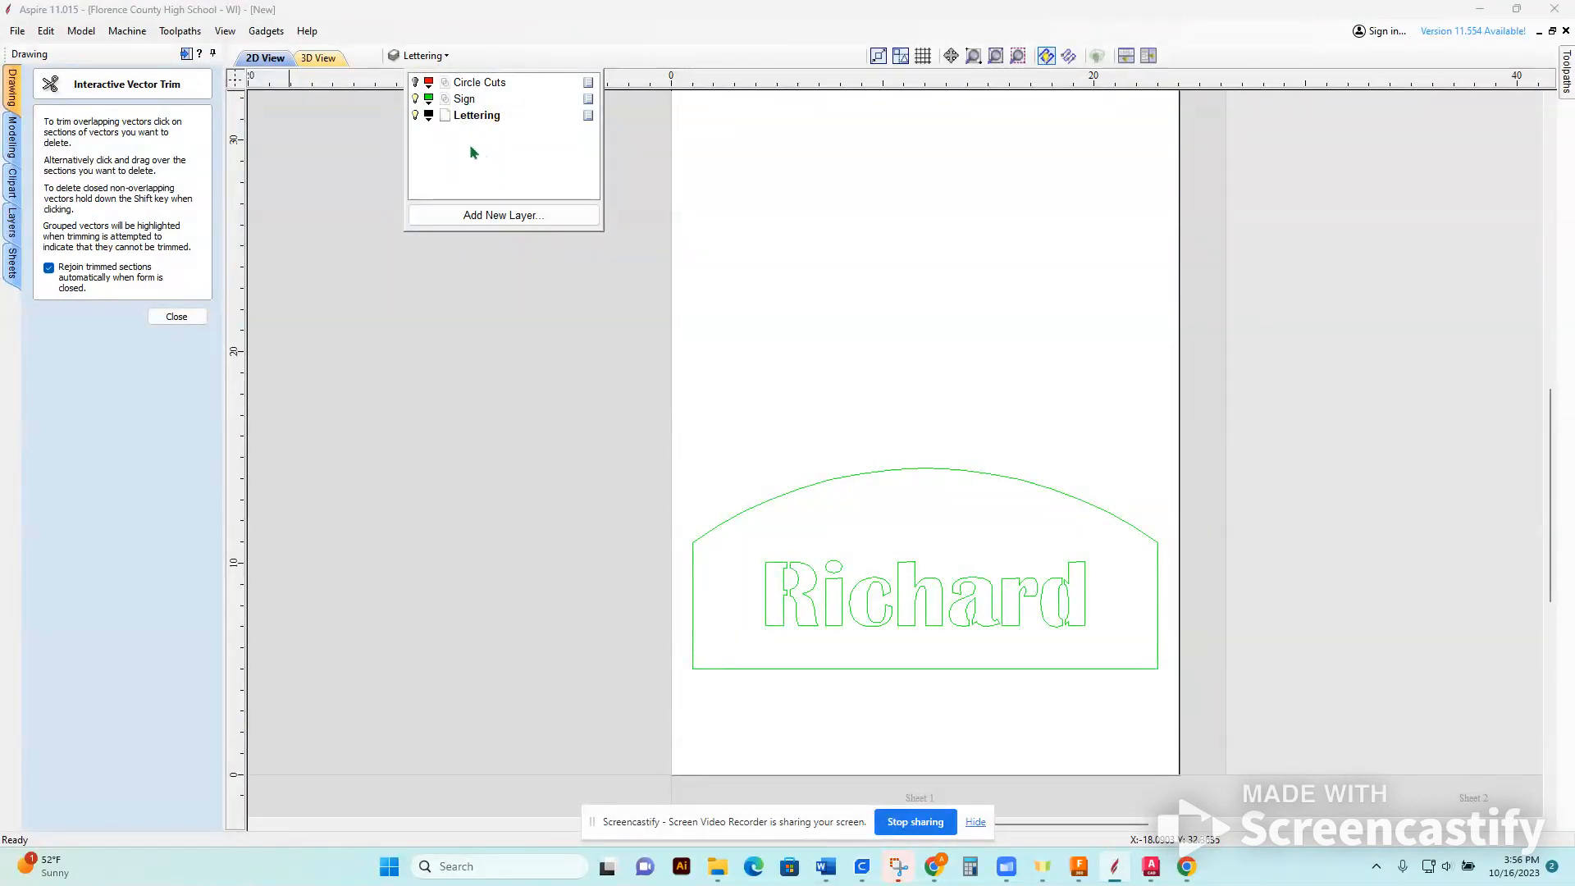
left_click(416, 99)
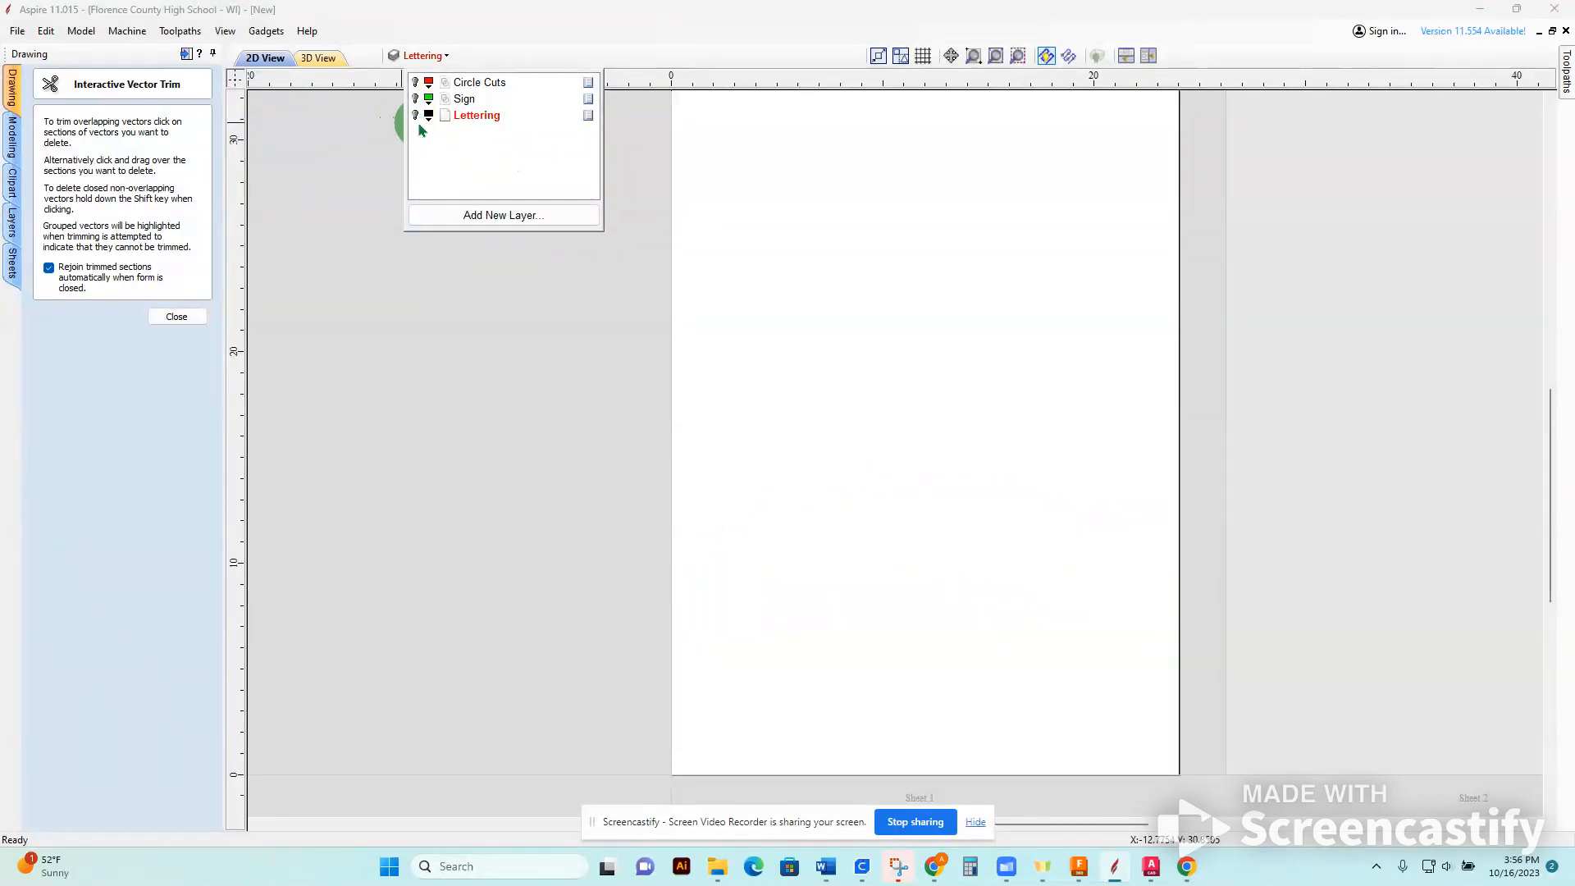
left_click(179, 317)
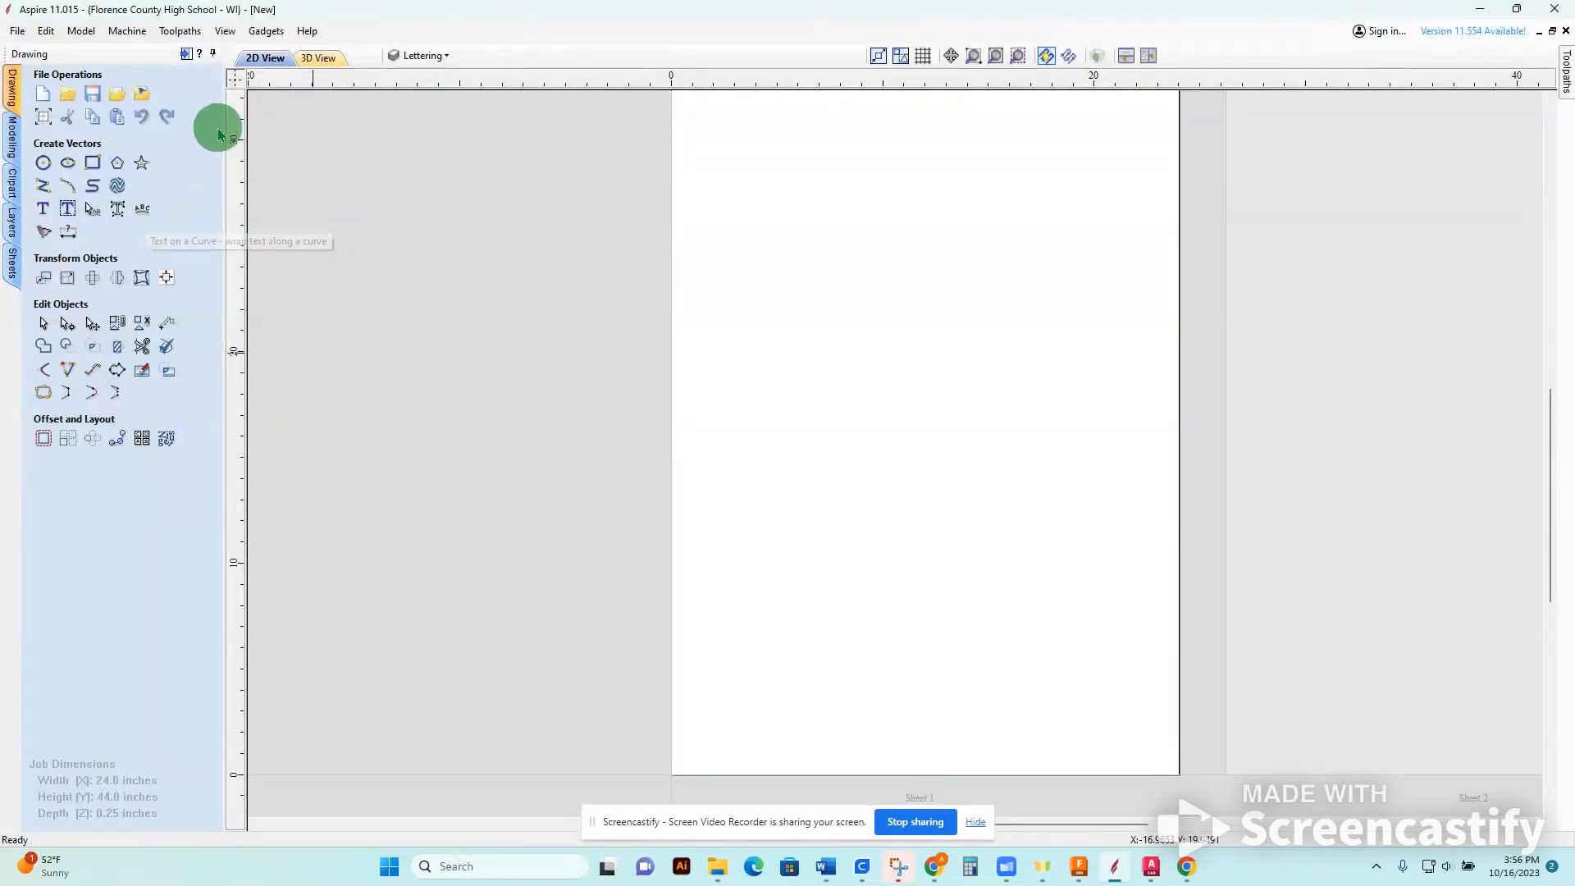
left_click(410, 55)
left_click(414, 98)
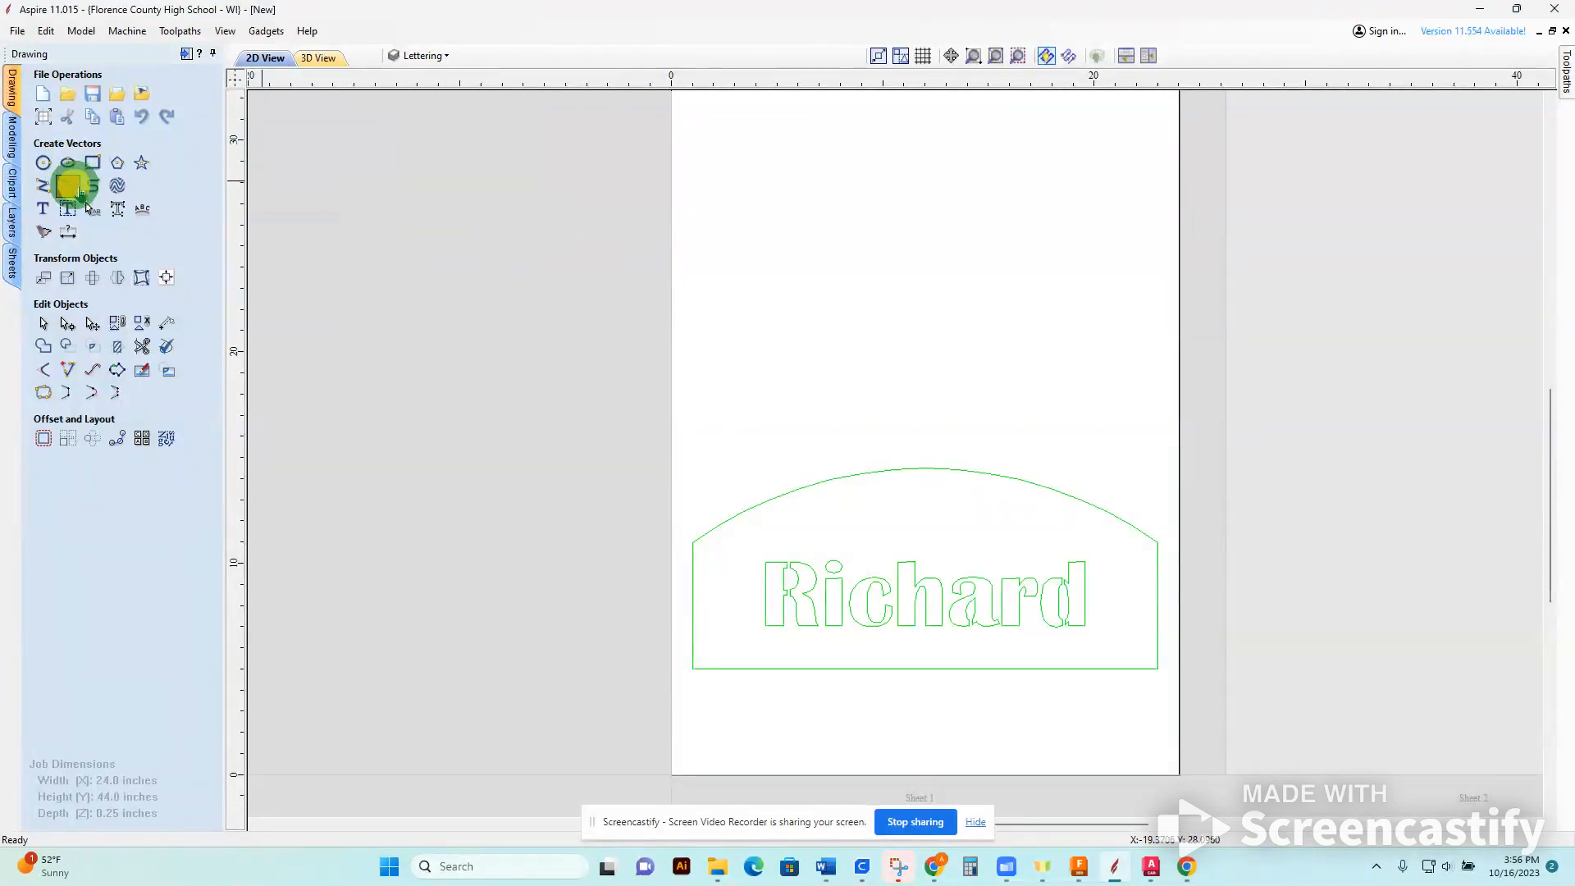
Draw a three-point arc above the sign's arched top, about 21.8 inches wide and 3 inches high.
left_click(68, 185)
left_click_drag(691, 475, 1157, 476)
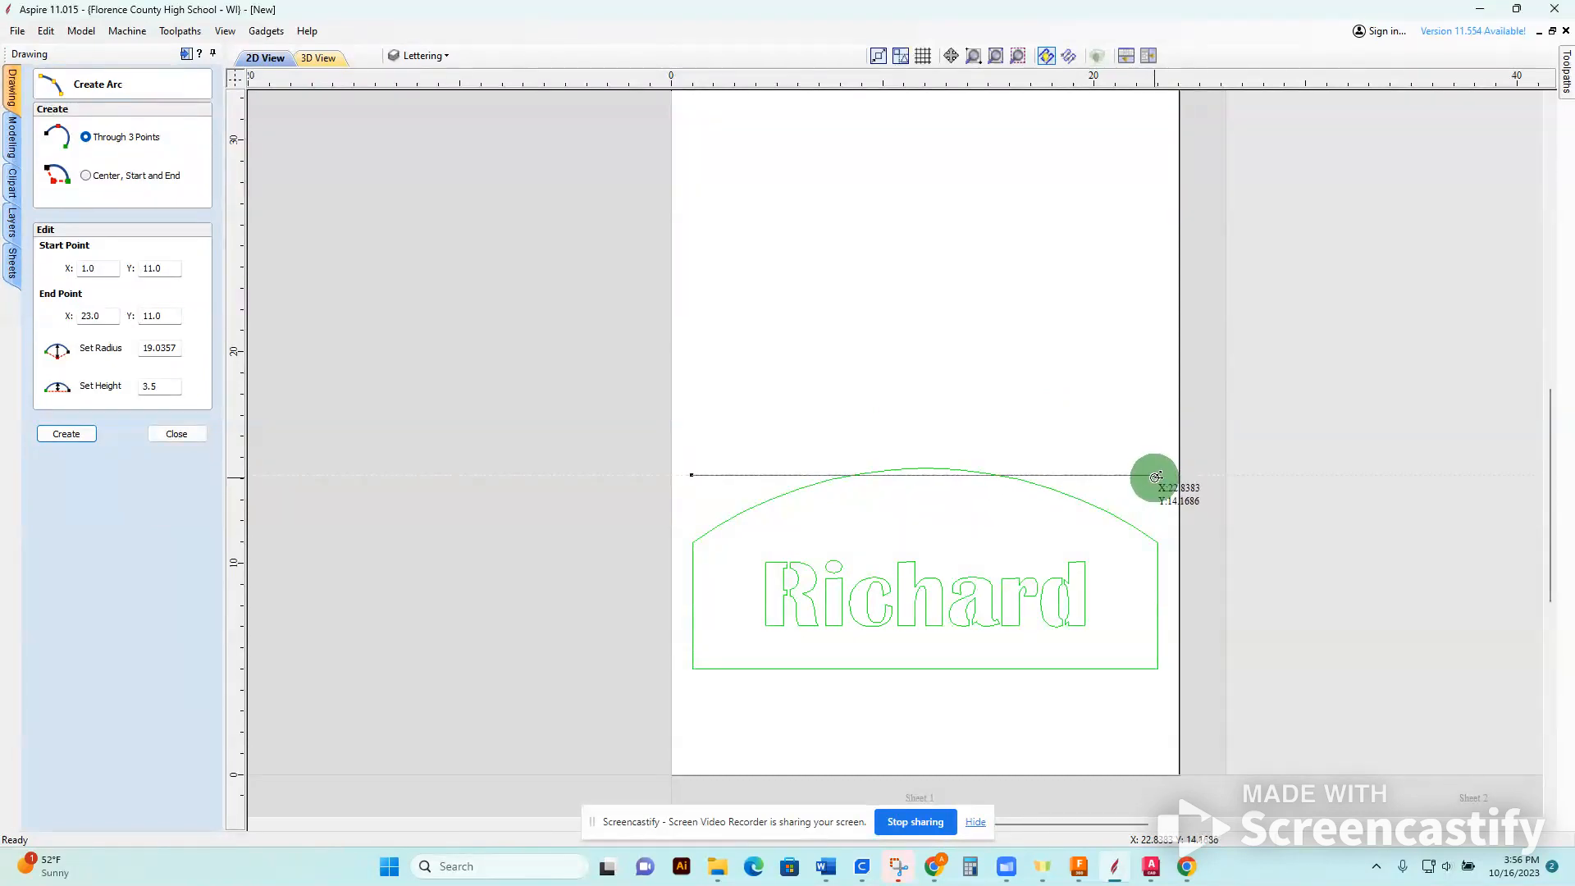
left_click(1153, 475)
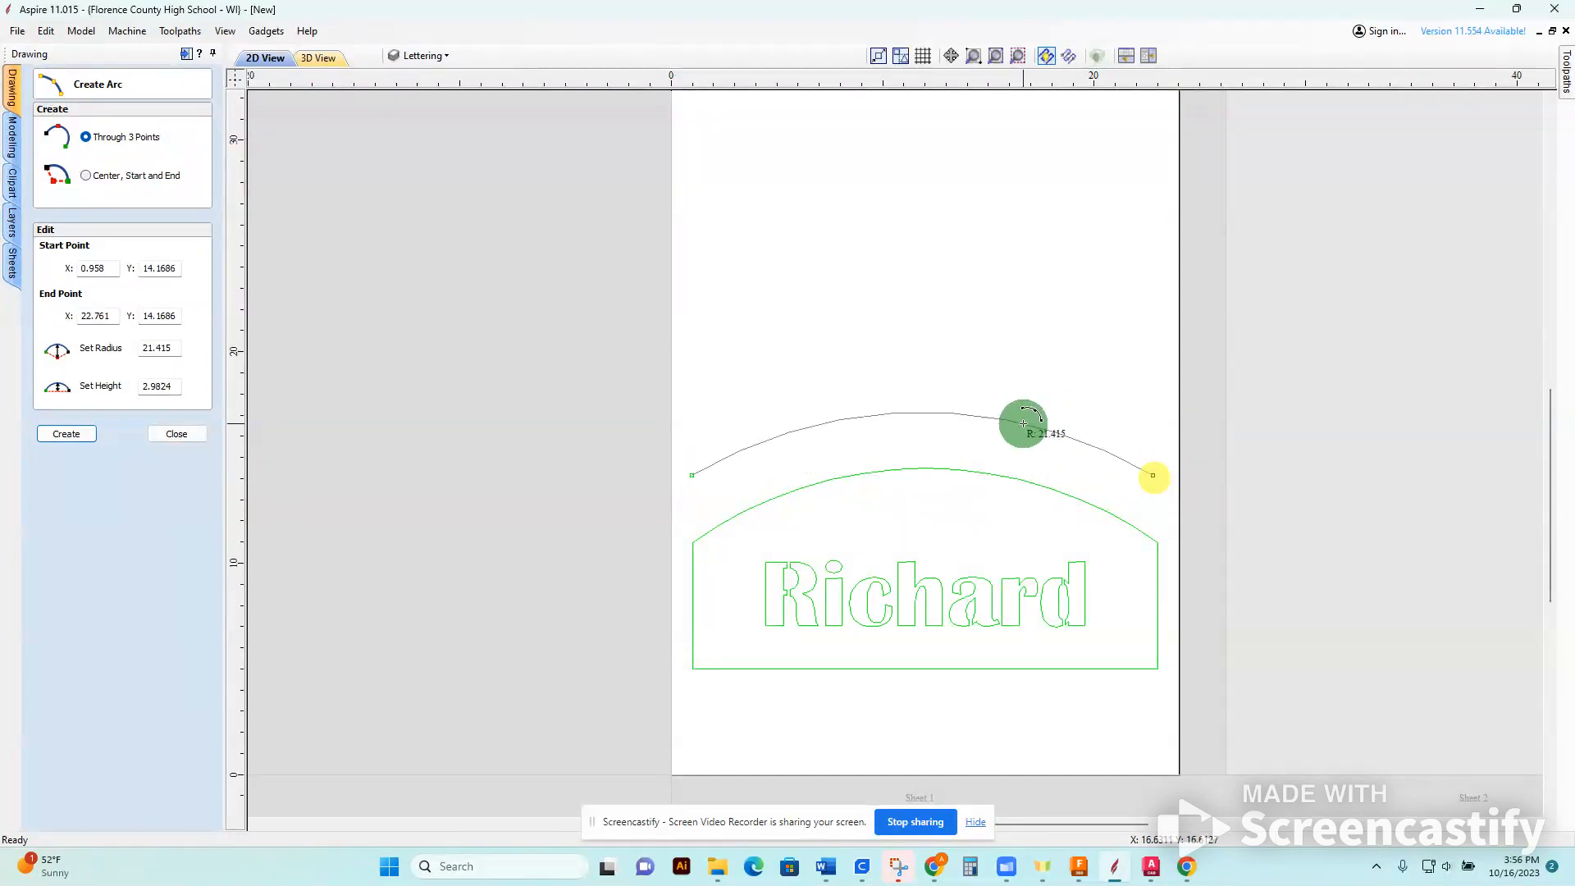
left_click(1010, 420)
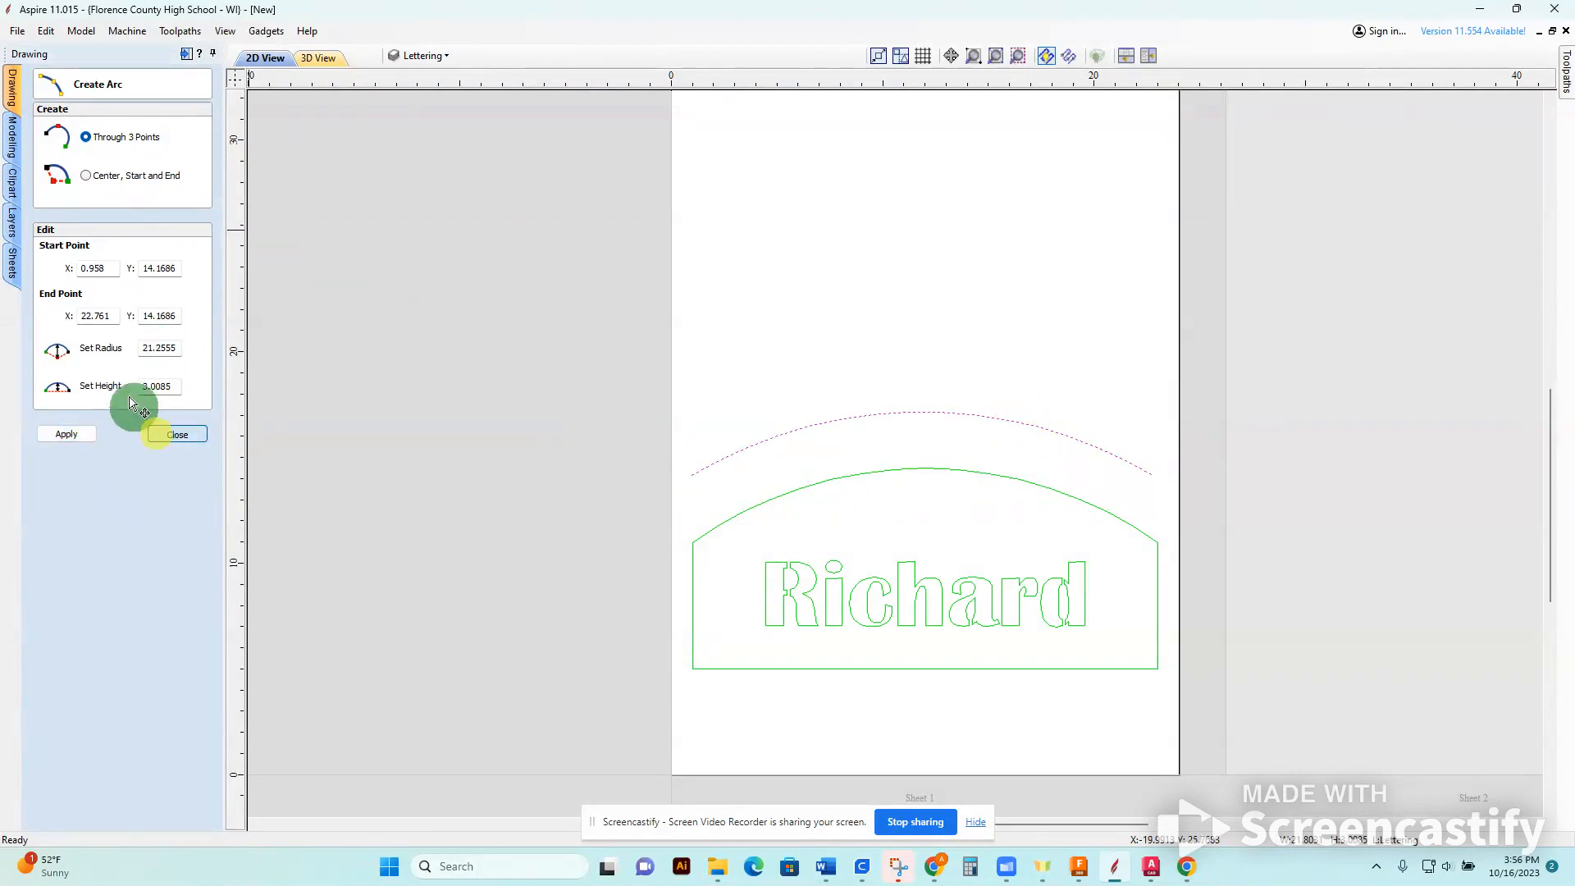
left_click(160, 434)
Create the text "Test 2" in Britannic Bold, 3.0 inches high, with center alignment above the arc.
left_click(119, 207)
left_click(797, 453)
left_click(42, 208)
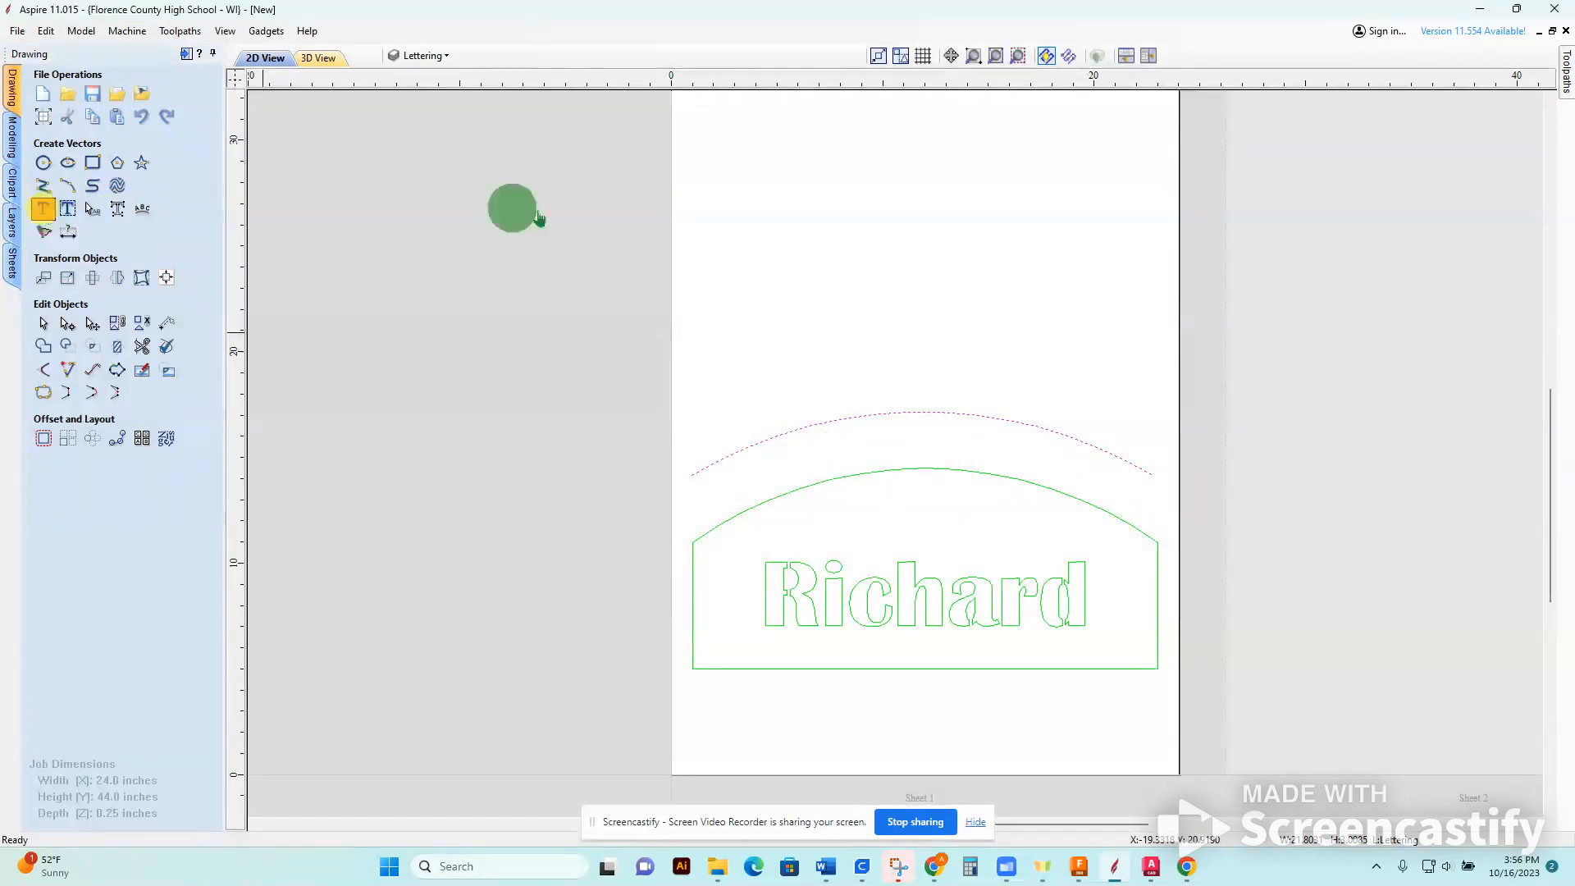
left_click(754, 328)
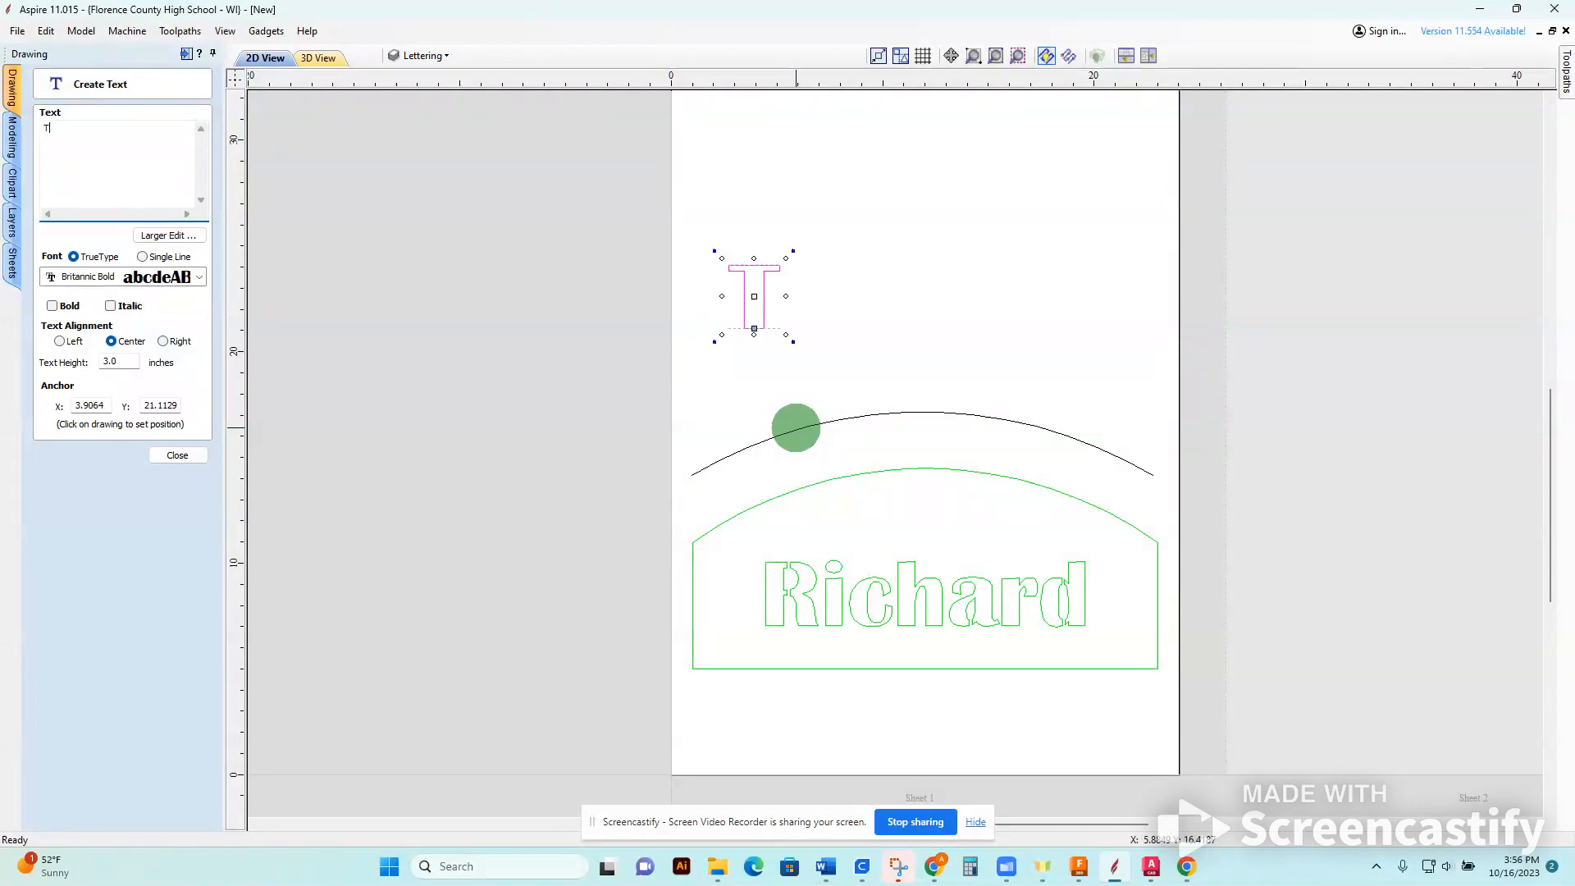
type("Test 2")
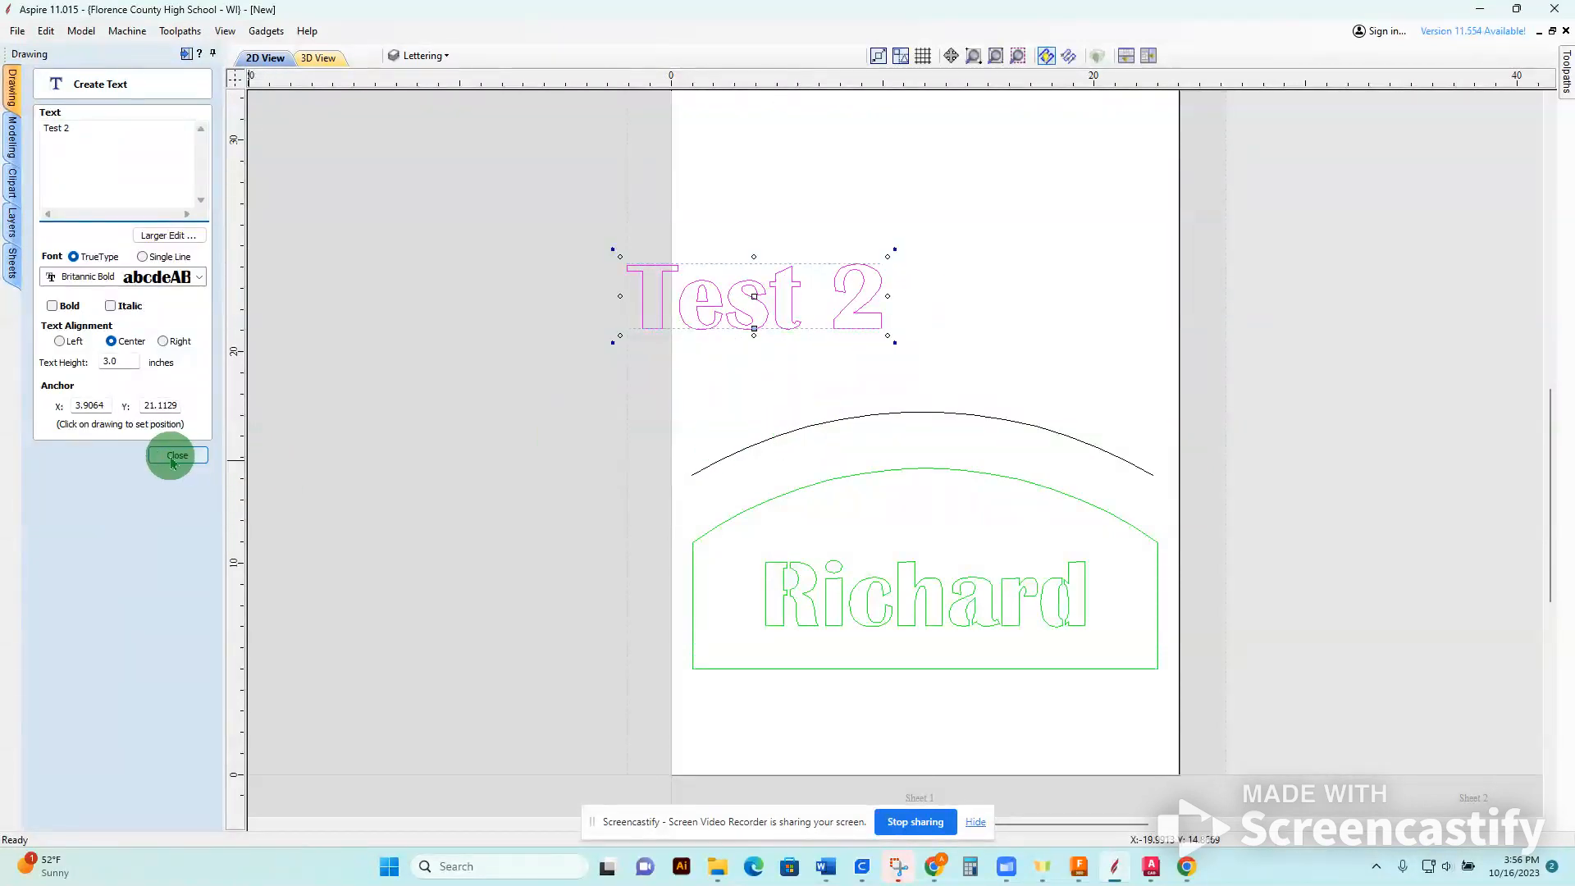
left_click(164, 342)
left_click(57, 341)
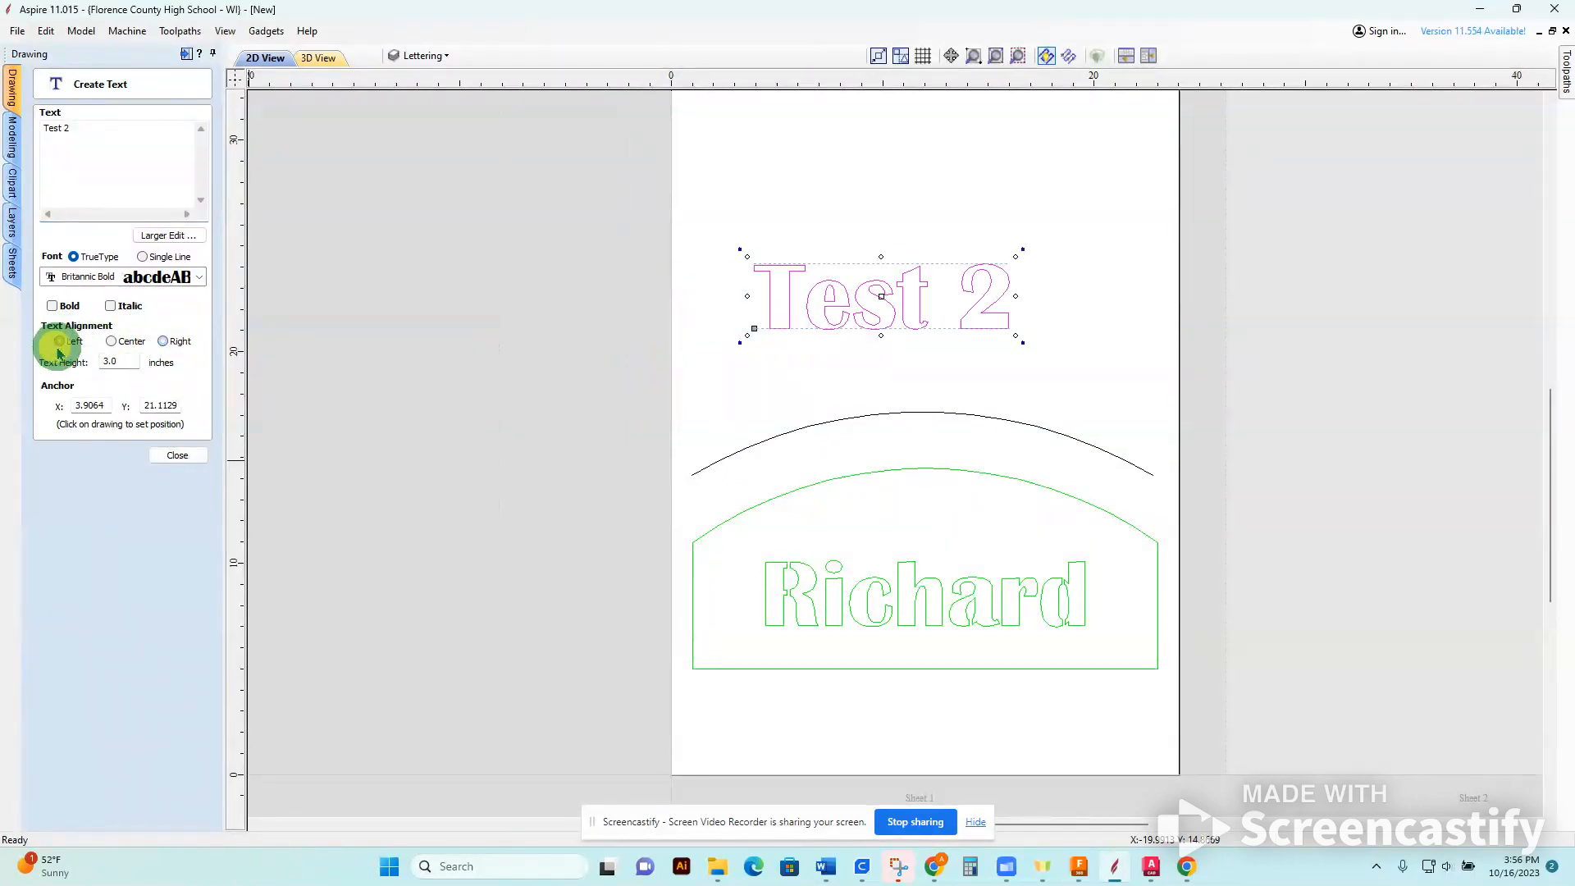
left_click(111, 341)
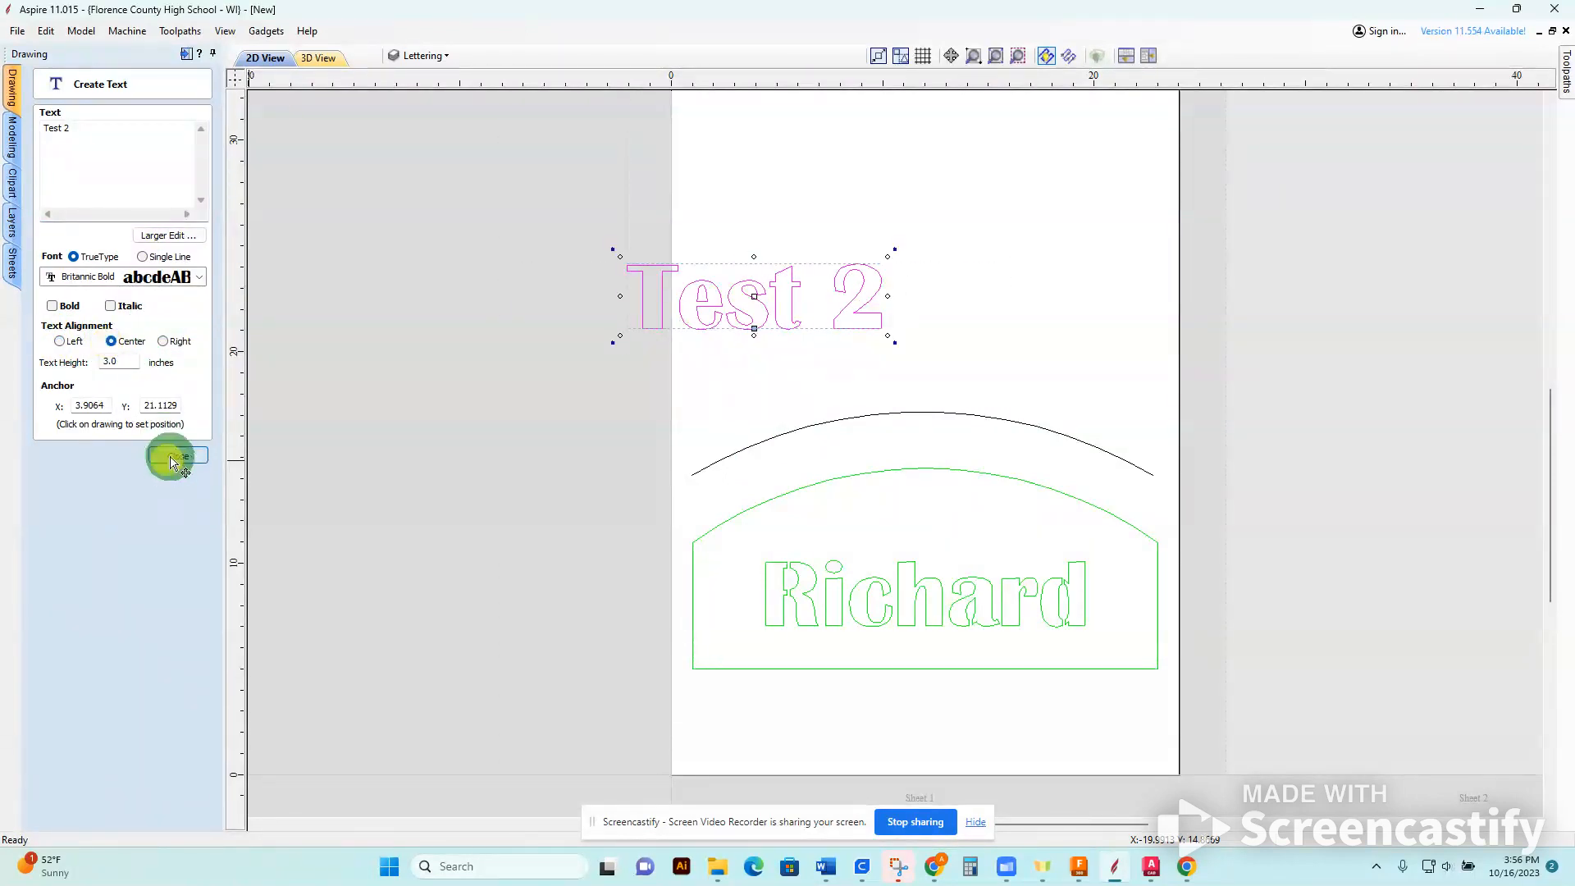
left_click(174, 456)
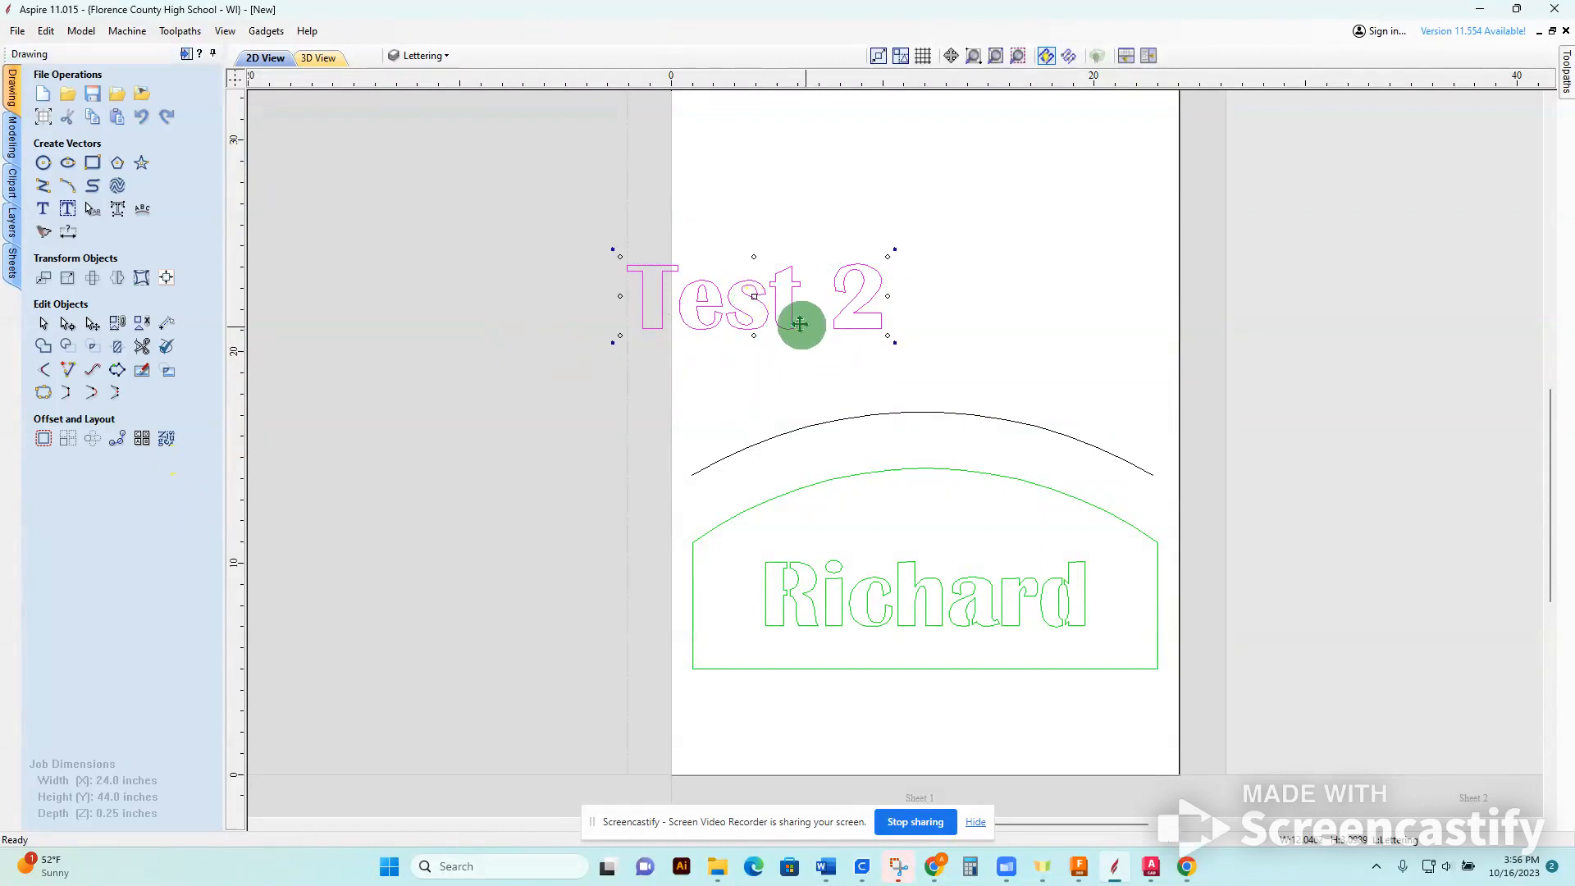
Move the "Test 2" text over the middle of the arc and select both the text and the arc.
left_click_drag(794, 308, 945, 329)
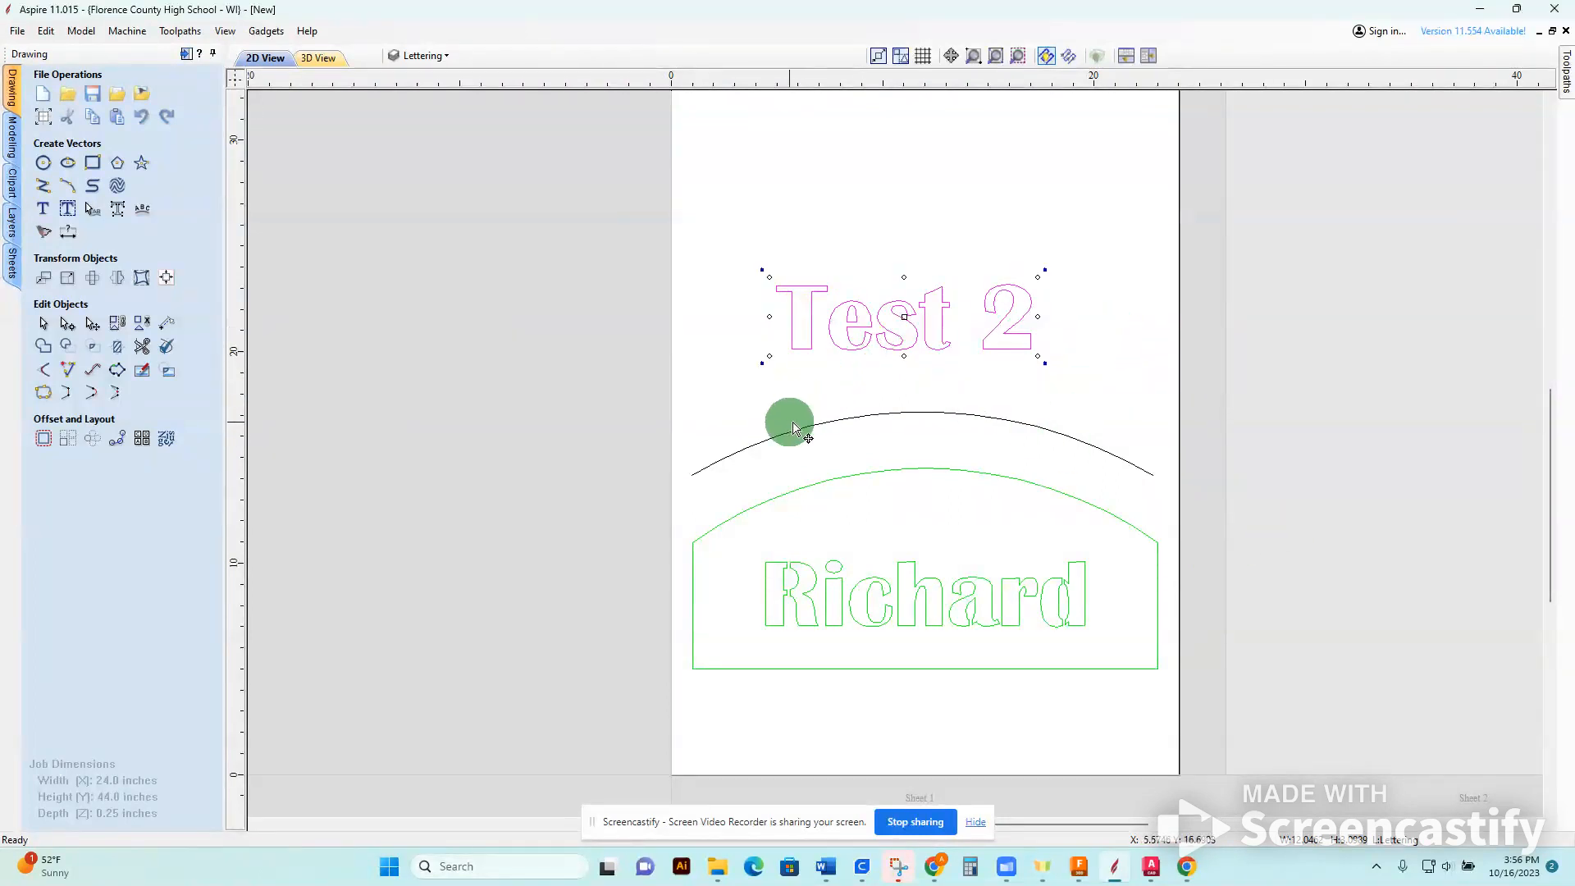
left_click(853, 410)
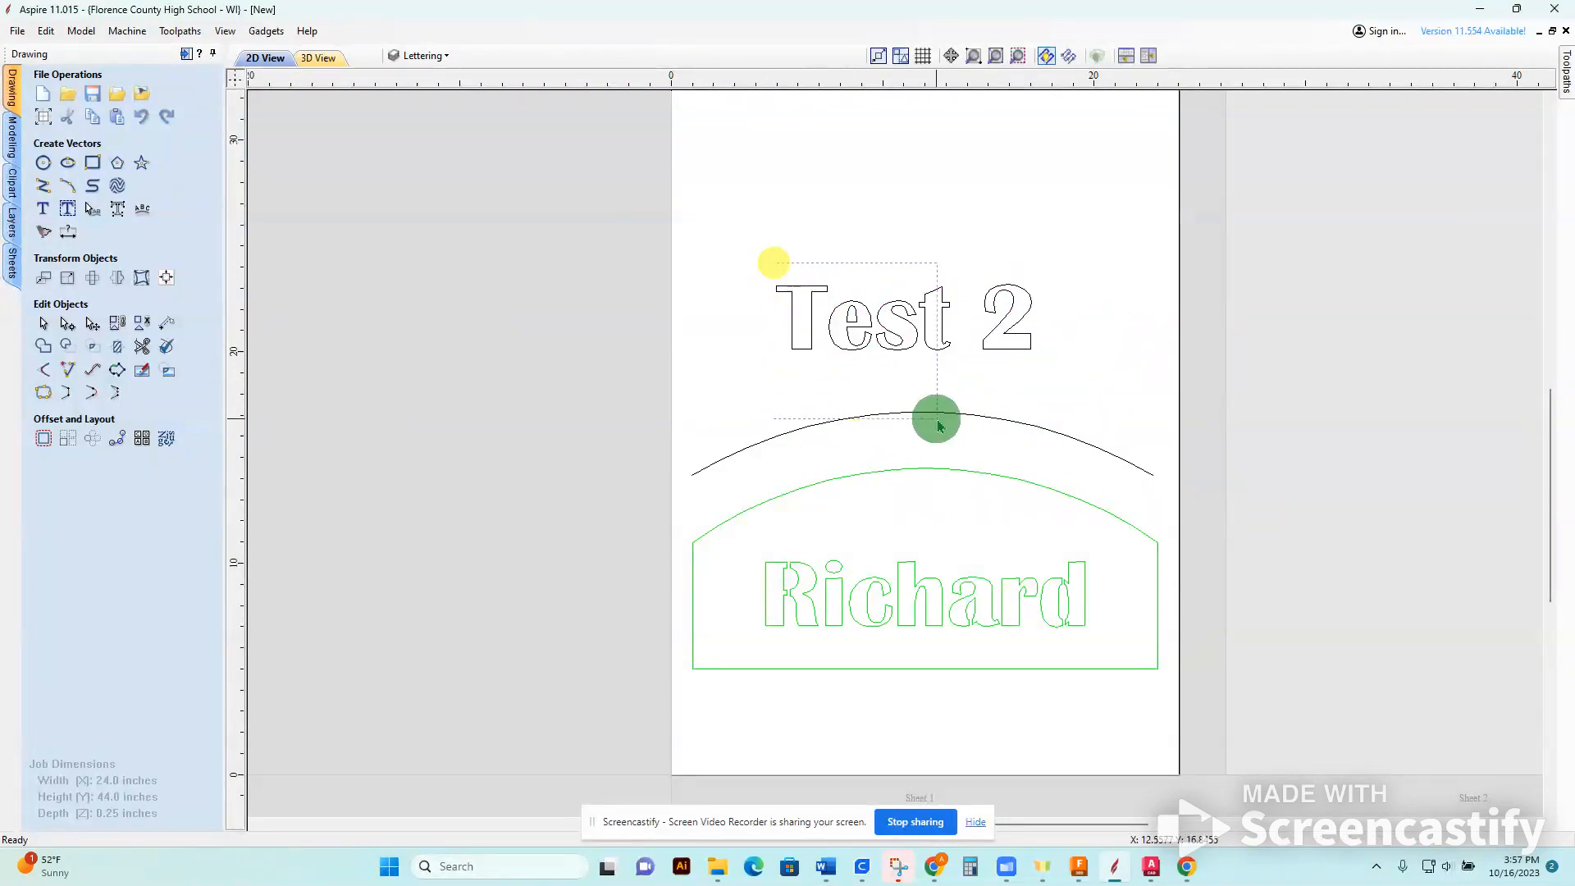
left_click_drag(825, 291, 813, 261)
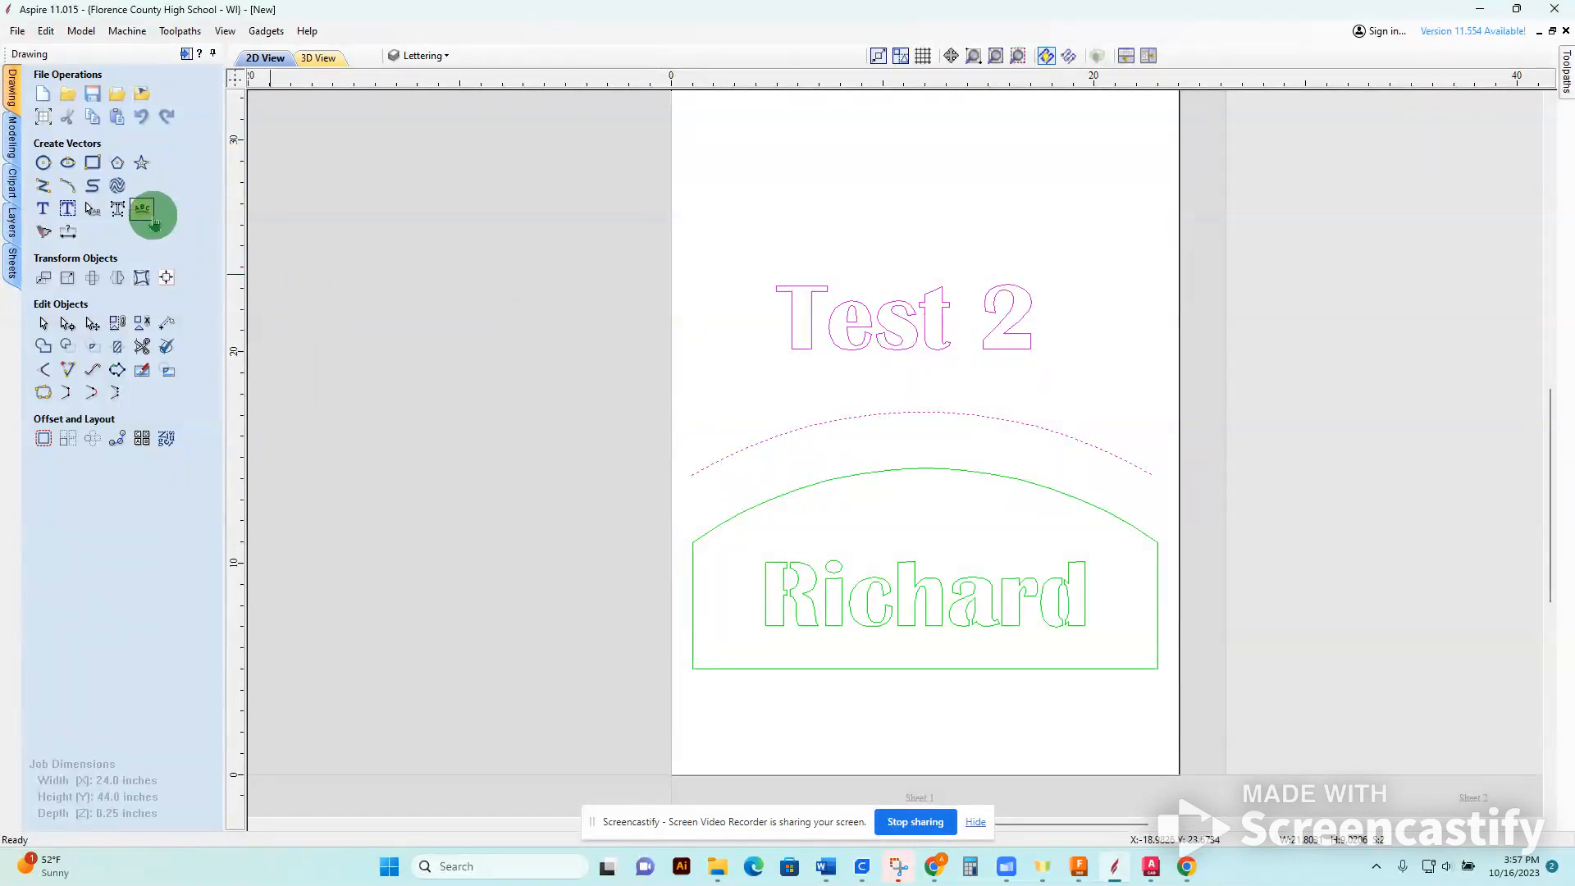
Wrap the "Test 2" text onto the arc, positioned on the curve with left alignment.
left_click(142, 209)
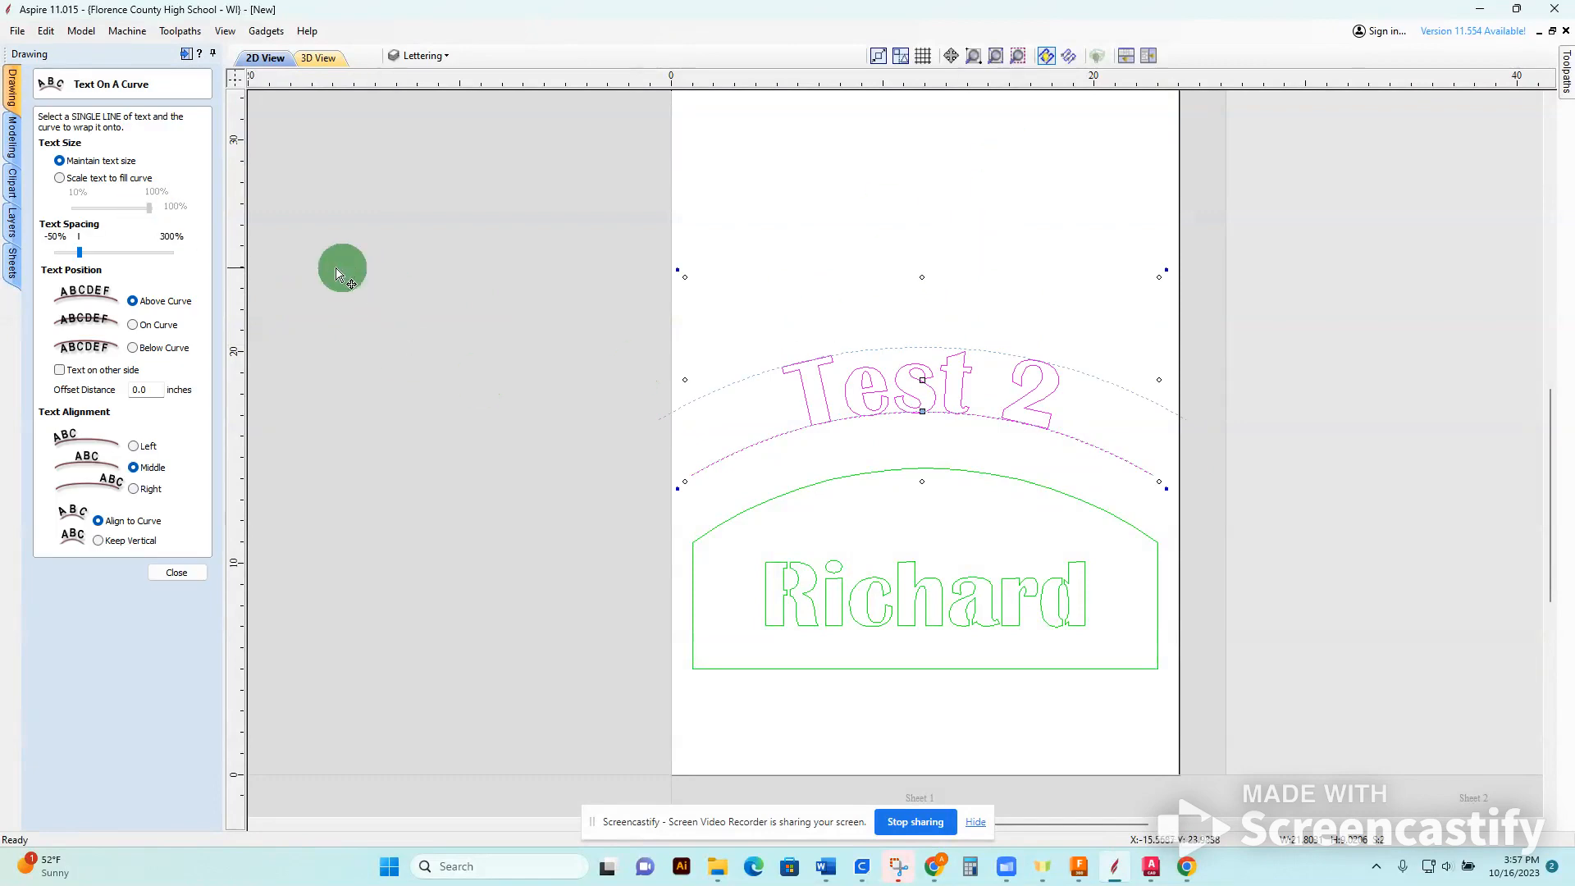
left_click(133, 326)
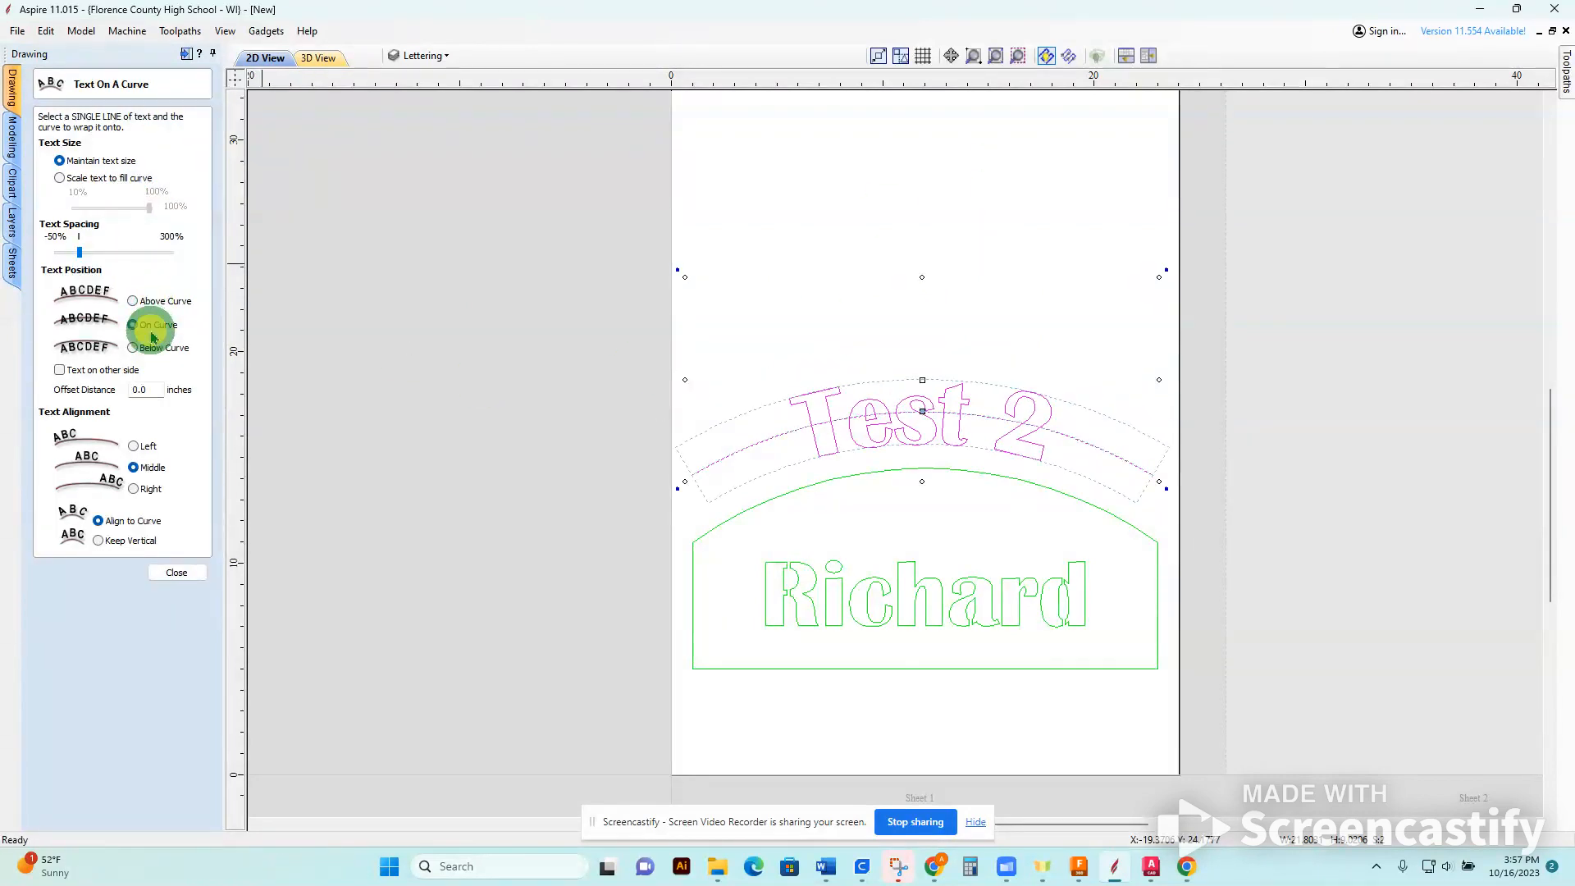
left_click(132, 349)
left_click(154, 328)
left_click(144, 447)
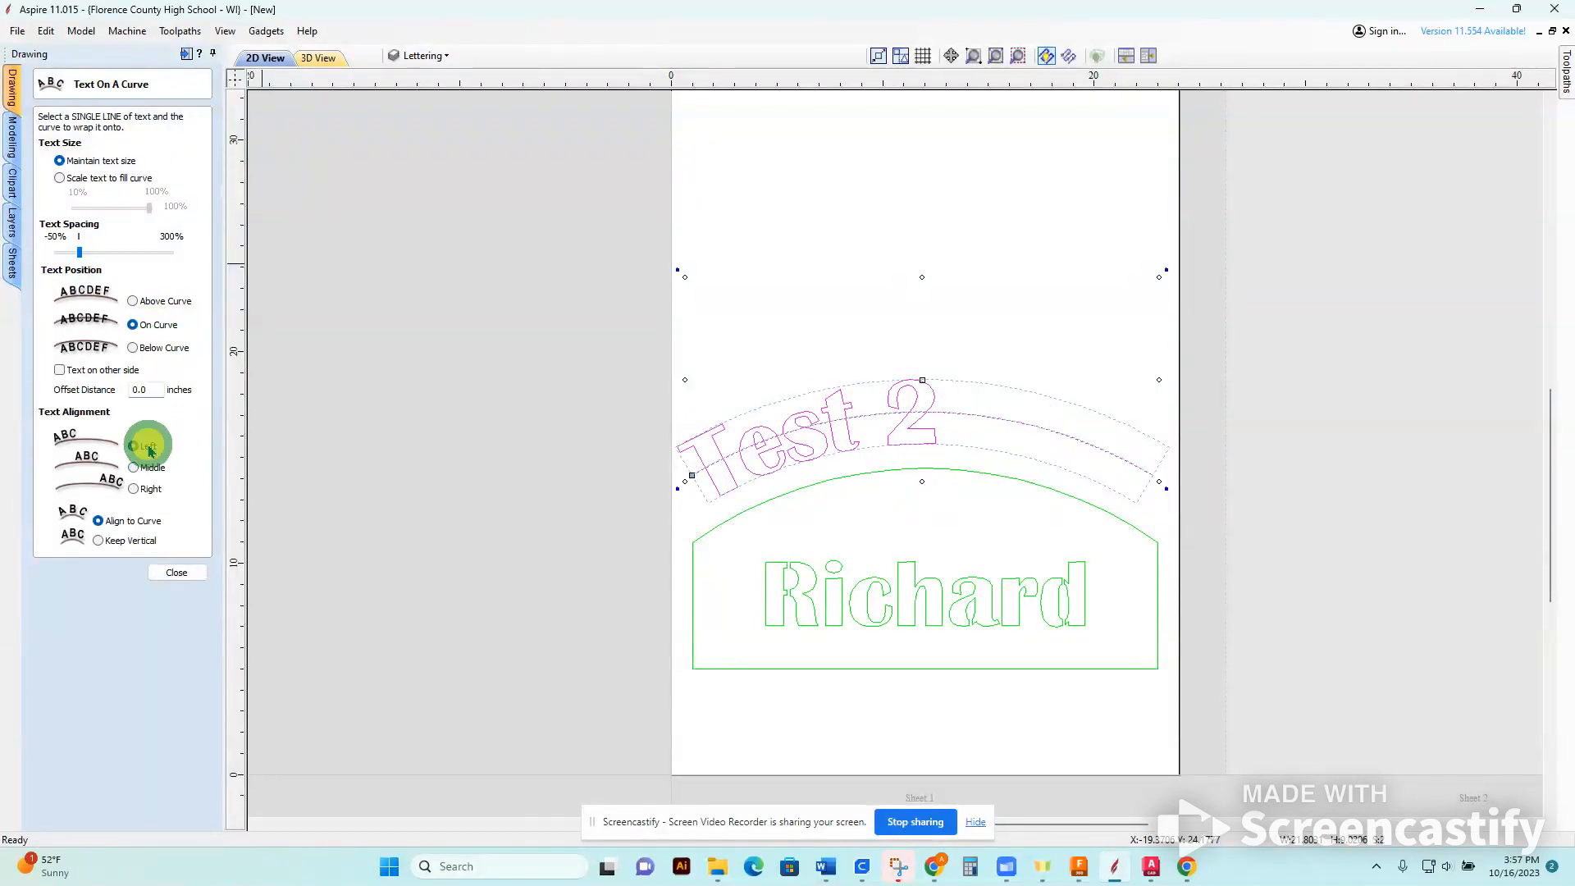
Scale the curved text to fill the arc at 79%, align it to the middle, and keep its letters vertical.
left_click(102, 181)
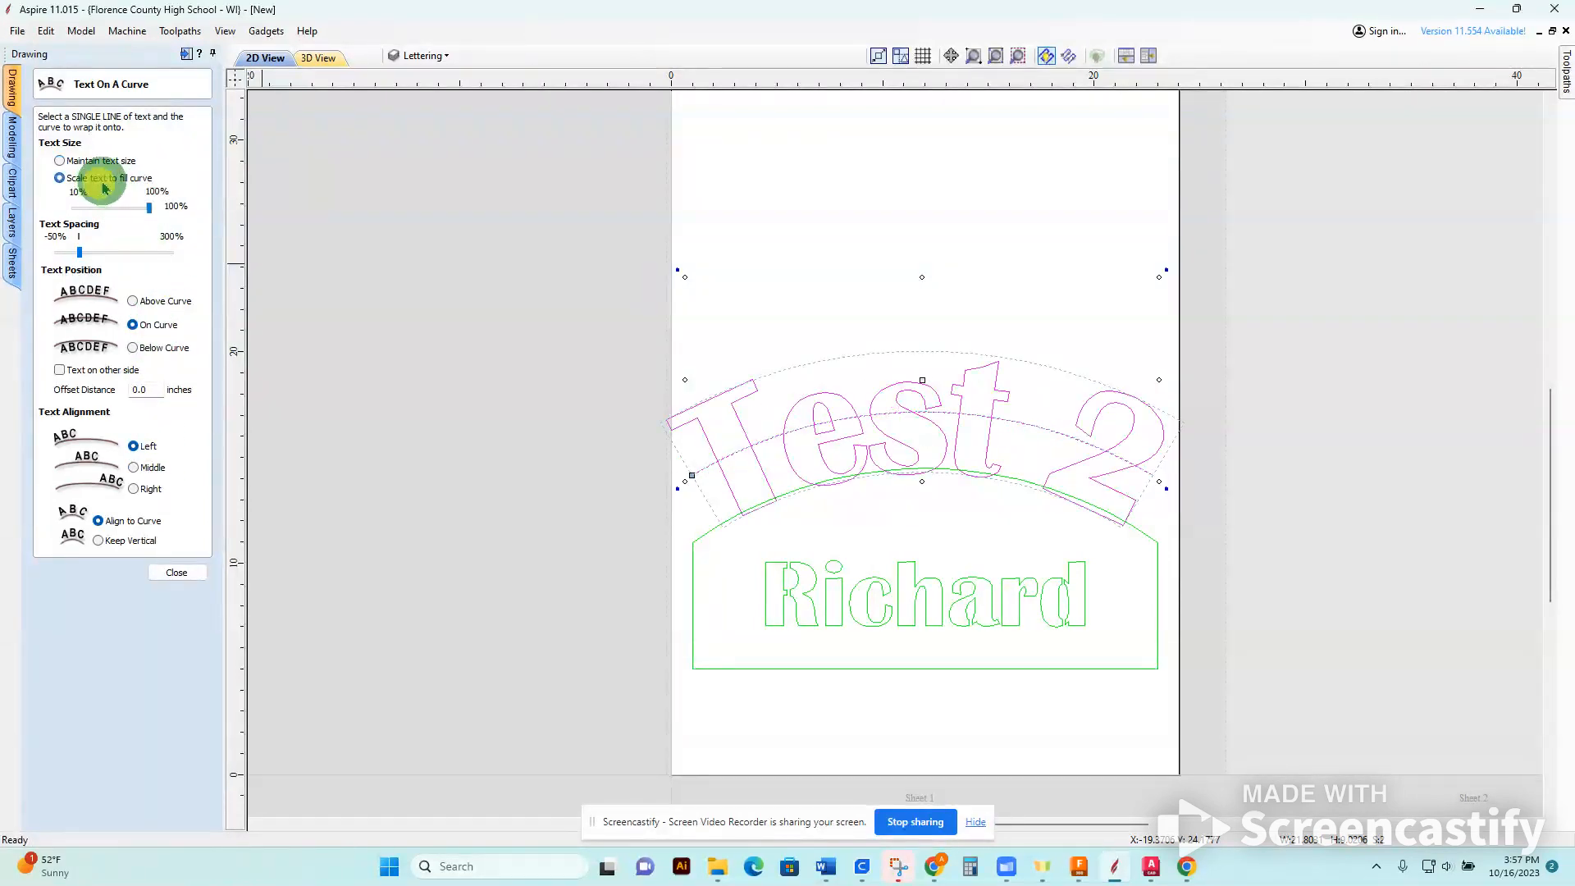
left_click(133, 210)
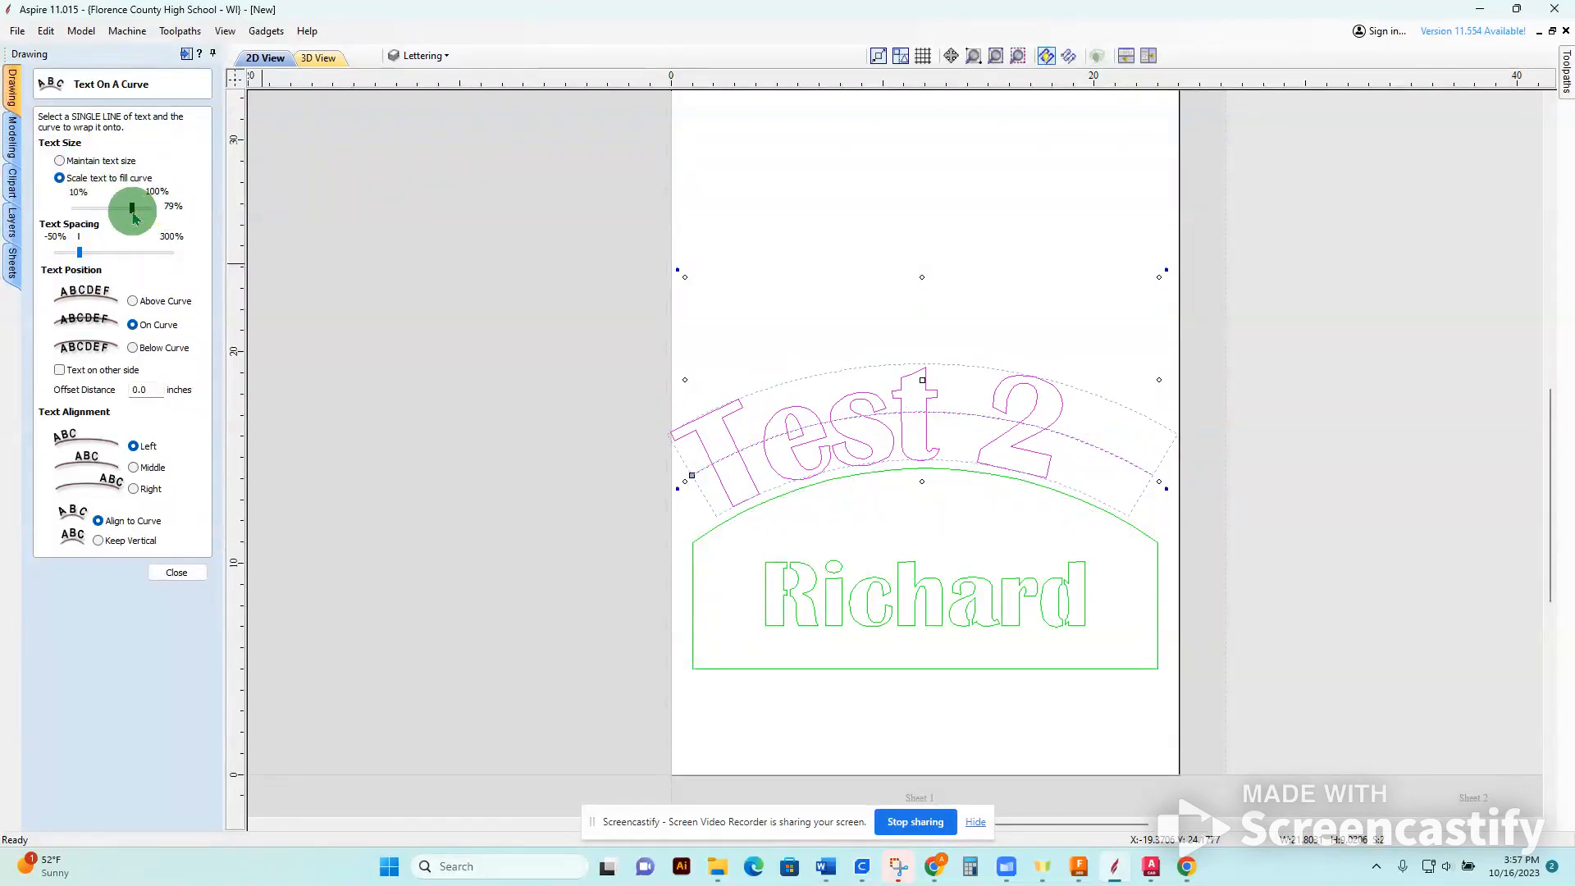
left_click(134, 468)
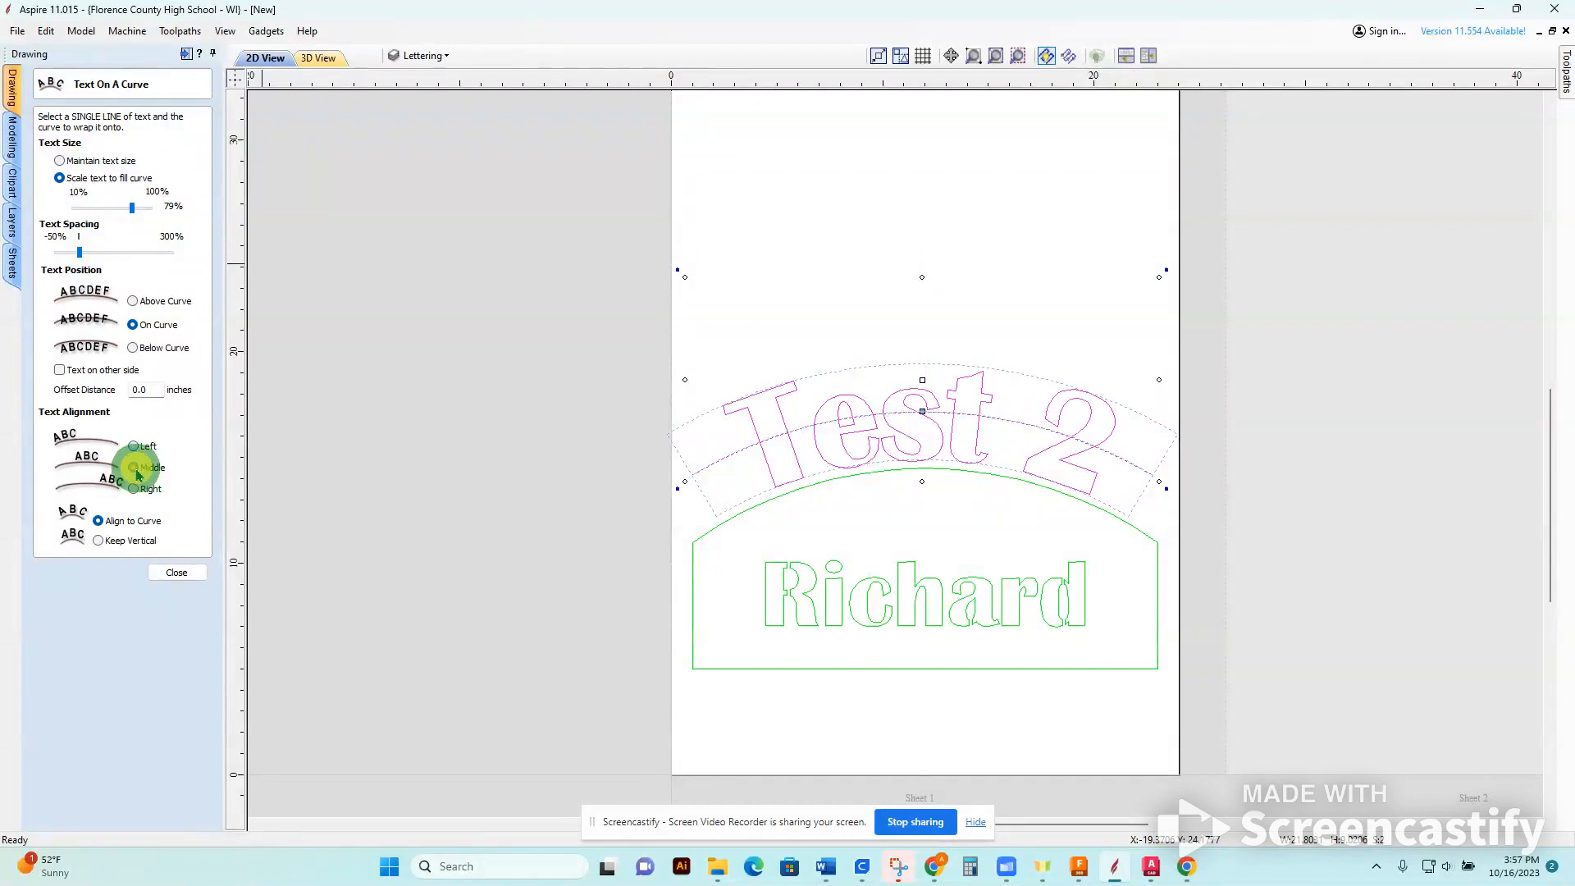
left_click(99, 541)
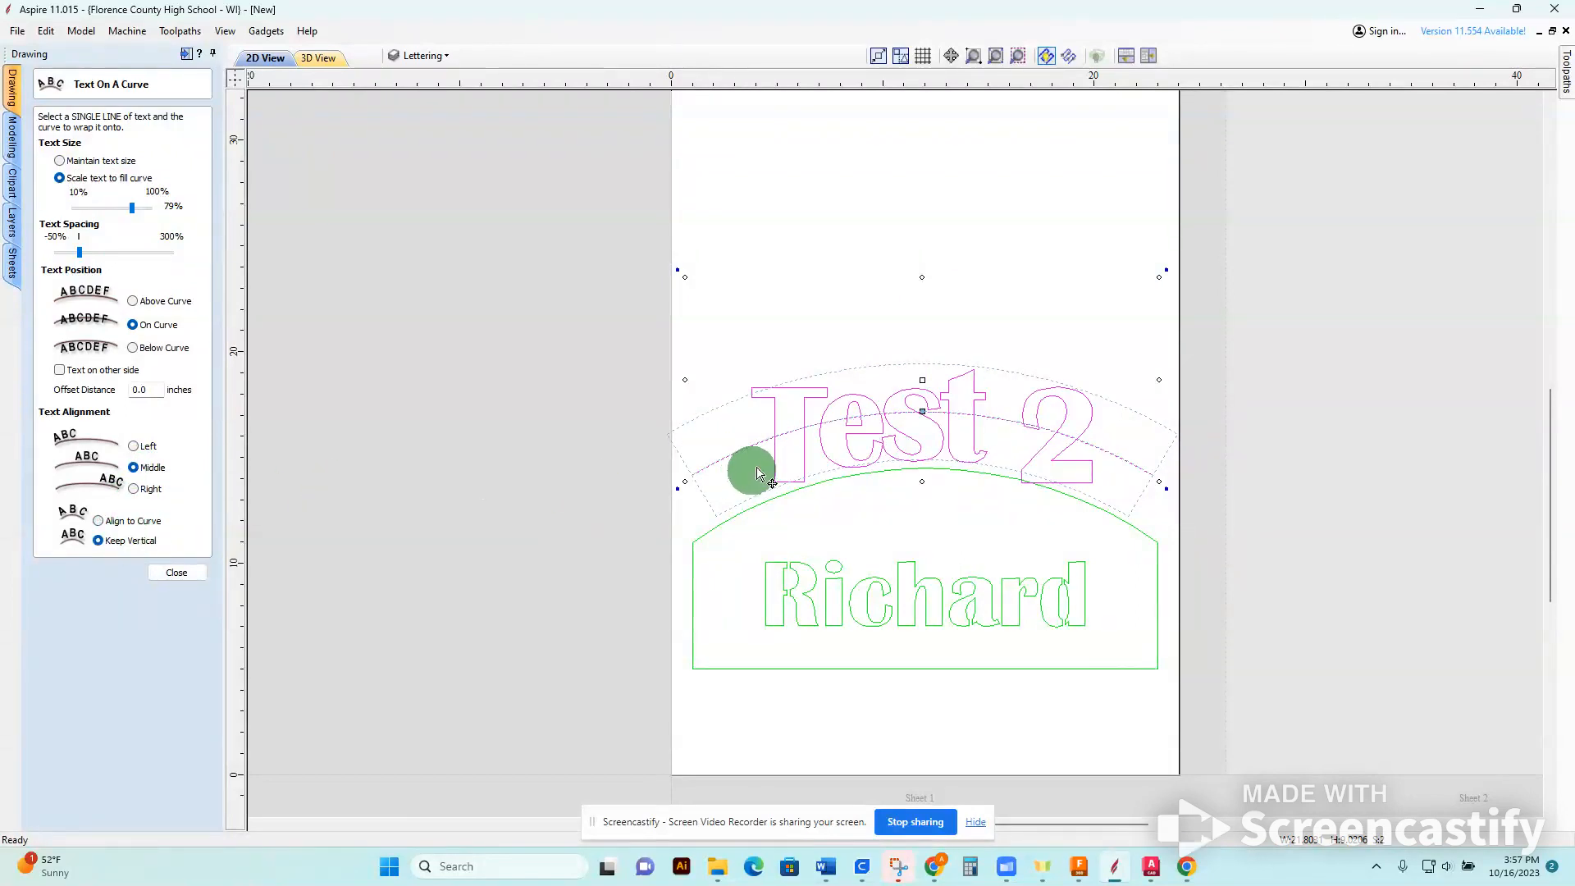
Set the curved text's offset distance to 0.25 inches, widen its letter spacing, and close the text-on-curve tool.
scroll(915, 467, "up", 2)
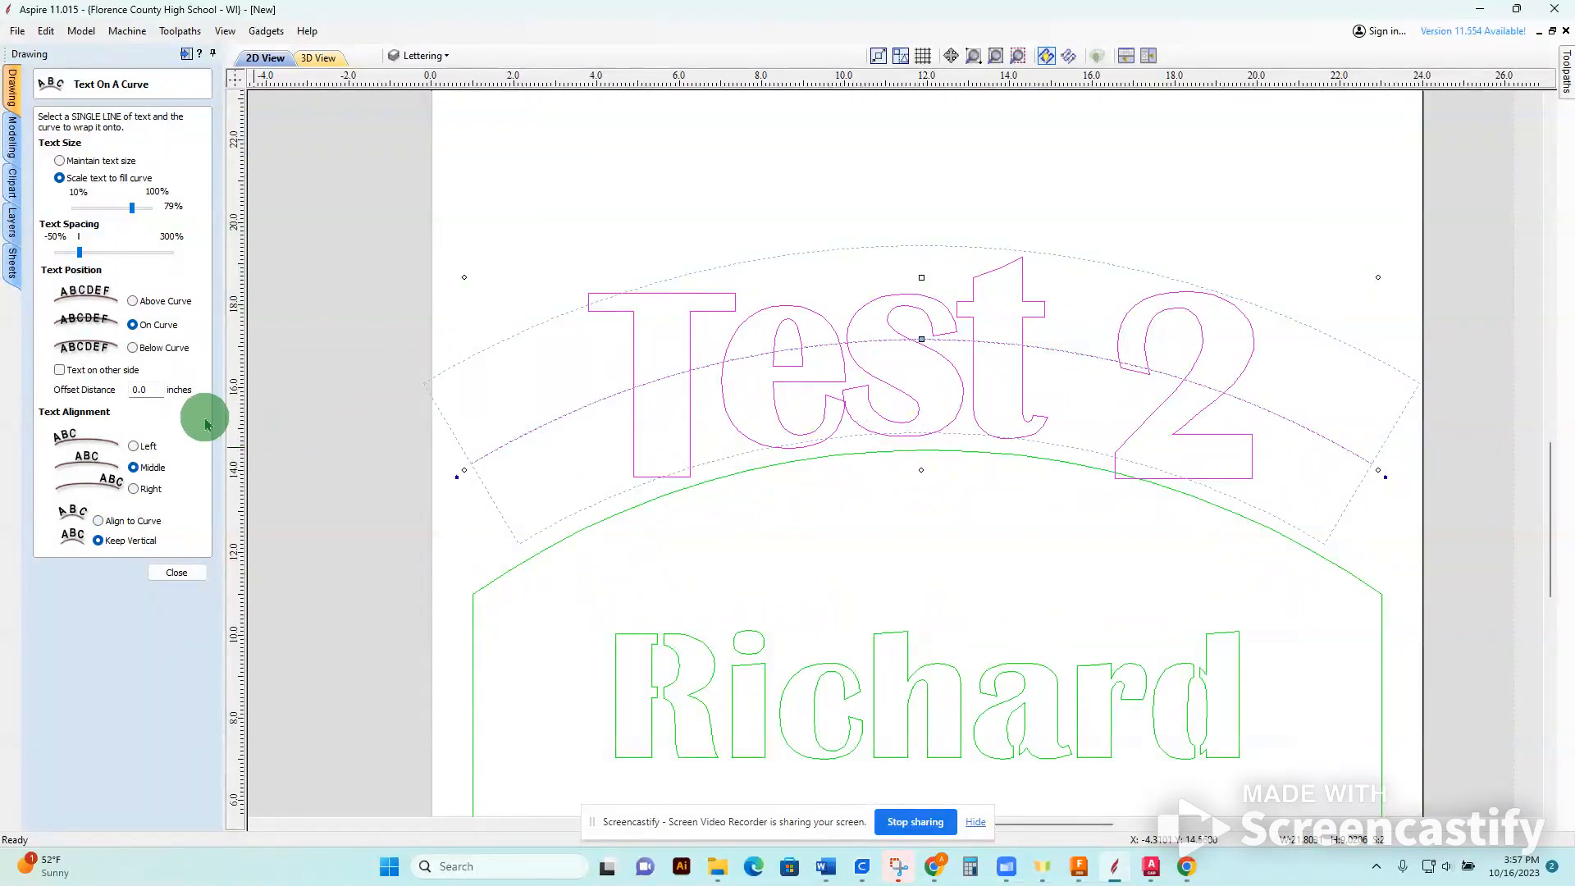
left_click(156, 389)
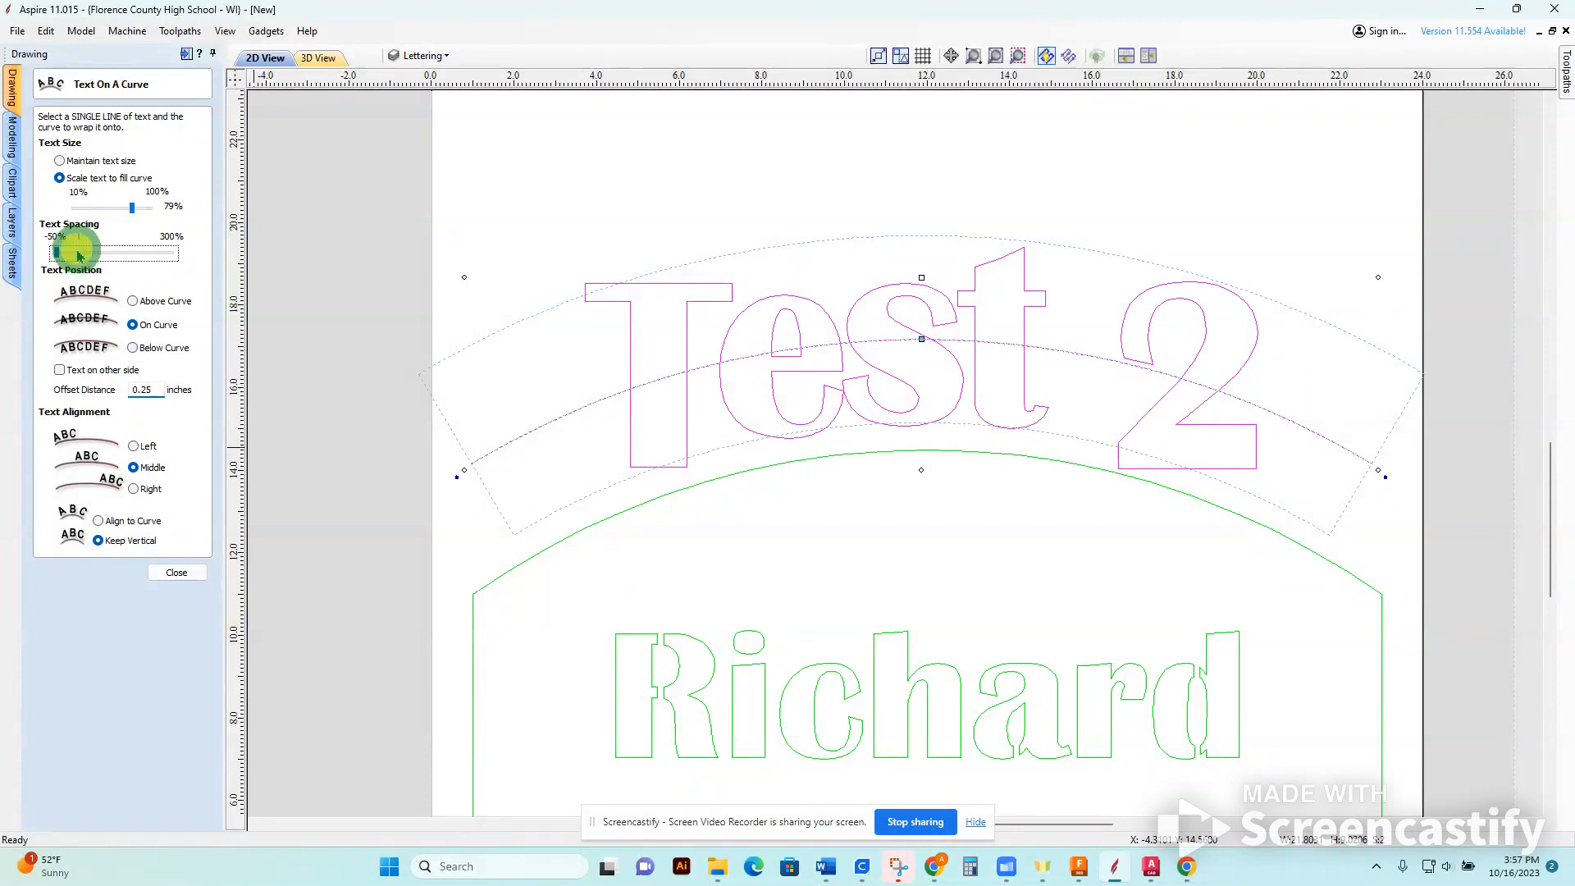
left_click_drag(80, 256, 99, 263)
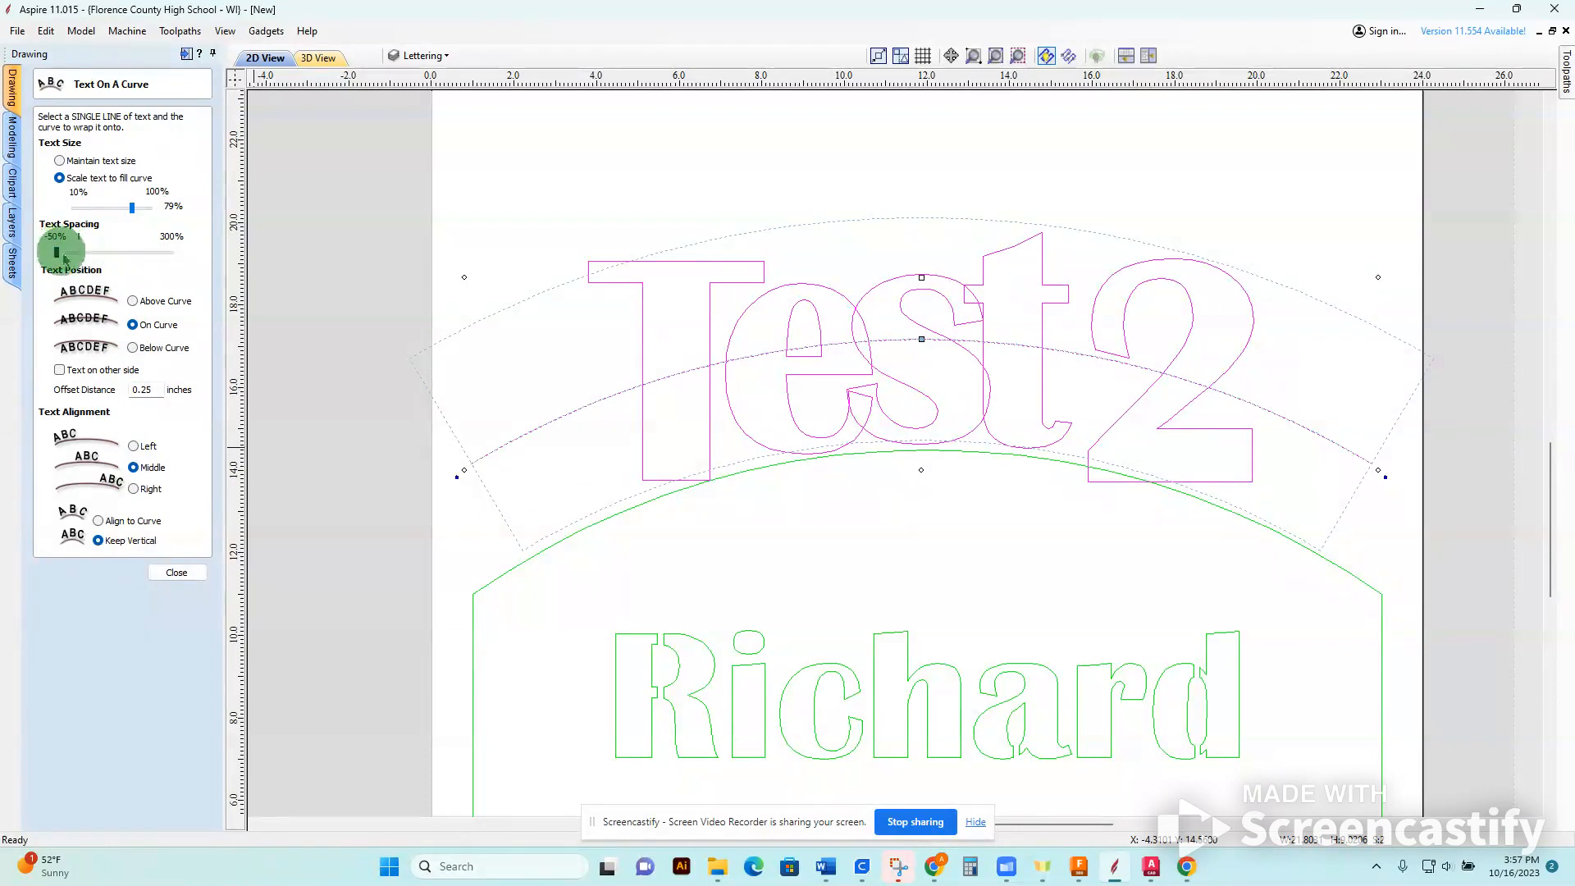
left_click_drag(79, 260, 124, 252)
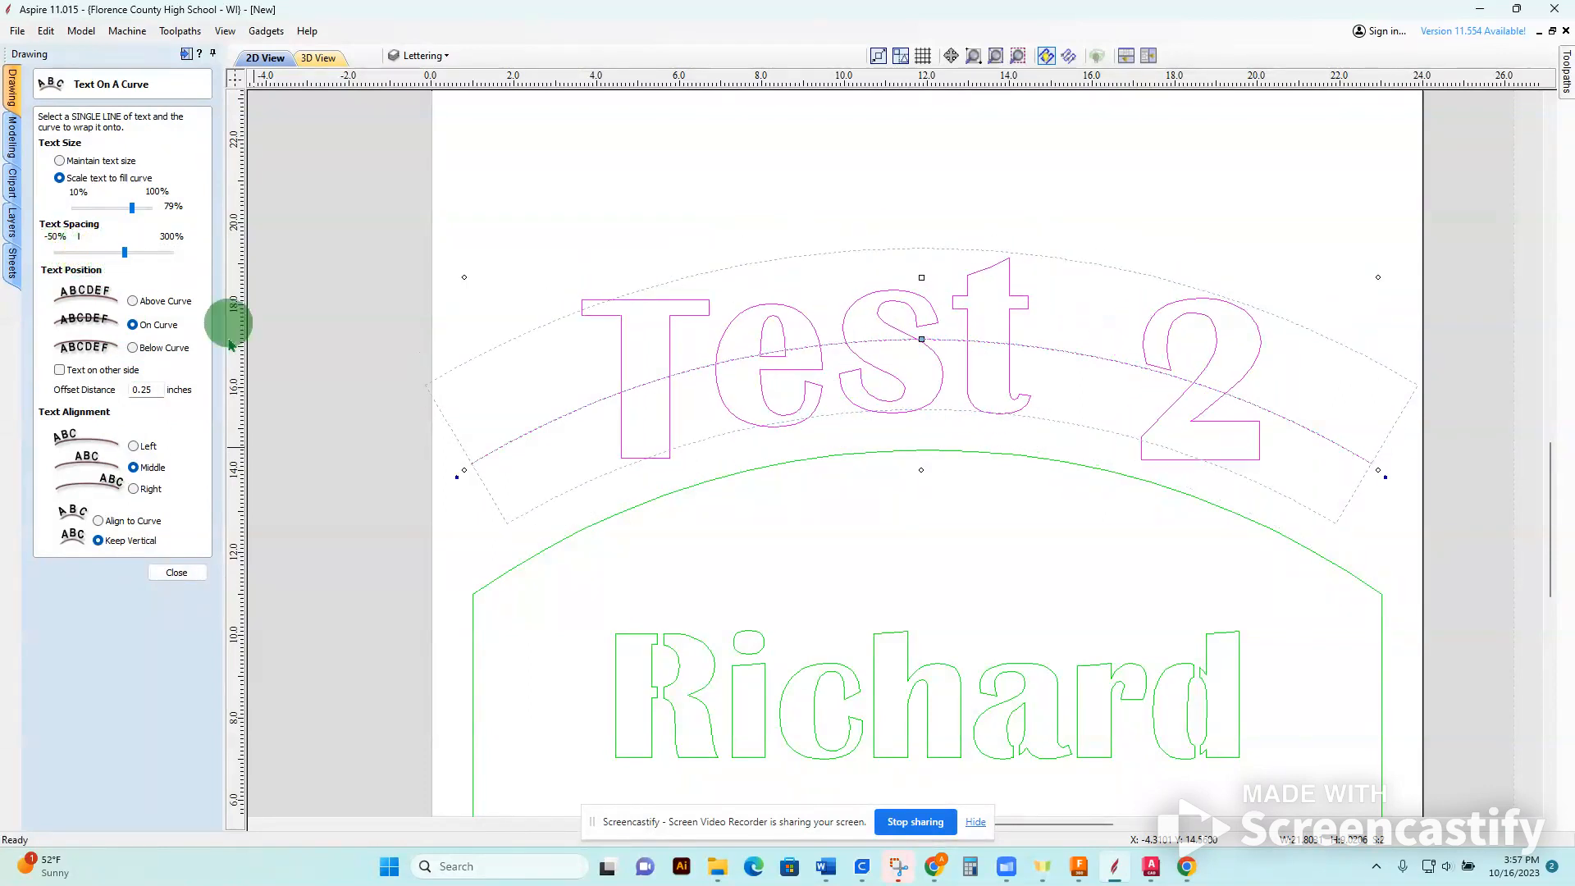
left_click(179, 574)
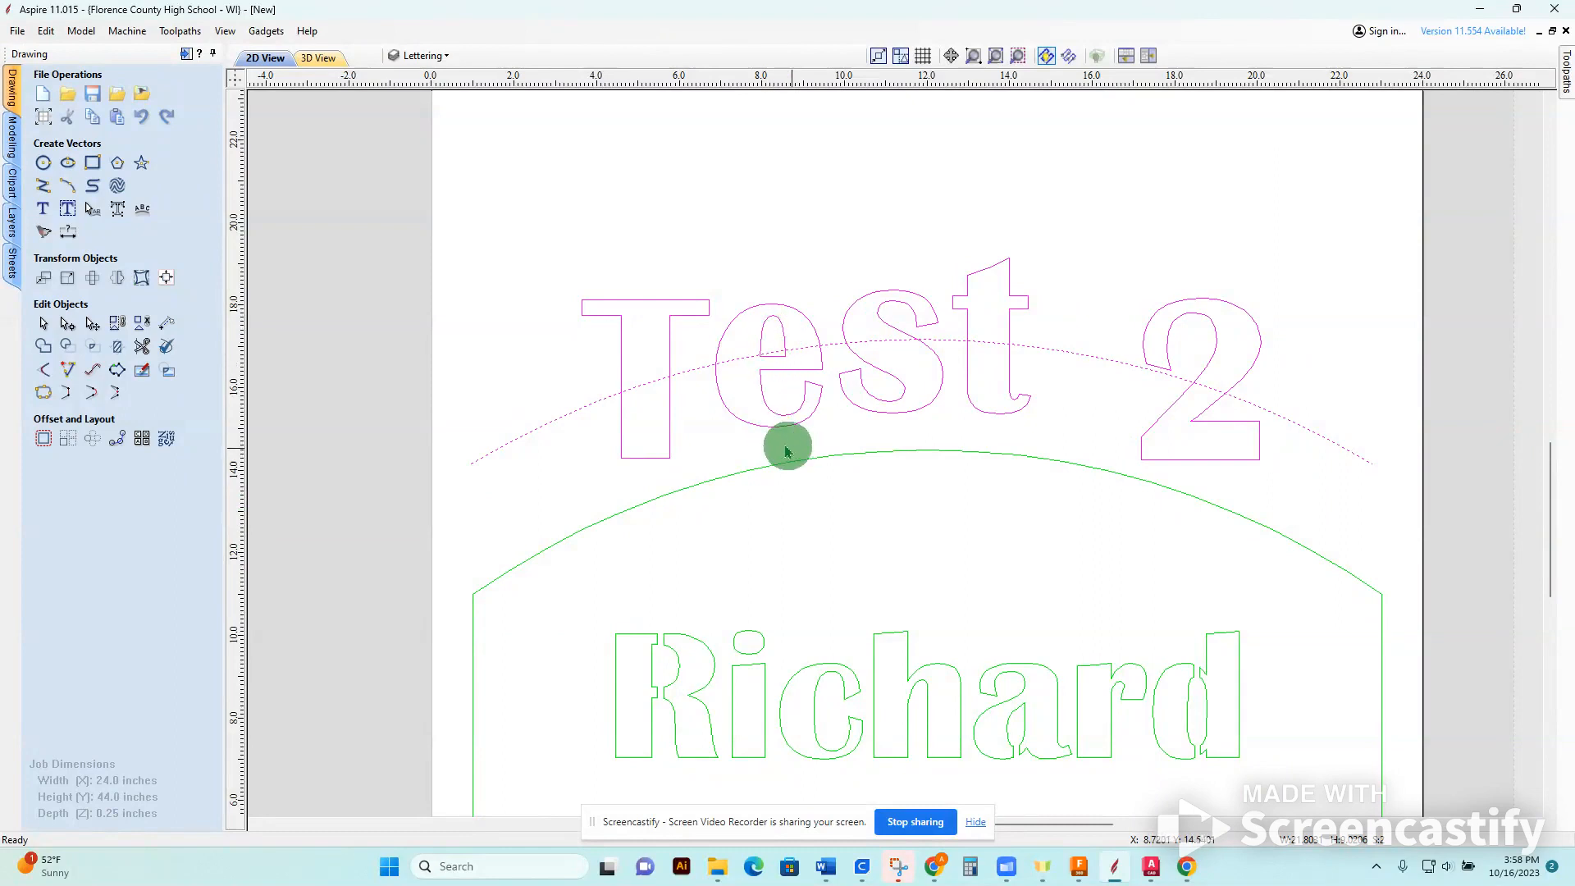
Delete the arc running through "Test 2" and create the centered text "TEXT" above it in Britannic Bold, 3.0 inches high.
left_click(587, 484)
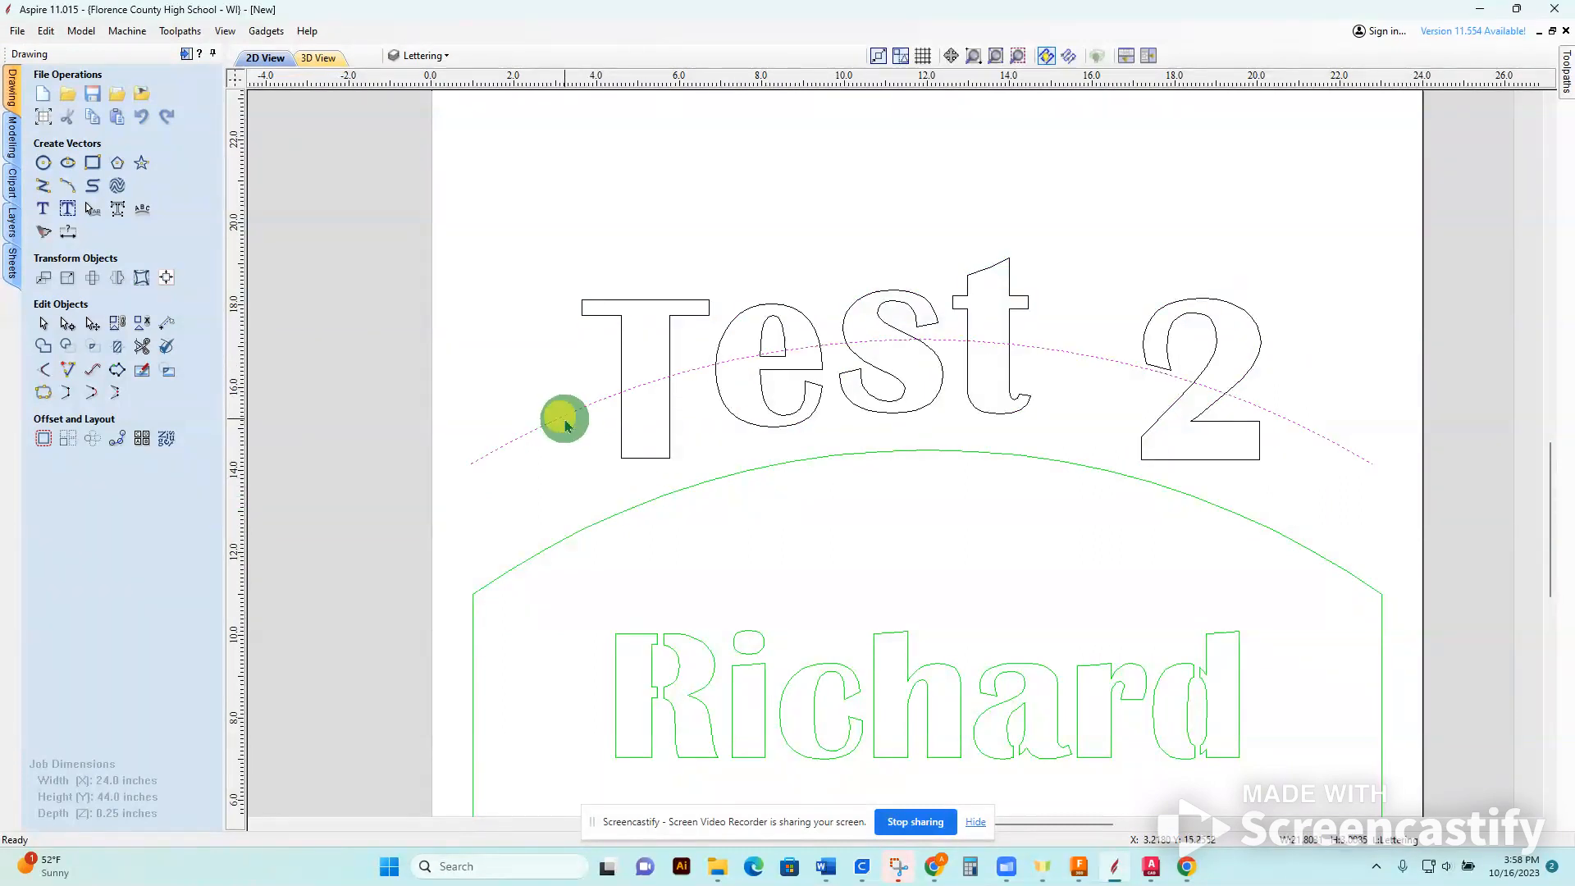
scroll(928, 563, "down", 2)
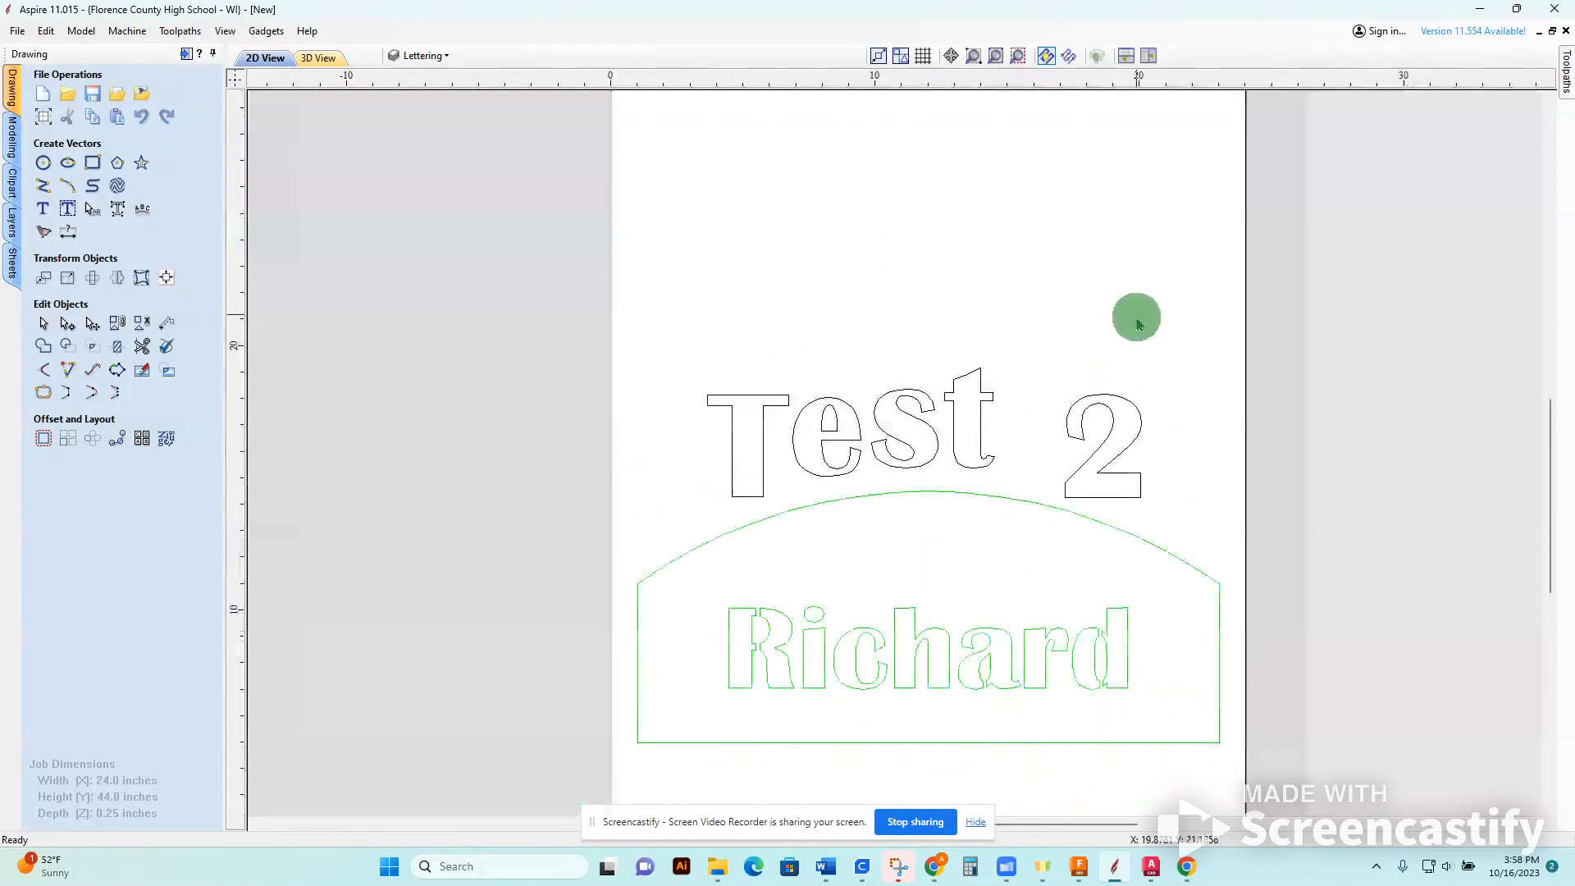
left_click(43, 208)
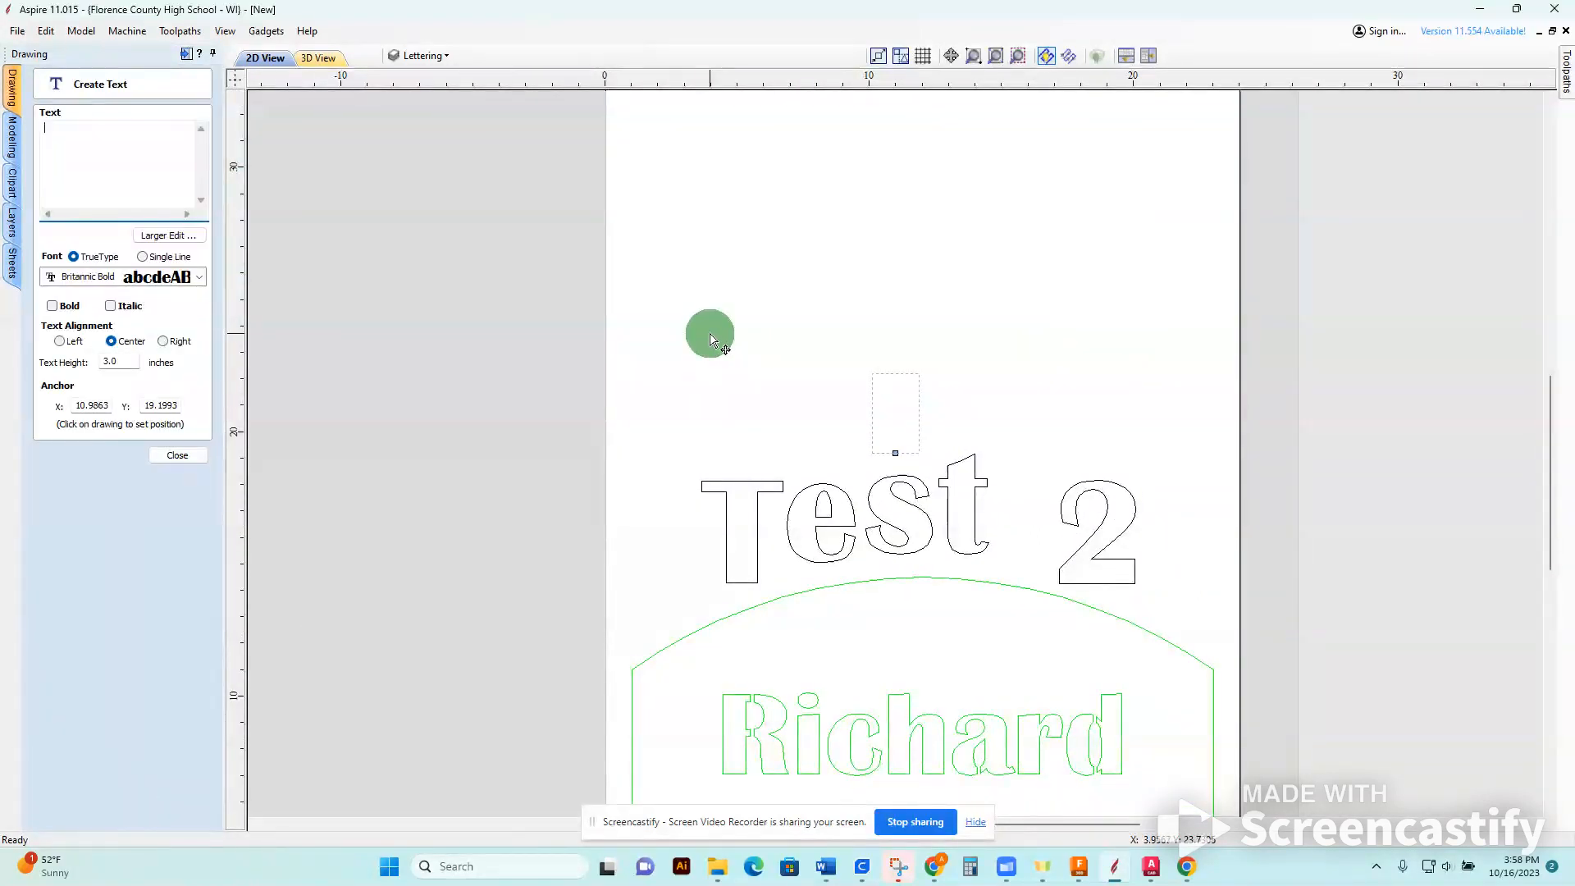
type("TEXT")
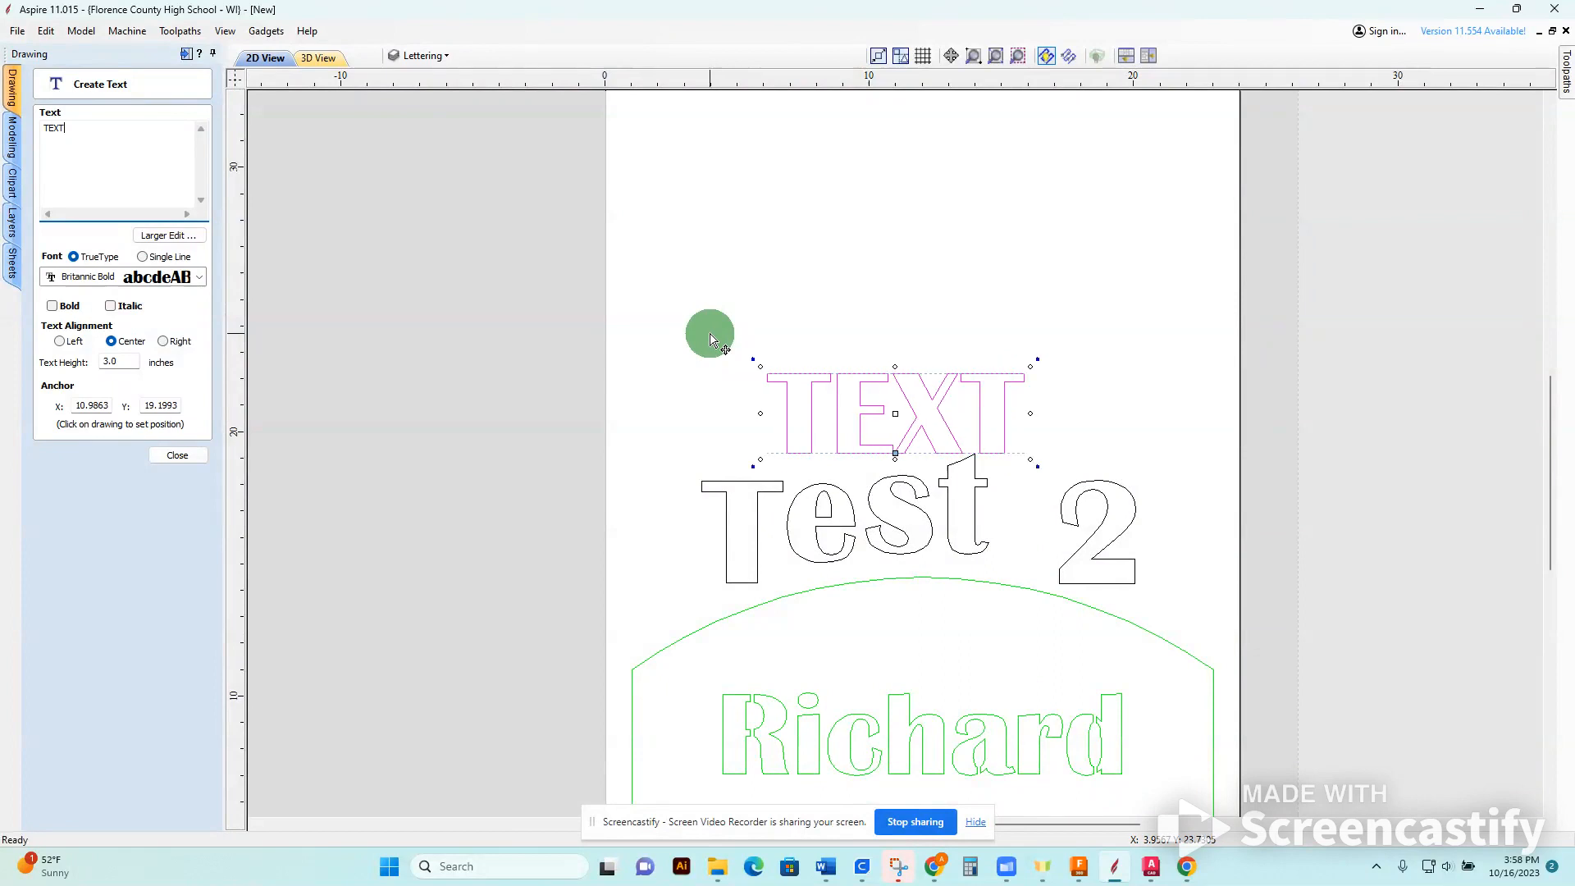
left_click(177, 455)
Apply a bounding-box distortion envelope to "TEXT" and stretch its two upper corners upward and outward.
left_click(142, 278)
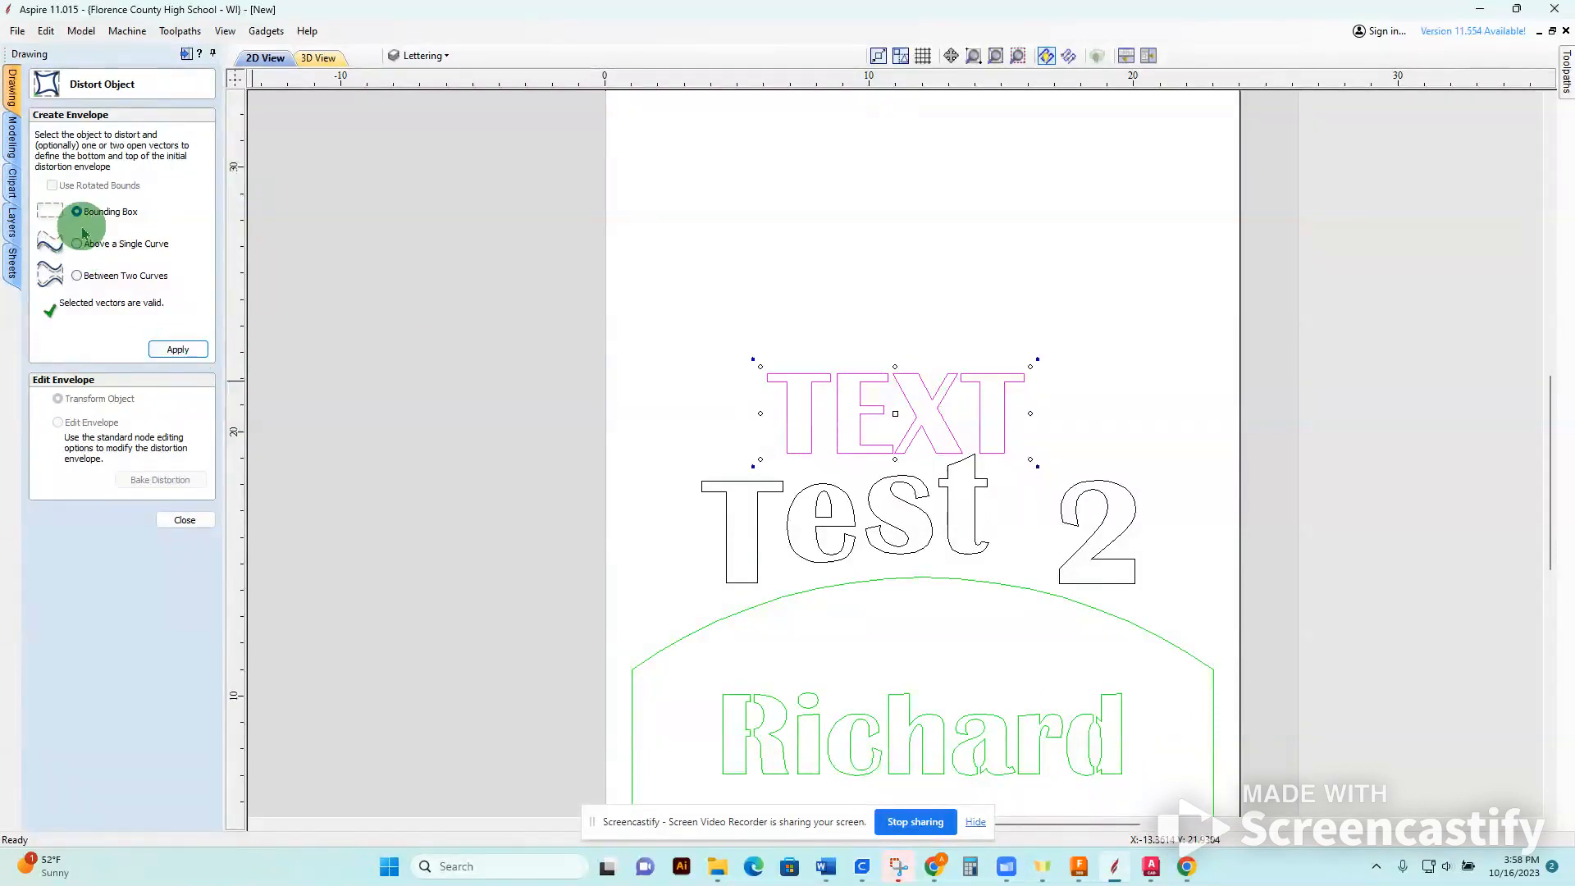
left_click(182, 353)
left_click_drag(1023, 374, 1116, 245)
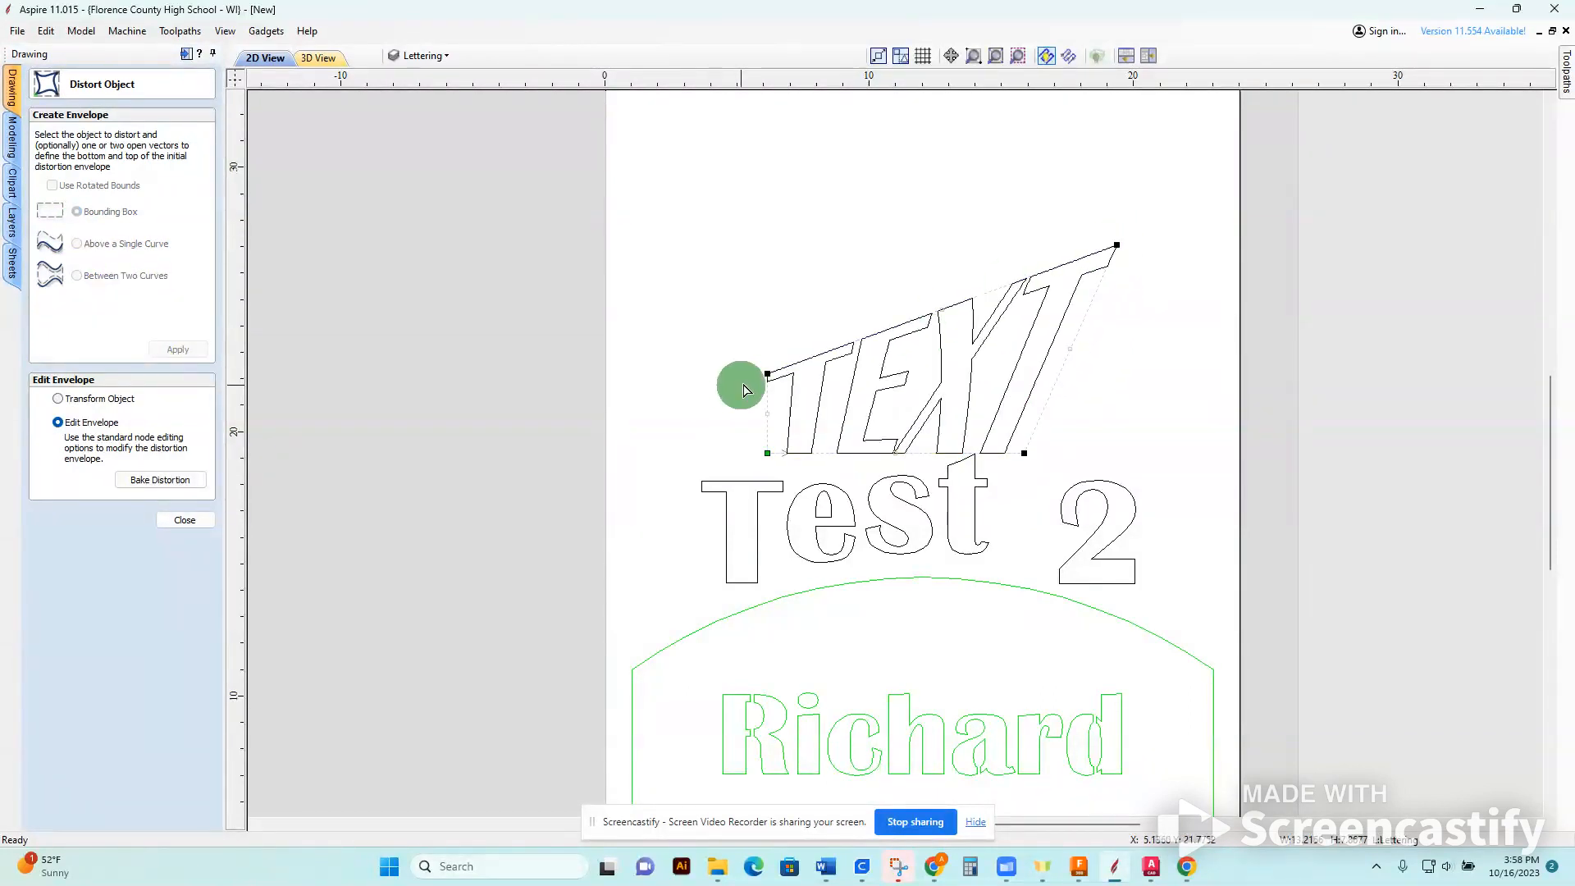
left_click_drag(767, 374, 675, 190)
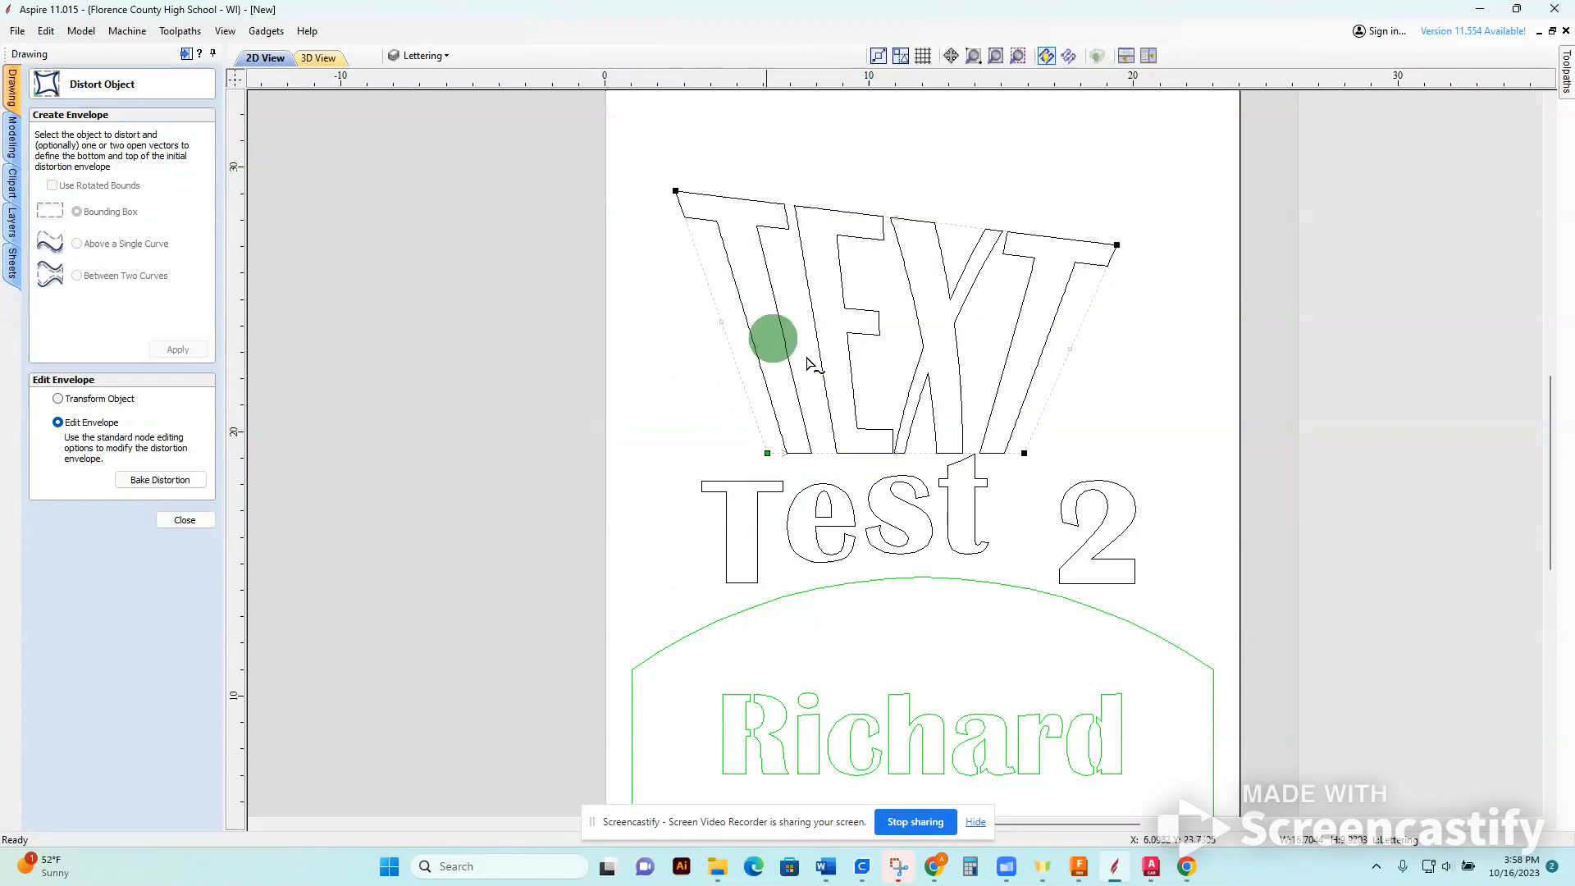
Pull the midpoints of the envelope's two sides and bottom edge inward, and close the distortion tool.
left_click_drag(1068, 348, 1011, 348)
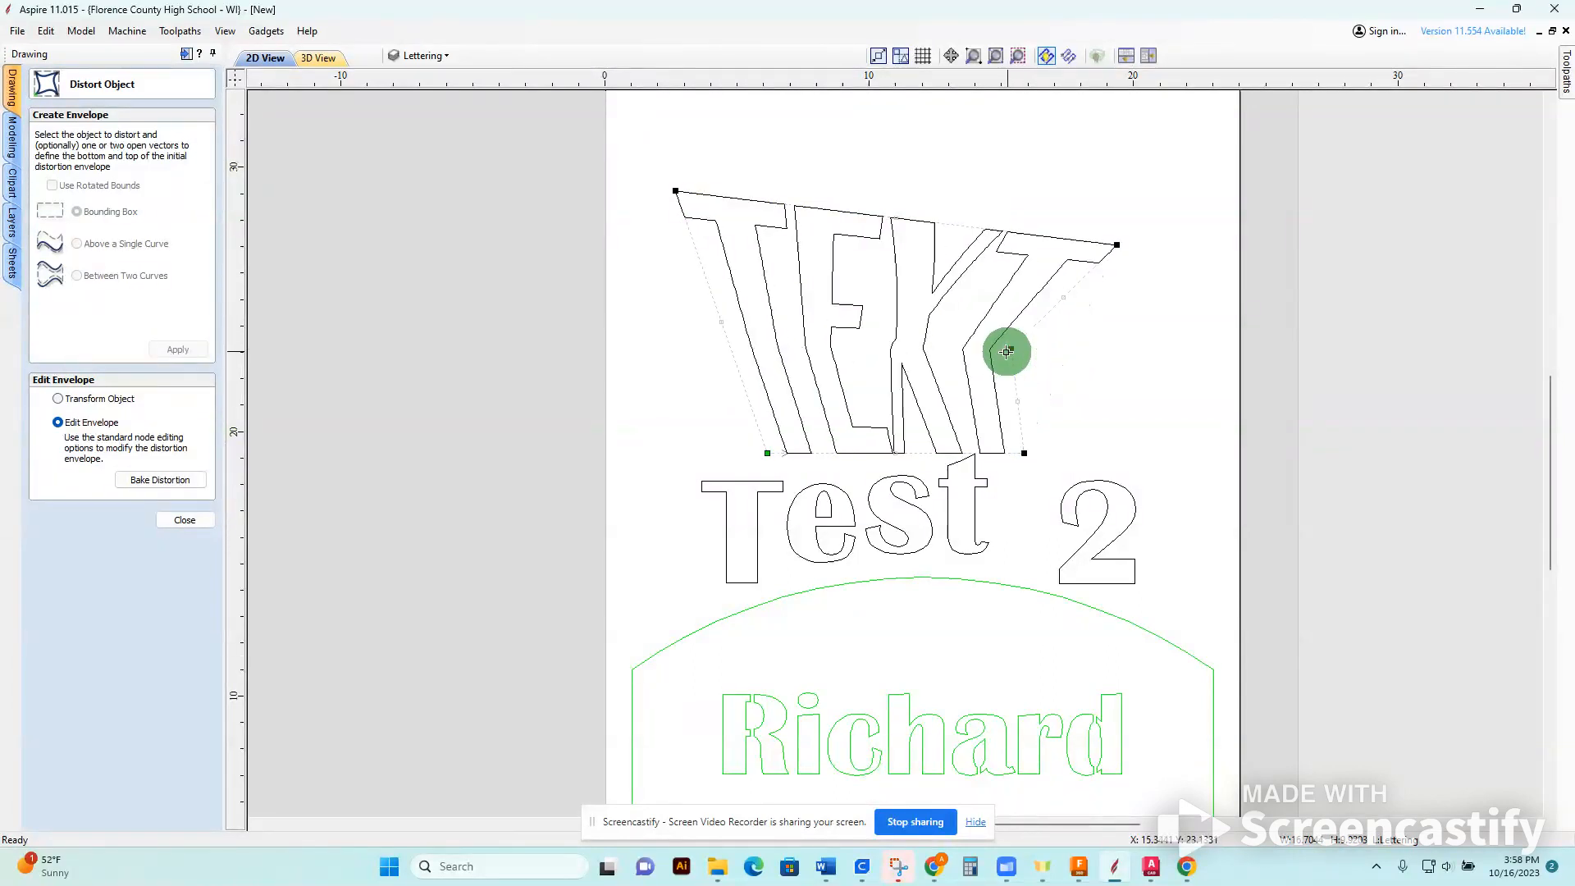
left_click_drag(896, 451, 895, 407)
left_click_drag(725, 323, 780, 322)
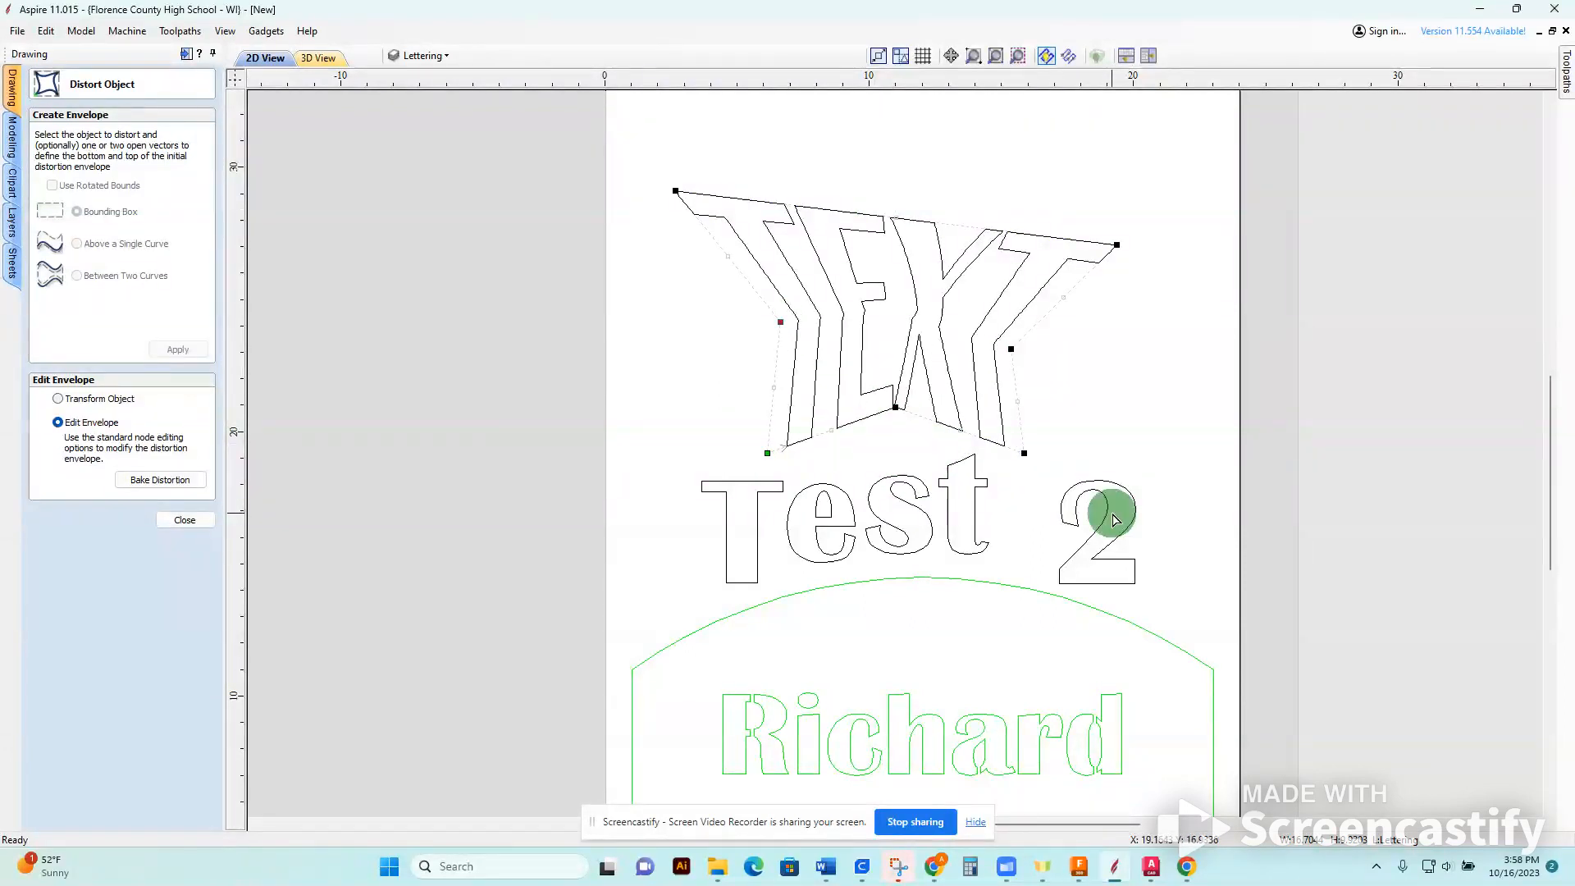
left_click(190, 520)
Create a mirrored copy of the distorted "TEXT" directly above the original.
left_click(927, 375)
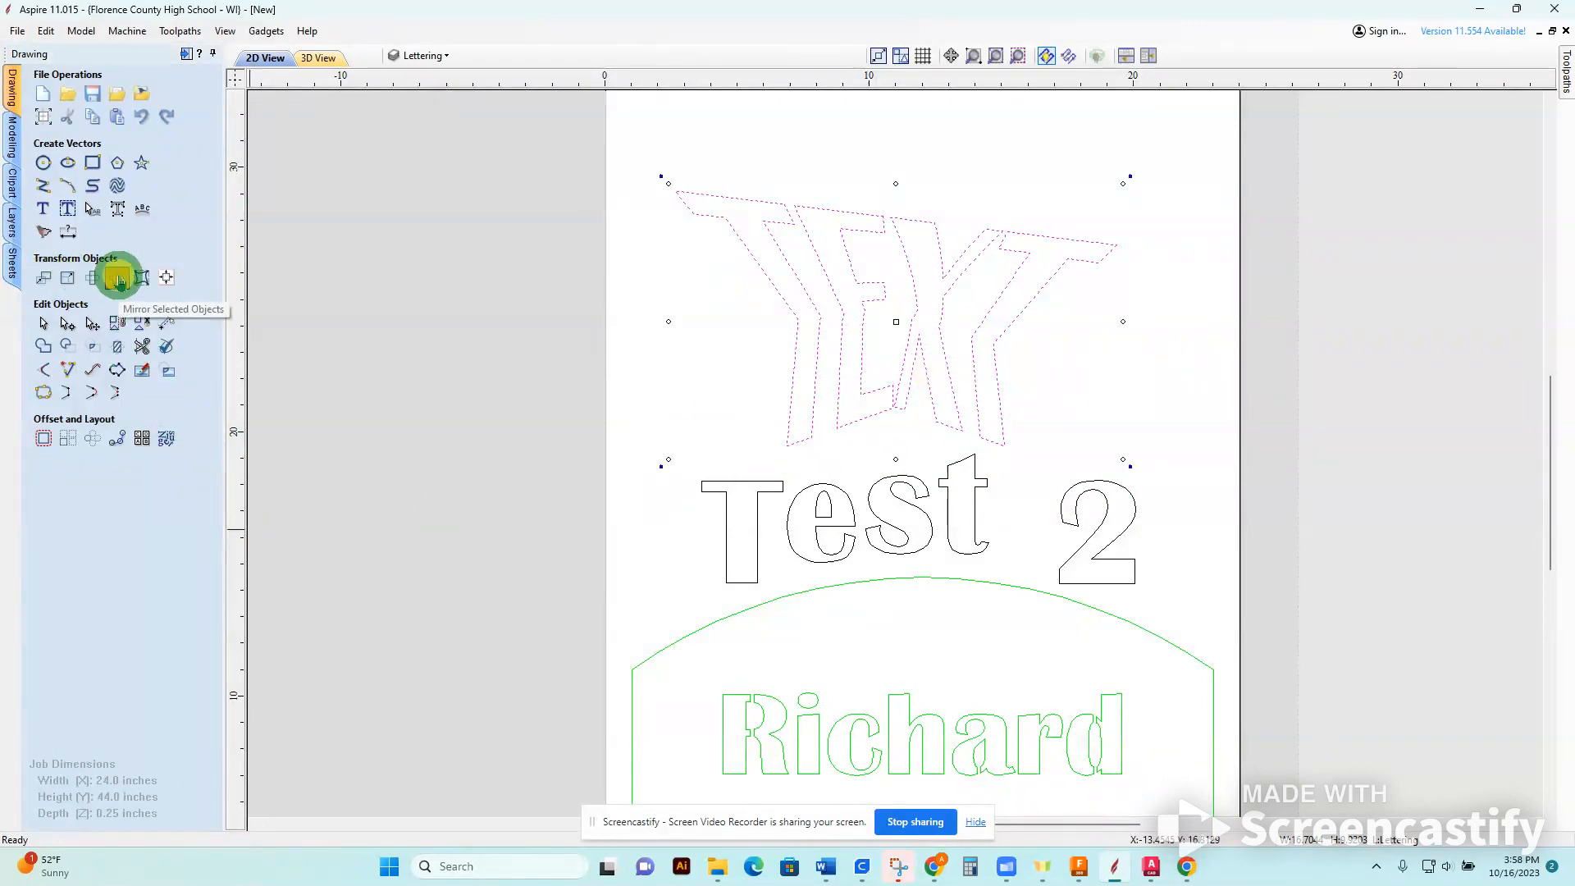
left_click(119, 279)
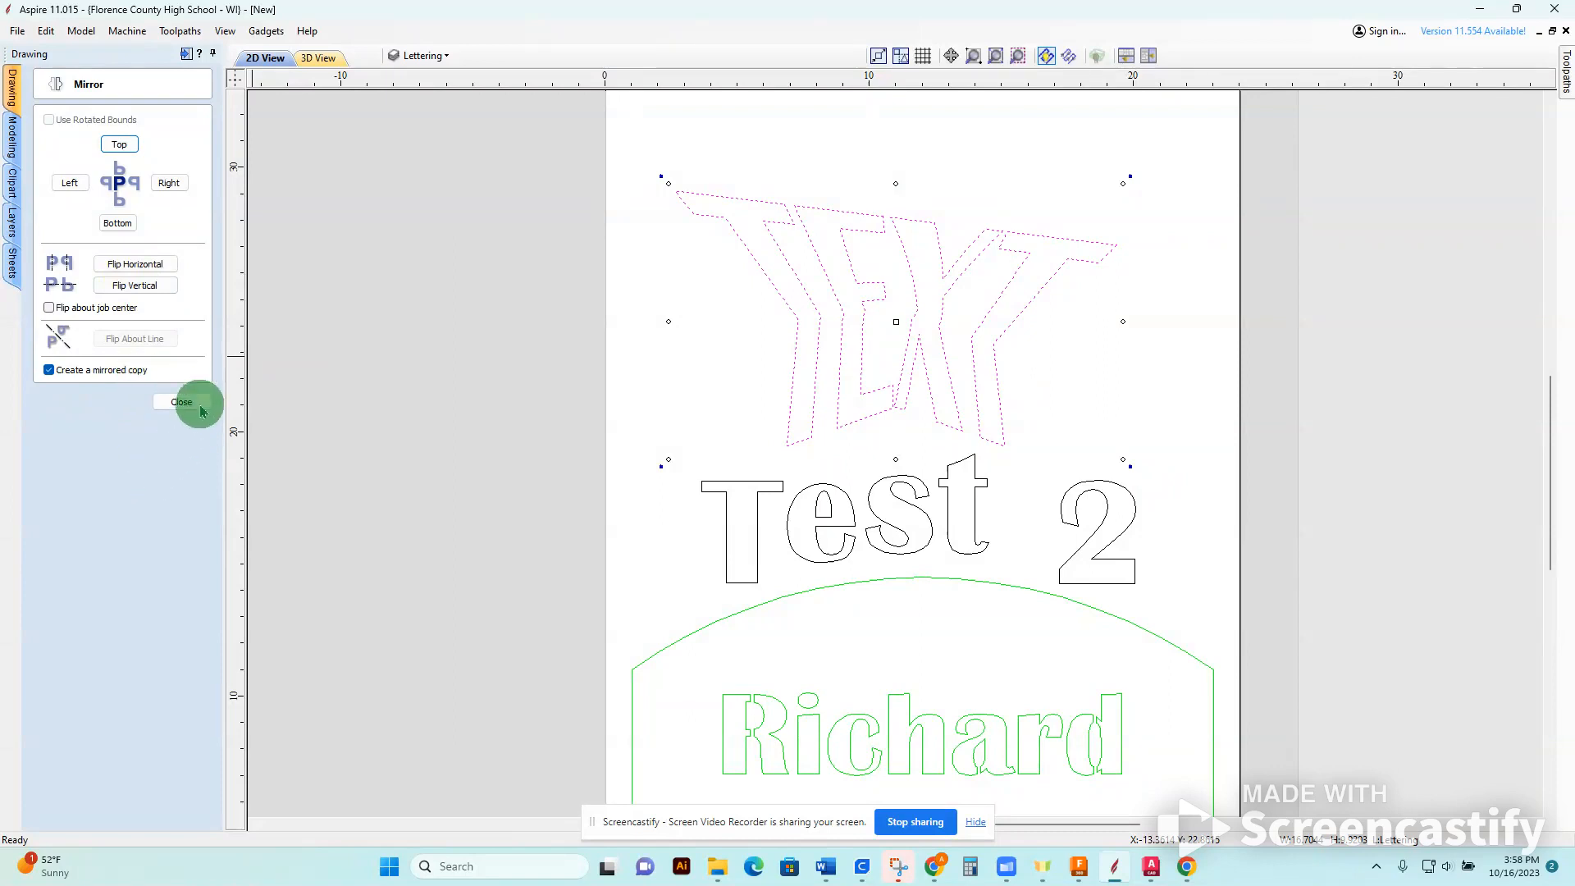
left_click(54, 371)
left_click(50, 372)
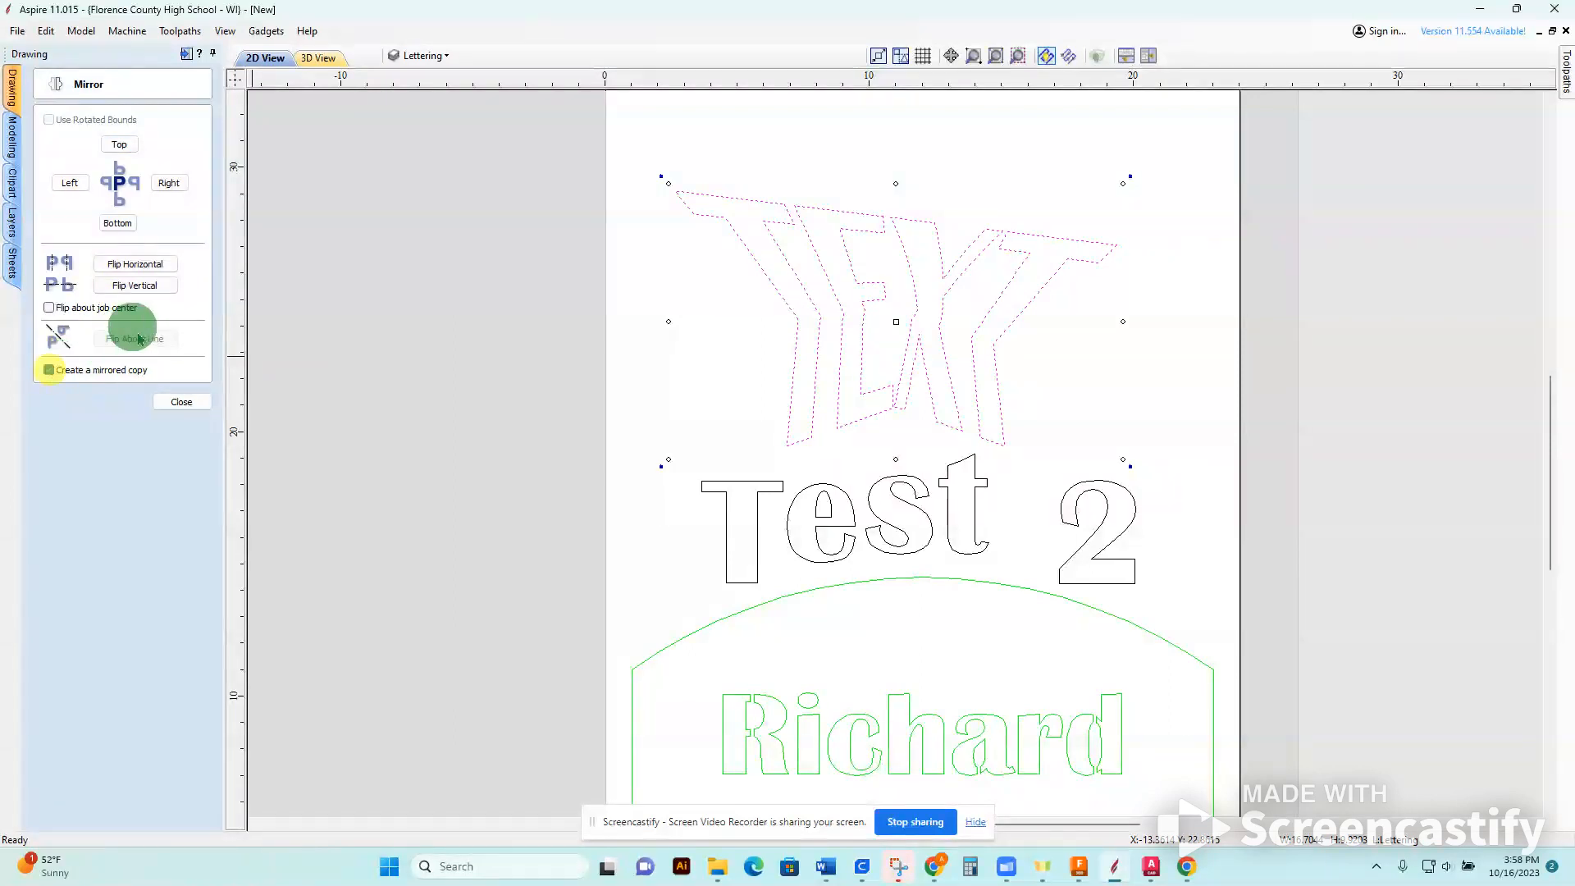
middle_click_drag(412, 301, 416, 532)
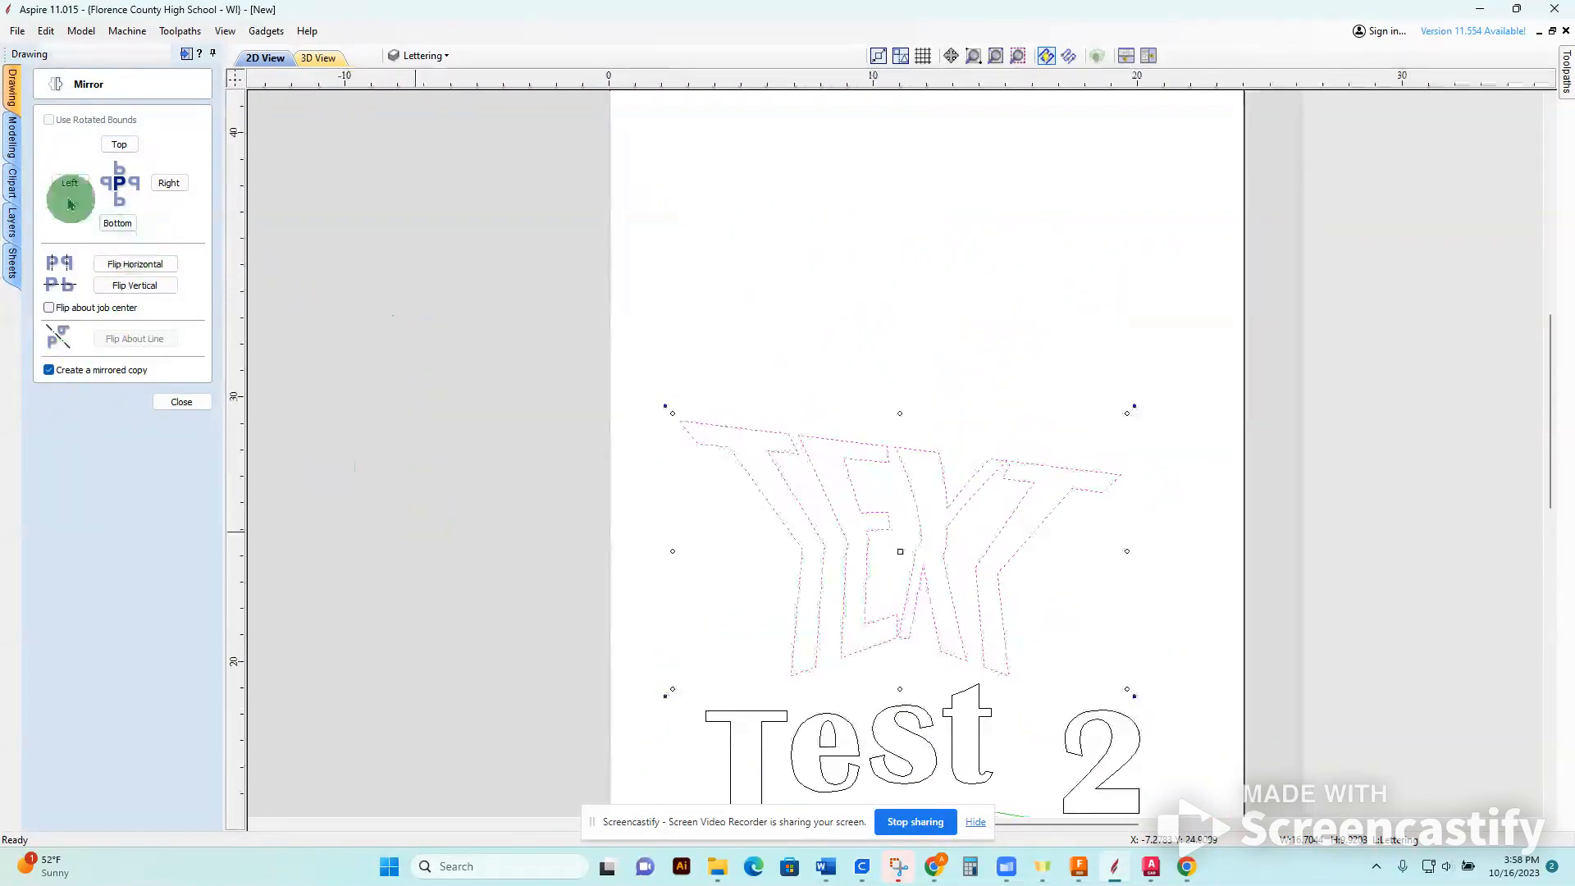
left_click(114, 148)
Try a further mirrored copy to the right of the flipped text, and undo it.
left_click(167, 185)
left_click(181, 401)
key("ctrl+z")
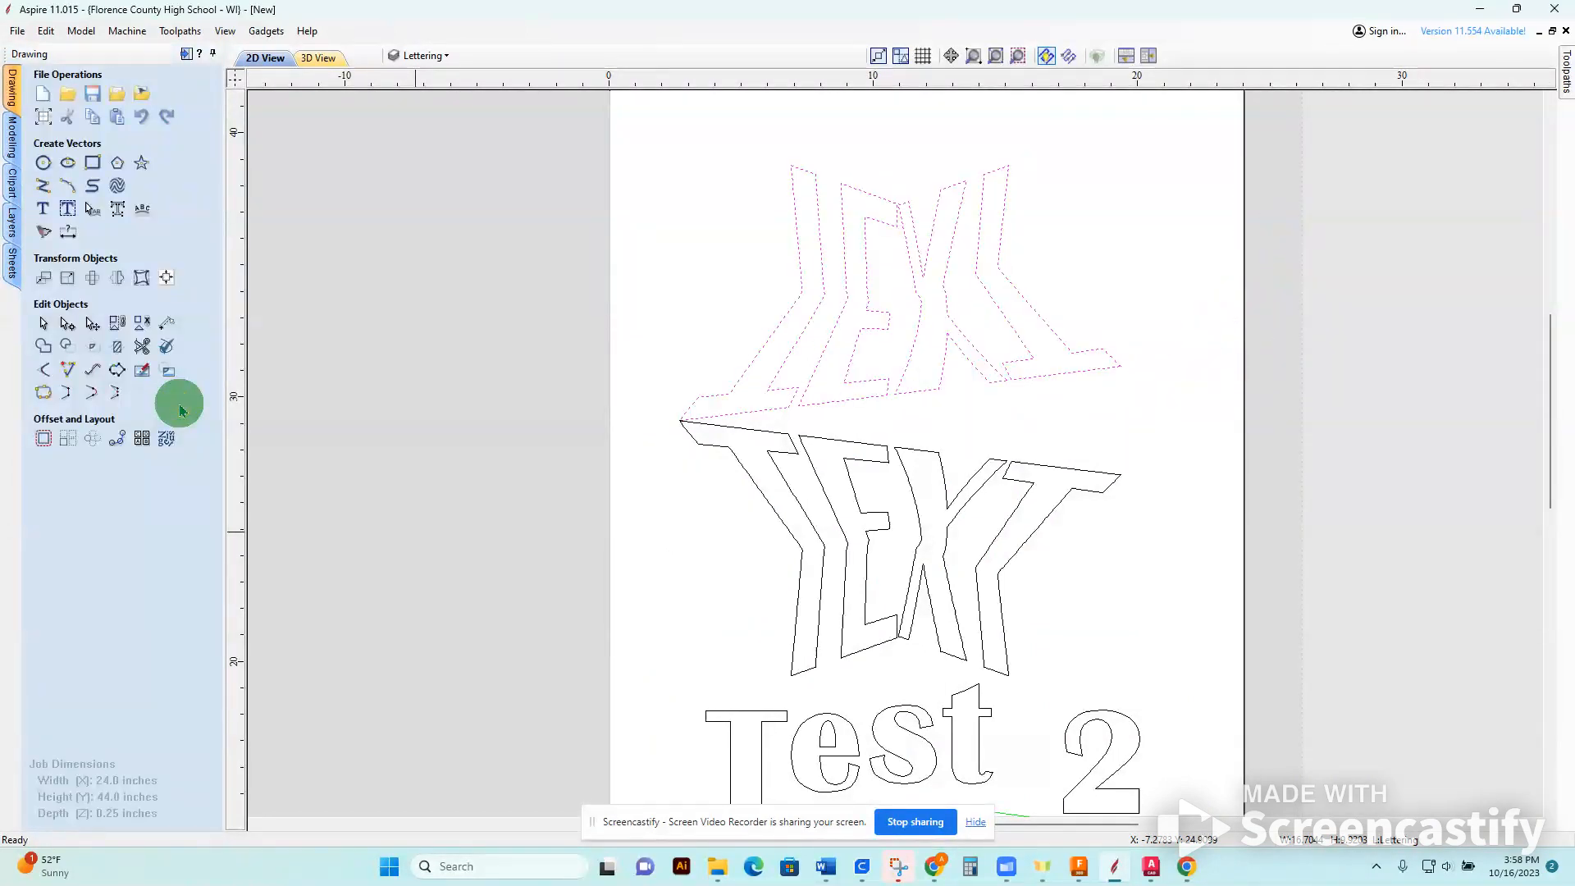
Rotate the flipped text copy freehand about its center, and enter a relative rotation angle of 180.
left_click(94, 279)
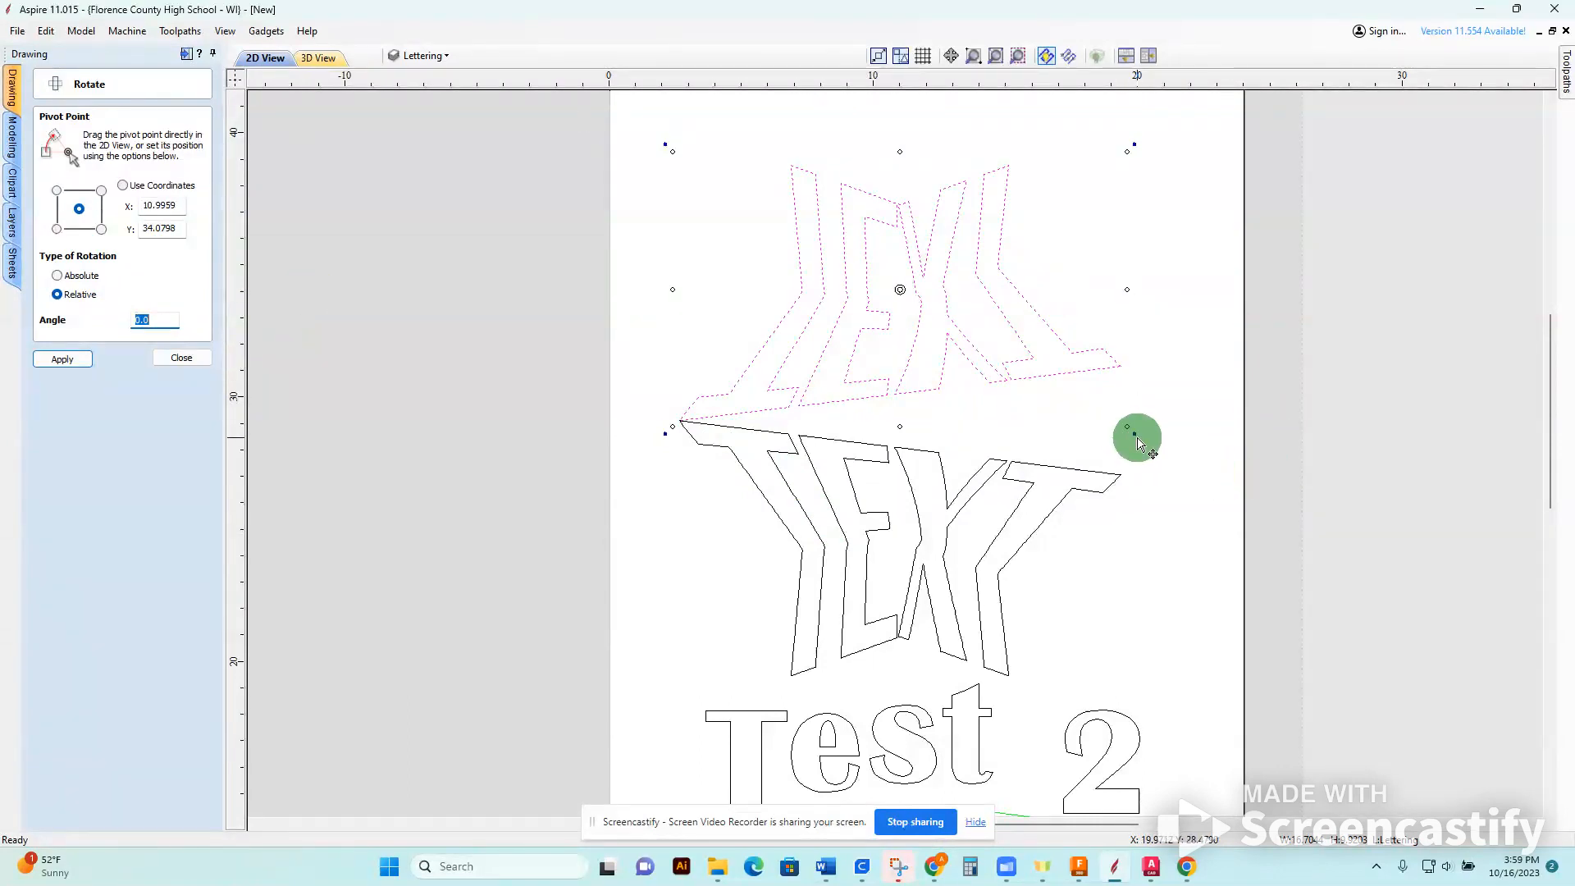
left_click_drag(1135, 437, 636, 215)
left_click(151, 321)
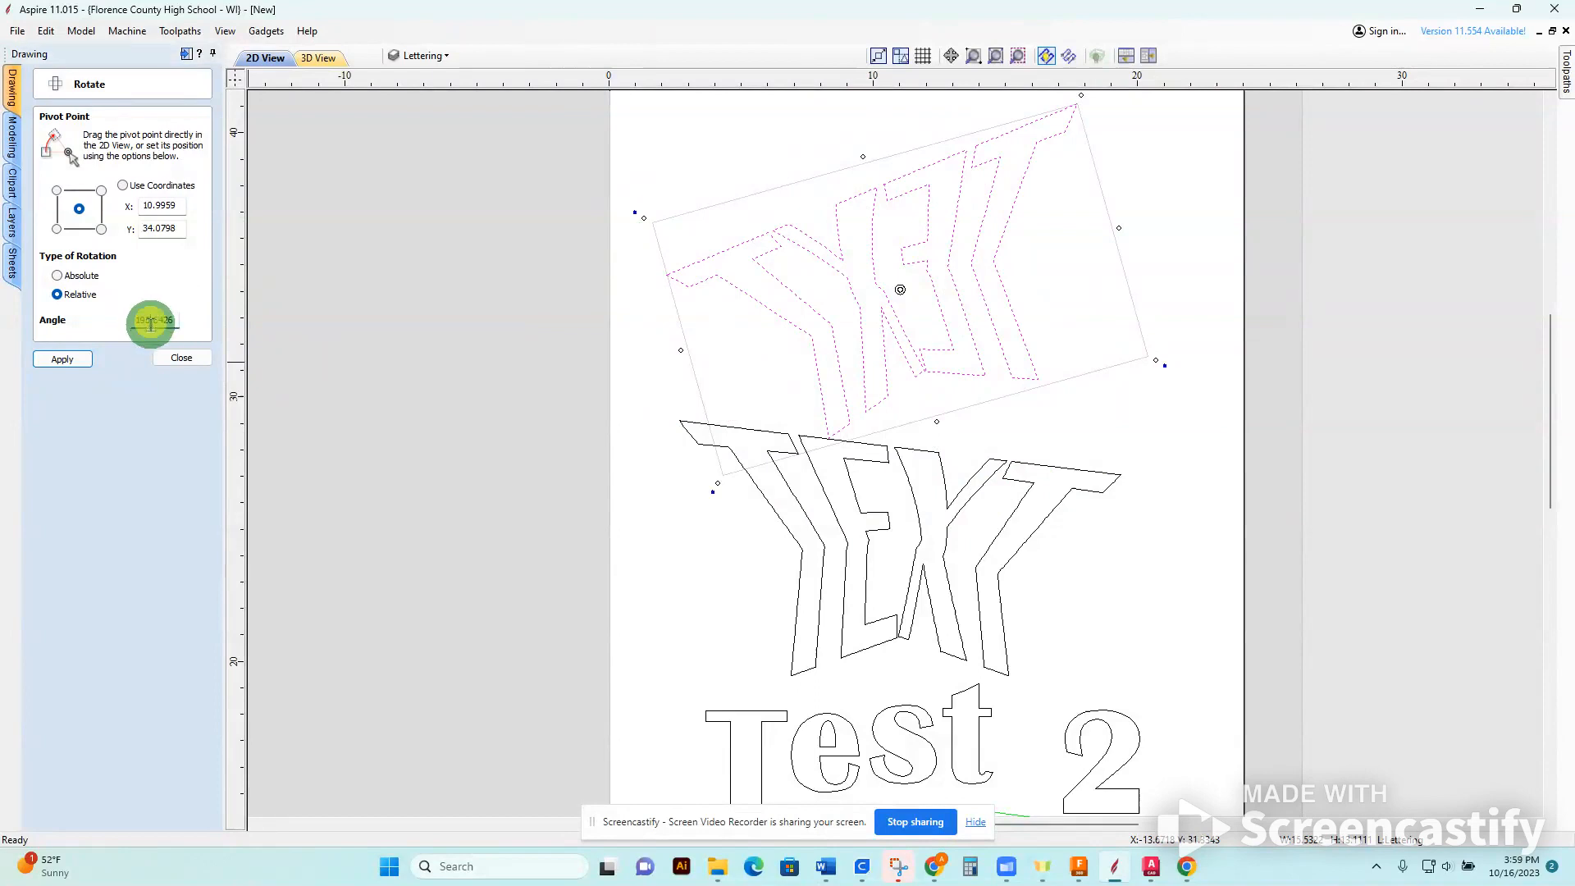
left_click_drag(178, 322, 2, 320)
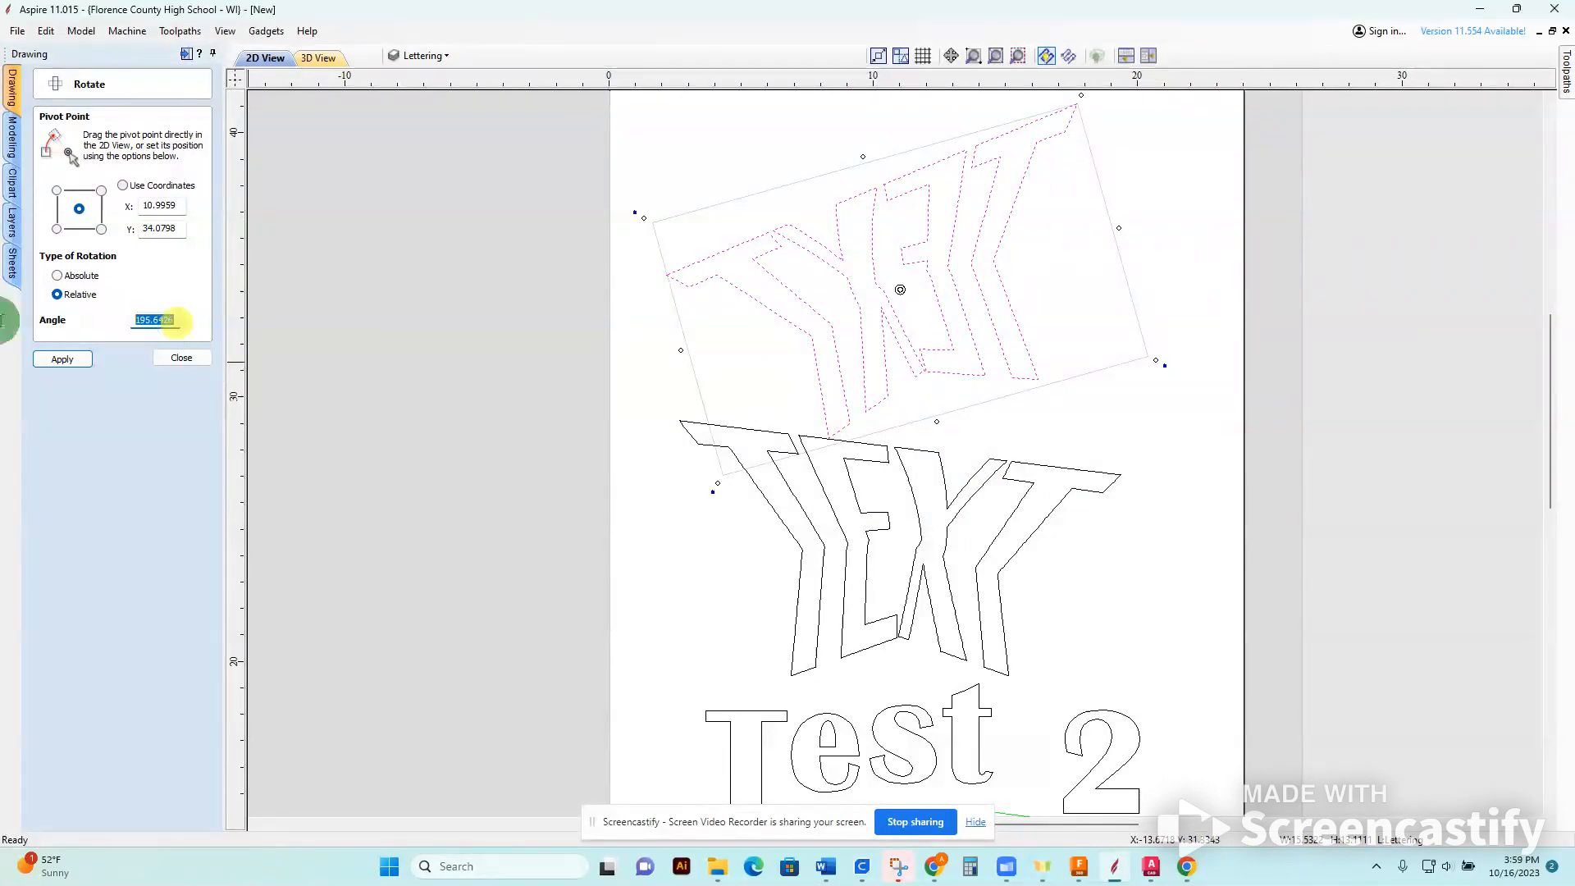
type("180")
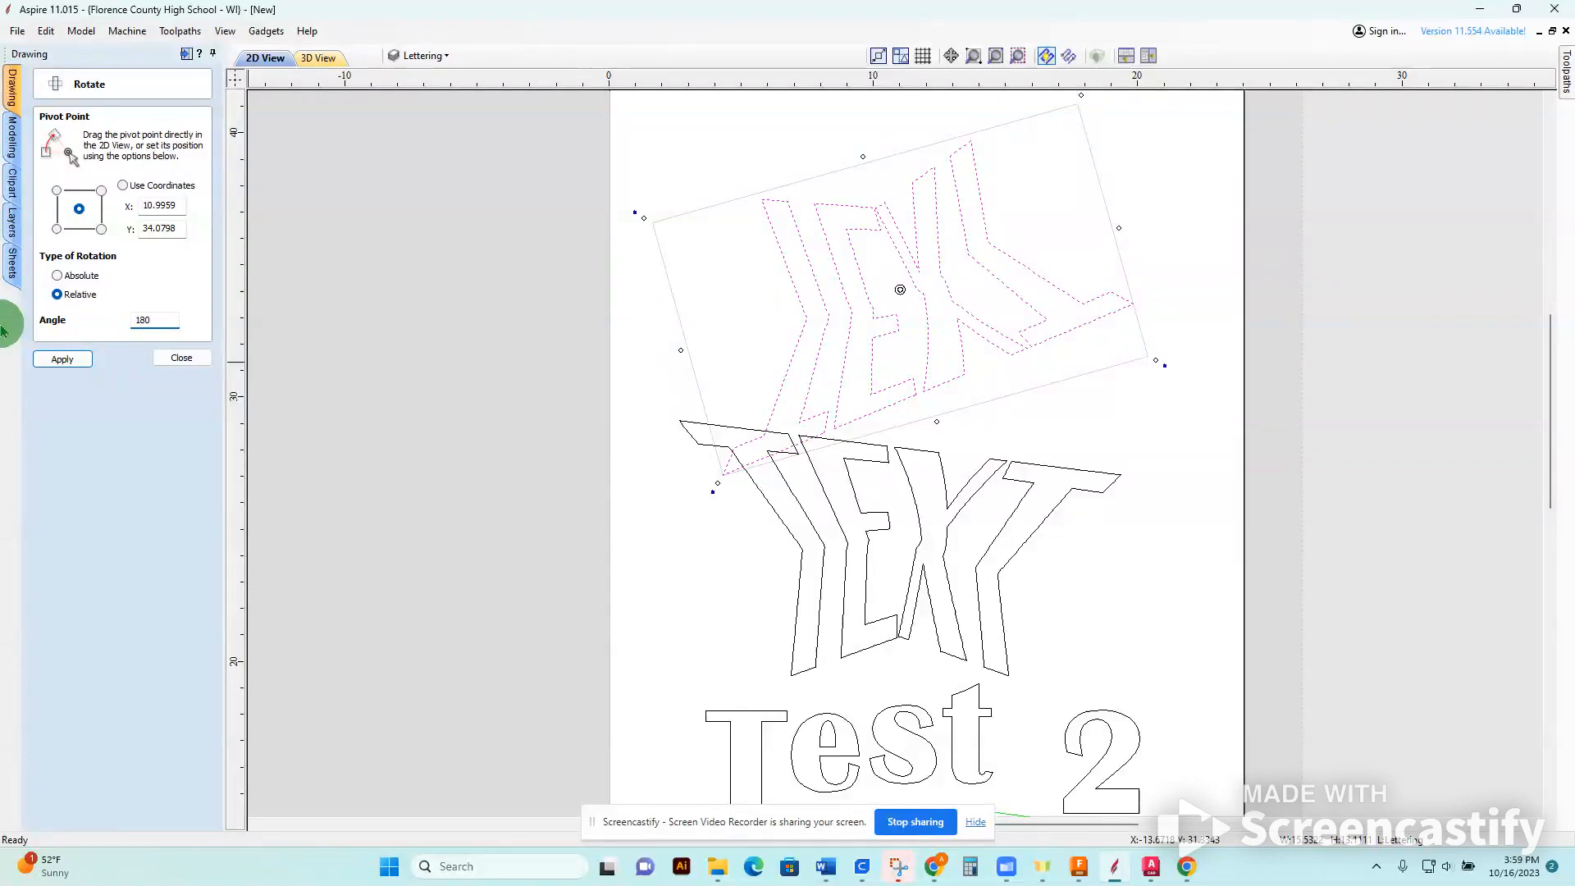
left_click(194, 361)
Delete the rotated copy above the distorted "TEXT".
scroll(594, 515, "up", 2)
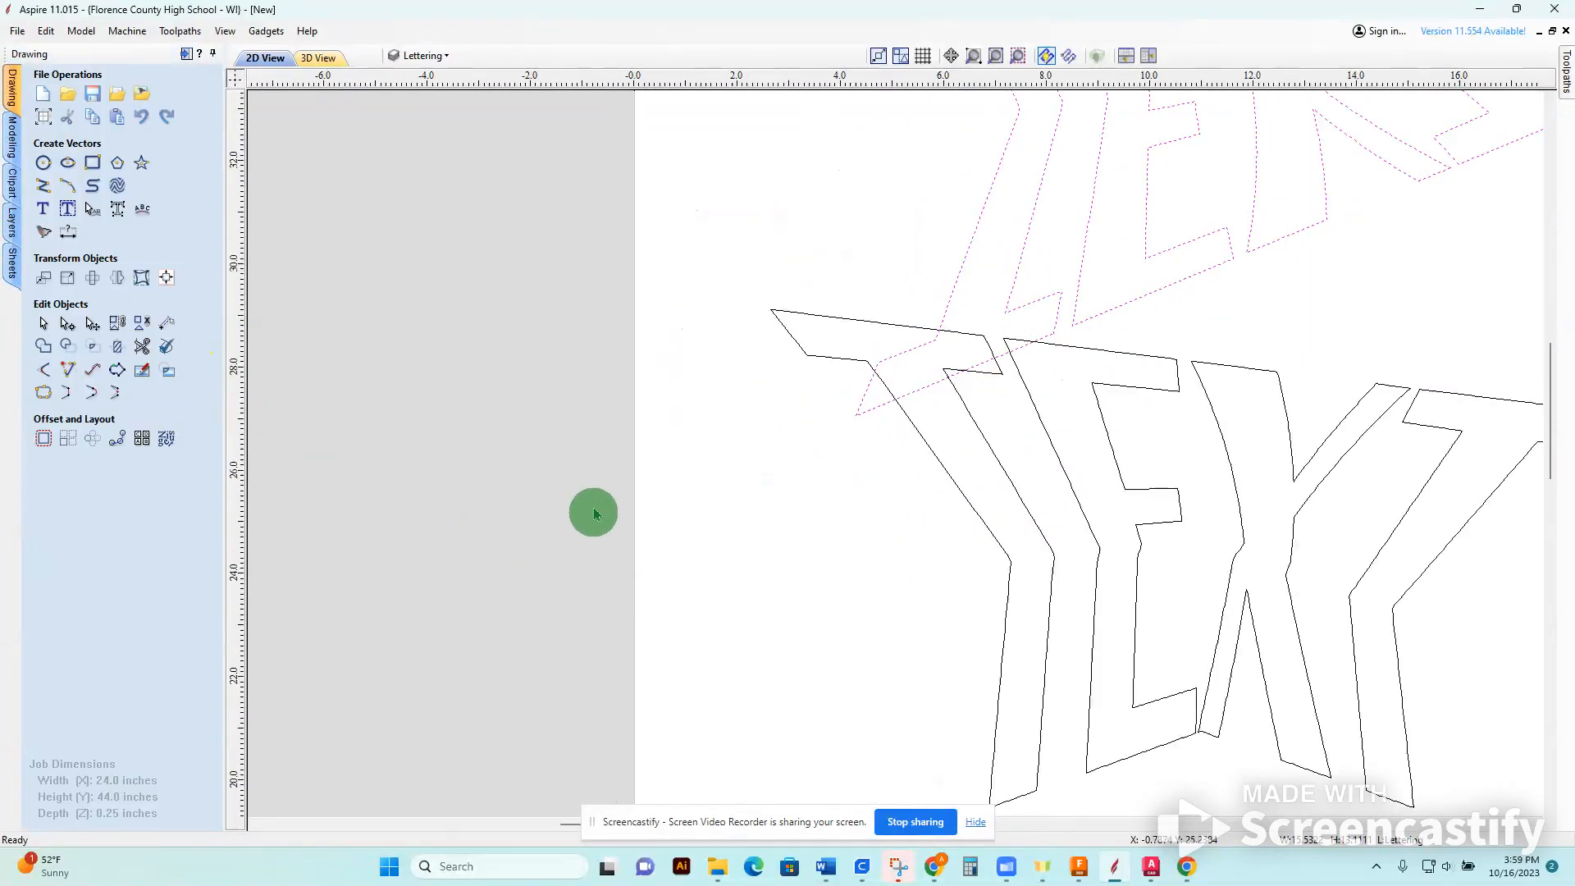
scroll(595, 514, "down", 5)
scroll(721, 573, "down", 1)
scroll(721, 573, "up", 1)
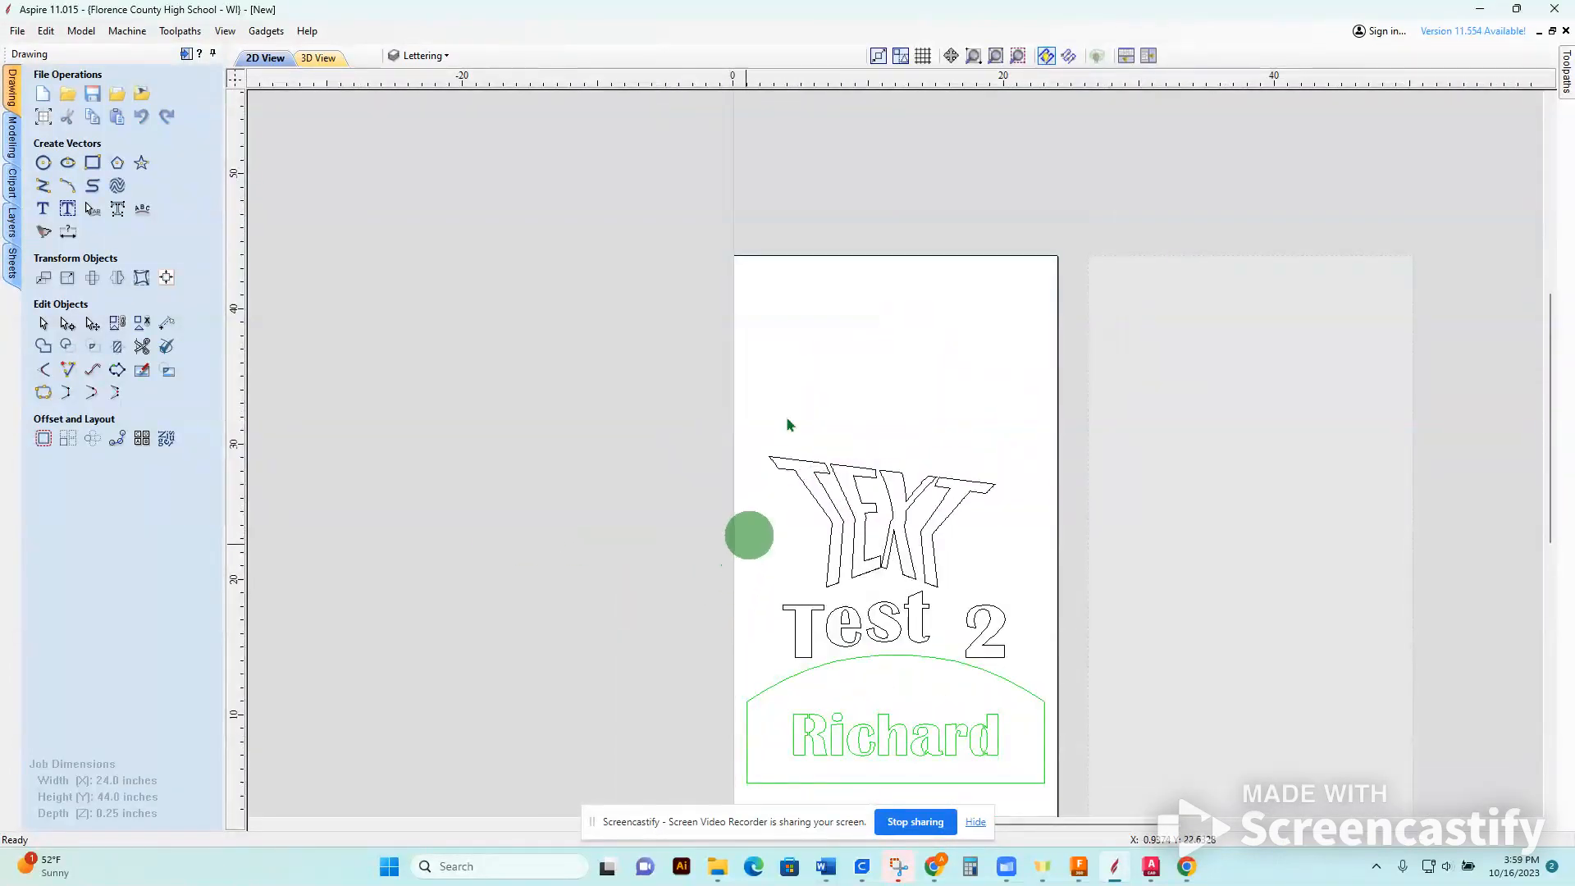
Import the "Bobcat Paw" bitmap from the Aspire Tutorials folder onto the sheet.
middle_click_drag(809, 370, 809, 390)
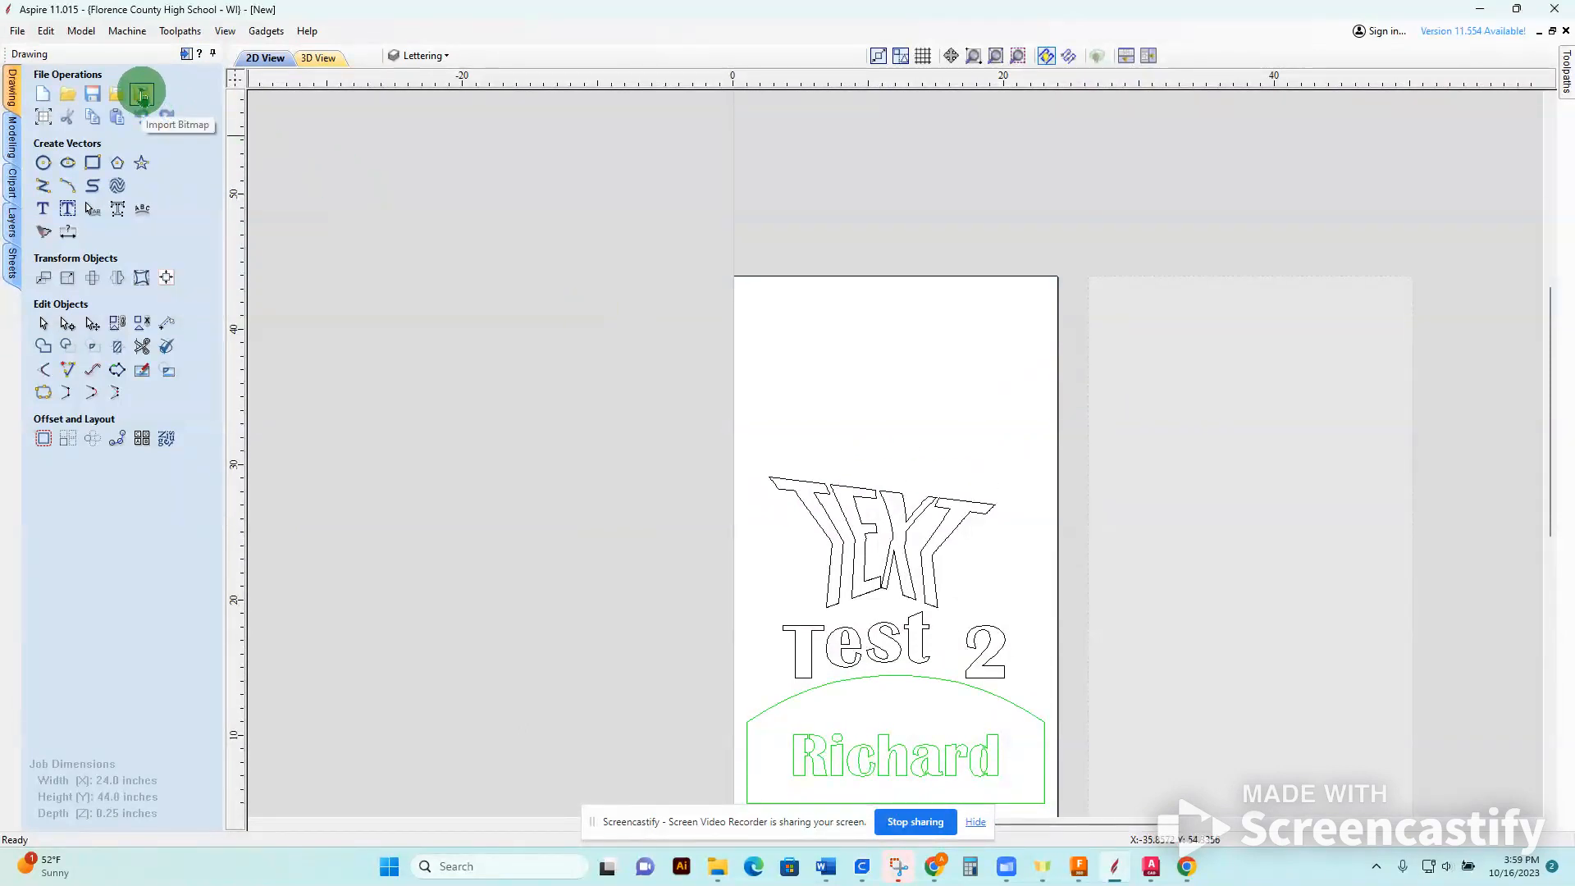
left_click(143, 96)
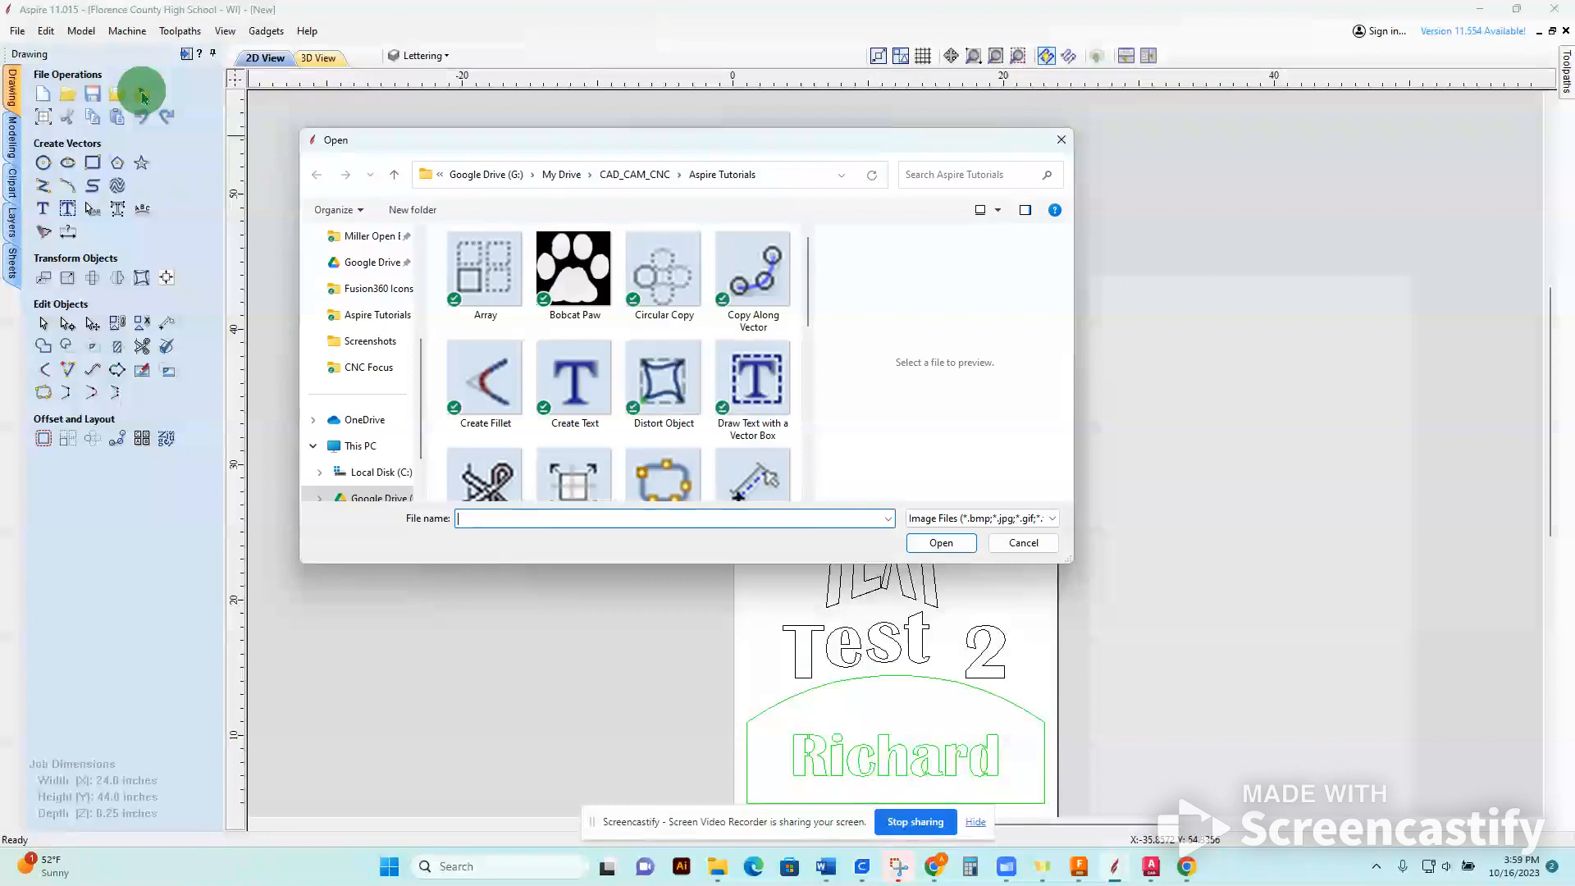
left_click(573, 268)
left_click(940, 542)
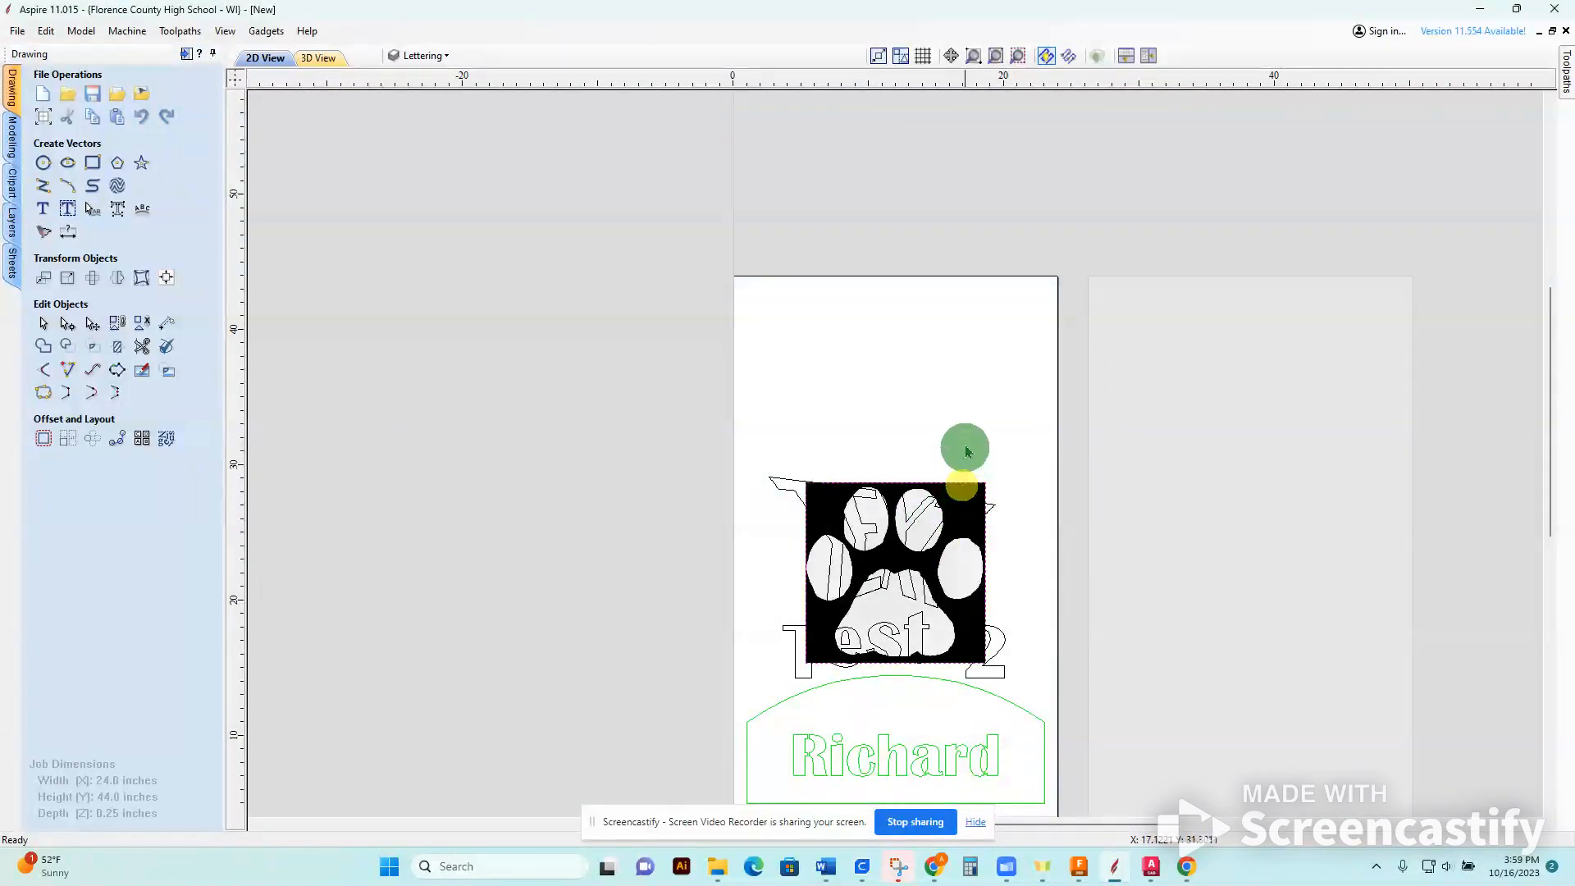
Move the paw bitmap off the overlapping text into the empty area above the distorted "TEXT".
left_click(973, 495)
left_click_drag(972, 493, 967, 305)
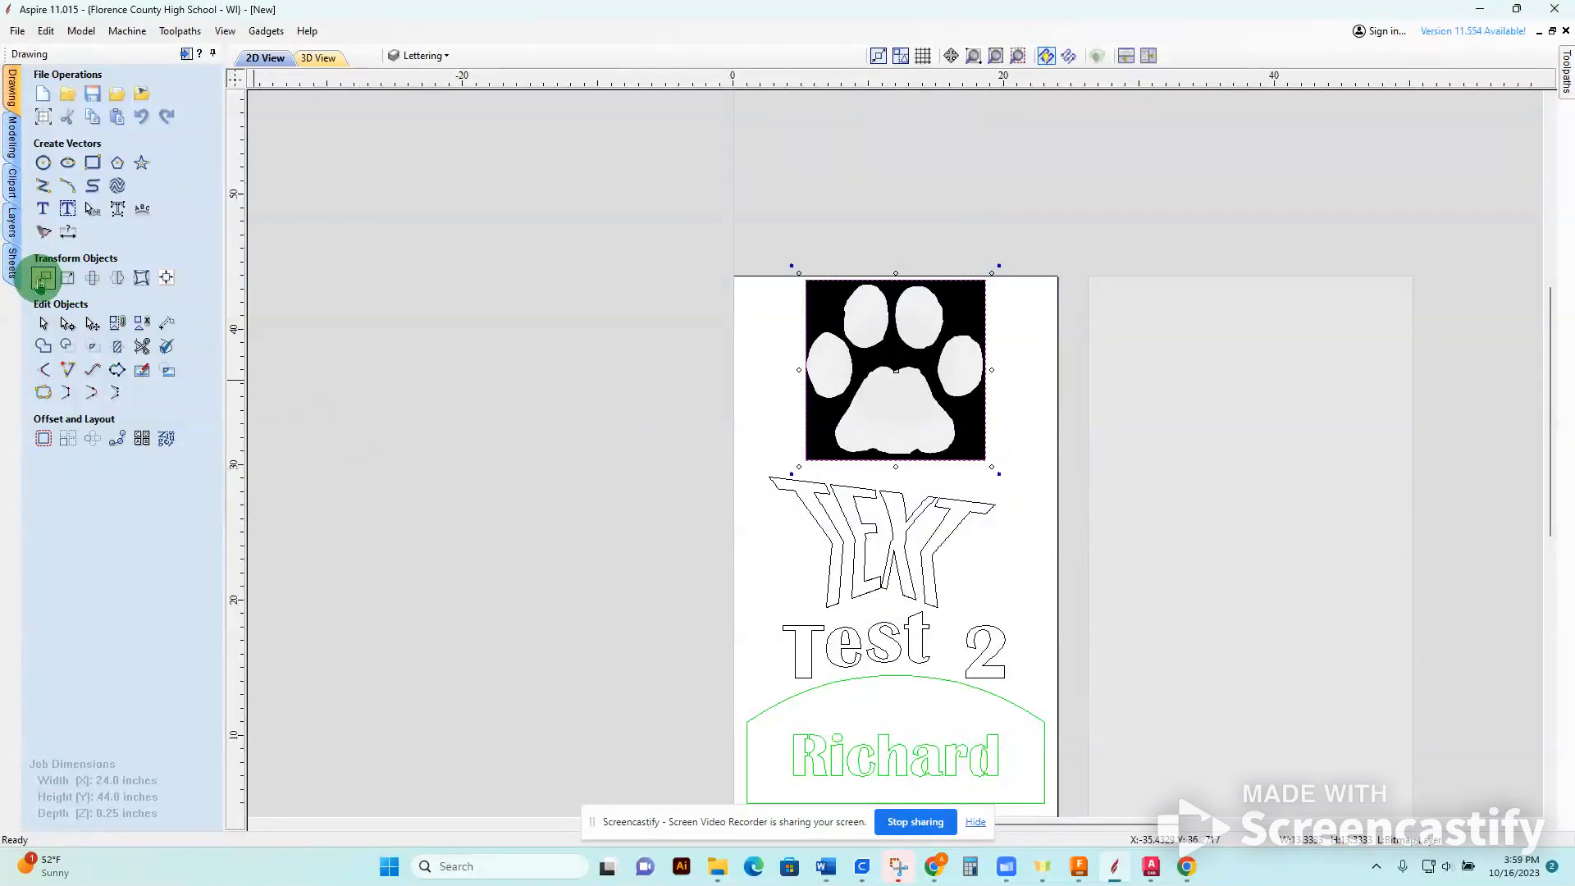
left_click(42, 280)
left_click(151, 305)
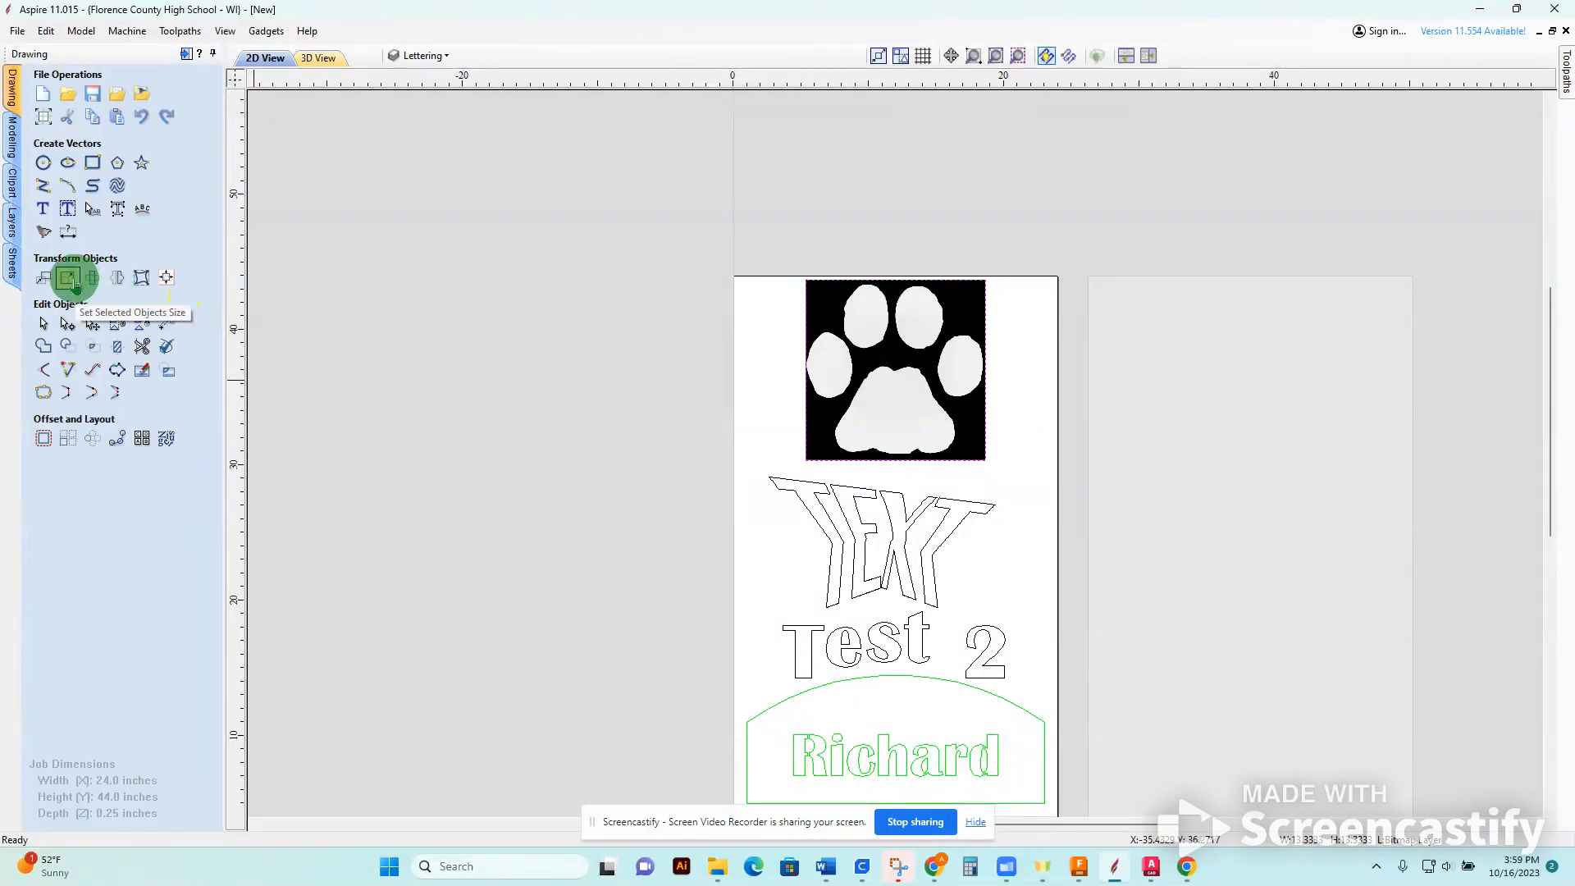
Resize the paw bitmap to 4 inches wide with X and Y linked, and place it closer above the distorted "TEXT".
left_click(68, 280)
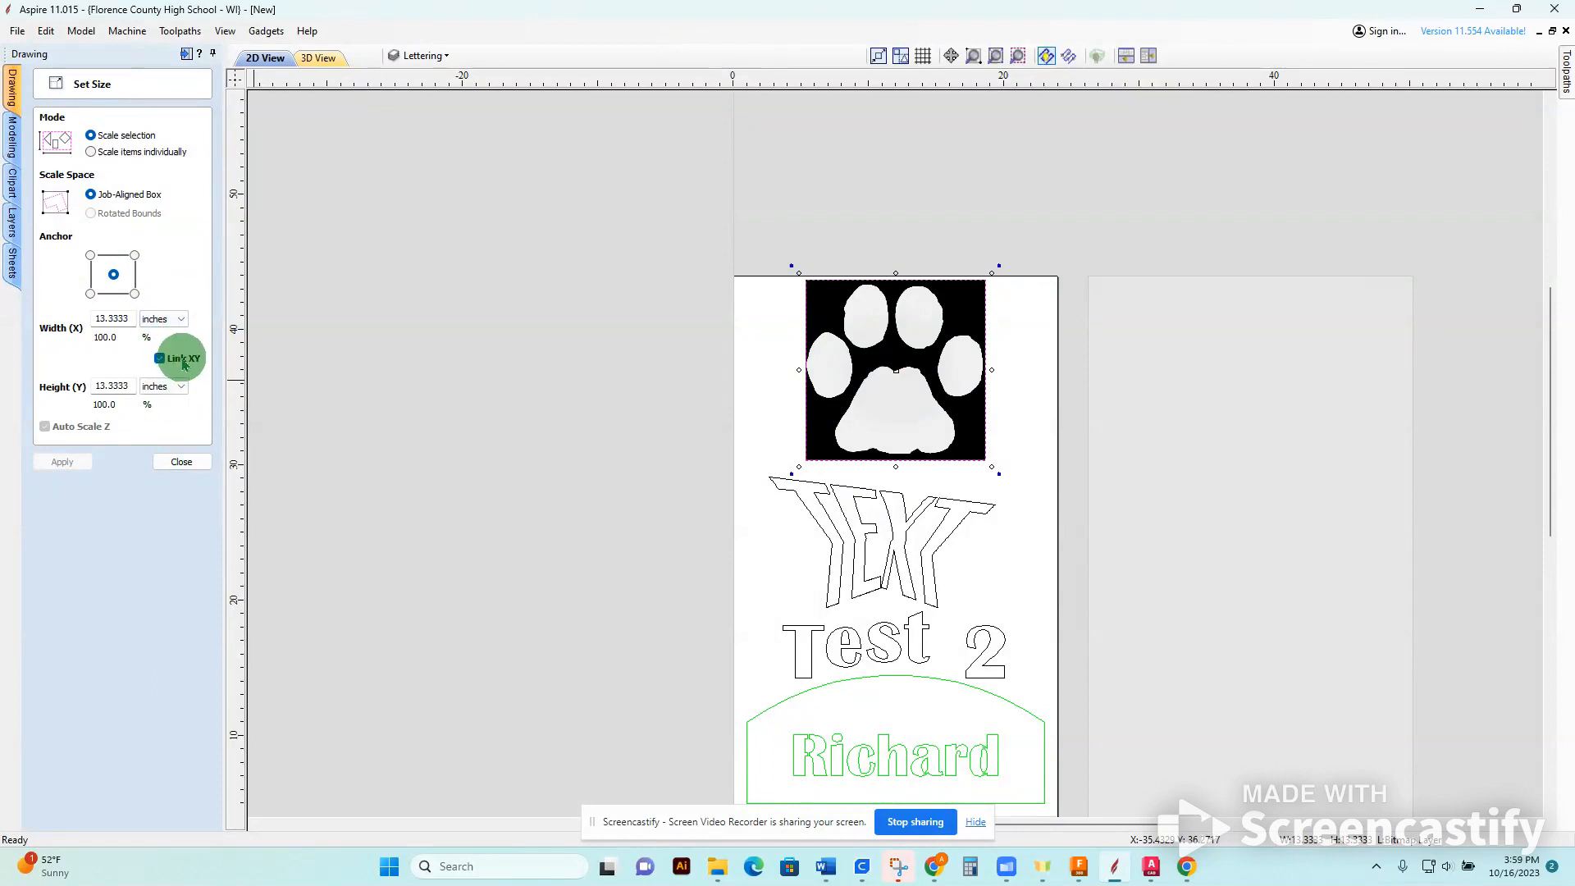
double_click(123, 319)
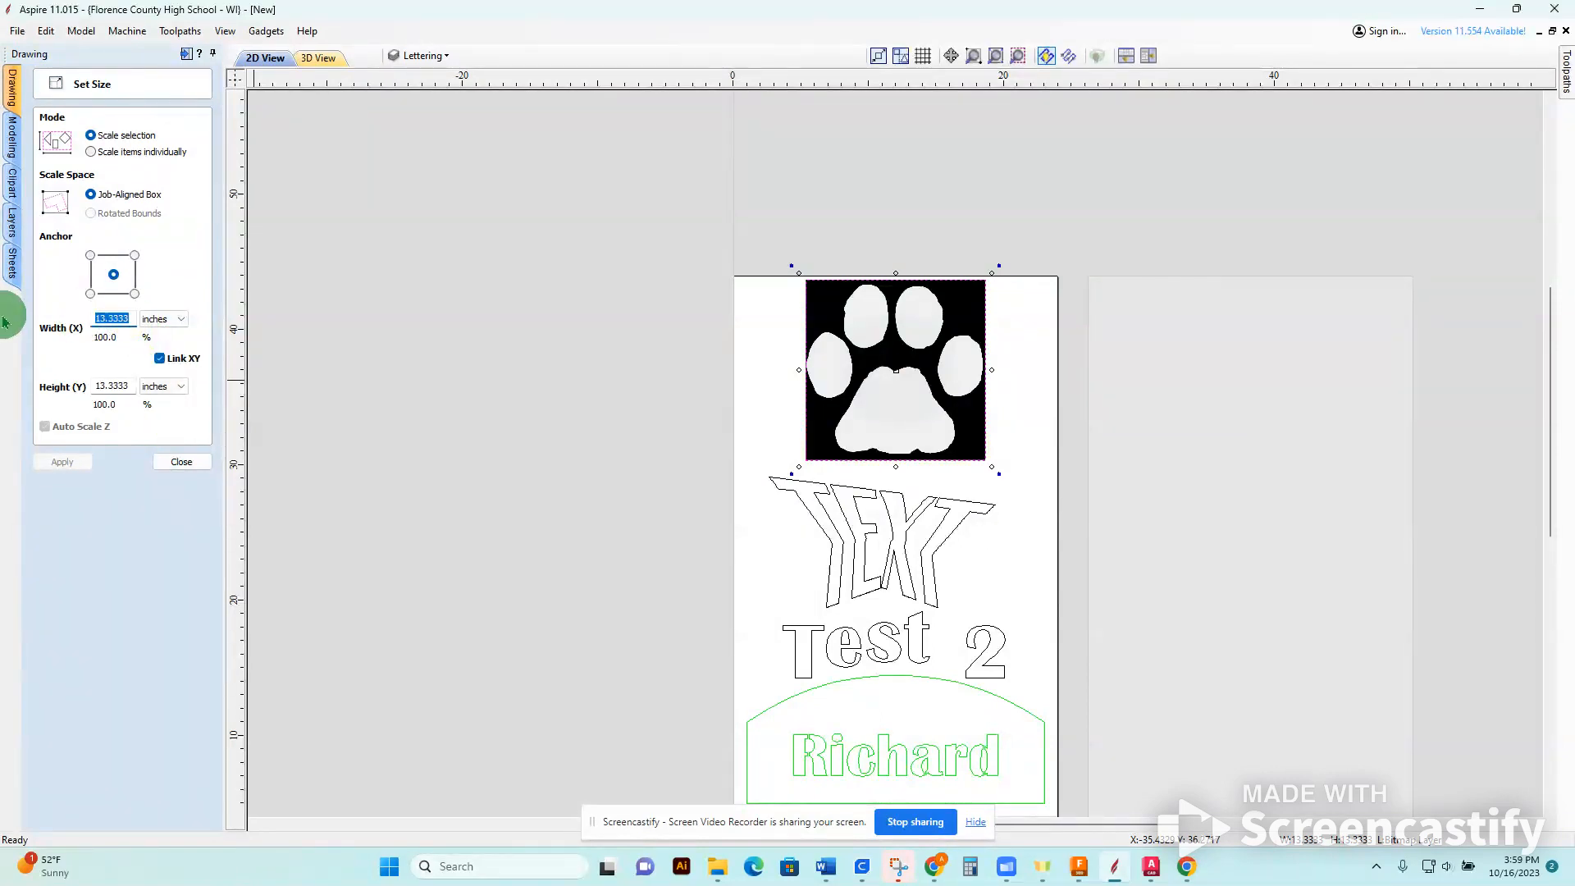
type("4")
key("Return")
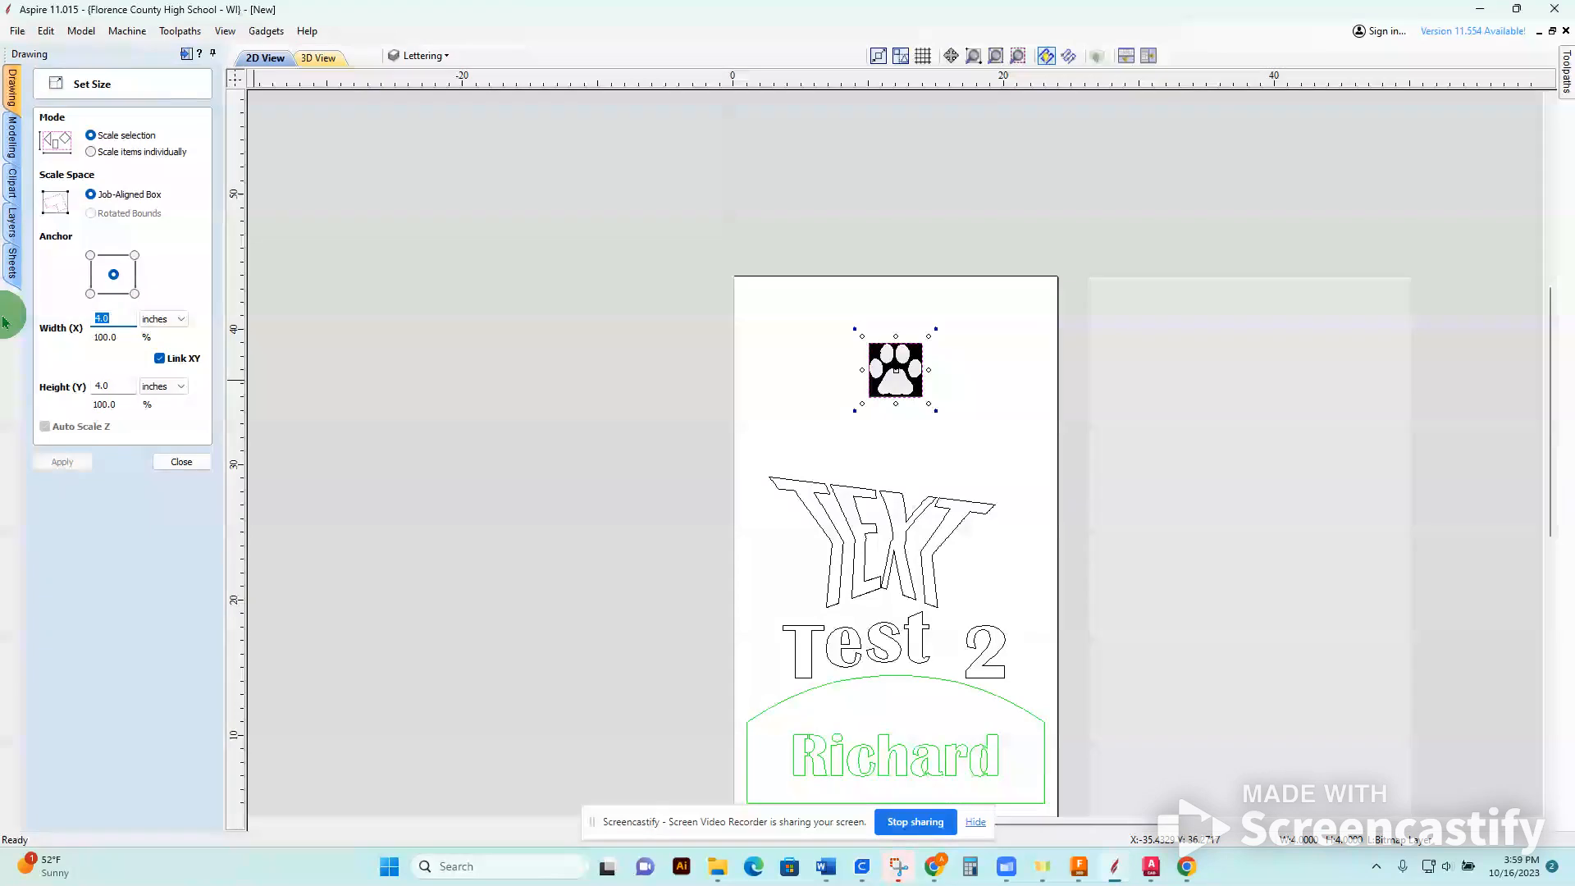
left_click(179, 461)
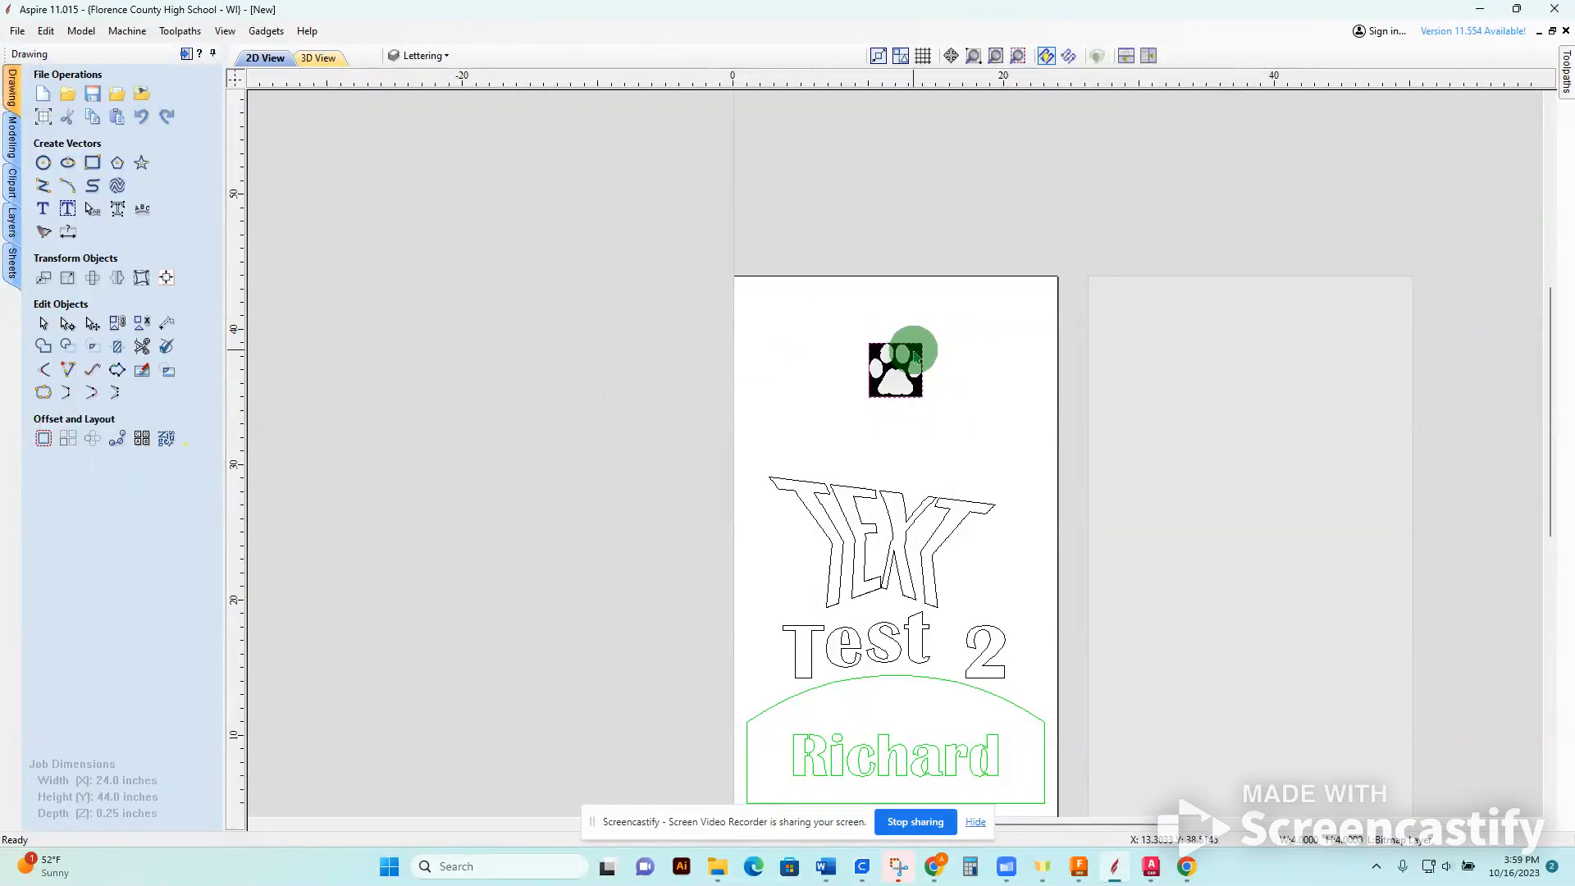
left_click_drag(917, 353, 903, 399)
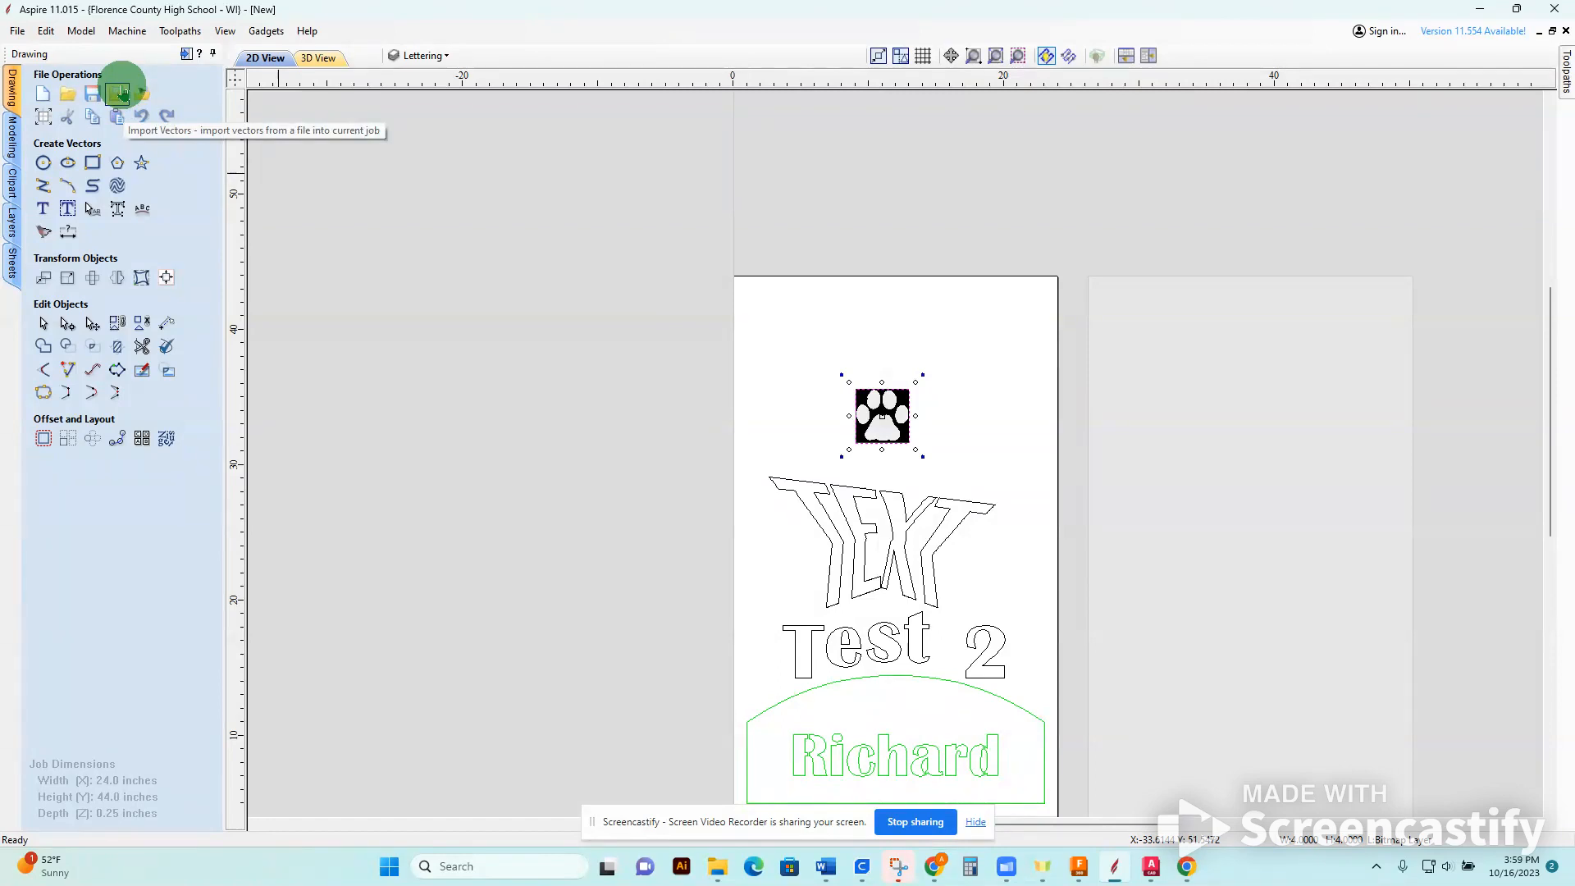
scroll(711, 355, "up", 5)
scroll(928, 454, "up", 1)
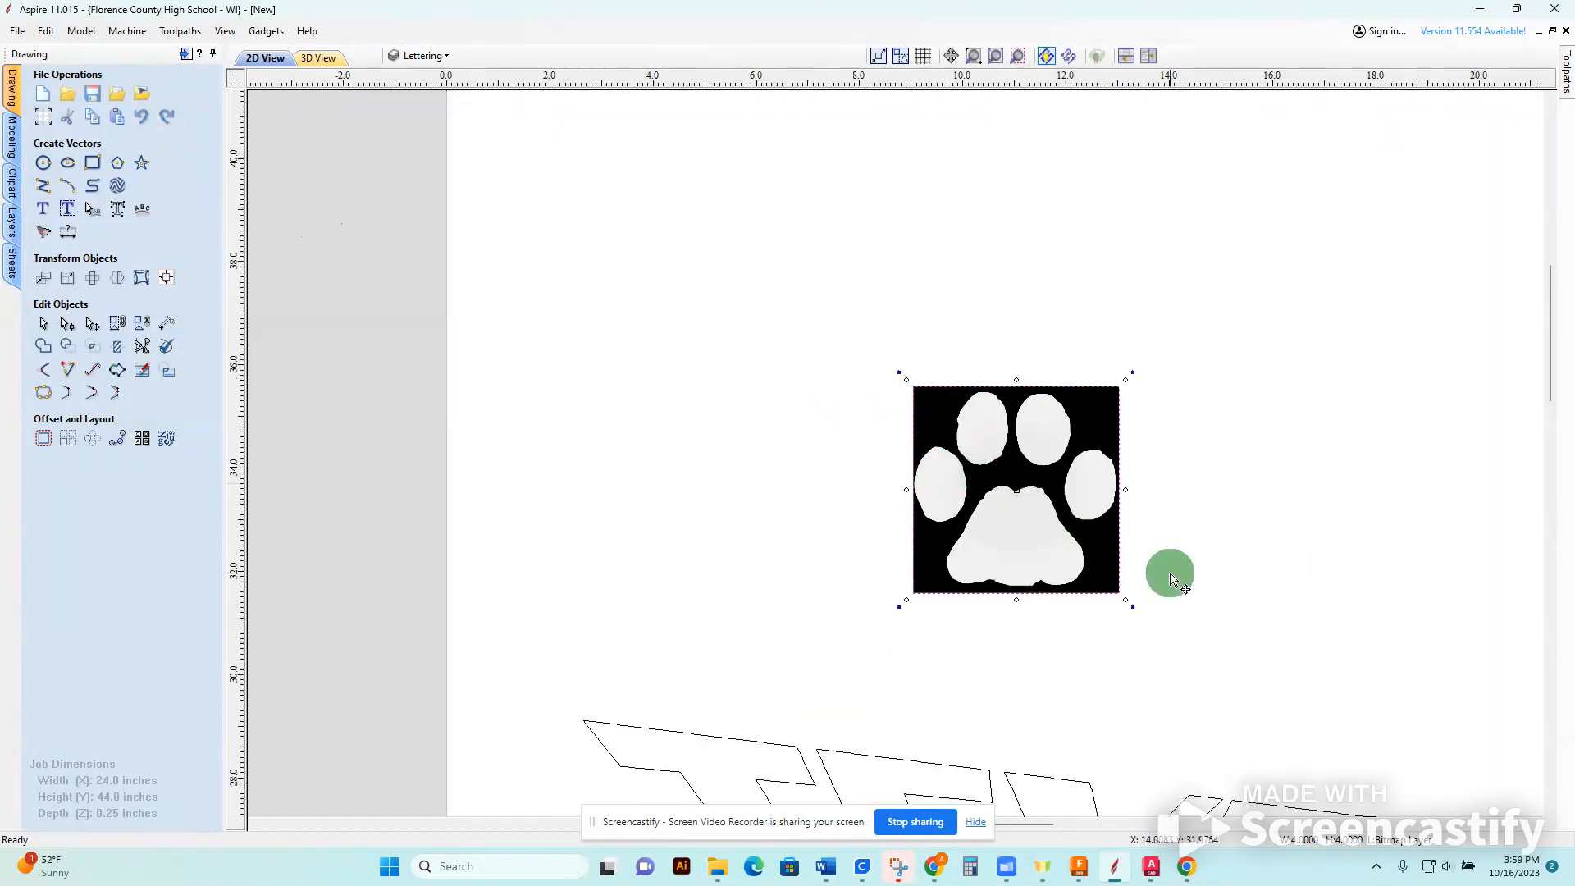
scroll(1160, 573, "up", 2)
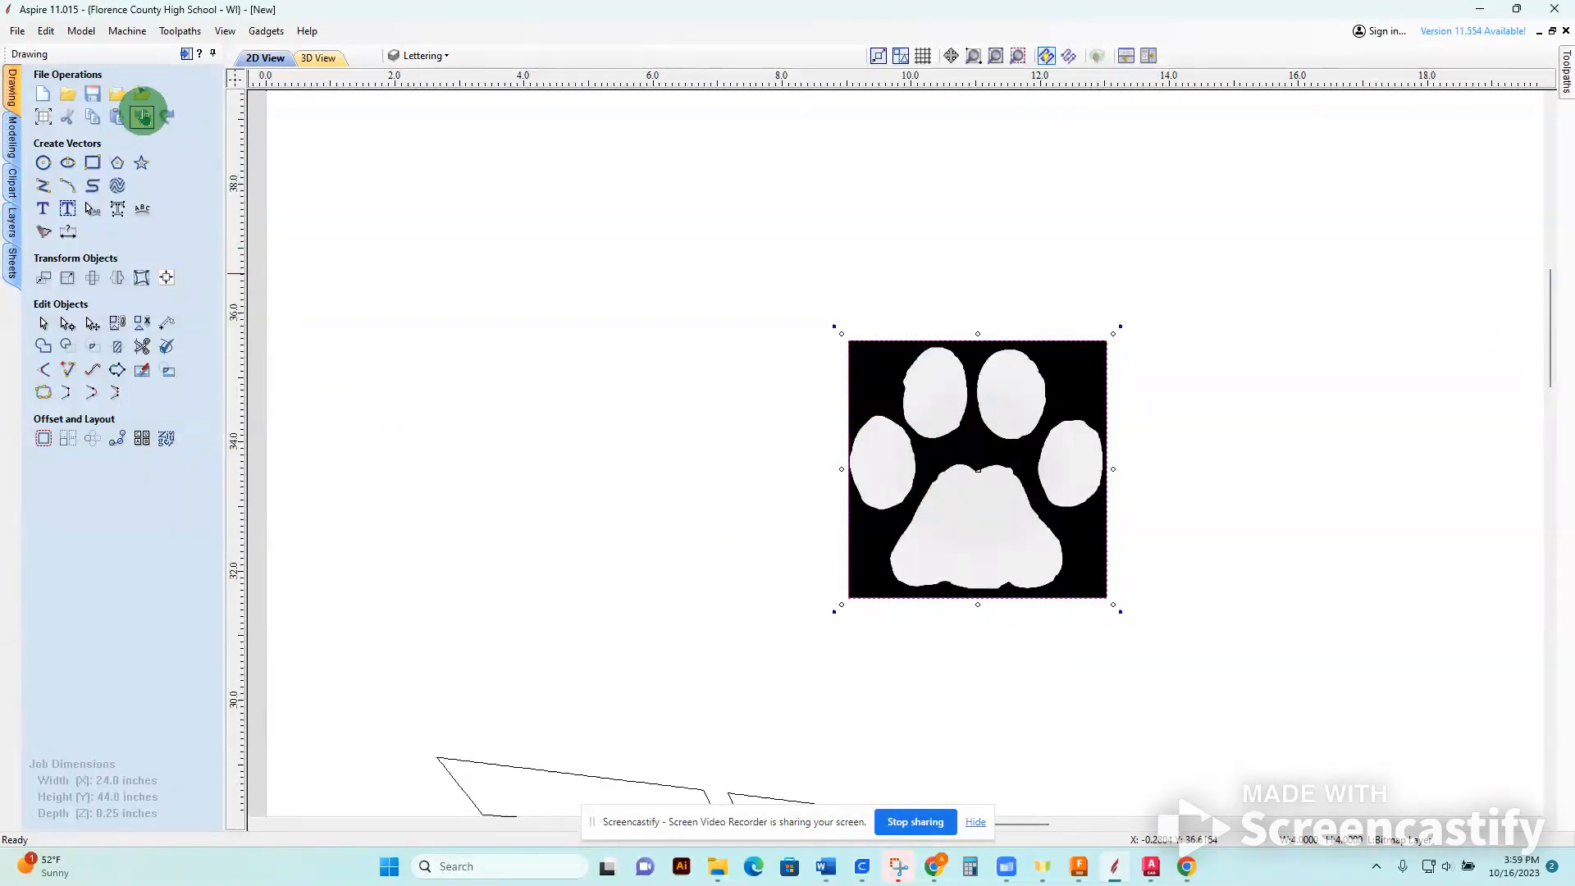
left_click(142, 95)
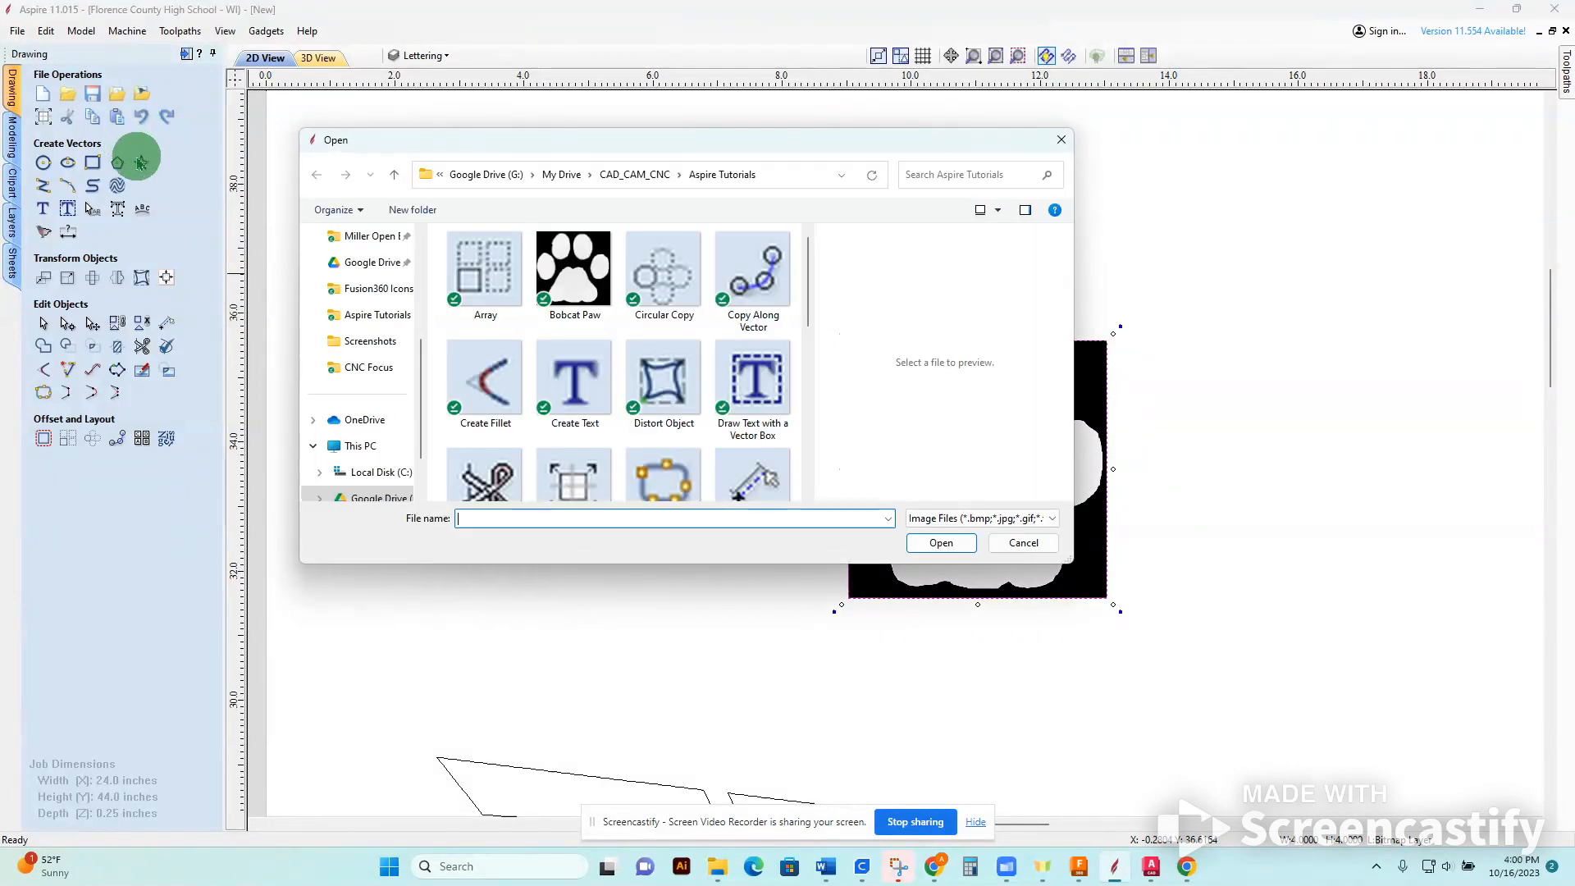
left_click(1054, 547)
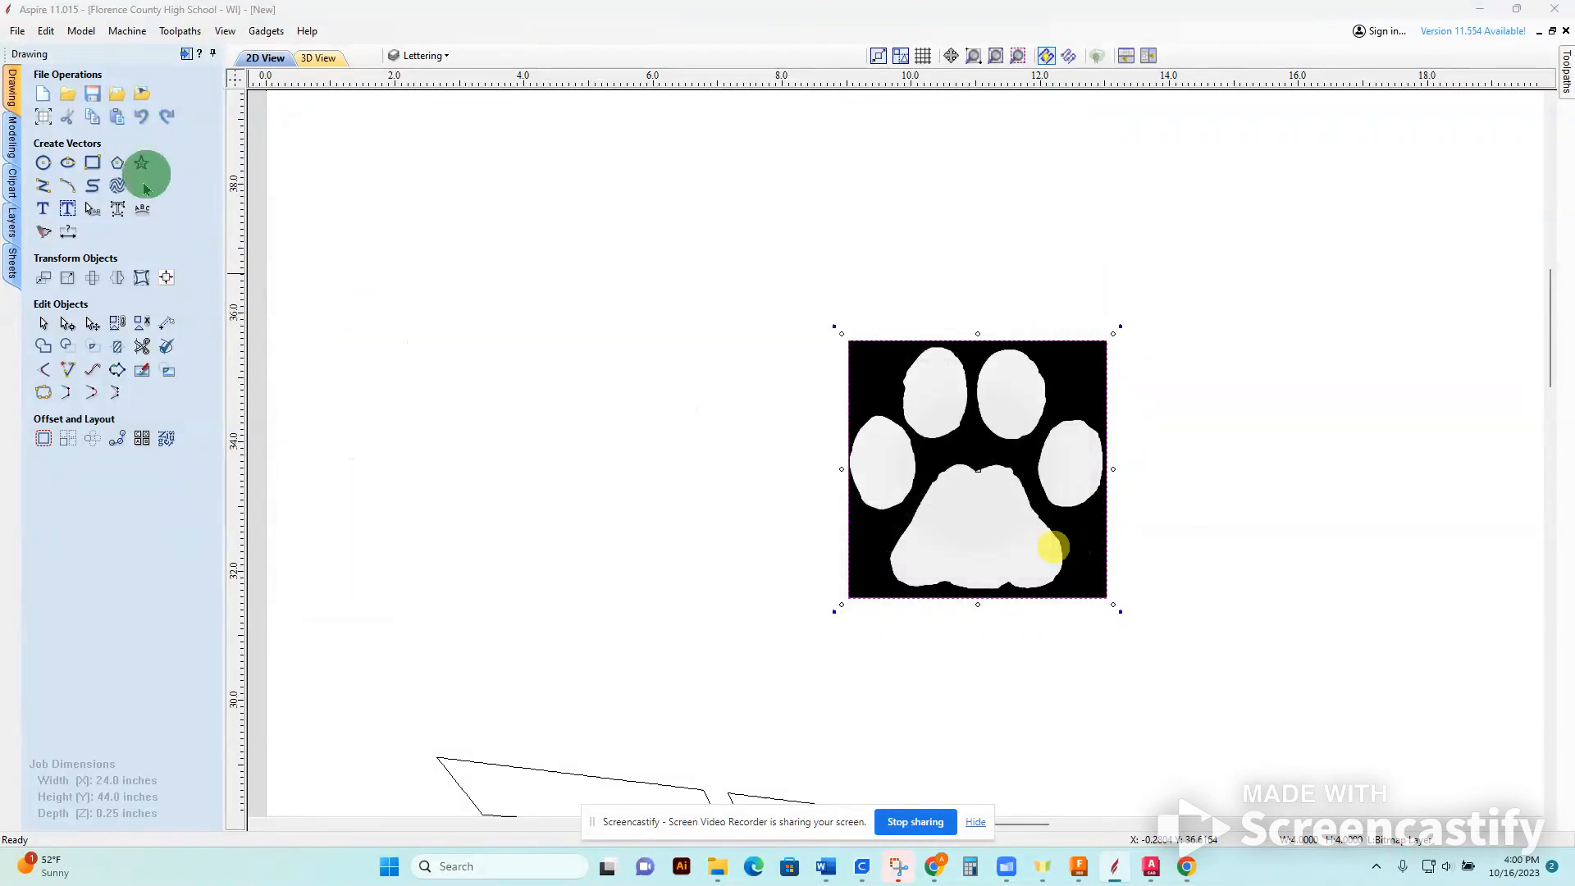
Set up a color bitmap trace of the paw, including the white and the light to medium gray shades but not black.
left_click(44, 234)
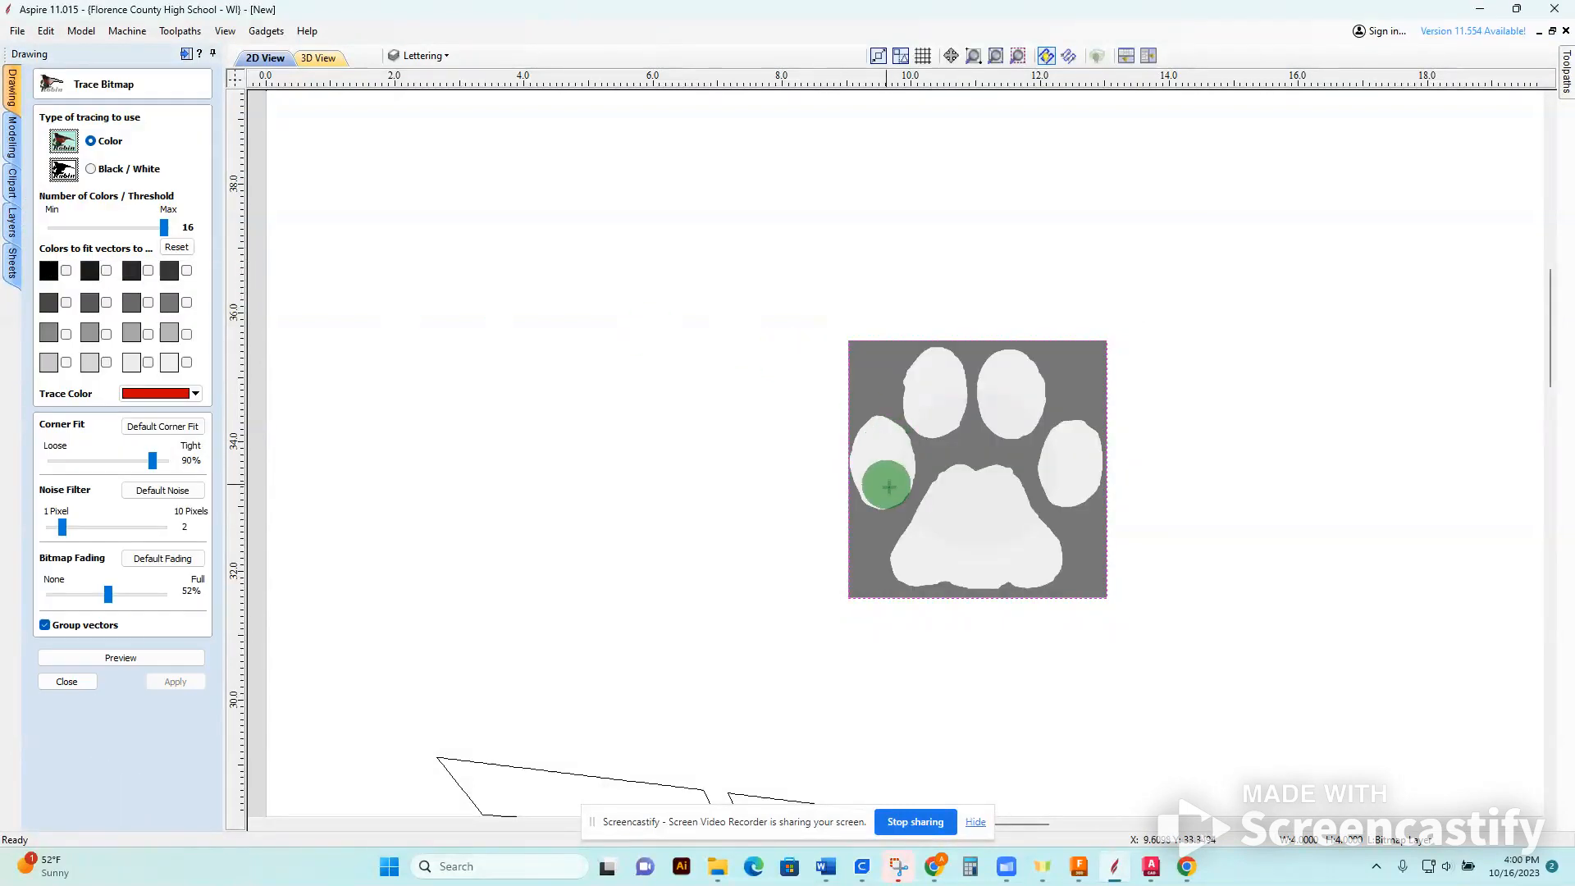
left_click(187, 362)
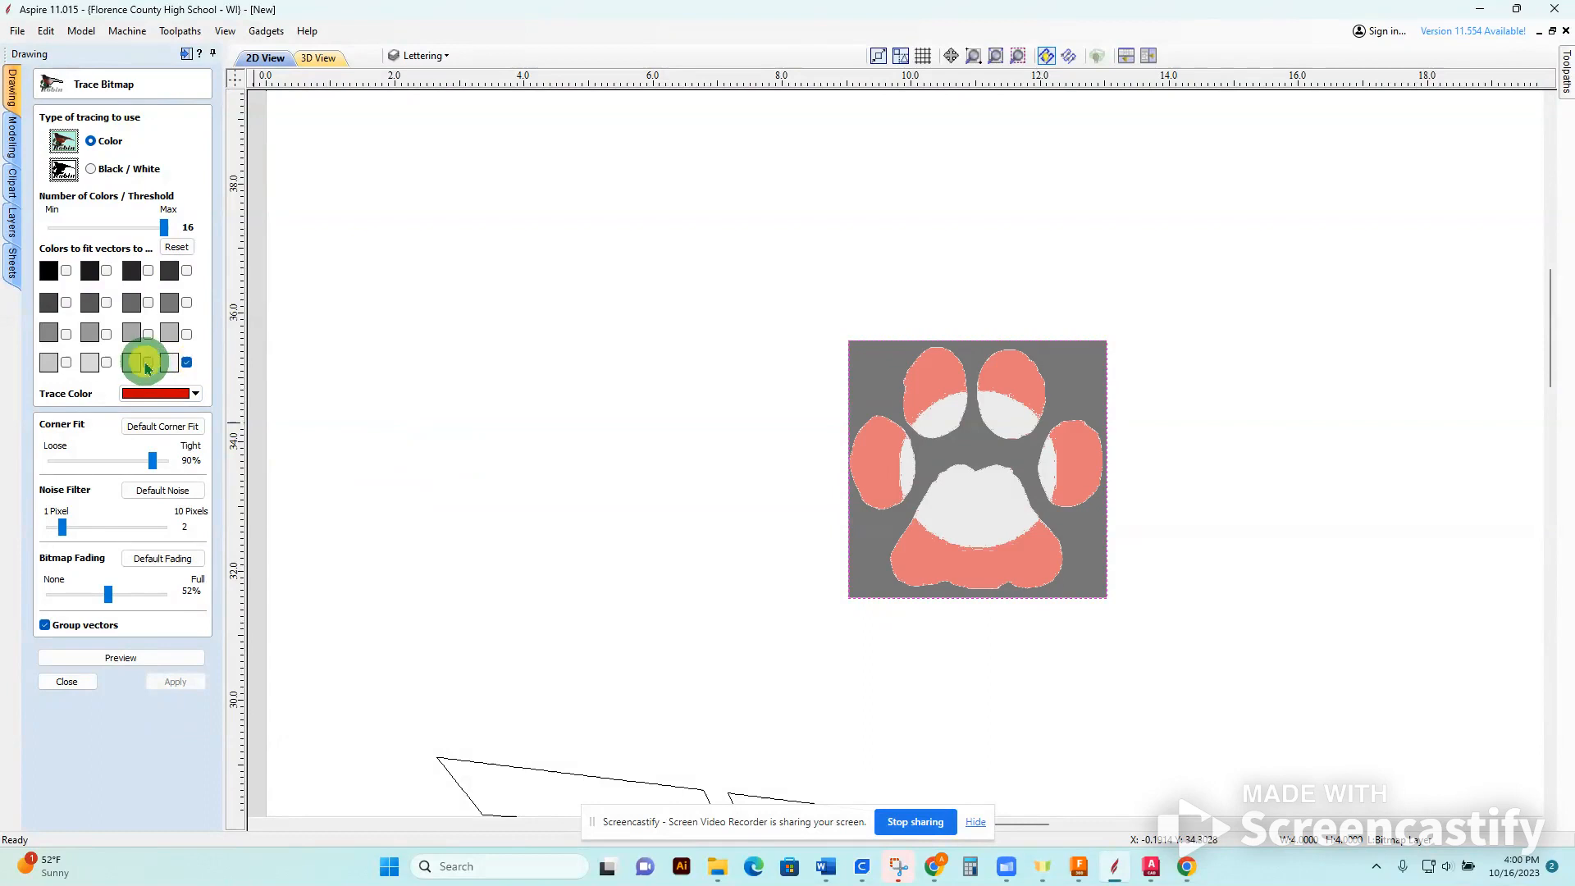
left_click(89, 362)
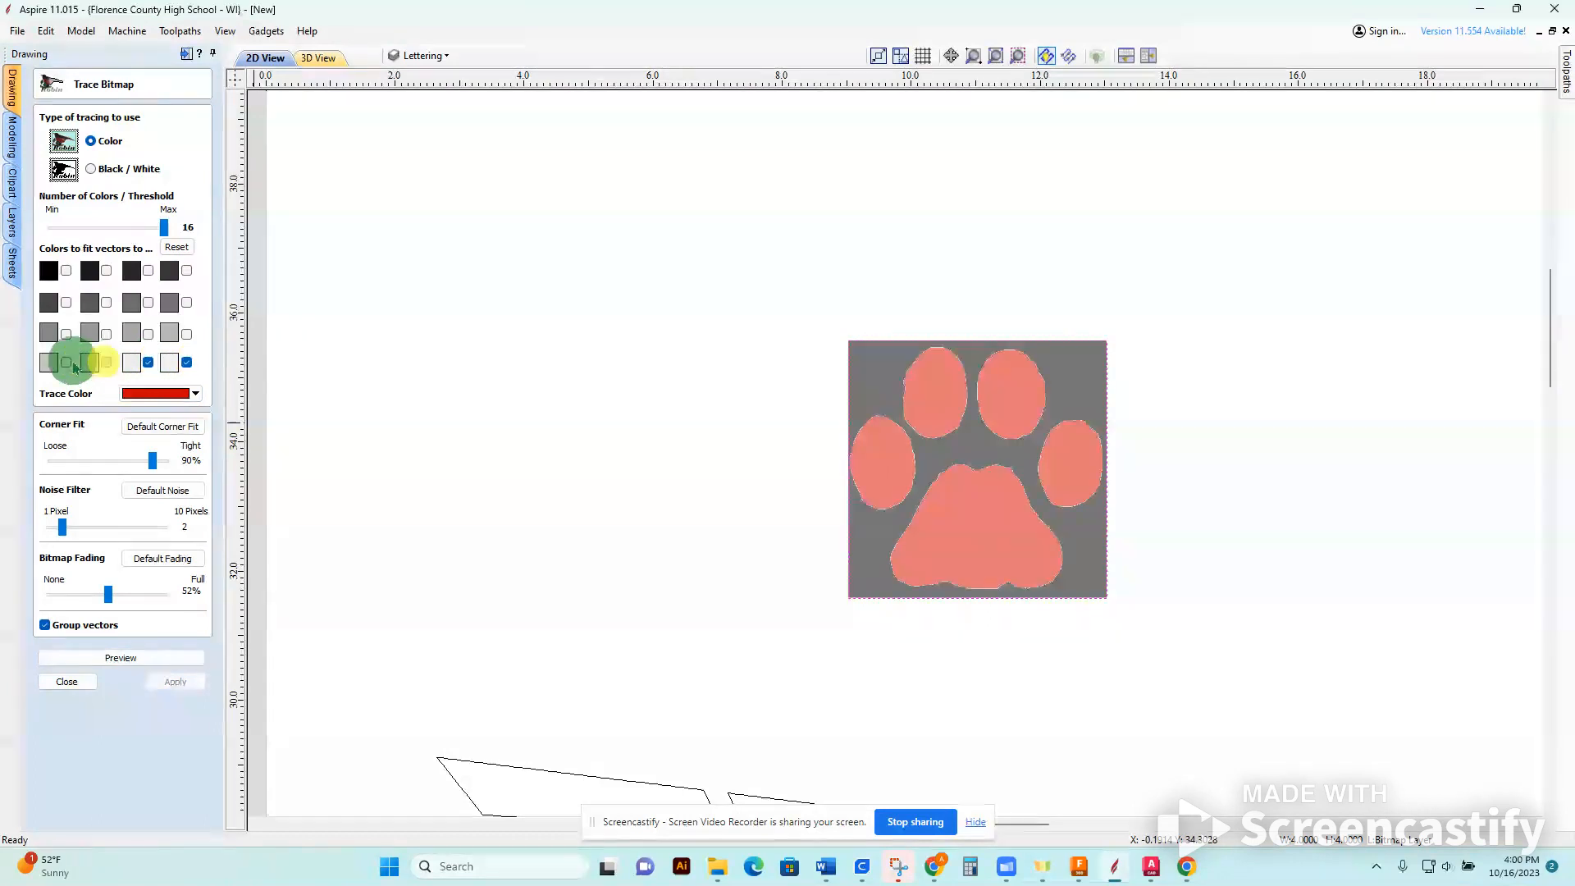
left_click(106, 333)
left_click(147, 334)
left_click(187, 334)
left_click(66, 271)
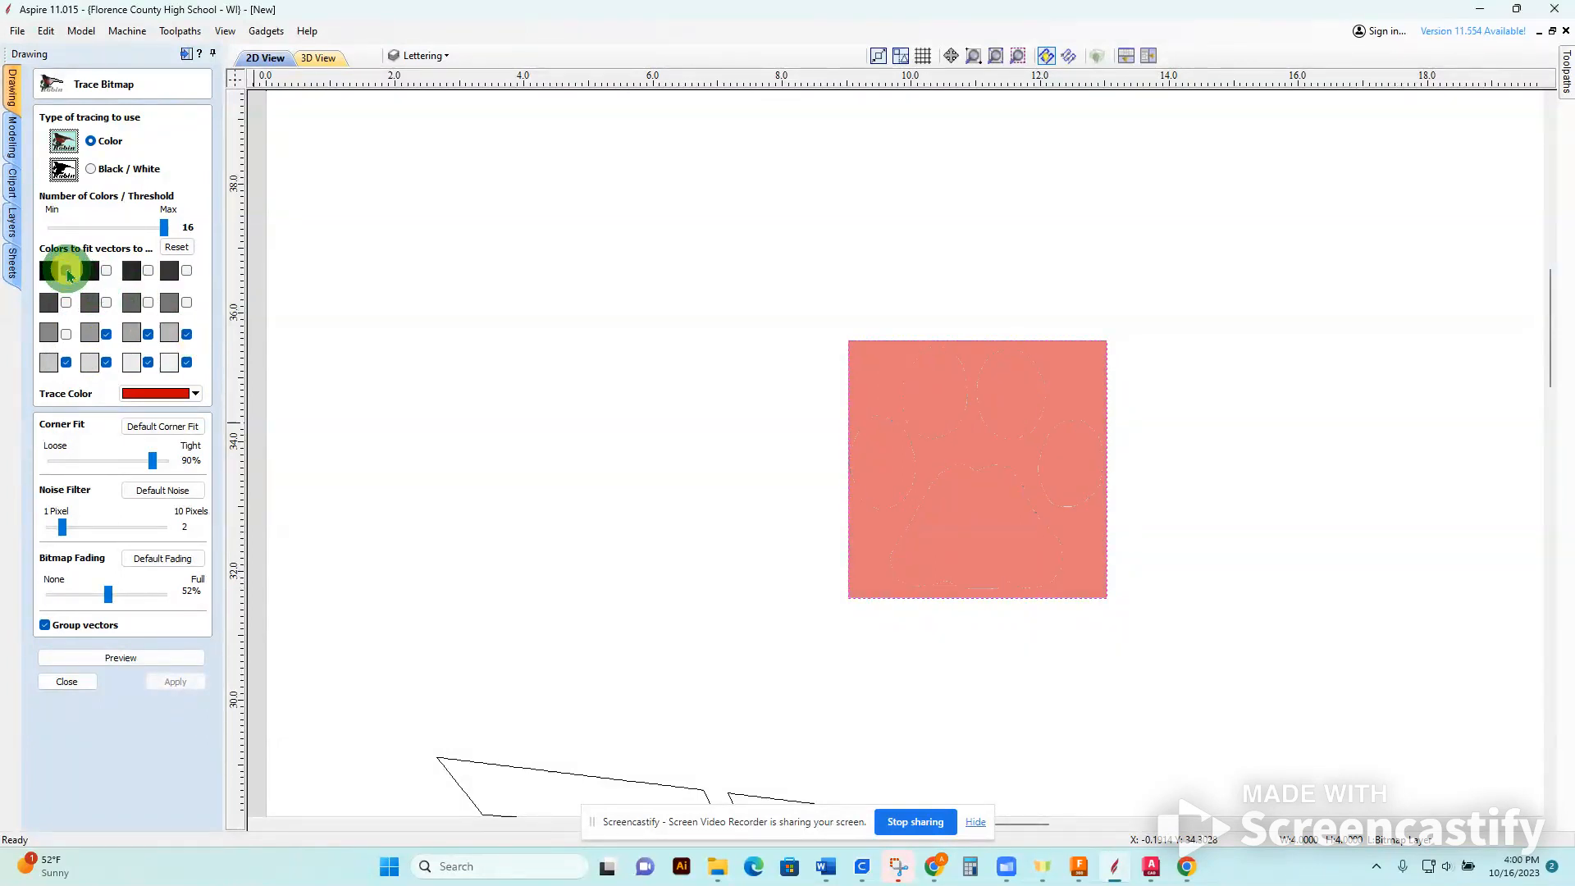
left_click(67, 271)
left_click(67, 334)
left_click(173, 309)
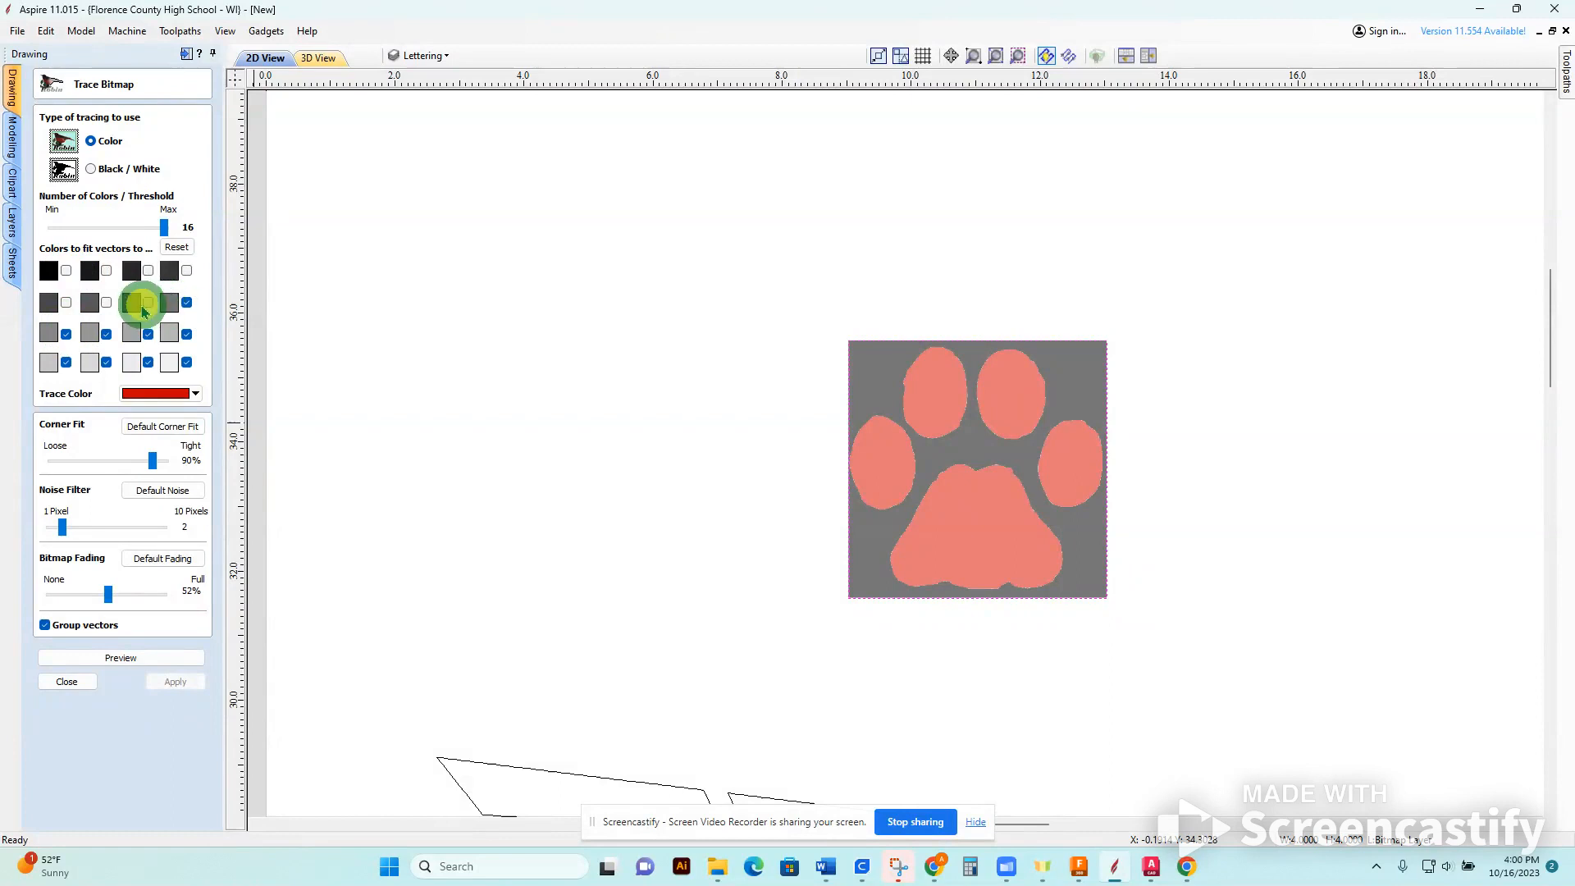
Preview the paw trace and apply it to create the vector outlines.
left_click(110, 660)
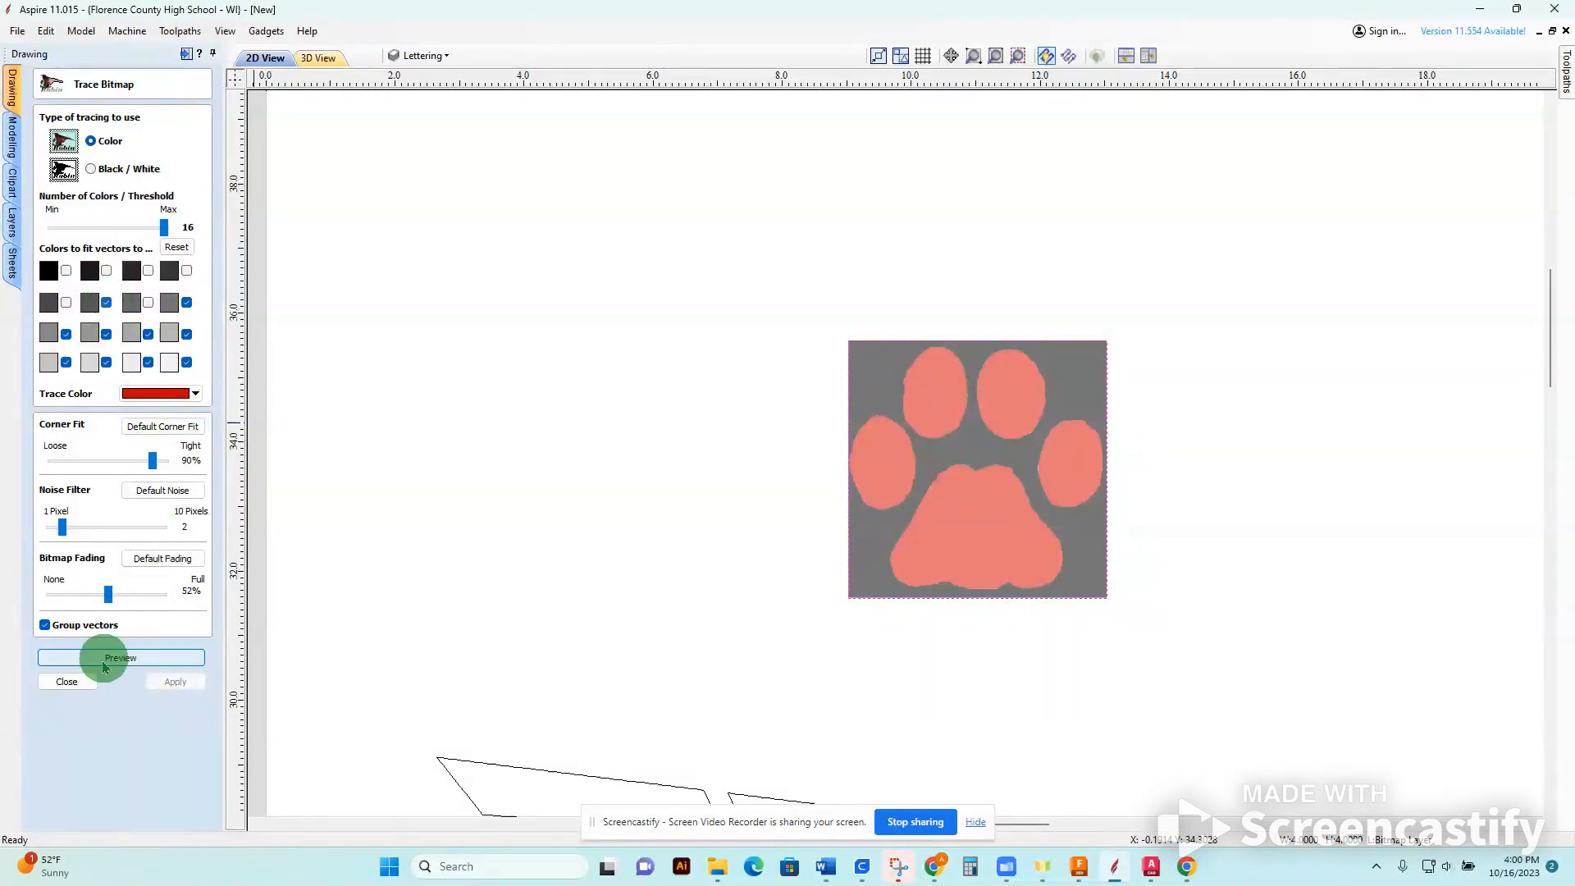
left_click(115, 661)
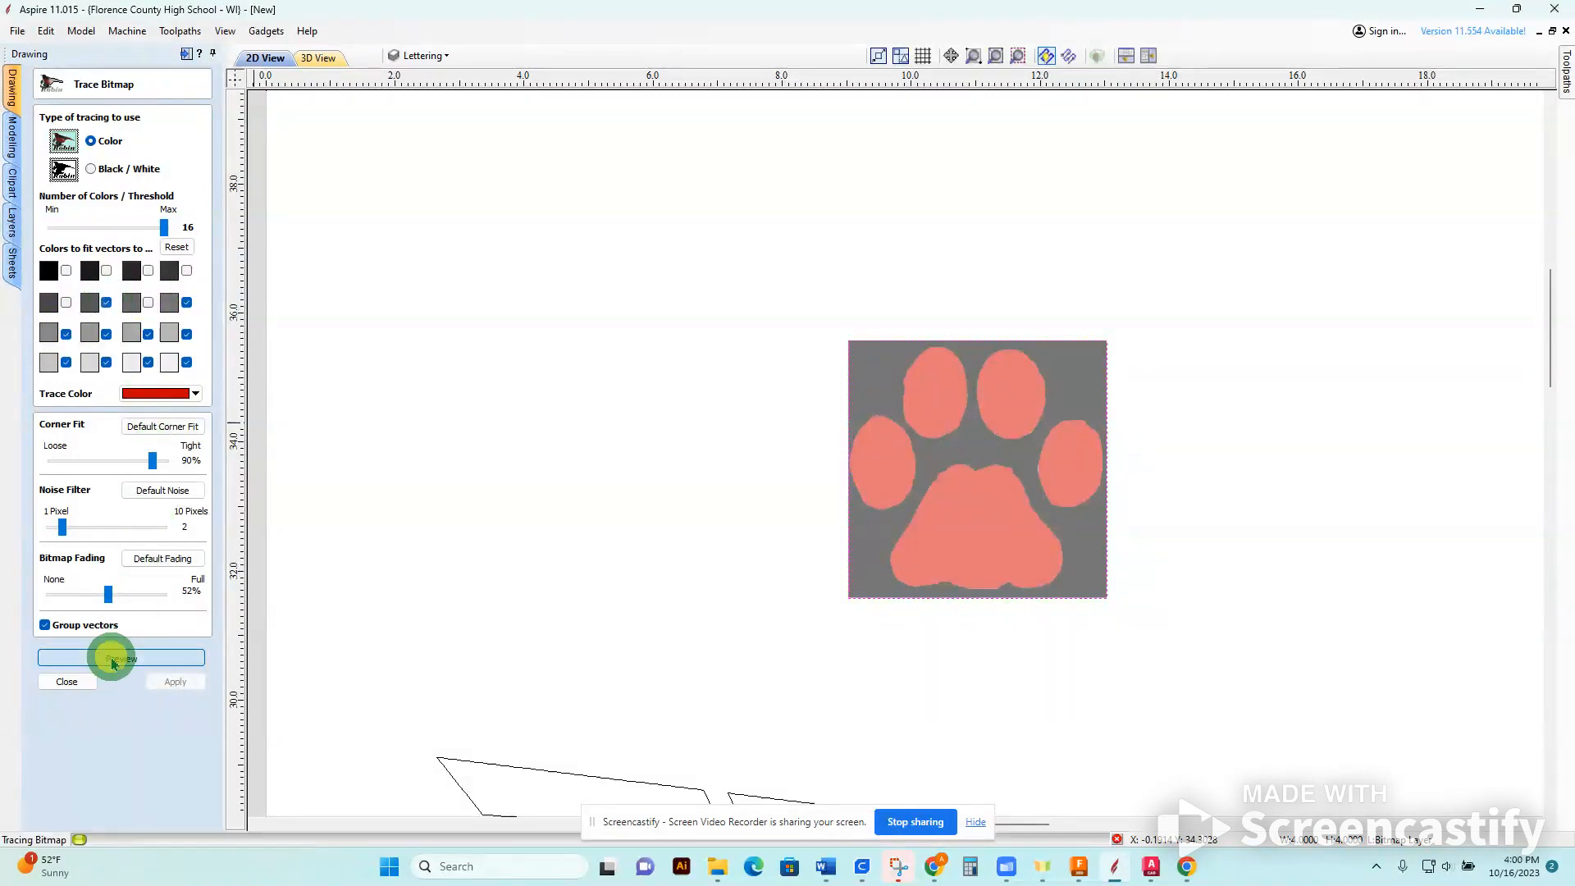
left_click(177, 684)
left_click(67, 682)
Delete the original paw bitmap and select the traced paw outlines.
left_click(1093, 533)
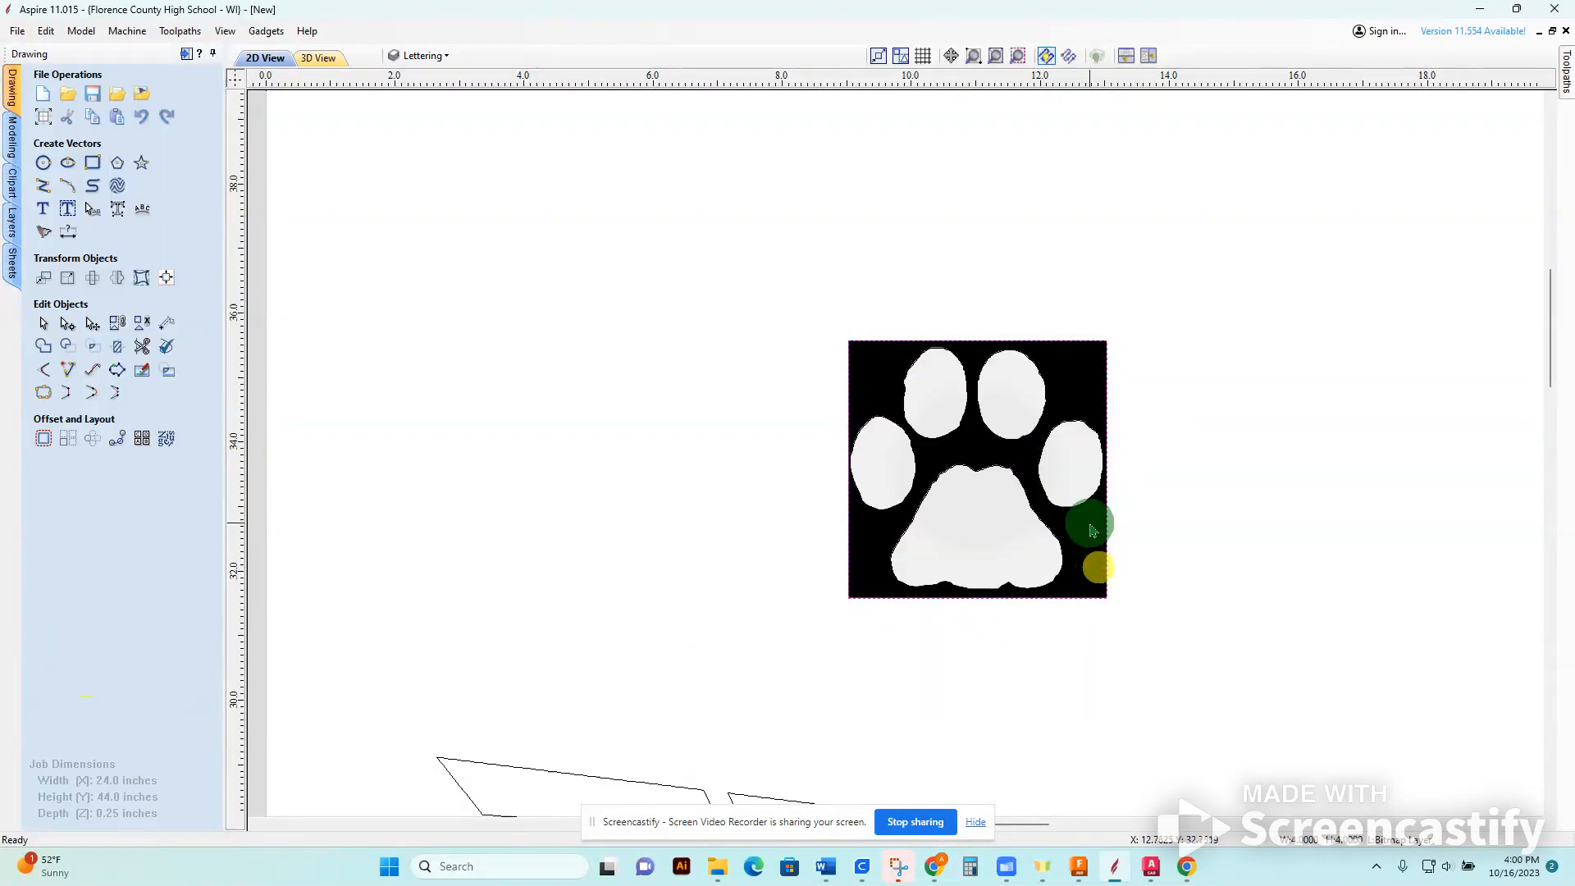
key("Delete")
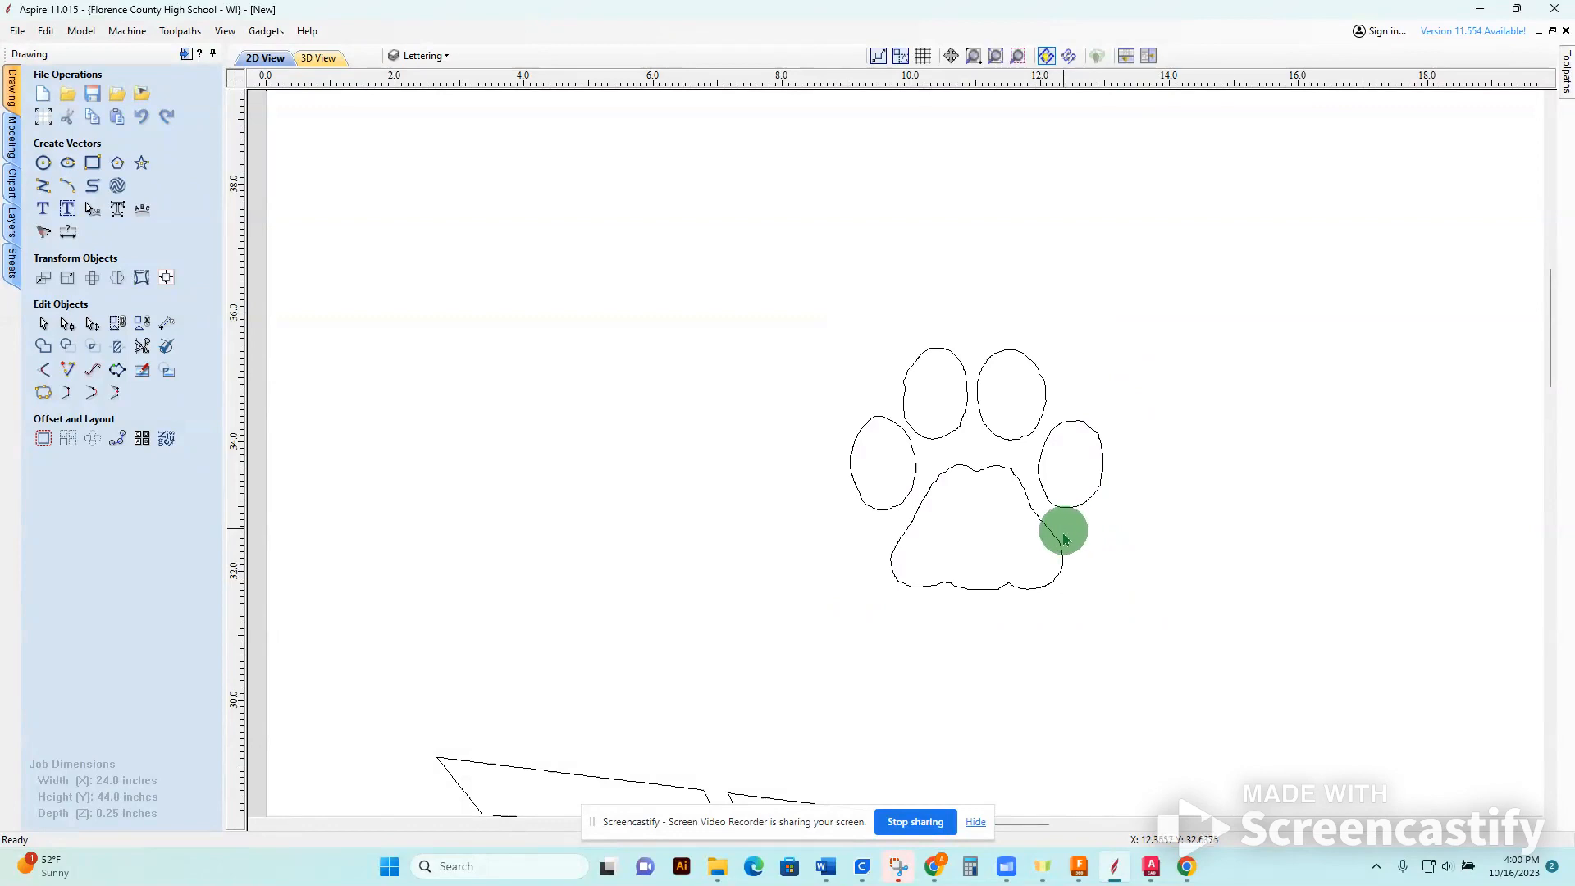
left_click(1057, 545)
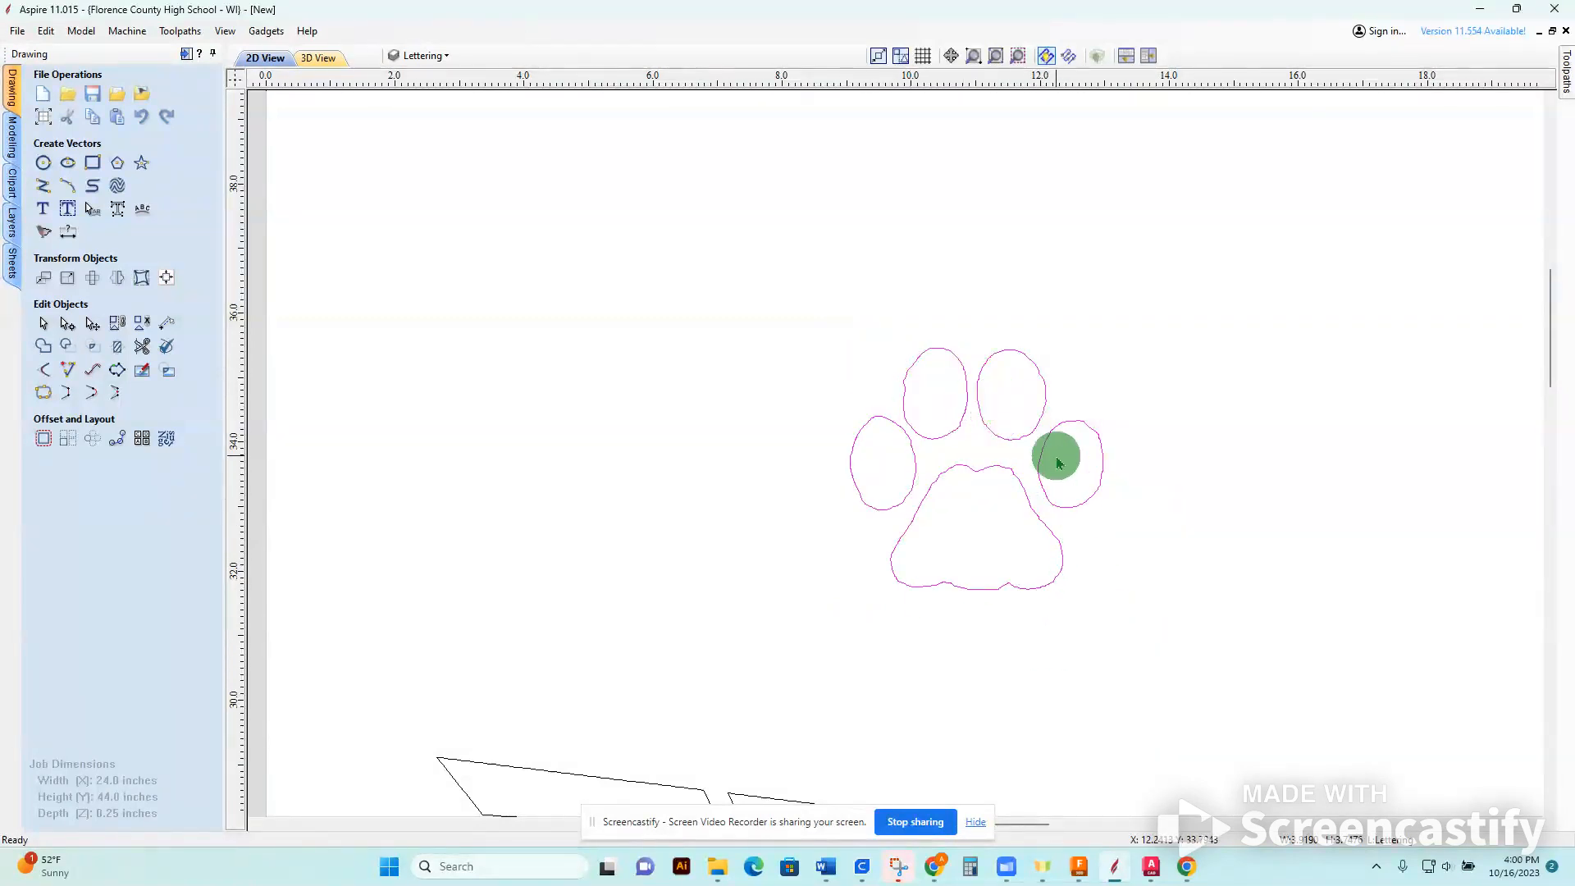
scroll(1057, 463, "up", 2)
scroll(1118, 574, "down", 6)
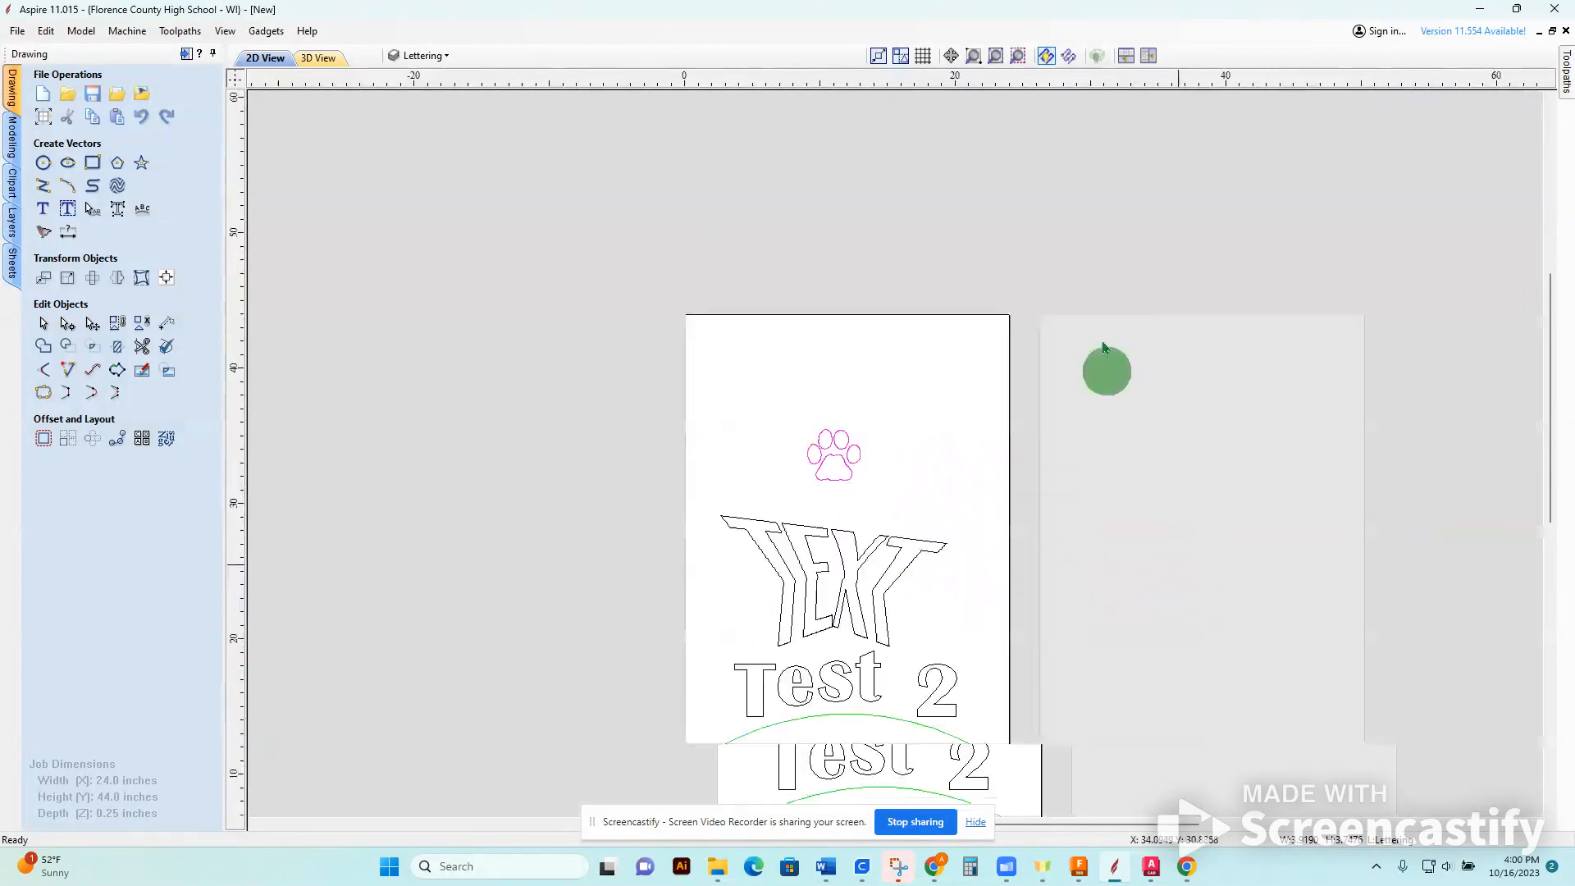